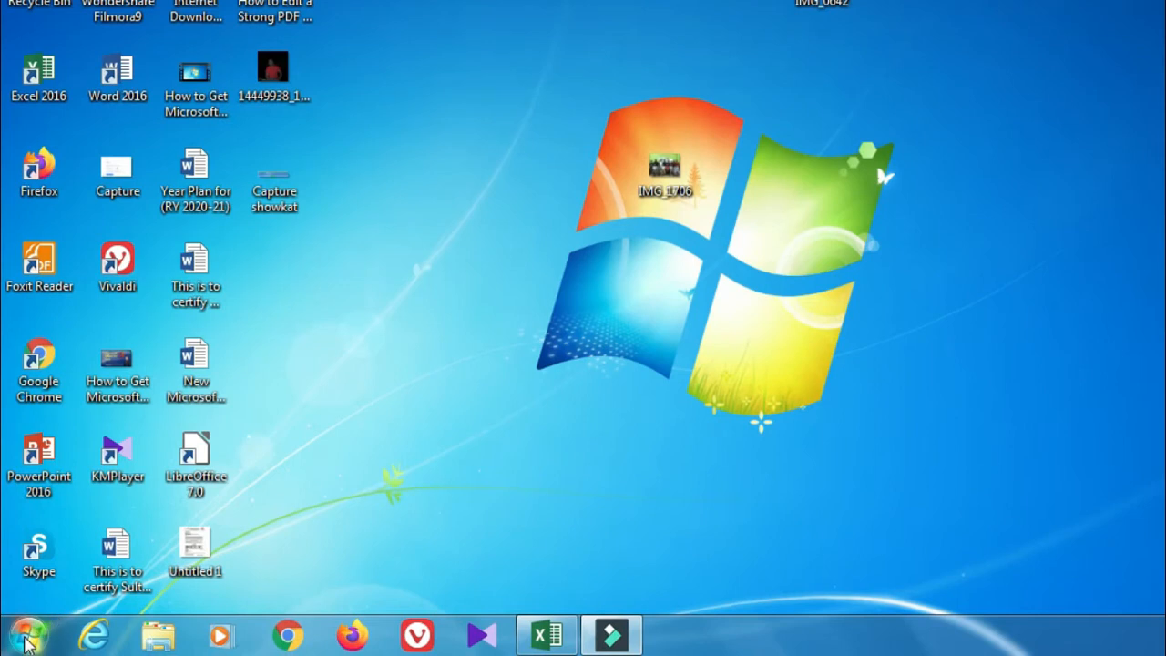
Step: Launch Excel 2016 from the Microsoft Office program group
click(27, 637)
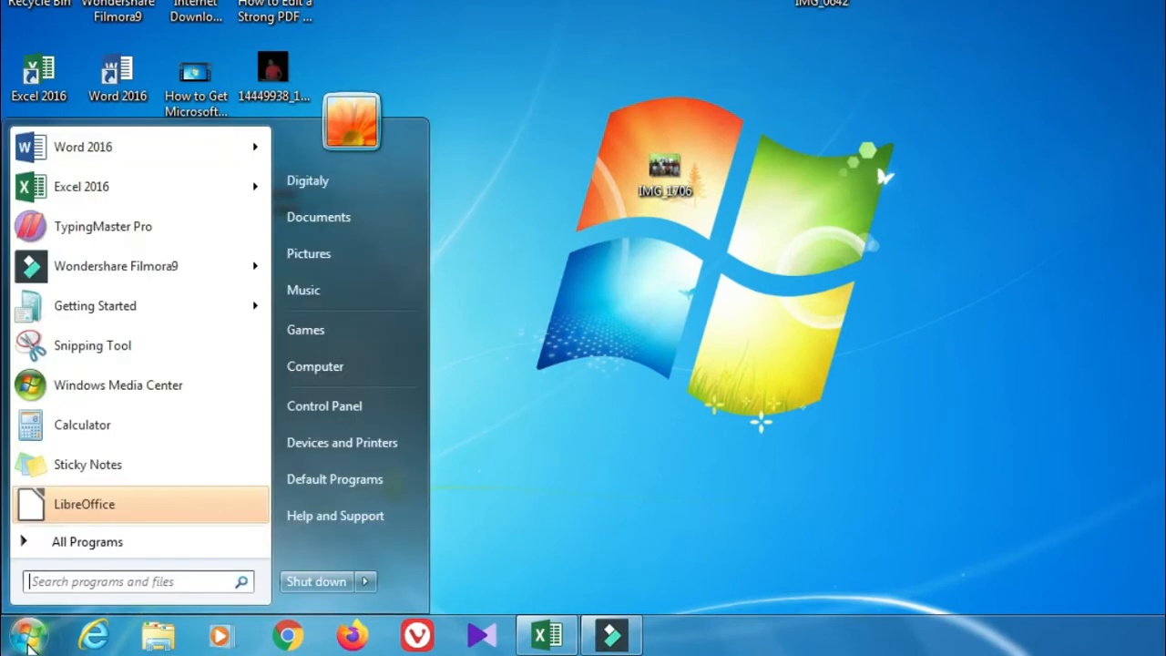
click(88, 545)
scroll(99, 455, down, 3)
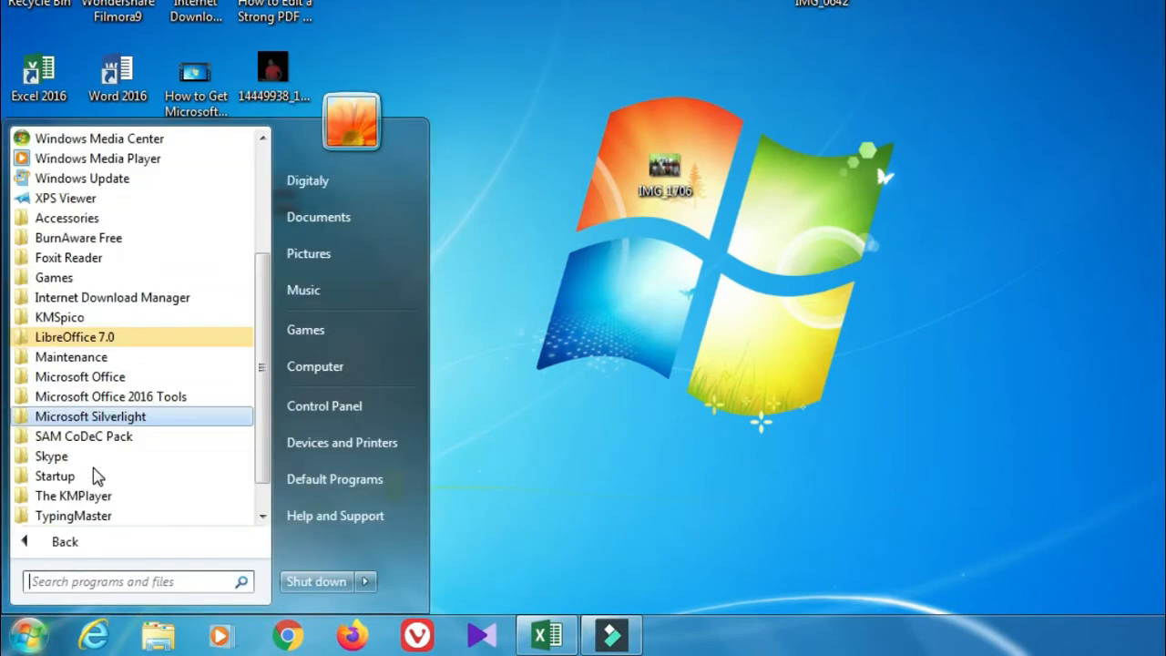
click(80, 376)
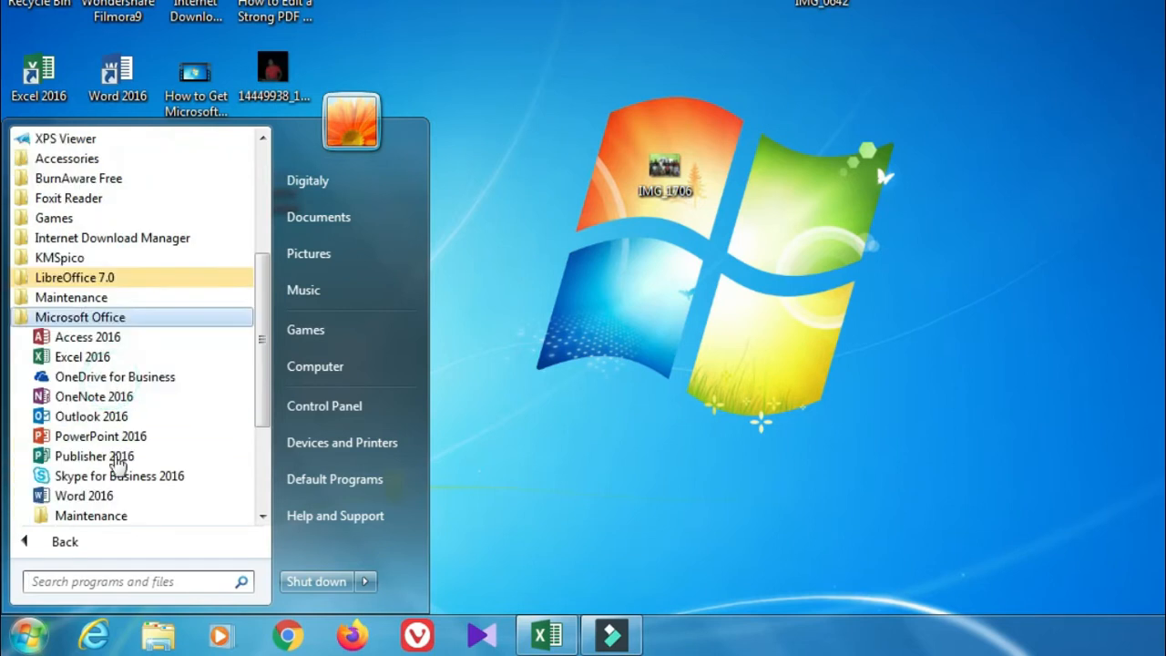
click(109, 356)
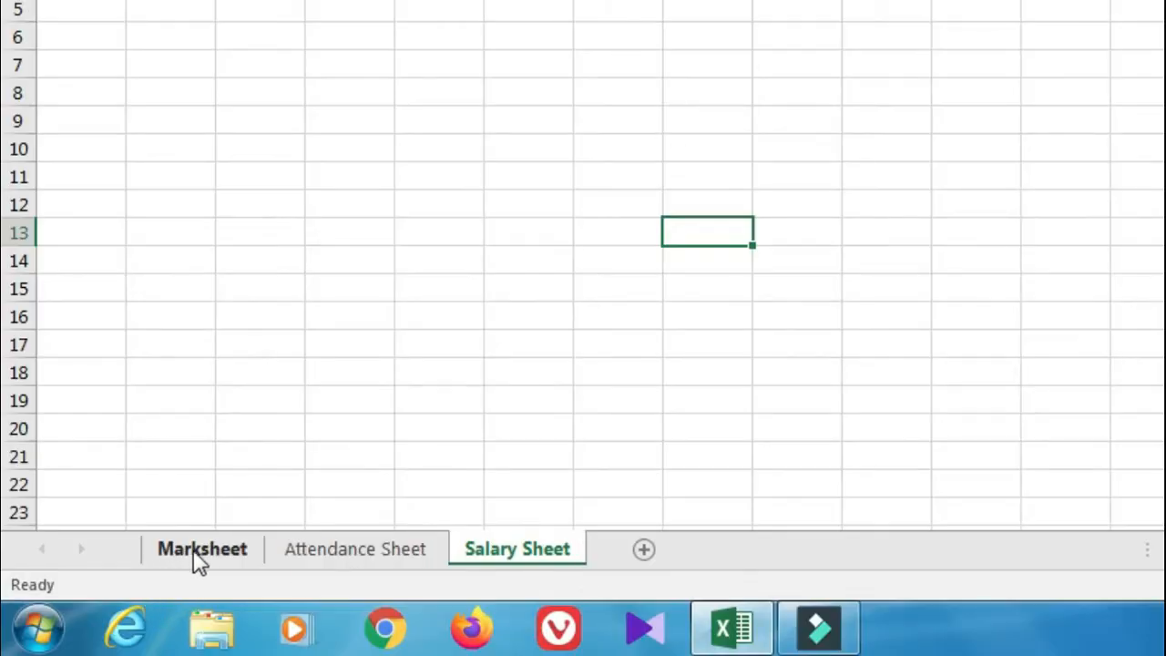
Step: View the Marksheet, Attendance Sheet and Salary Sheet worksheets in turn
click(202, 556)
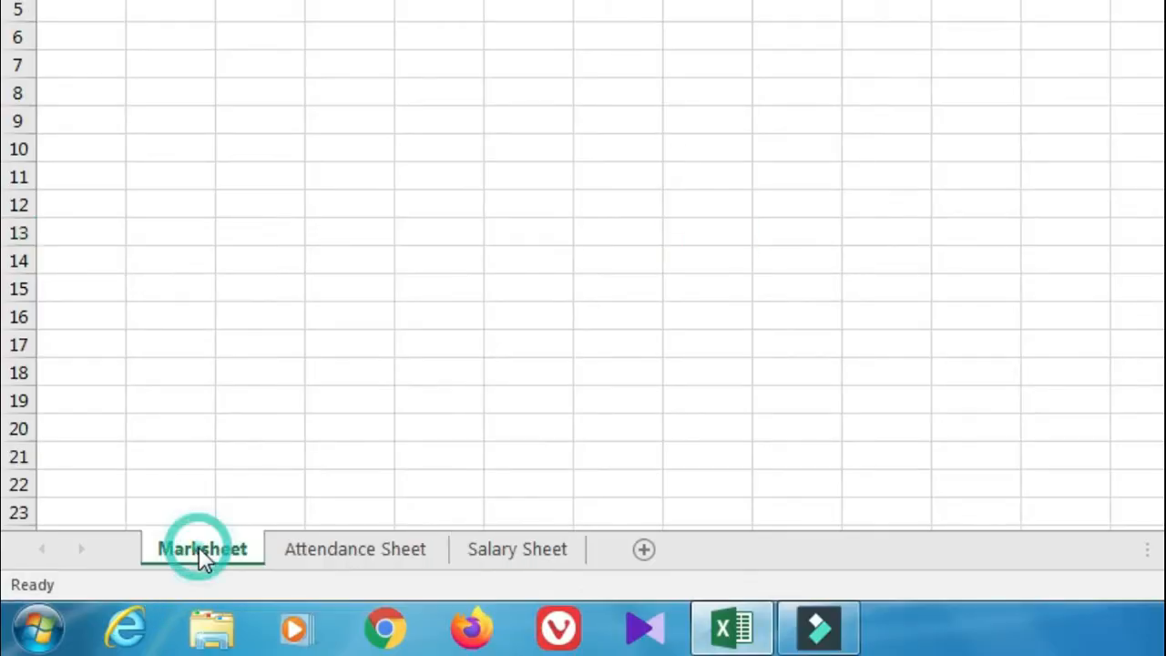
click(357, 553)
click(538, 550)
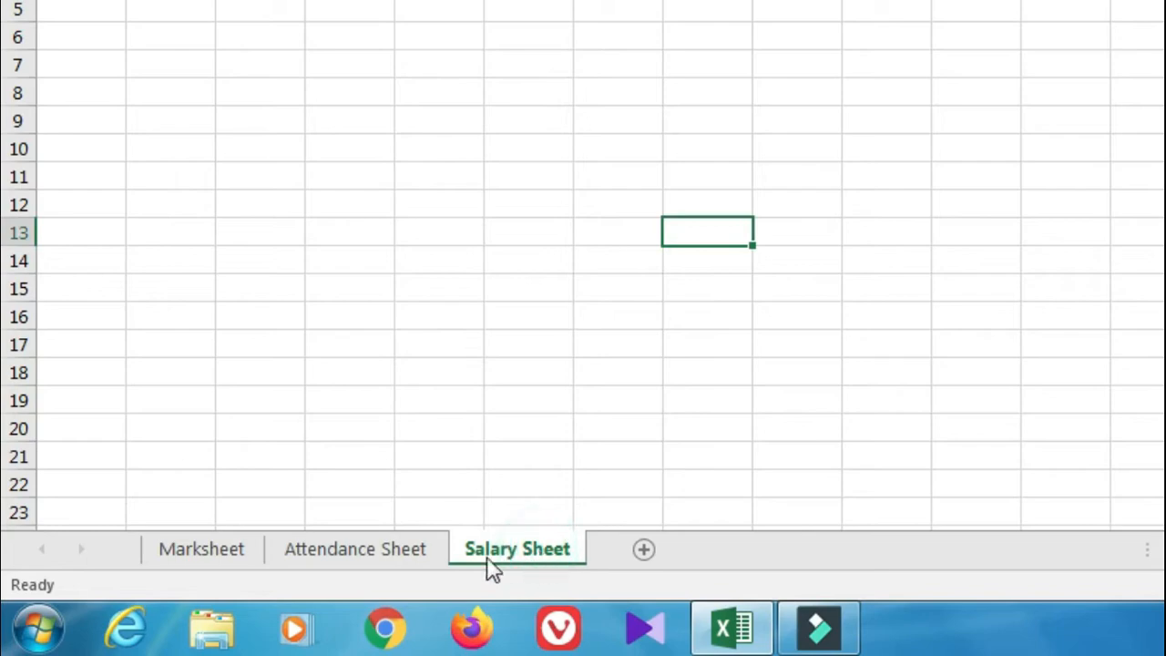
Step: Insert blue WordArt reading "Marksheet" as the title near the top of the Marksheet worksheet
click(212, 554)
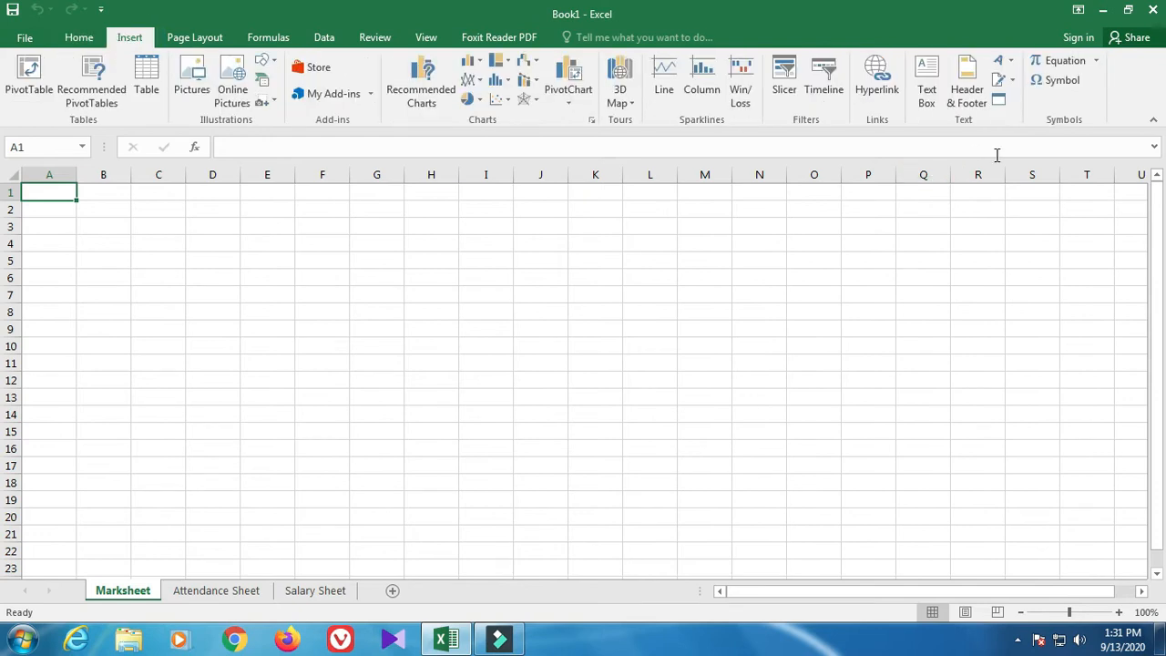
click(999, 62)
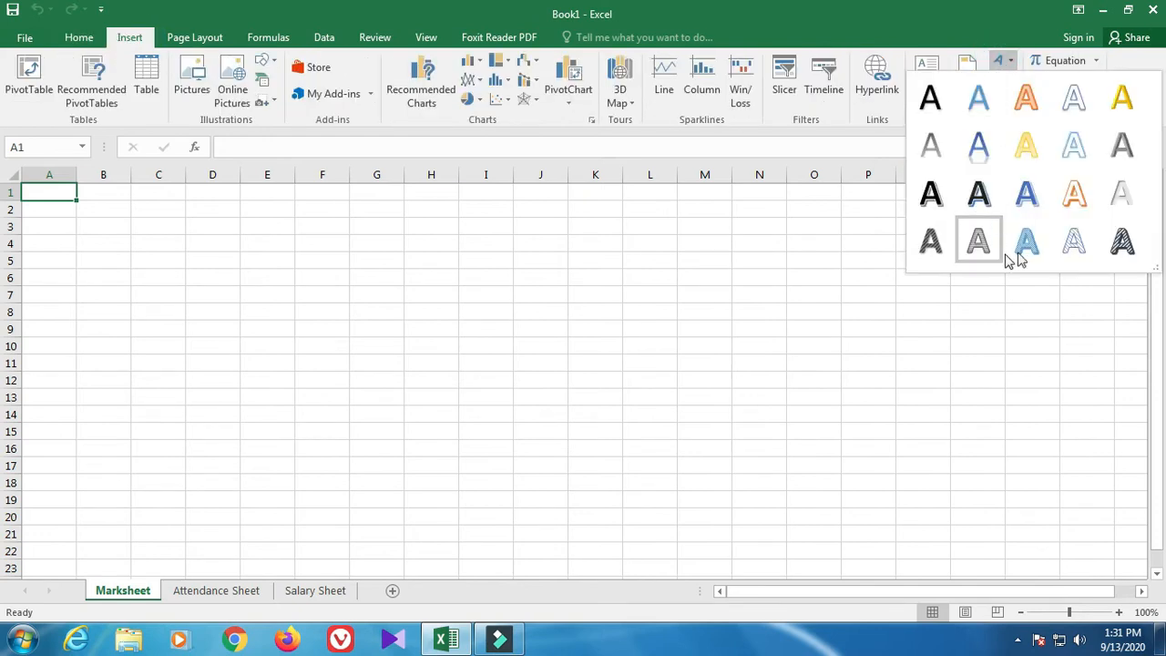
click(1035, 196)
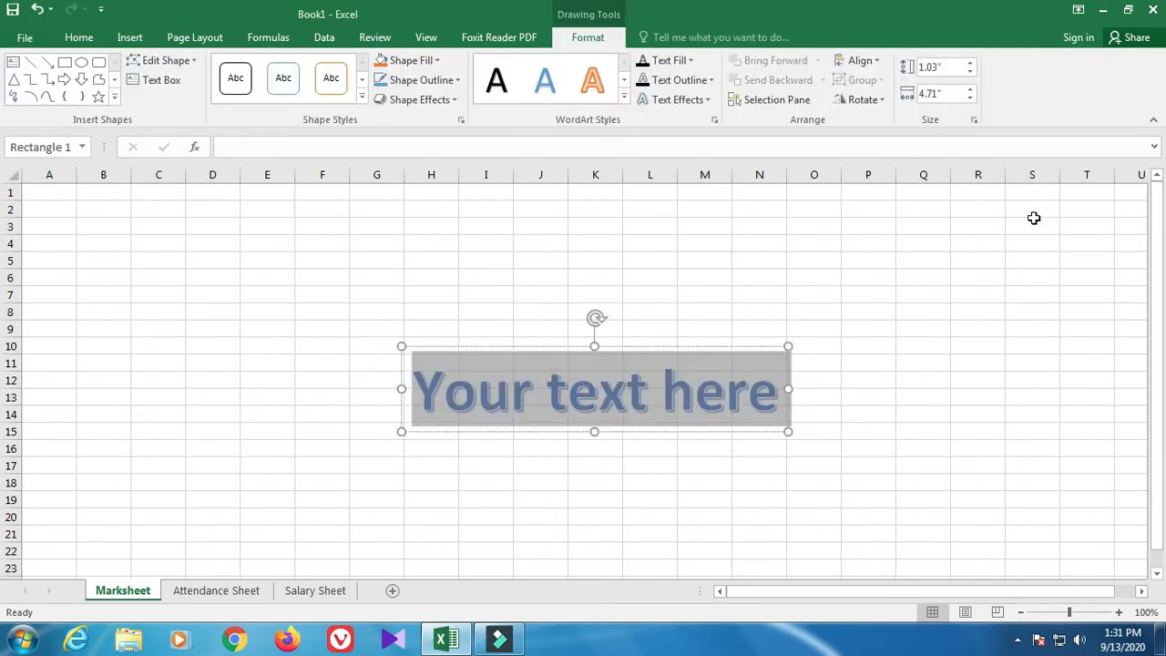
text(Marksheet)
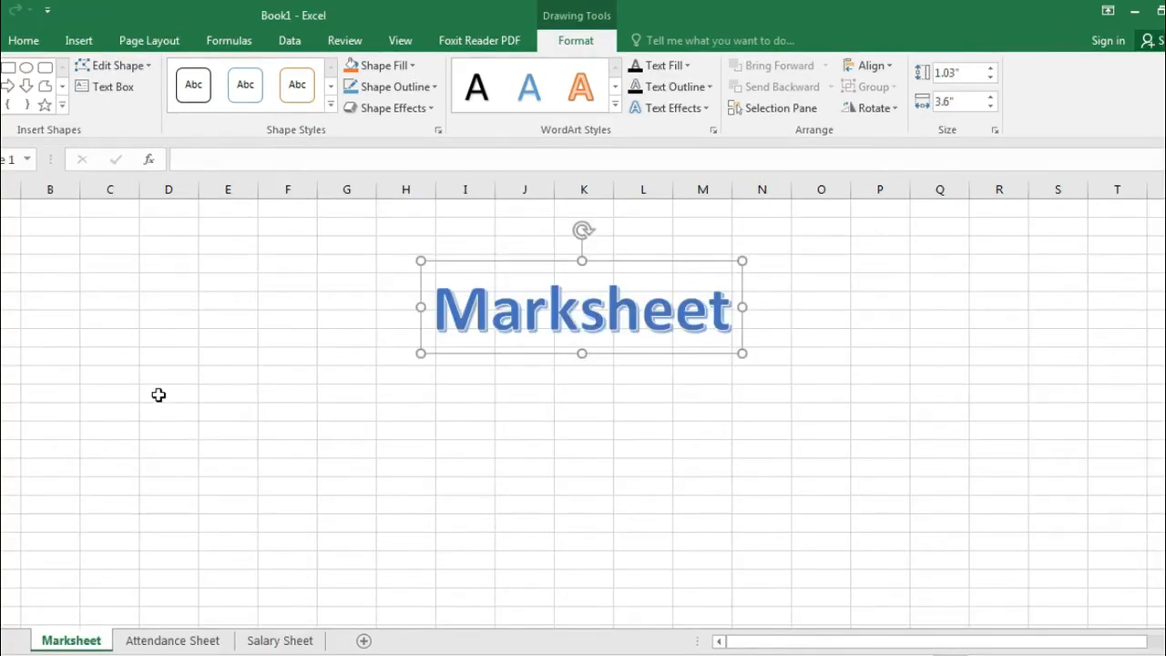
Step: Start a header row below the title with "Roll No" in column D and "Name" in column E
click(158, 395)
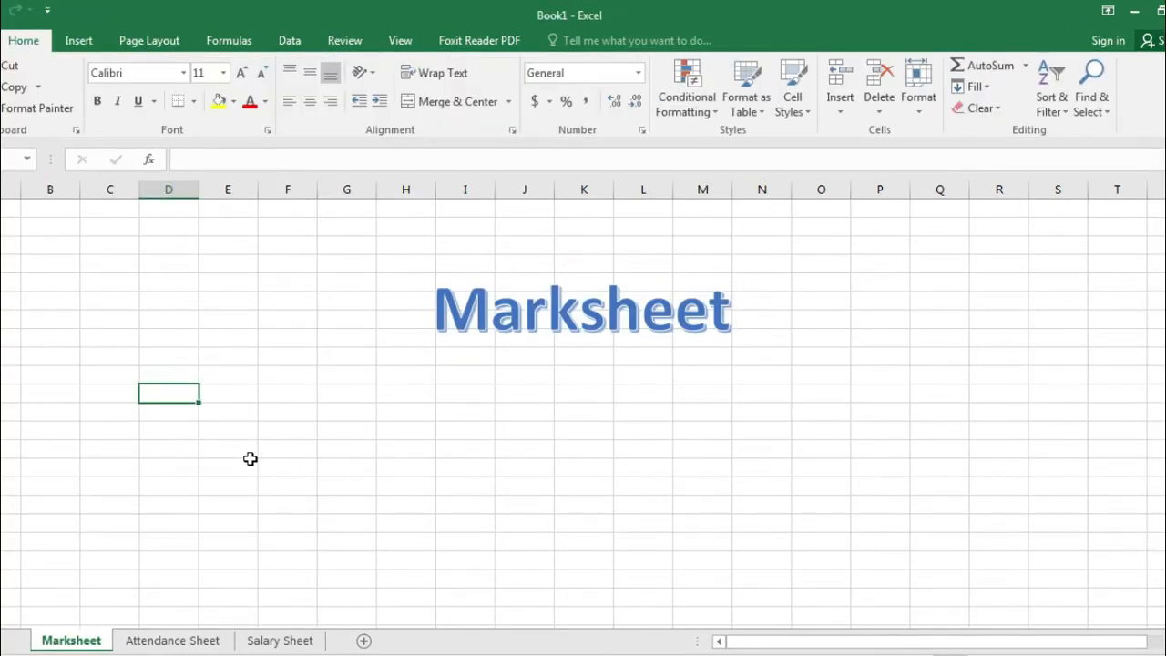
text(Roll)
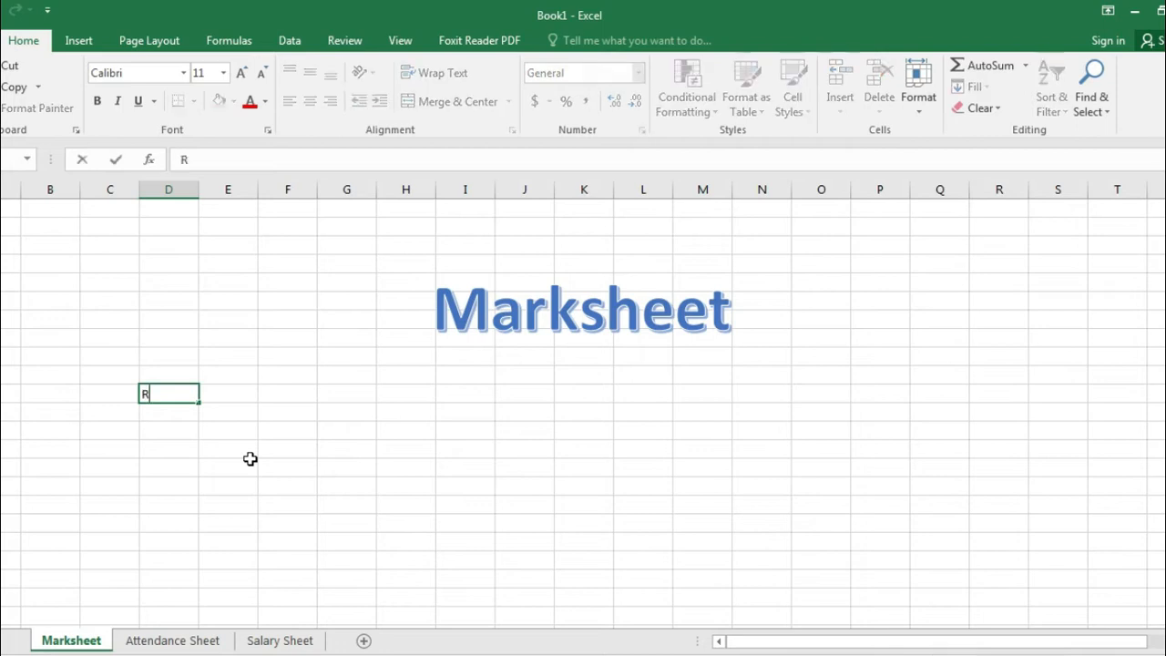
text( No)
key(Tab)
text(Name)
key(Tab)
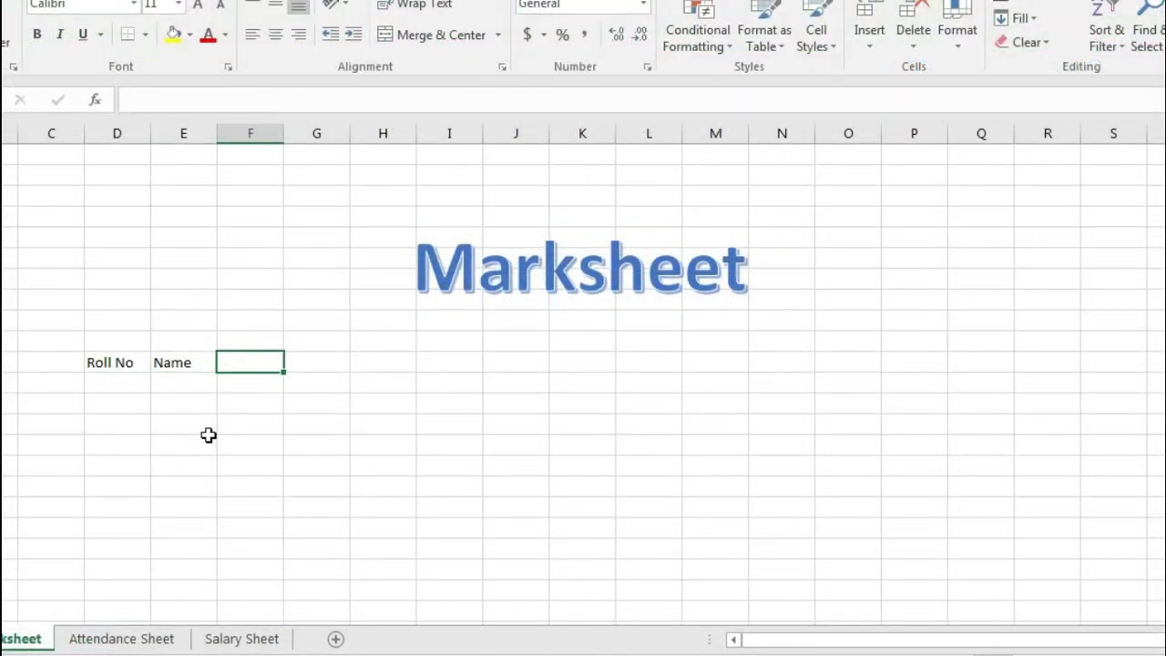
Step: Add the language subject headers Bangla, Bangla 2, English and English 2 in columns F to I
text(Bangla)
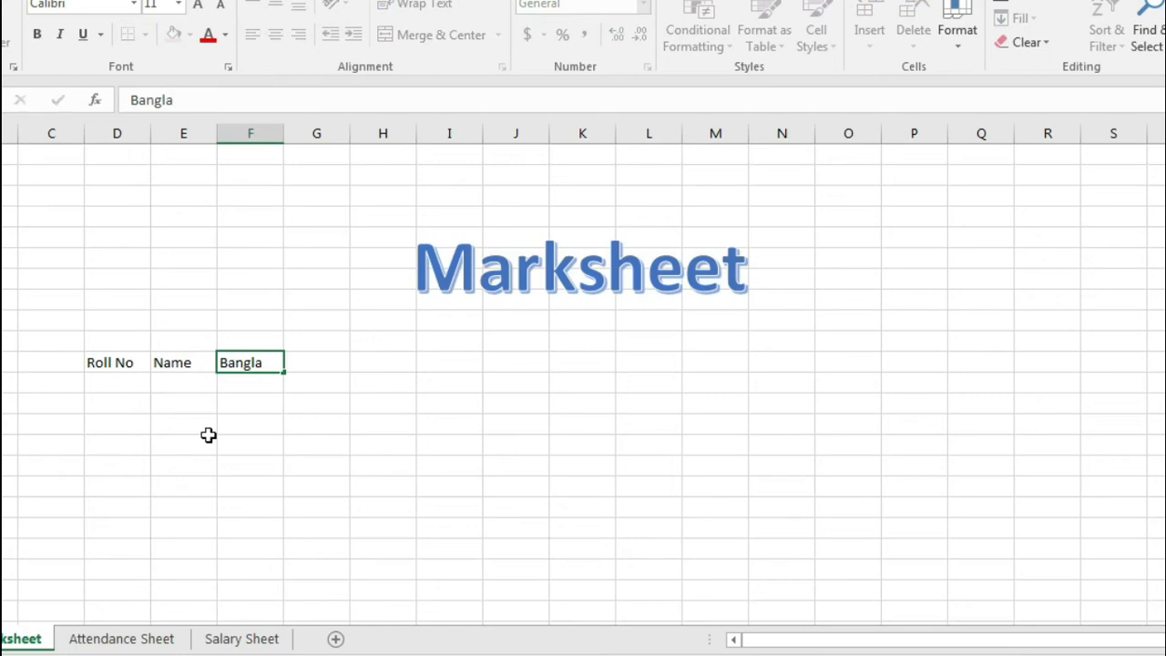
key(Tab)
text(Bangla 2)
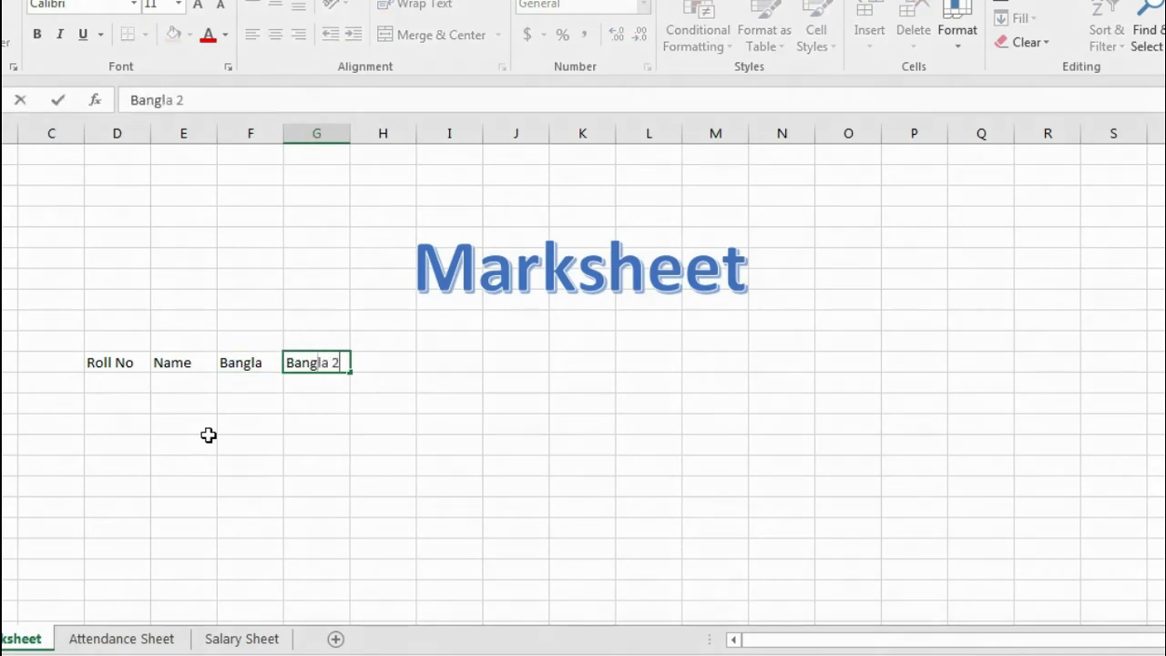
key(Tab)
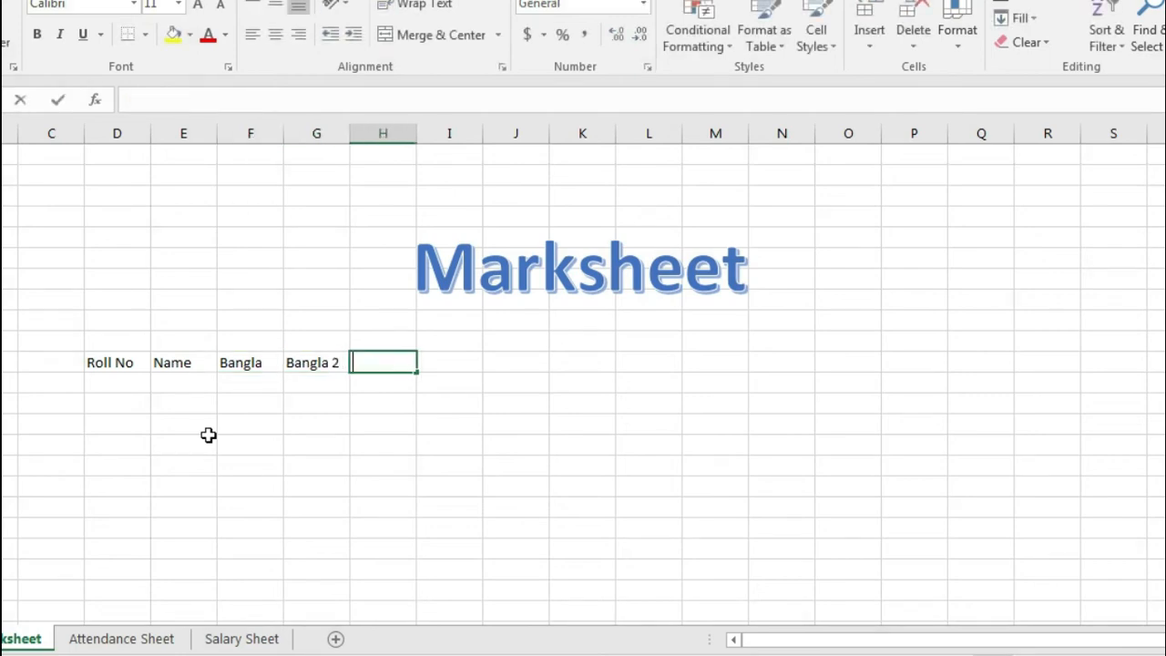
text(English)
key(Tab)
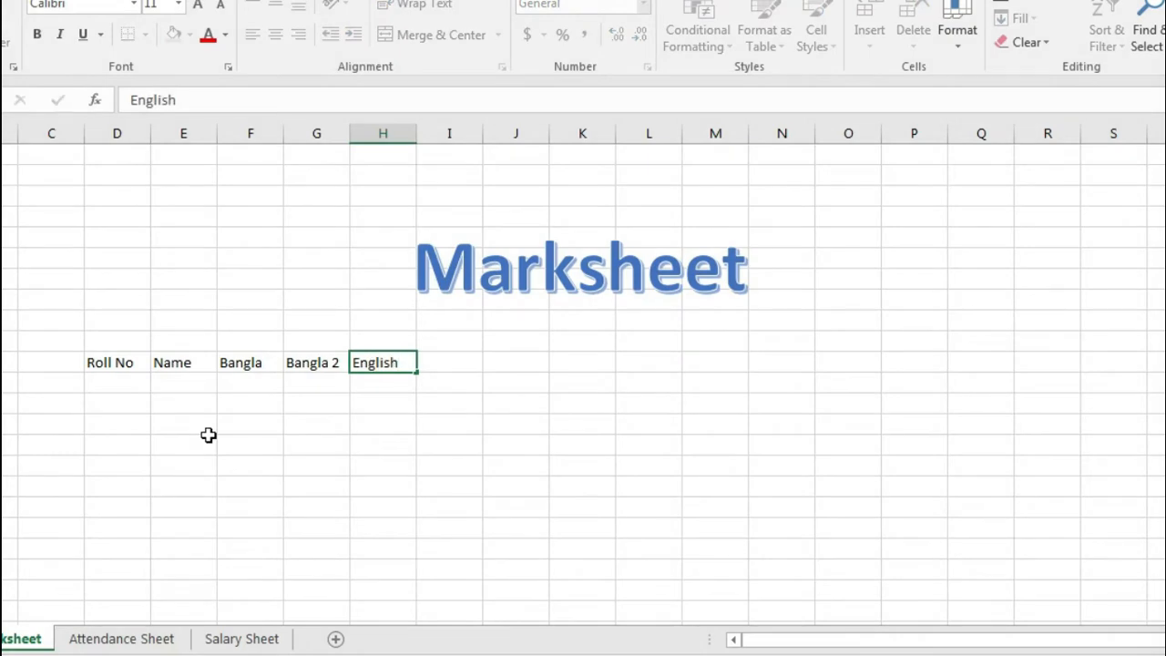
text(English 2)
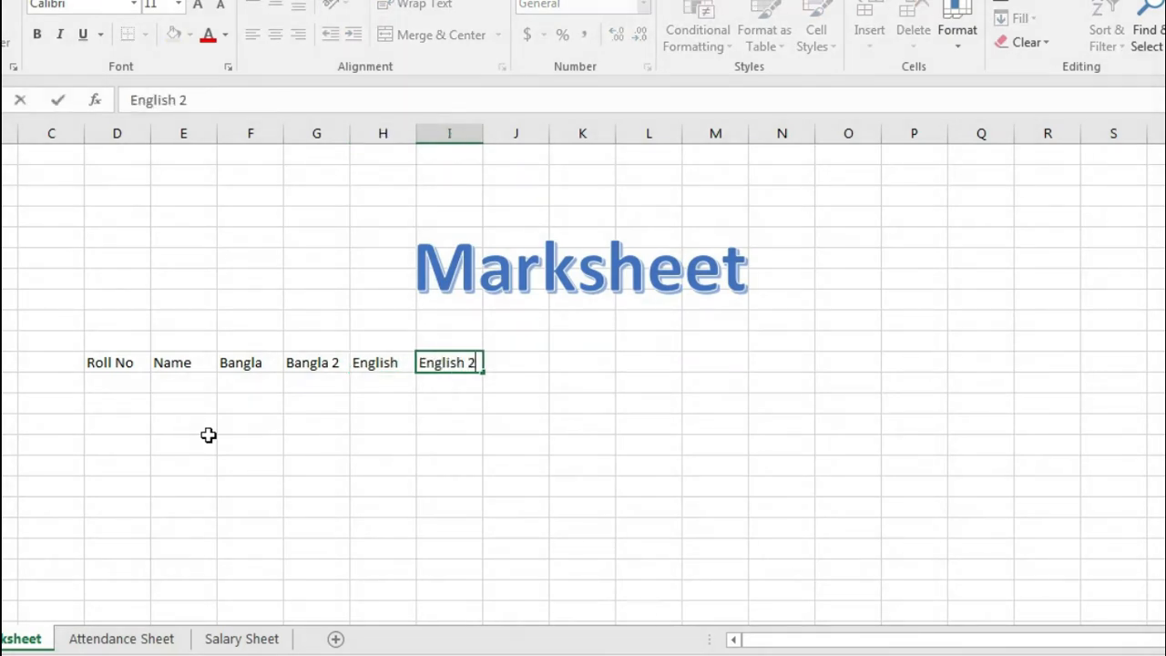
key(Tab)
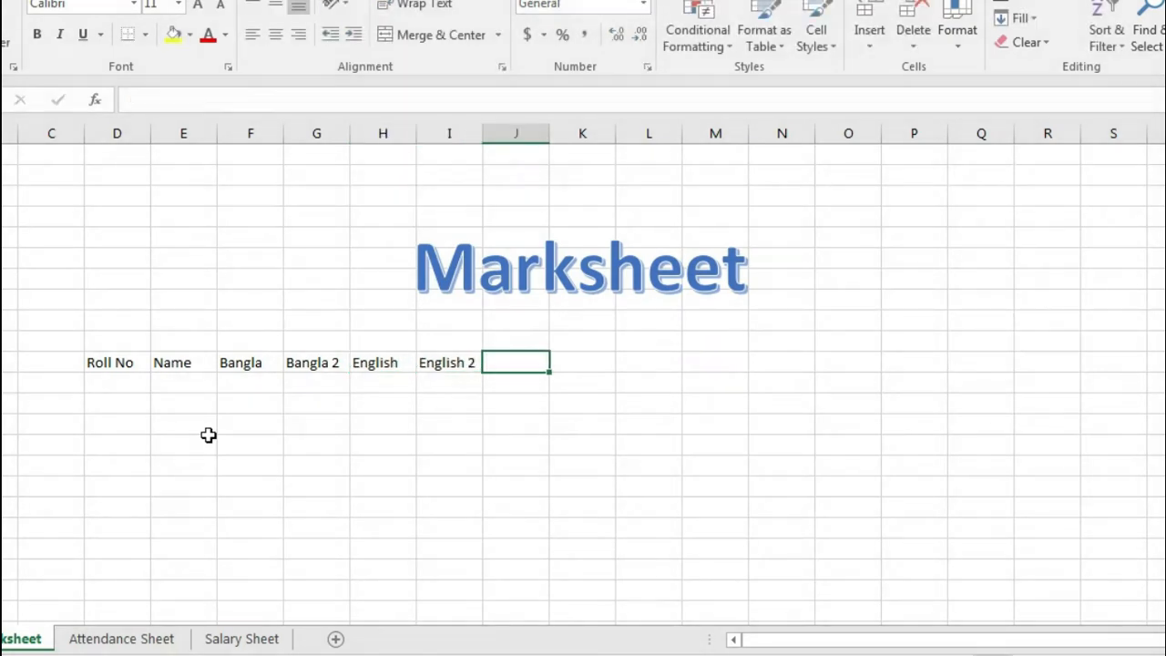
Step: Add the remaining subject headers Math, Science, S. Science and Islam in columns J to M
text(Math)
key(Tab)
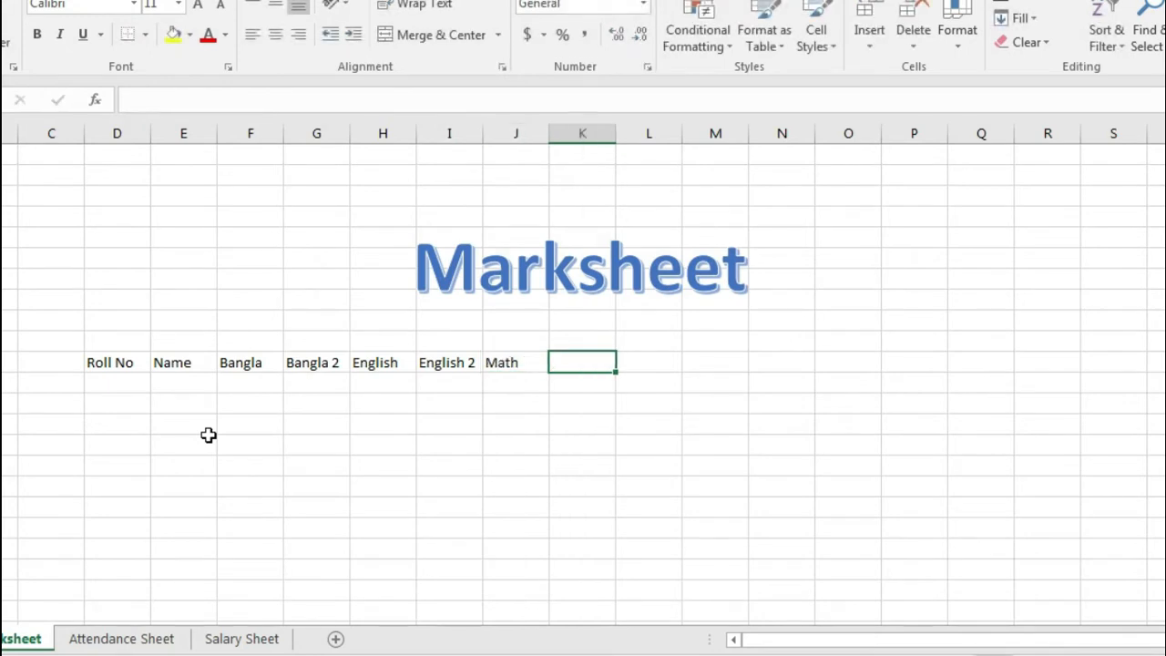
text(Science)
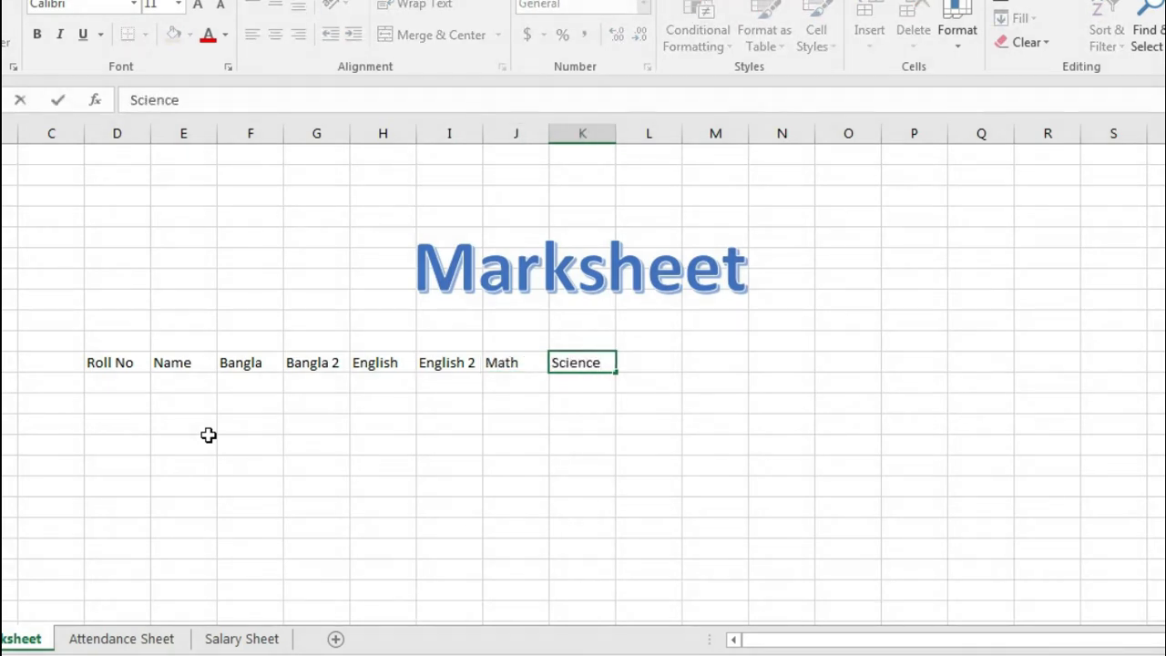
key(Tab)
text(S. Sc)
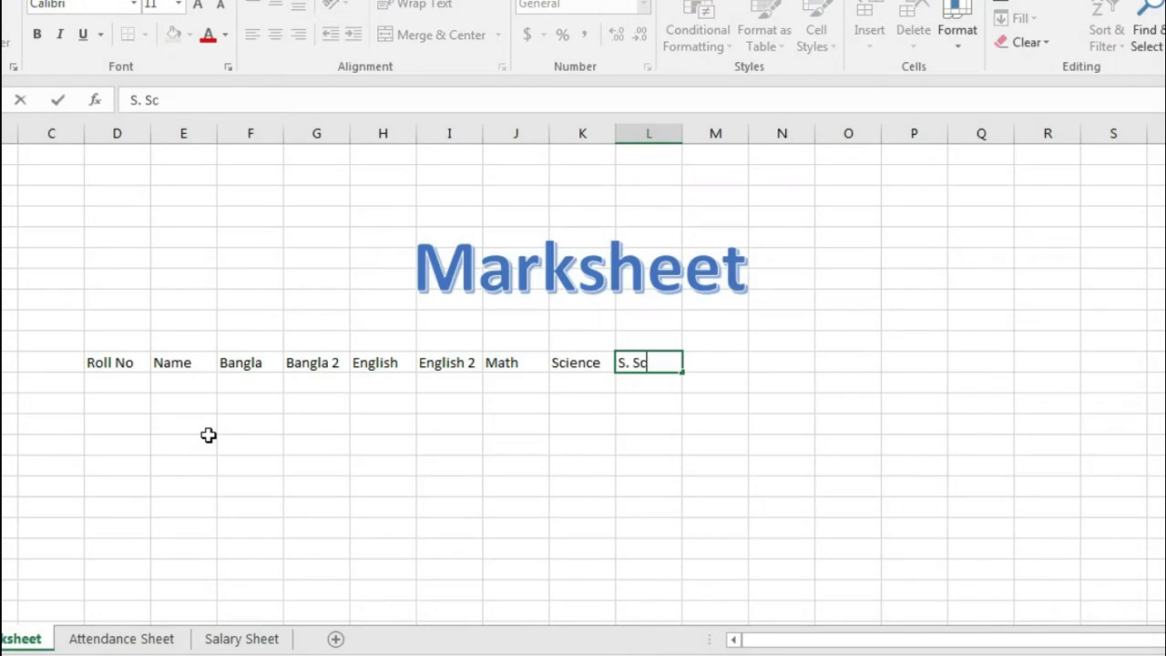
text(ience)
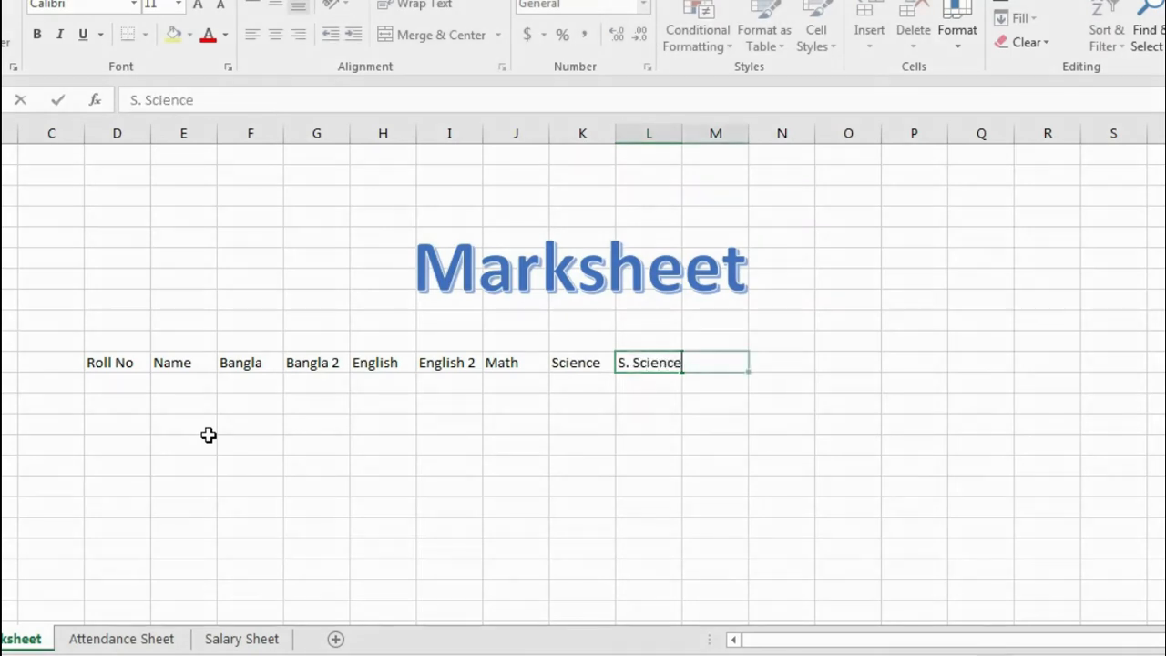
key(Tab)
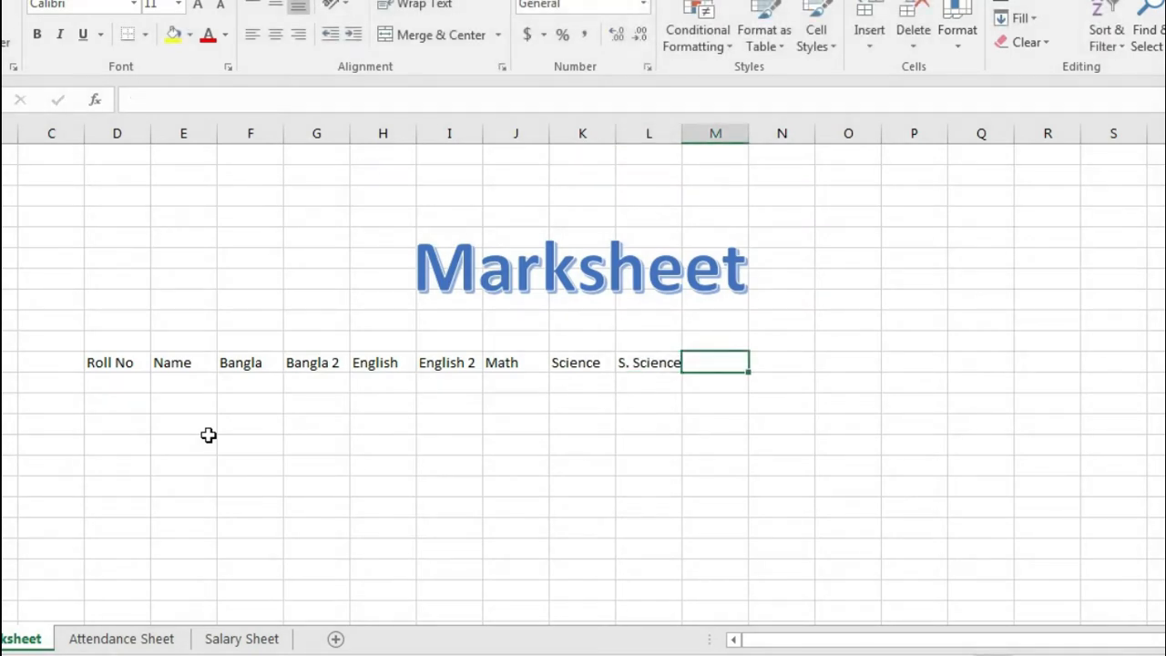
text(Islam)
key(Tab)
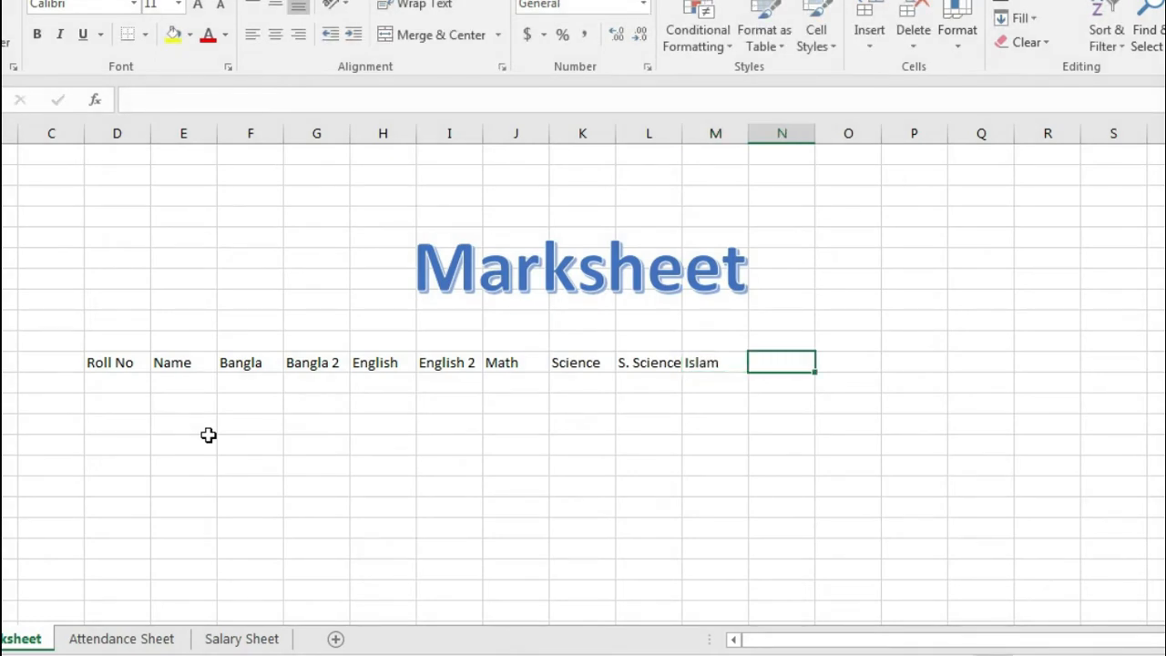
Step: Add the result headers Total, Maximum, Minimum, Average, GPA and Status in columns N to S
text(Total)
key(Tab)
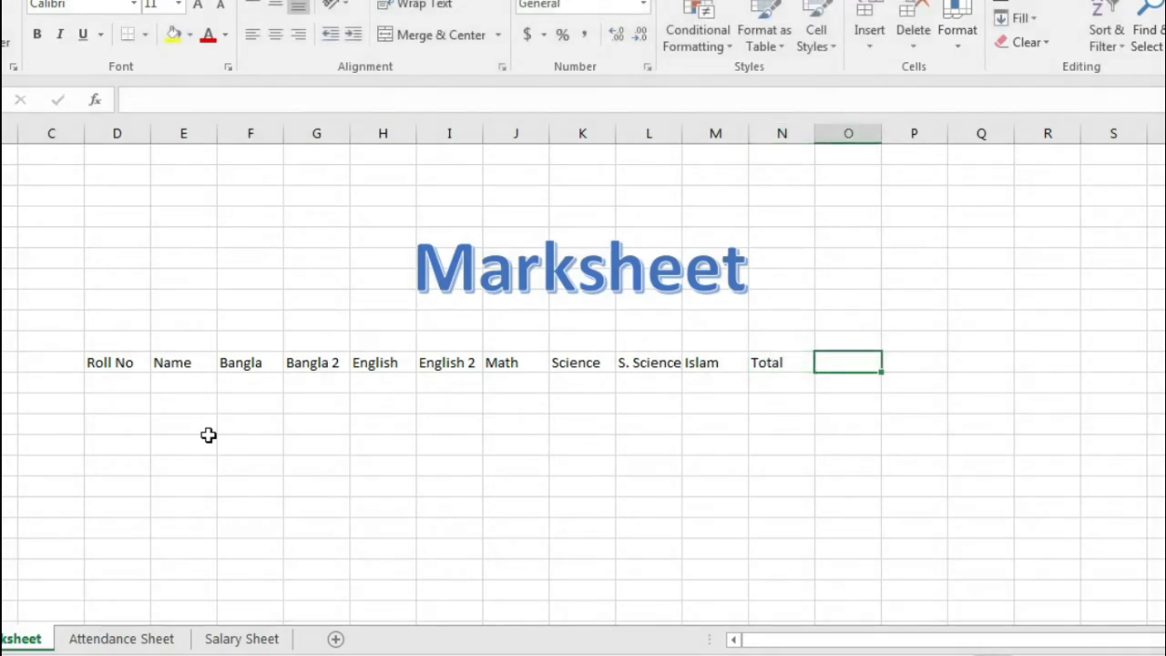
text(Maximum)
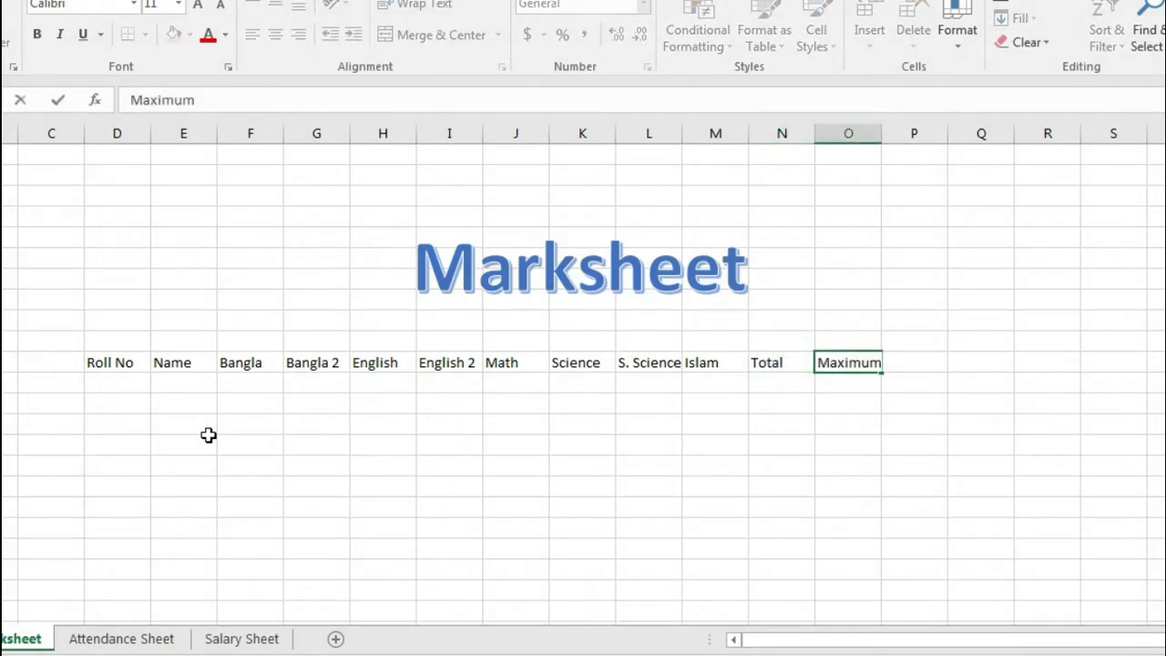
key(Tab)
text(Minimum)
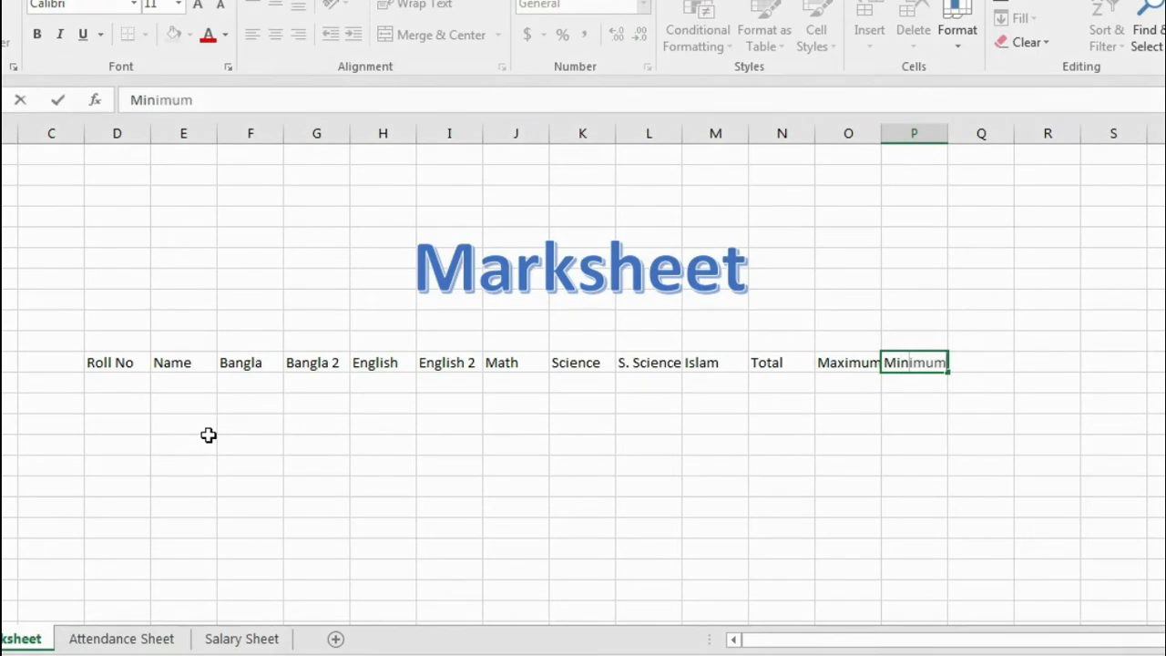
key(Tab)
text(Average)
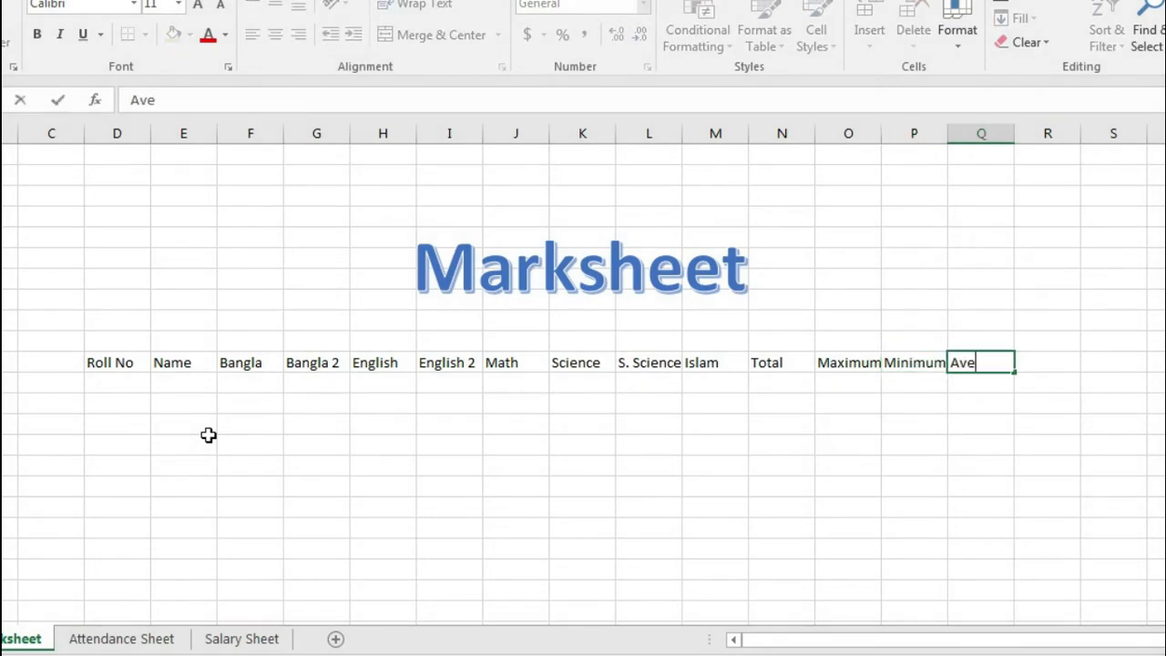
key(Tab)
text(GPA)
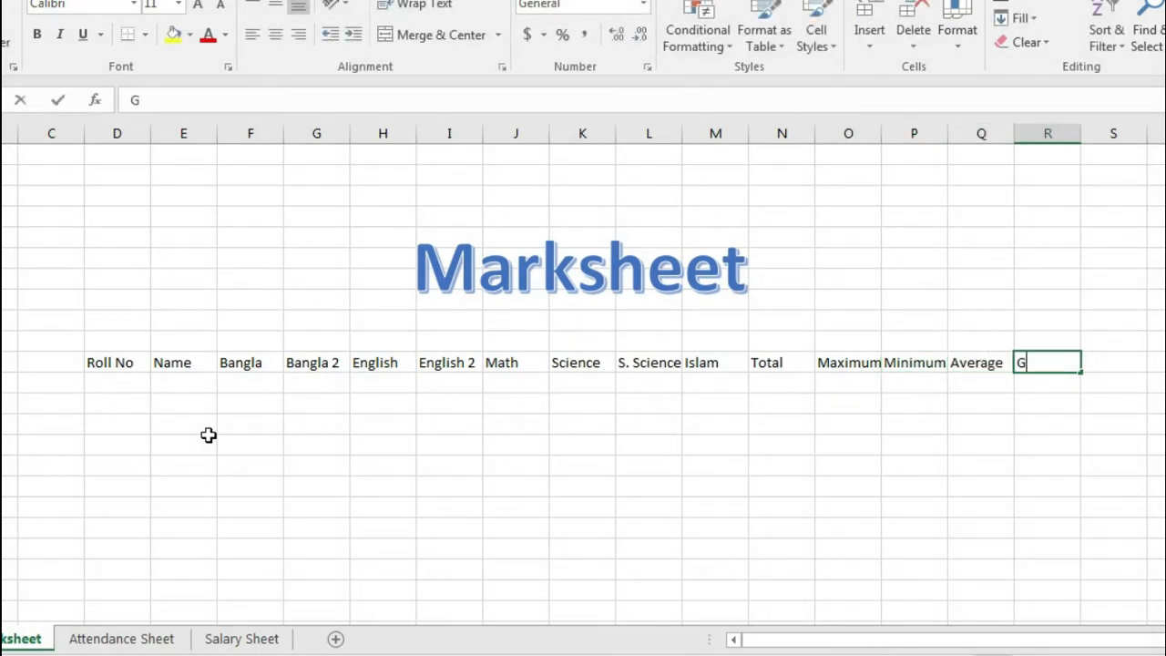
key(Tab)
text(Status)
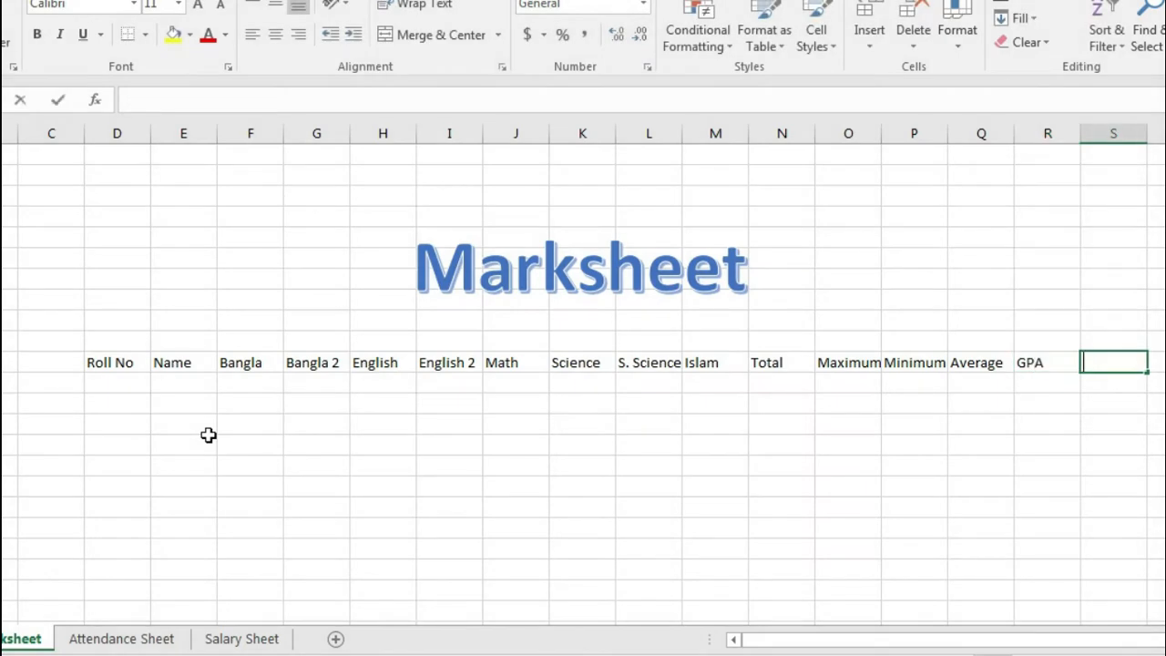
Step: Enter 1 and 2 in the first two cells under Roll No, and select the cell containing 1
click(126, 388)
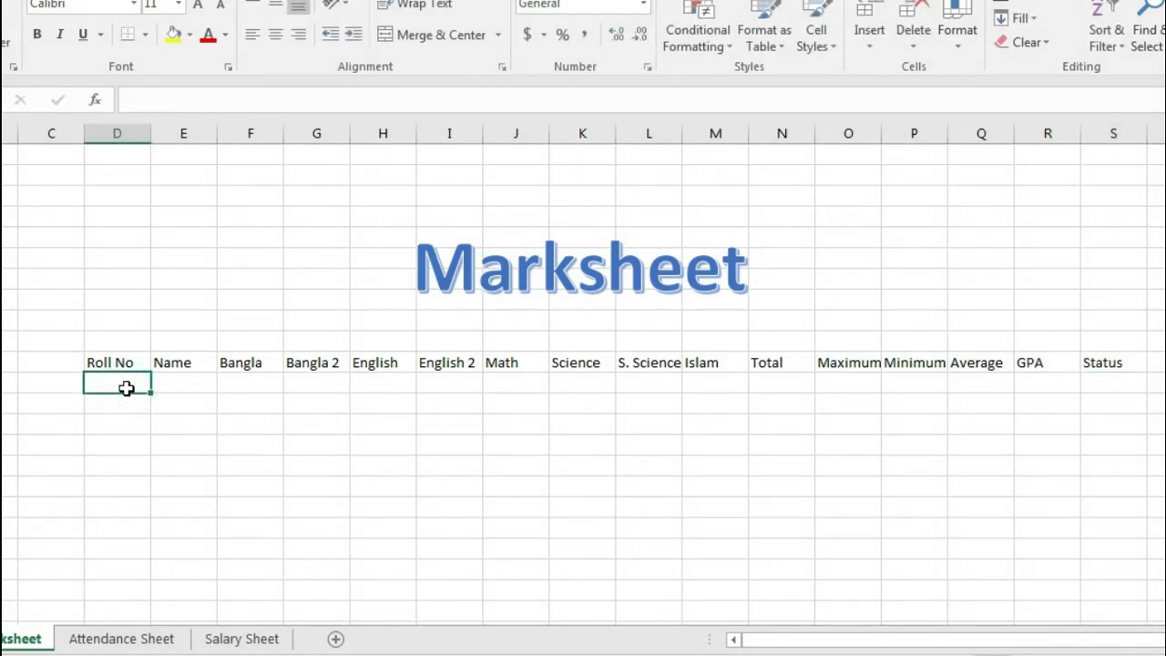
text(1)
key(ctrl+Return)
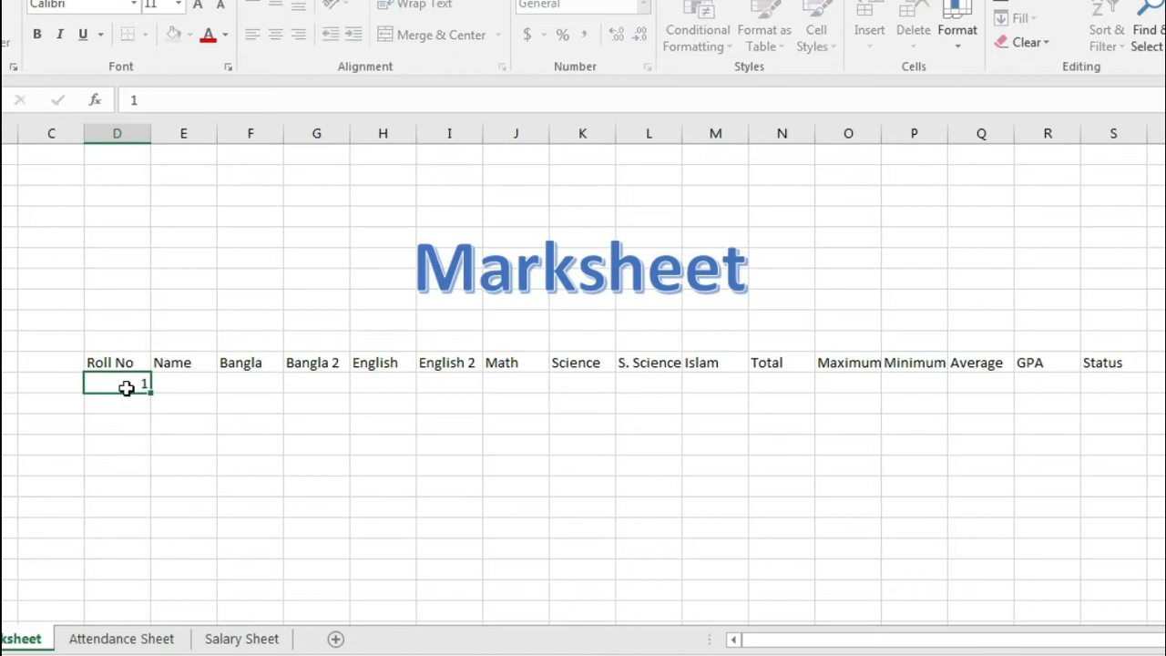
key(Return)
text(2)
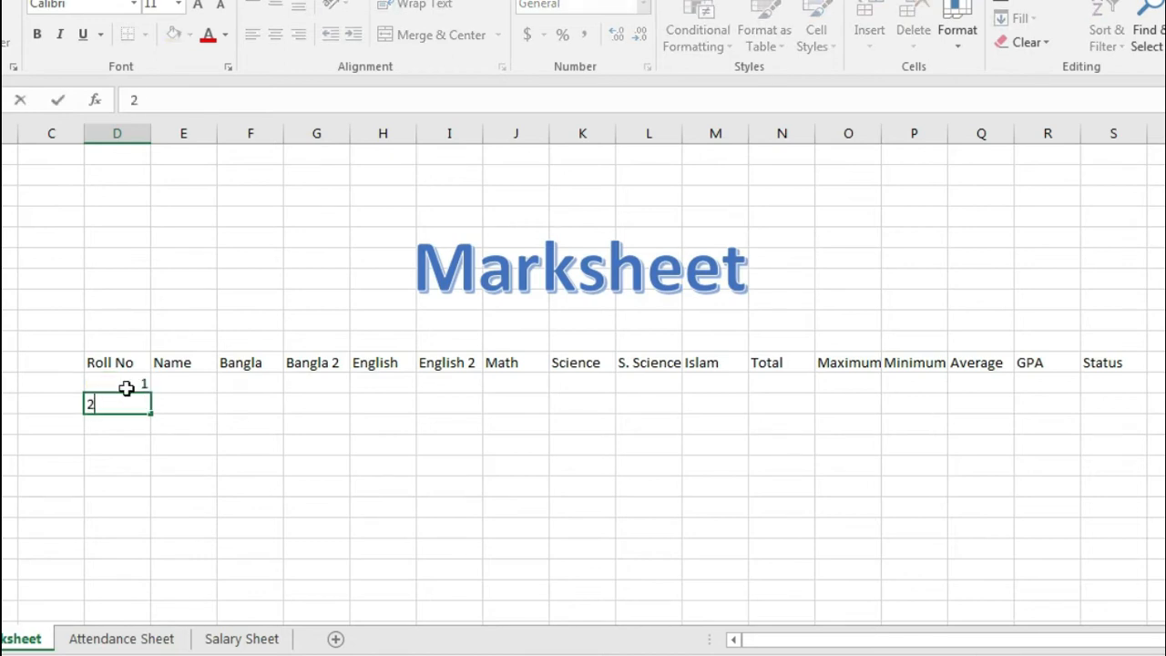
click(262, 466)
click(125, 384)
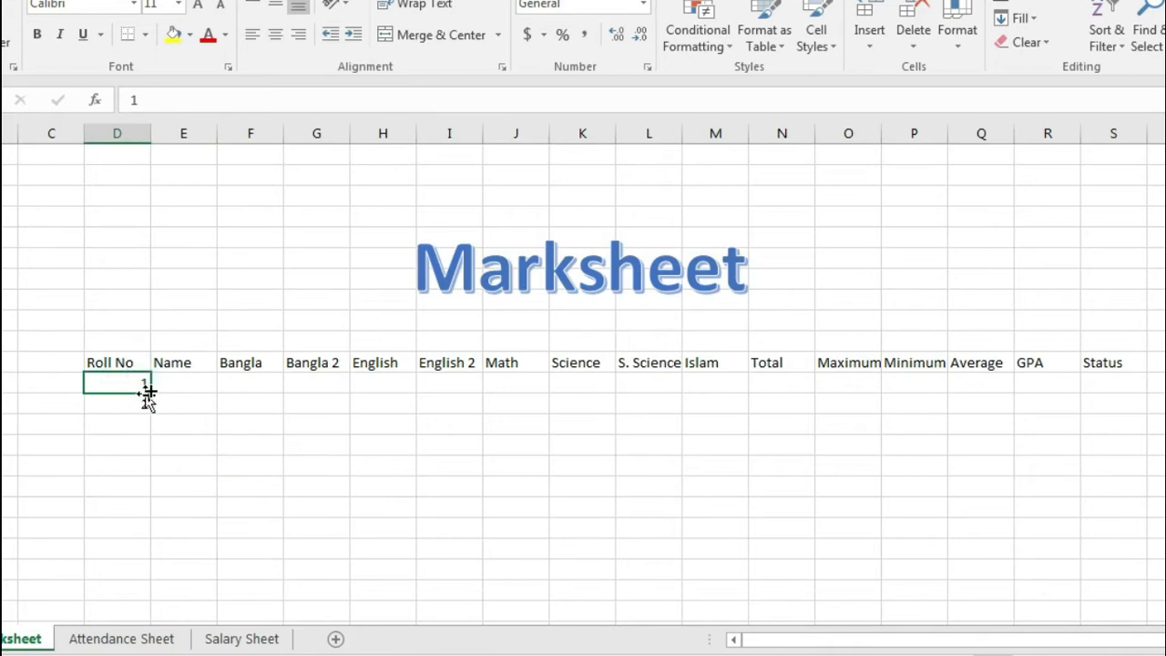
Step: Fill the roll numbers down to 10 and enter the first student's name and marks 80, 70, 50, 99, 66, 88, 77 and 88
drag(134, 392, 158, 574)
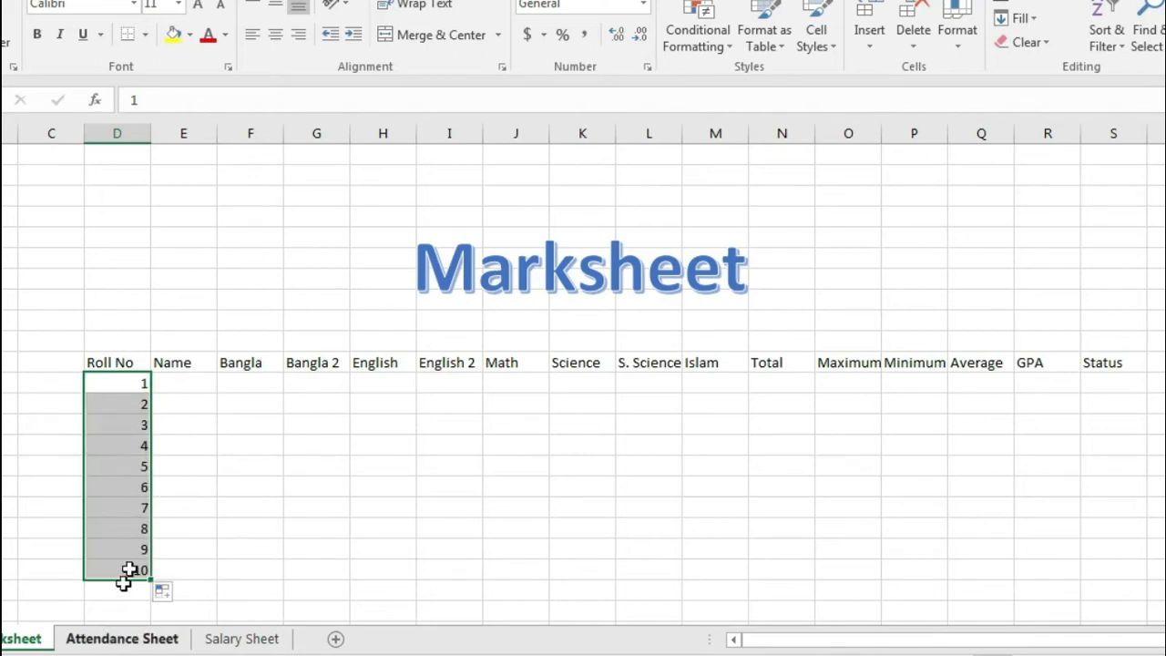
click(188, 386)
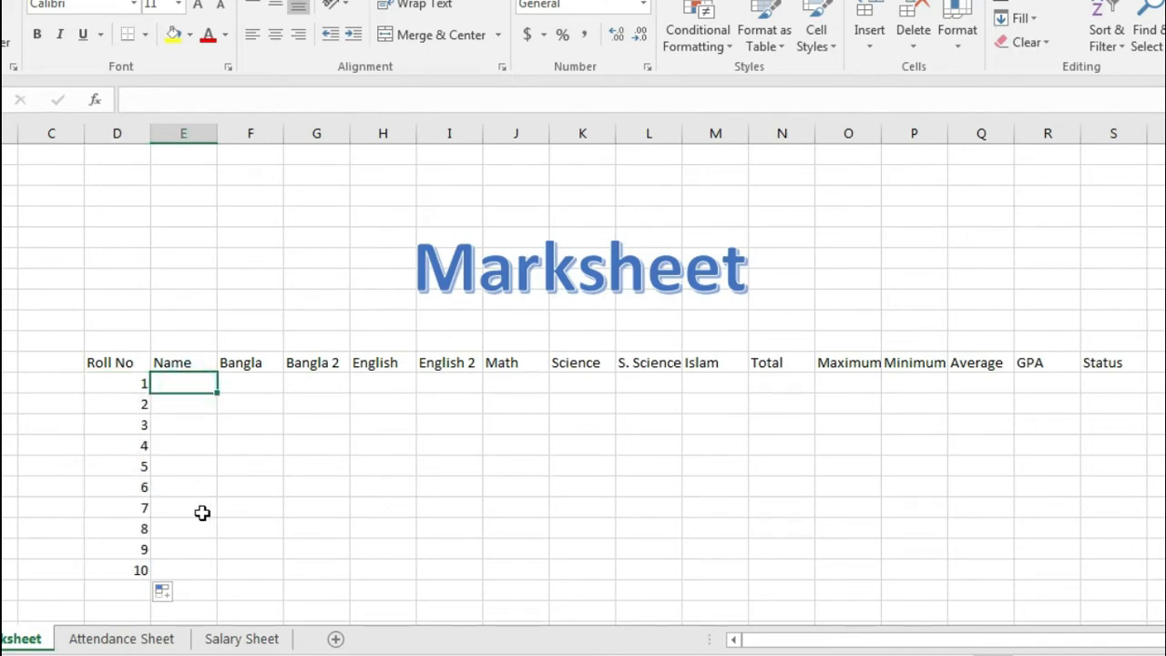
text(Abir)
key(Tab)
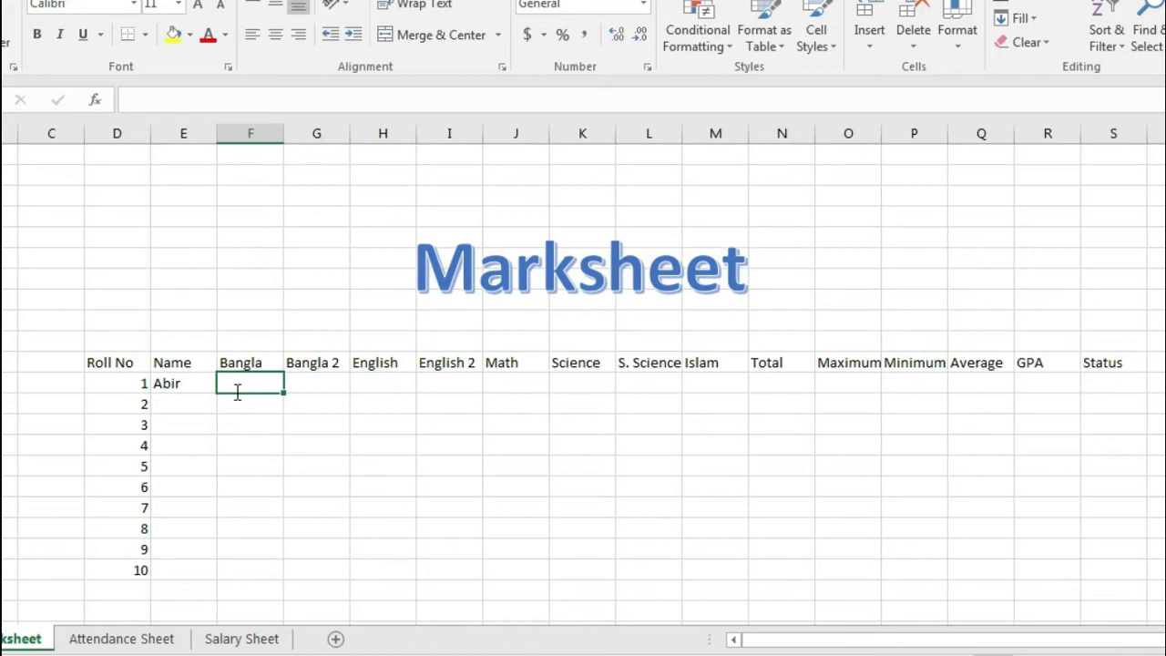
text(88)
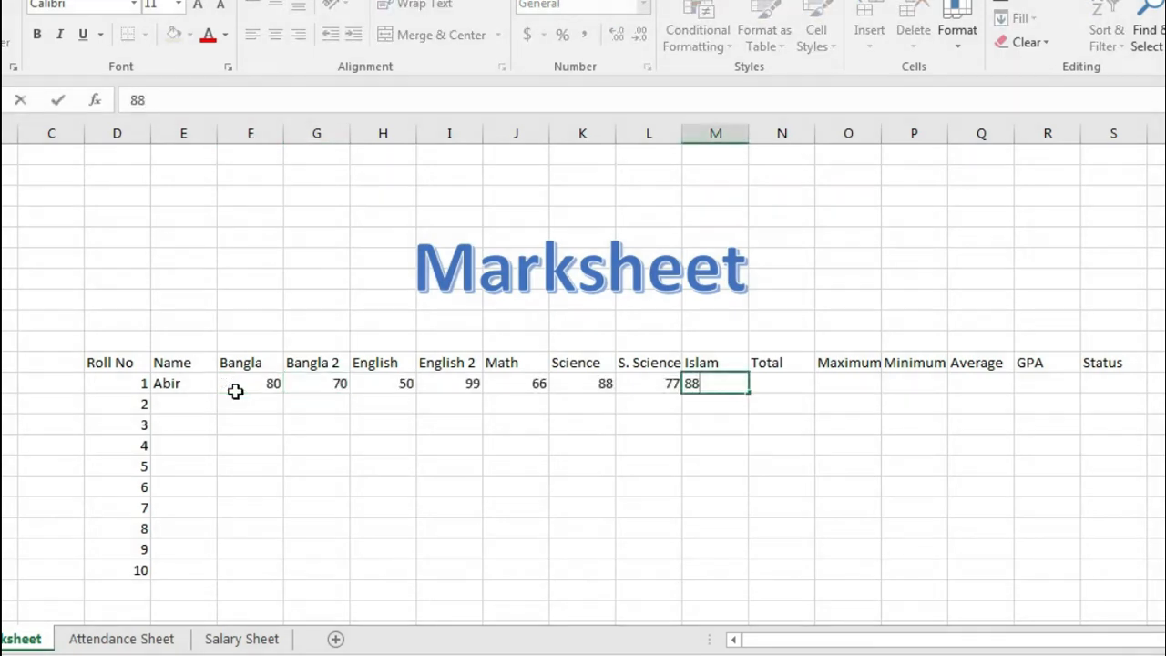
click(377, 425)
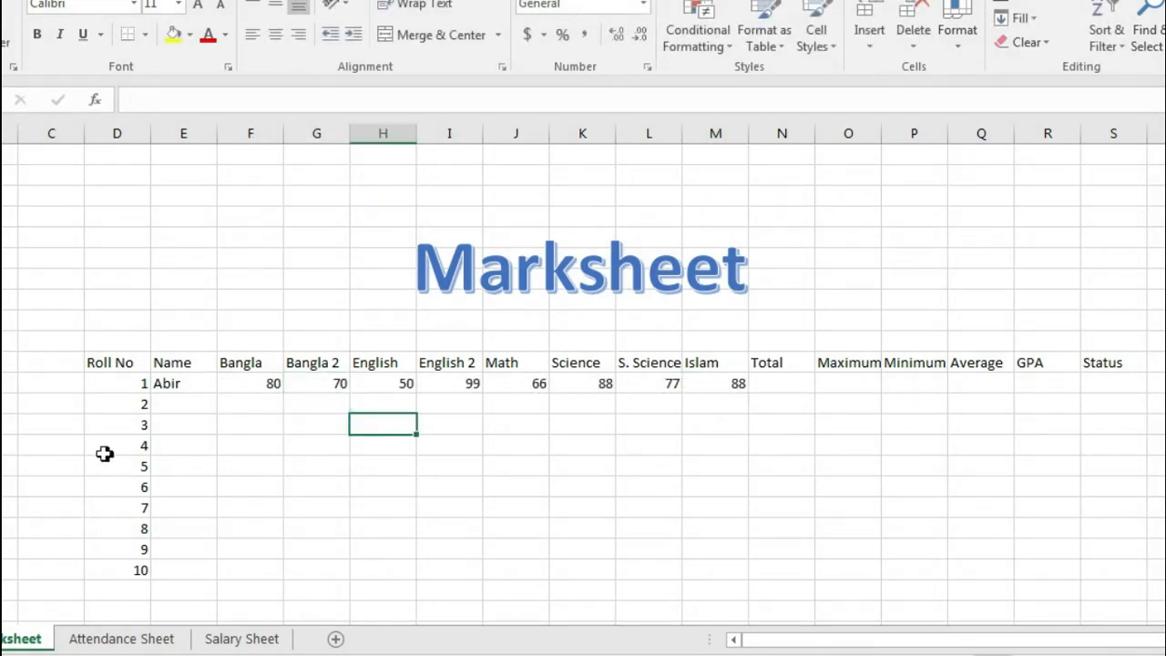
Step: Enter the second student's name and the subject marks 55, 66, 44, 88, 77, 33, 78 and 85 in row 13
click(180, 407)
text(Akash)
key(Tab)
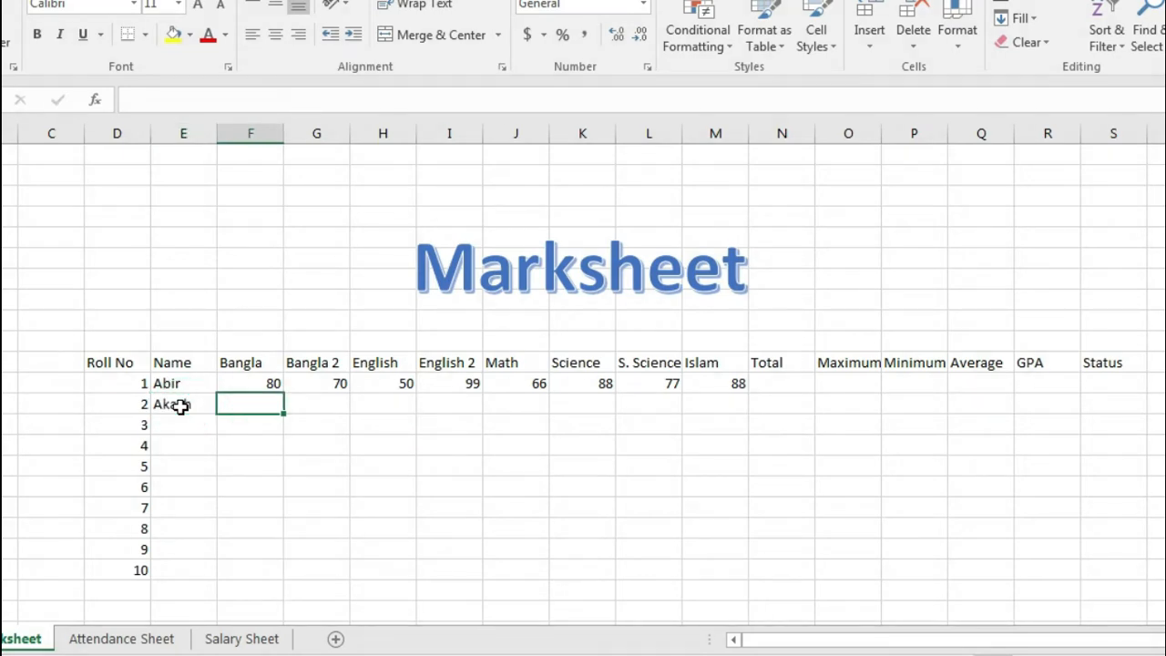
text(55)
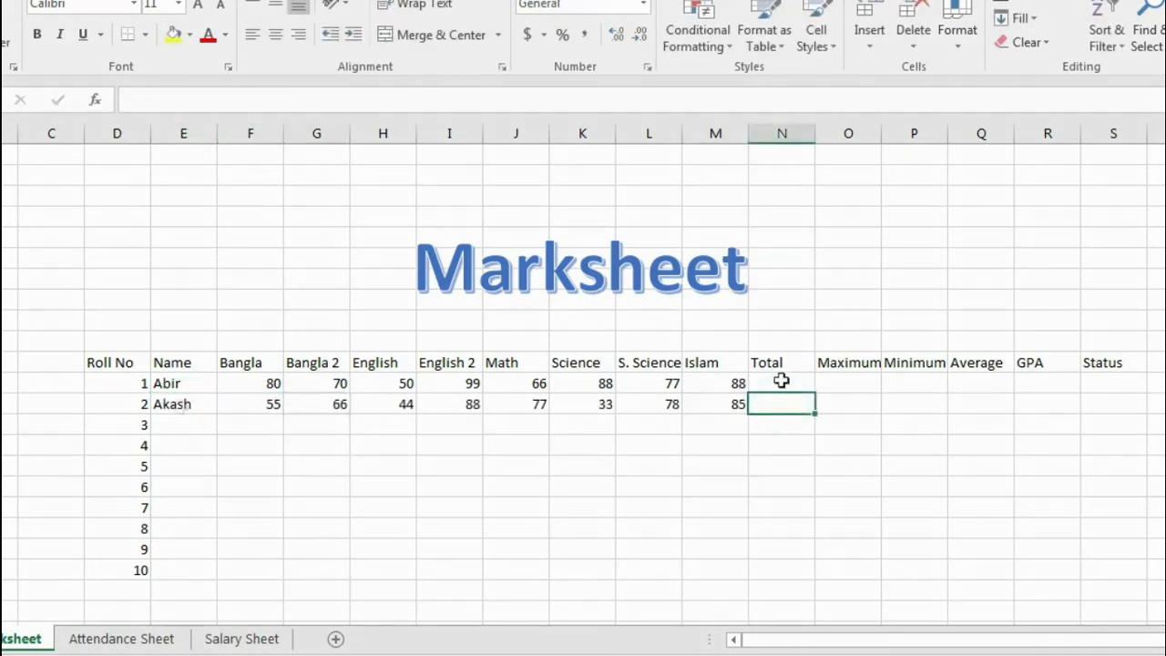
Step: Total the first student's marks in N12 with the addition formula =F12+G12+H12+I12+J12+K12+L12+M12
click(785, 379)
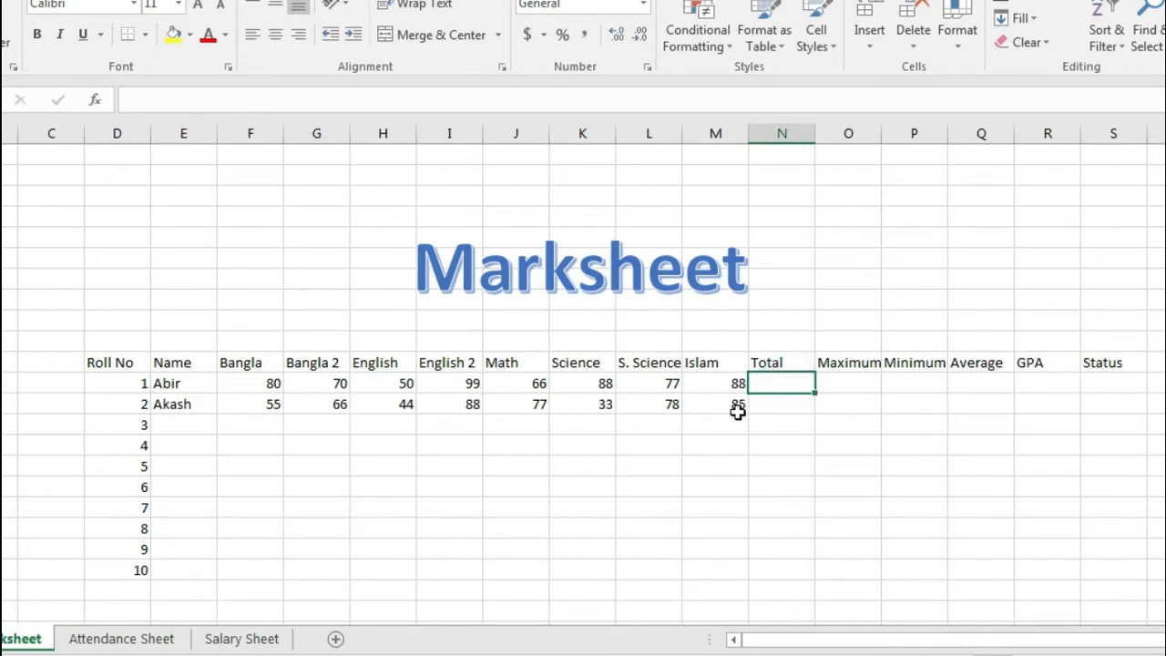
double_click(790, 390)
text(=)
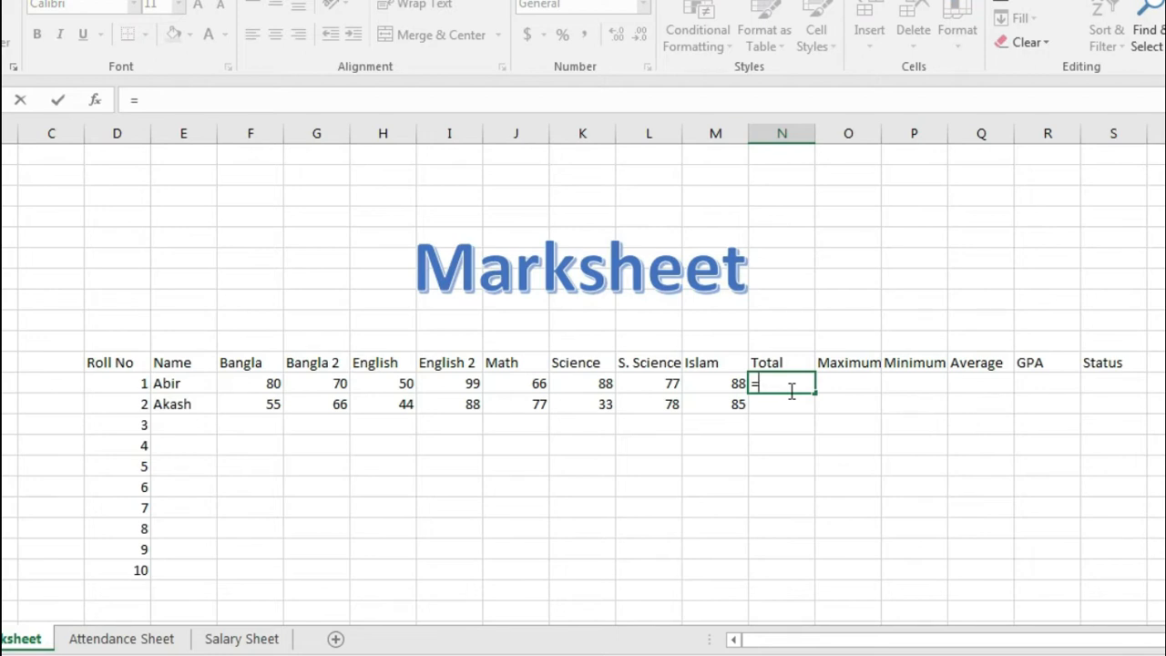
click(275, 382)
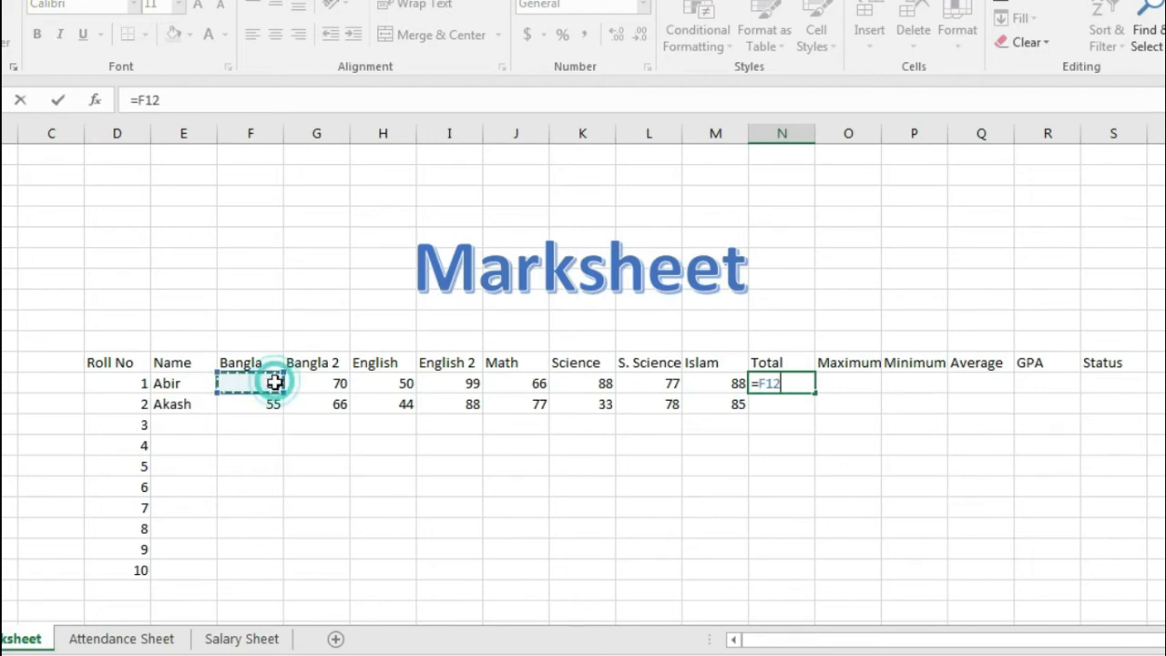
text(+)
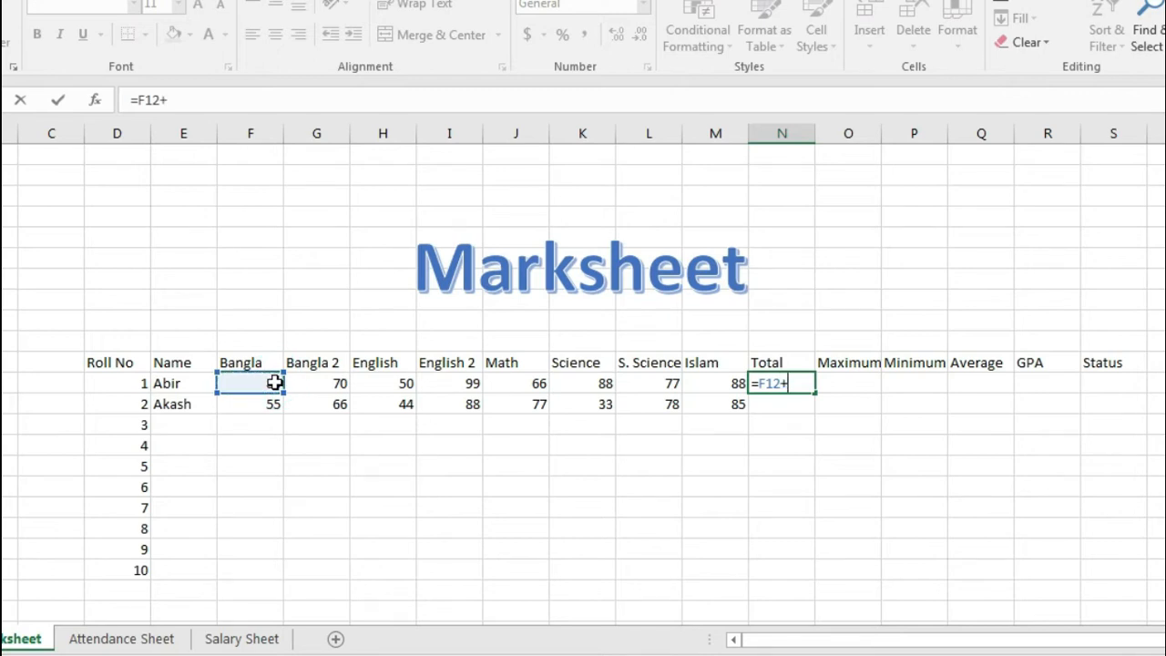
click(335, 382)
text(+)
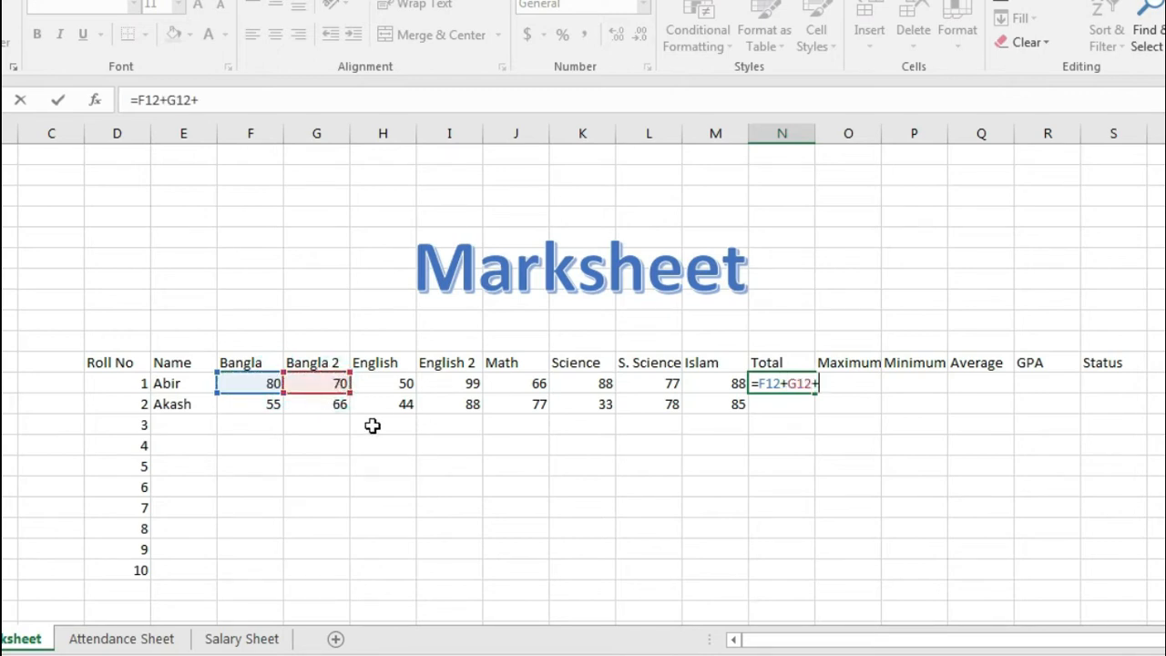
click(387, 381)
text(+)
click(460, 382)
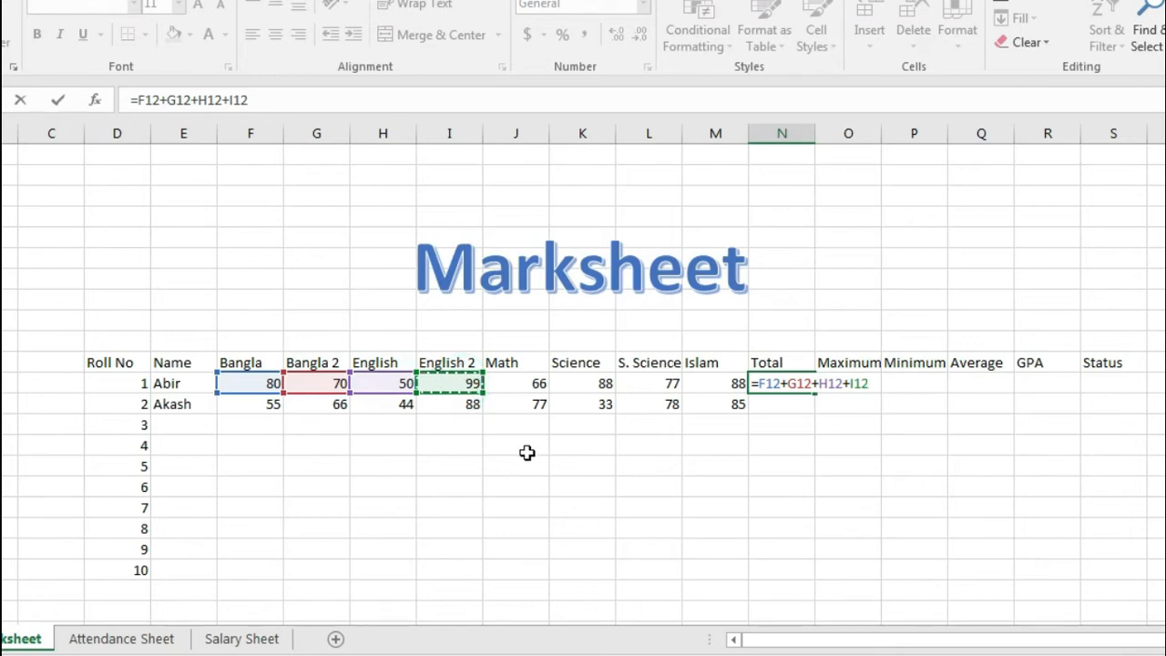
text(+)
click(534, 383)
text(+)
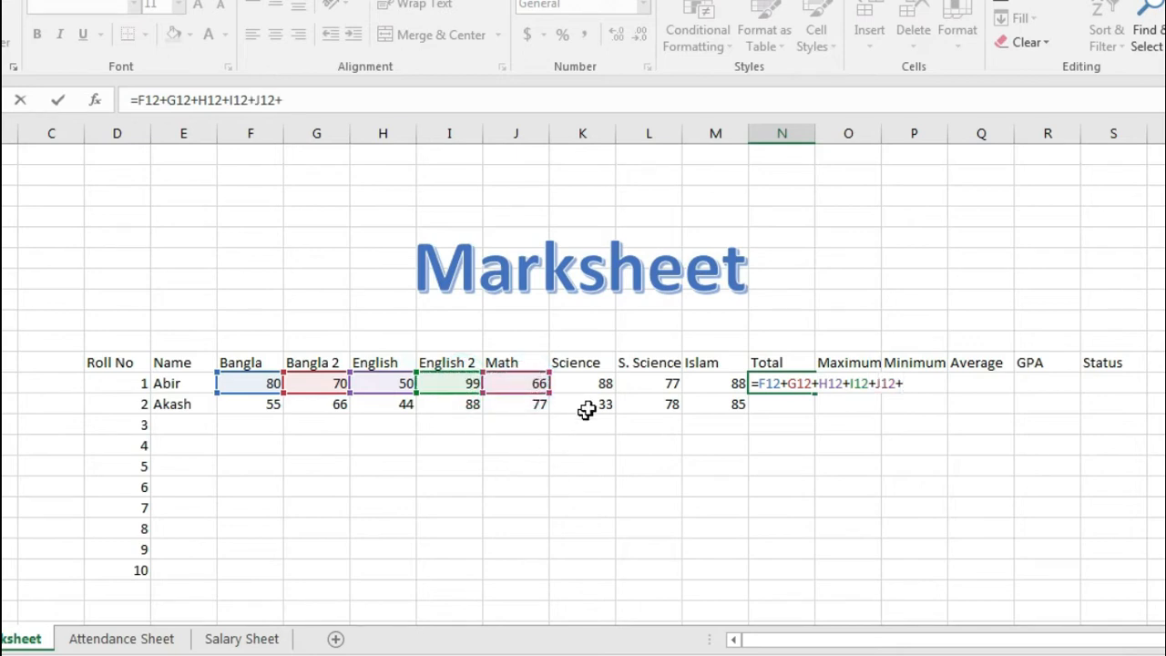
click(595, 384)
text(+)
click(670, 383)
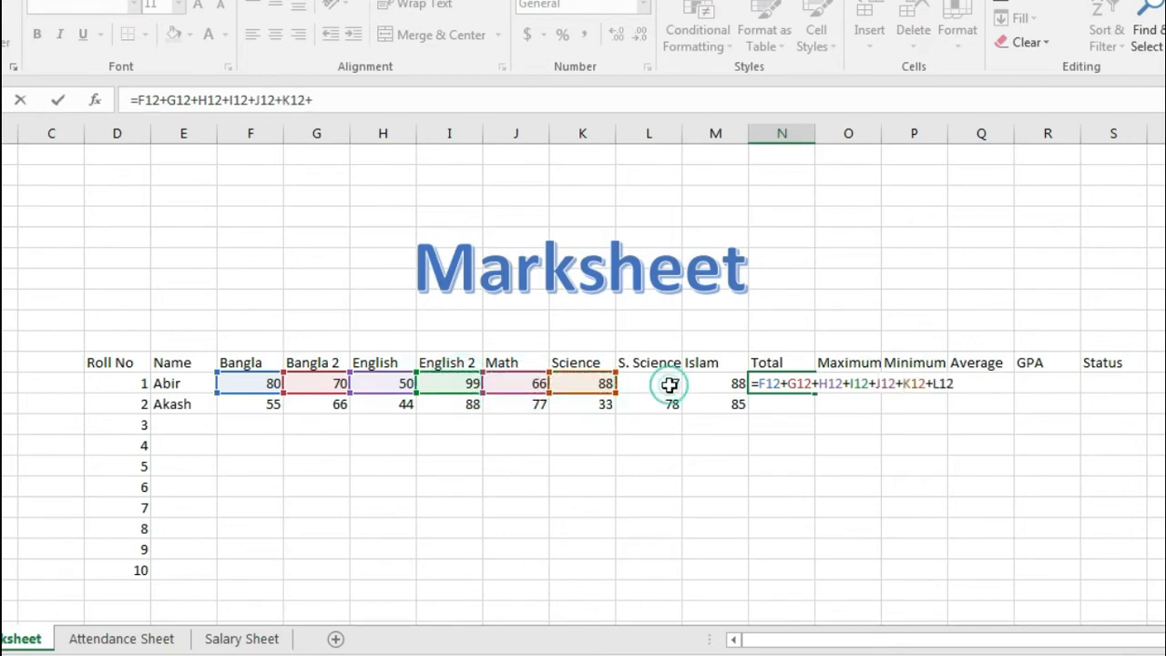
text(+)
click(726, 383)
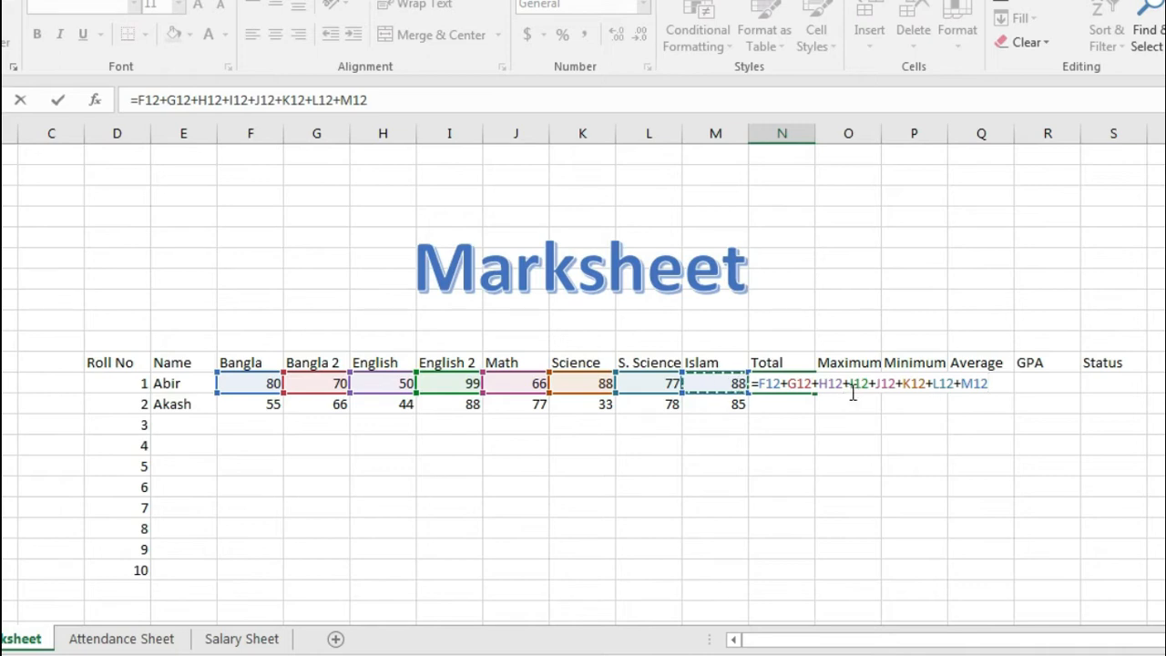
key(Return)
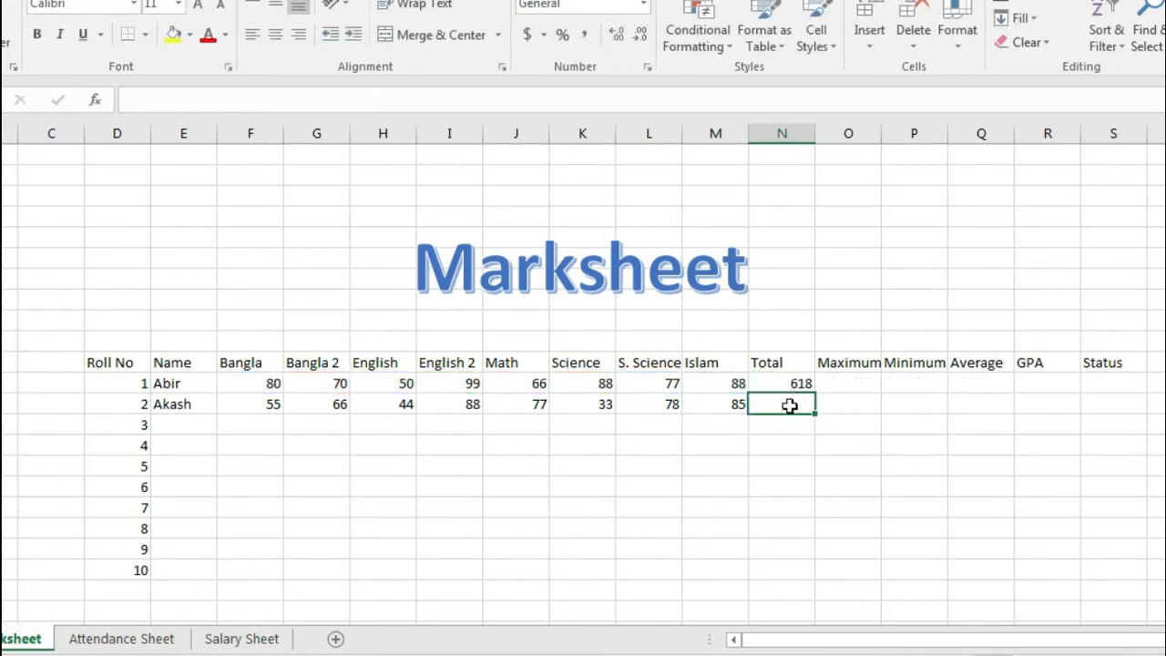
Step: Replace the addition formula in the first student's Total cell with =SUM(F12:M12)
click(788, 383)
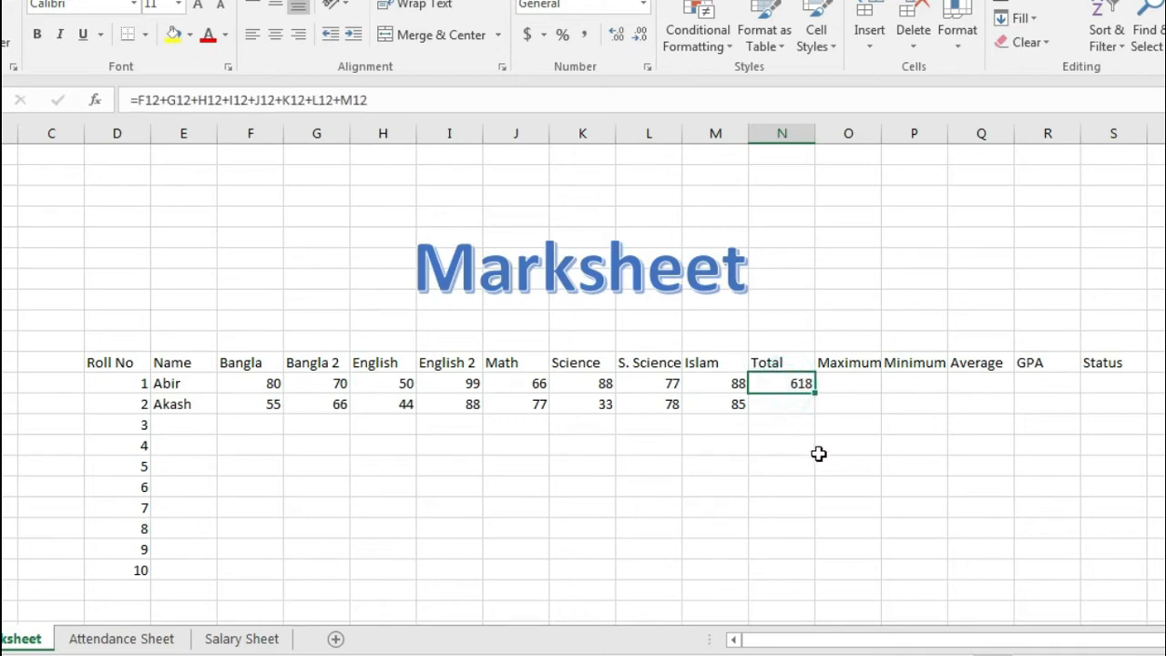
key(Delete)
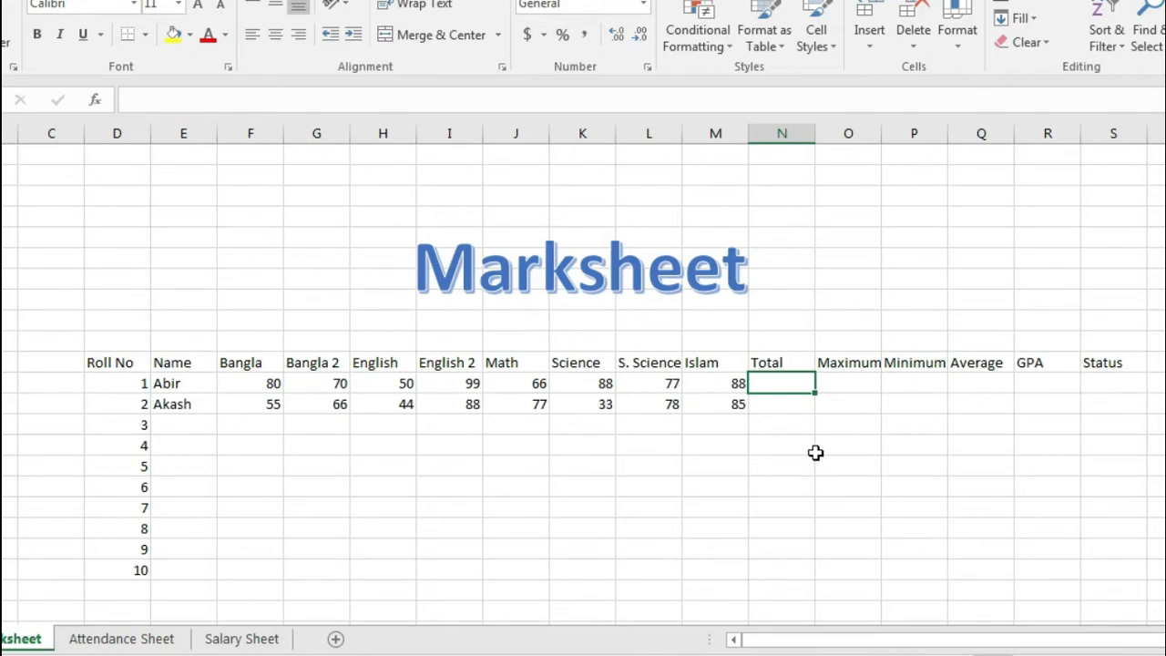
text(=s)
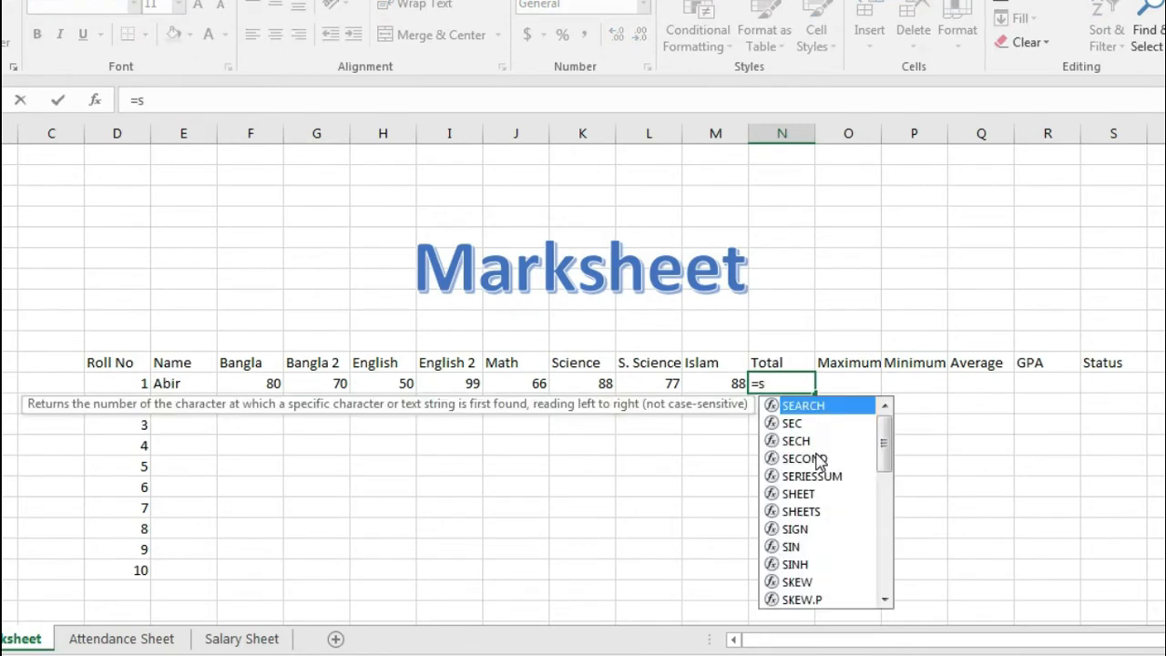
text(um)
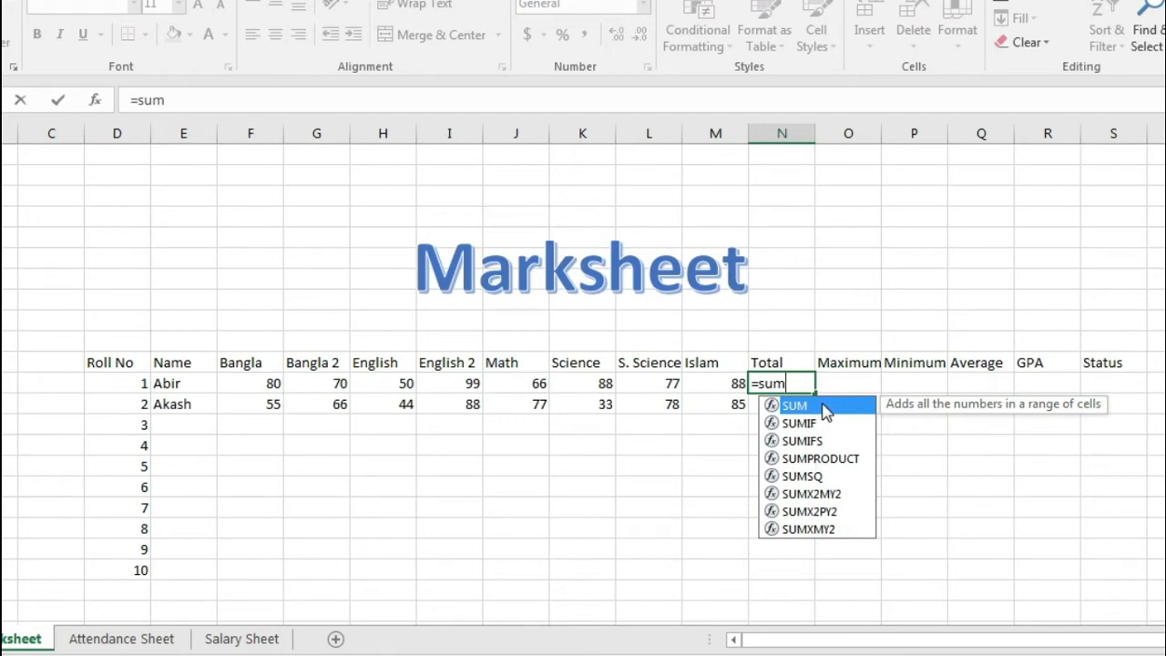
double_click(825, 410)
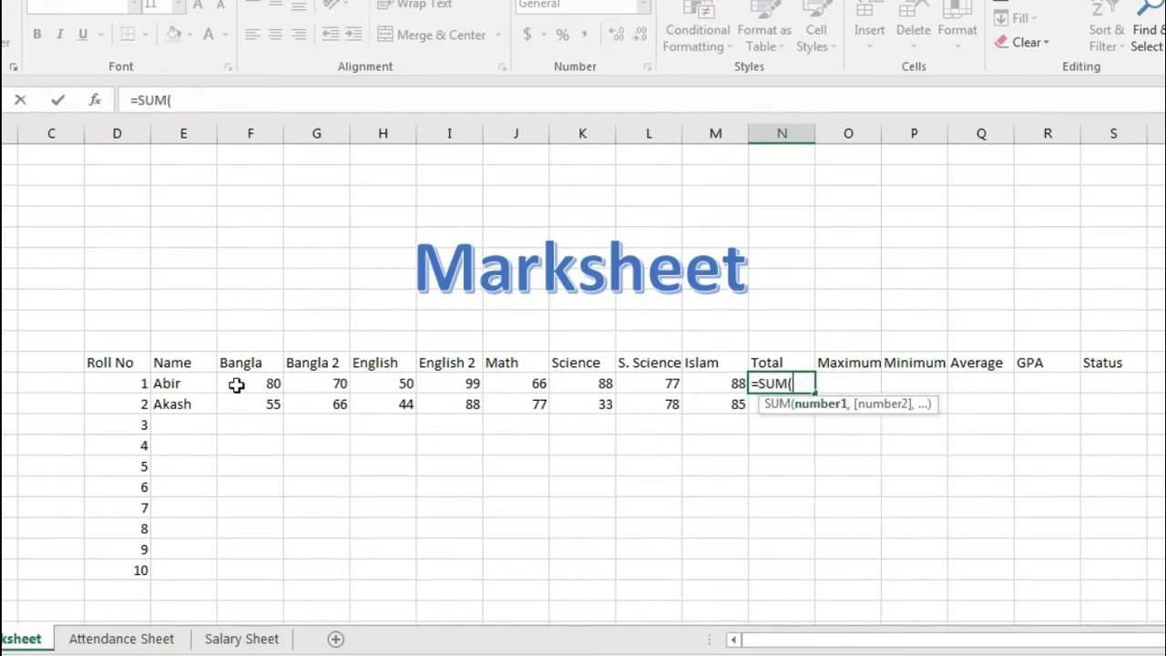
drag(244, 381, 722, 386)
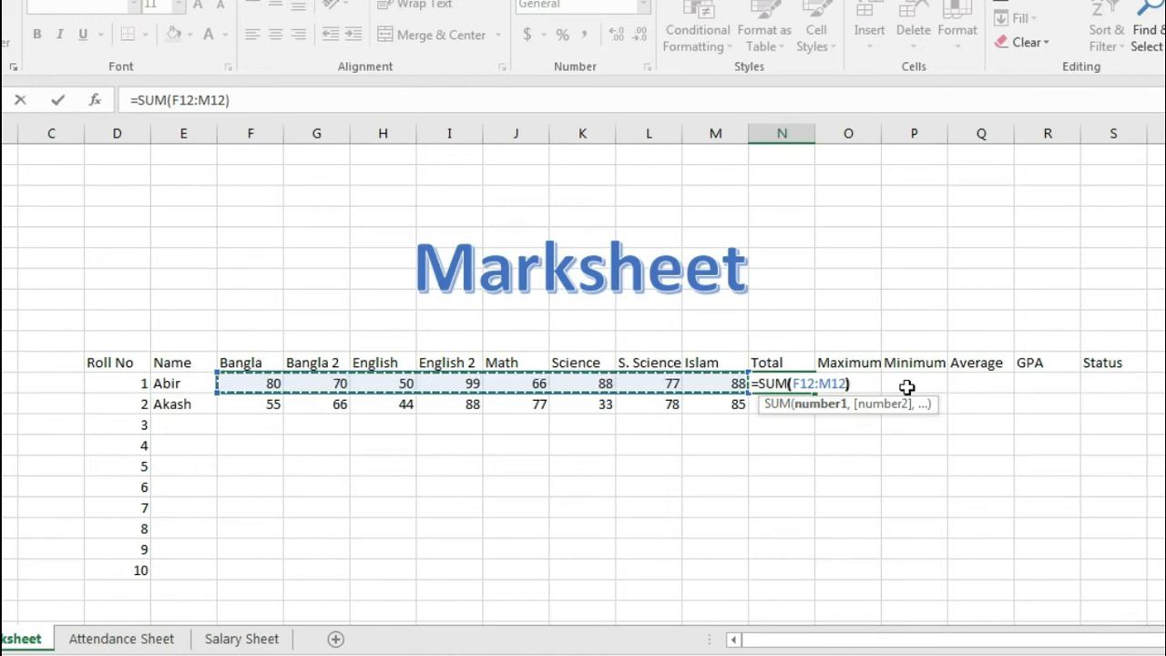
key(Return)
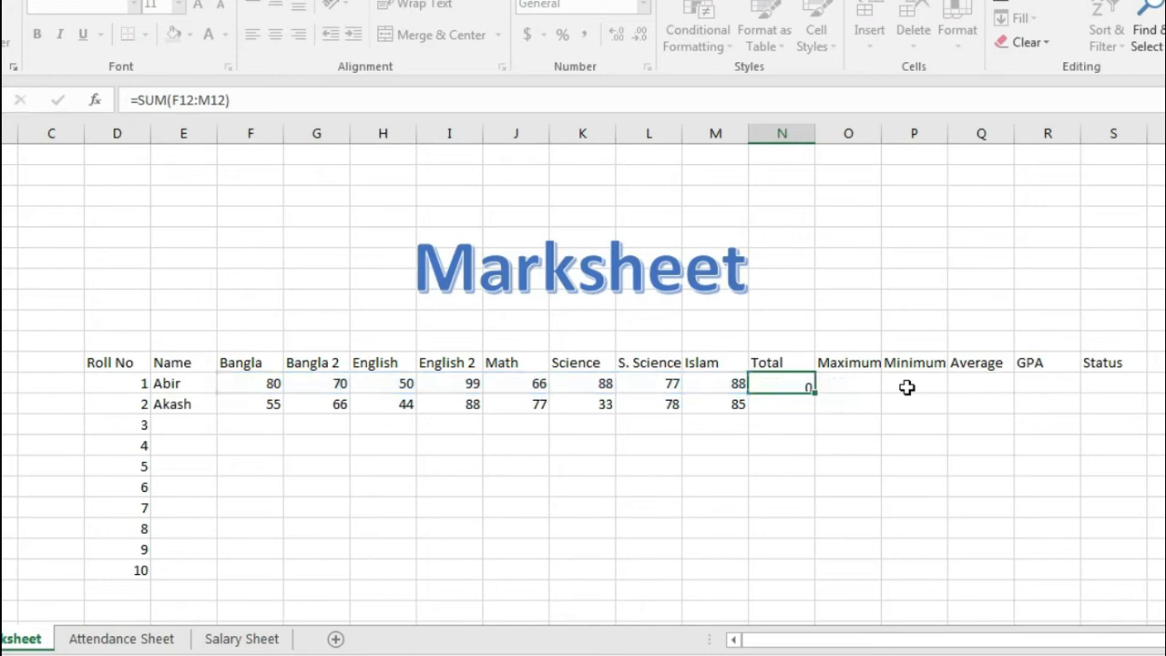
Step: Clear the SUM formula from the first student's Total cell, N12
click(799, 384)
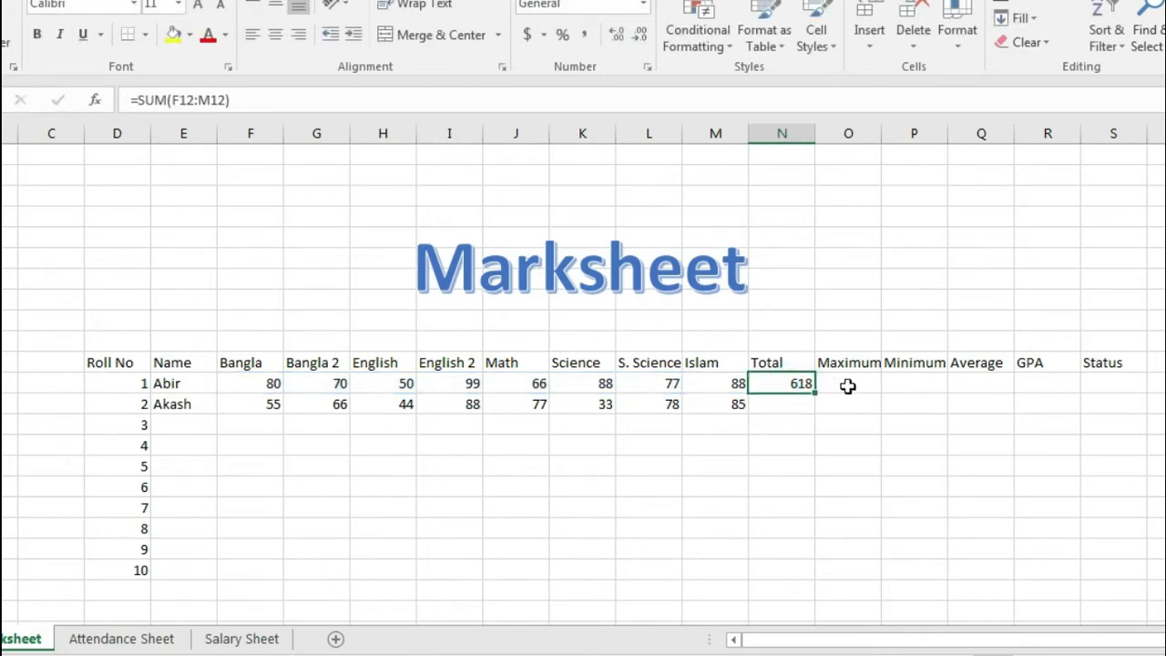
click(848, 385)
click(784, 383)
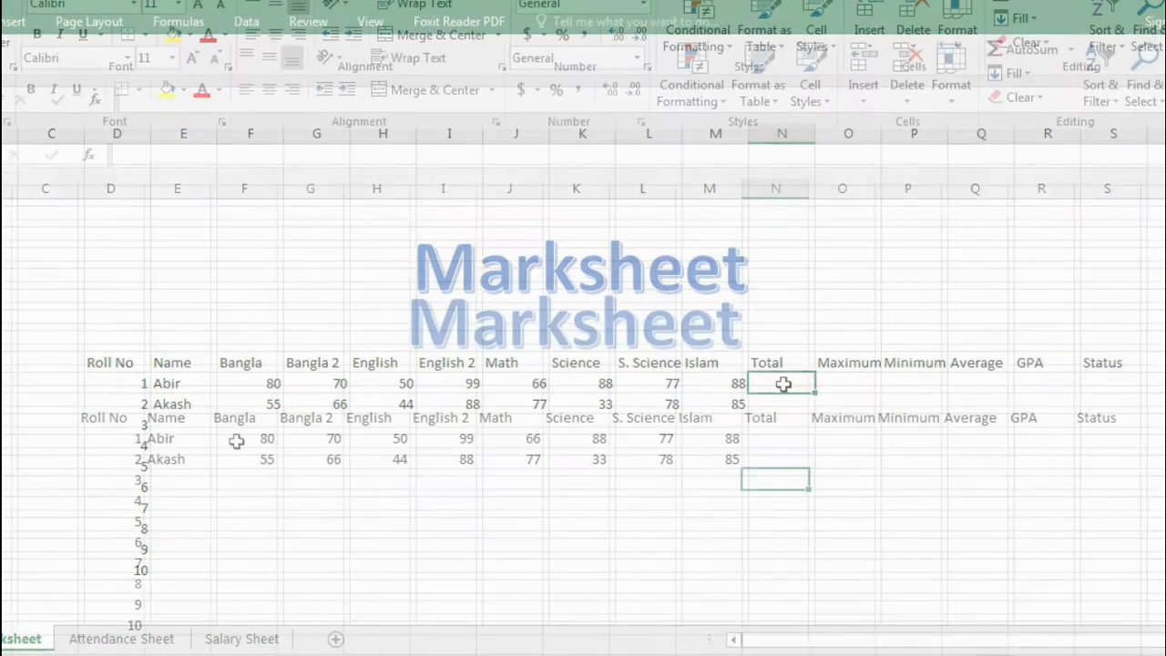
Step: Total the first student's marks F12:M12 into N12 with AutoSum, and copy the formula down to N13
drag(237, 440, 772, 438)
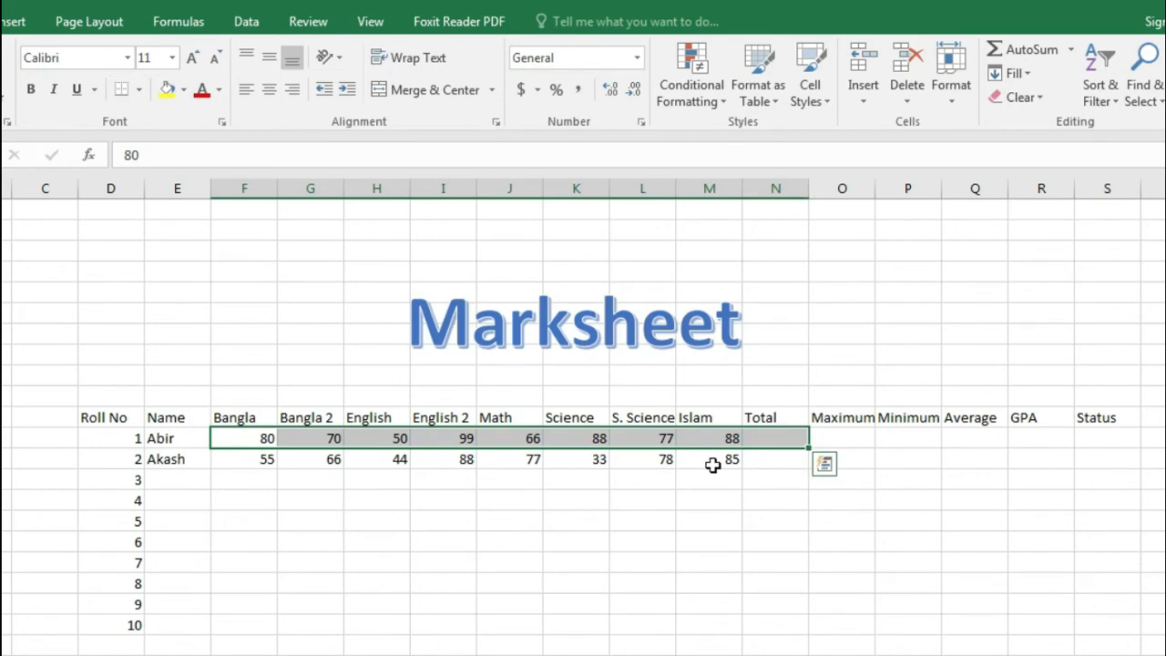
click(1034, 57)
click(856, 540)
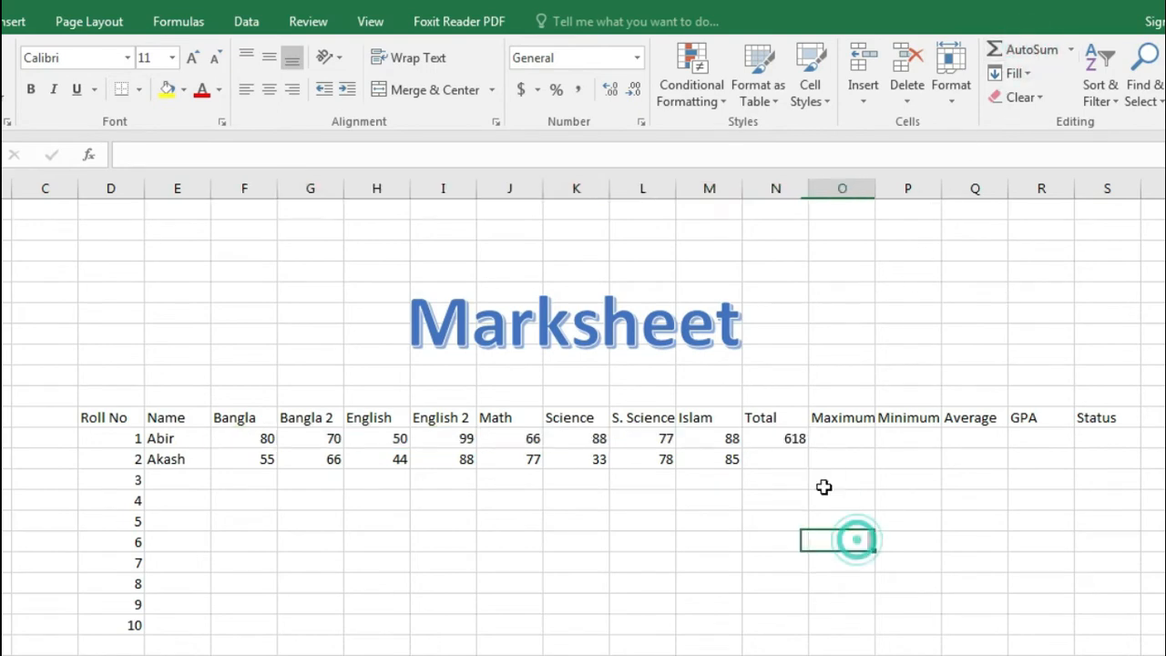
click(789, 439)
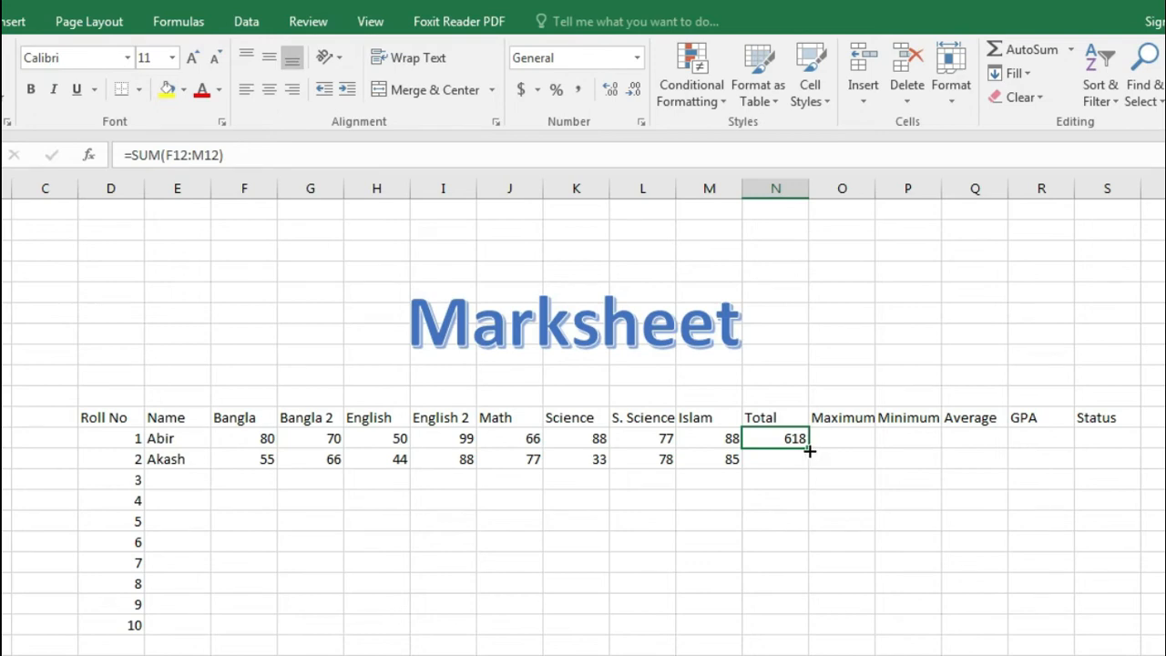
drag(808, 450, 807, 476)
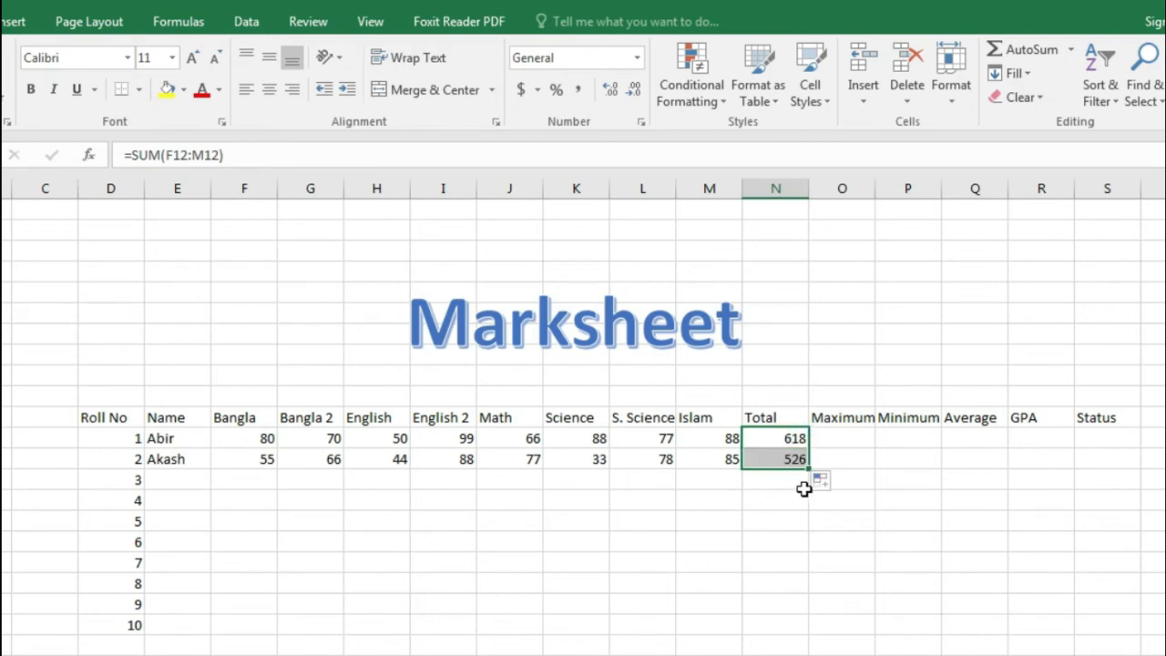
Step: Calculate the first student's maximum mark in O12 with the formula =MAX(F12:M12)
click(870, 441)
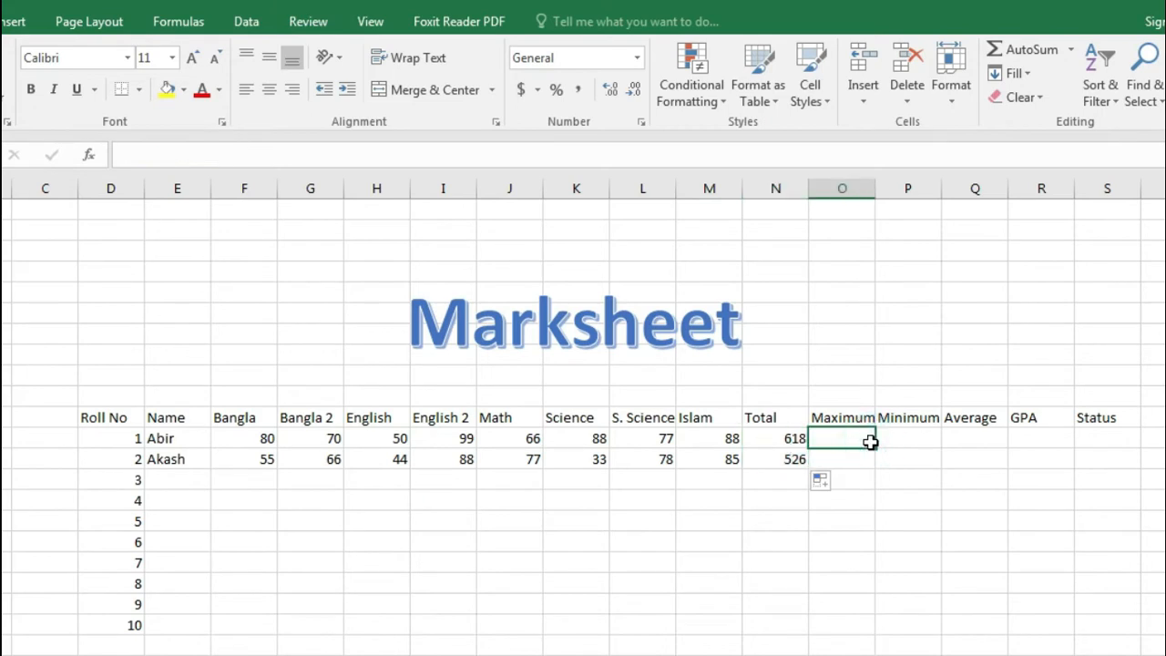
text(=)
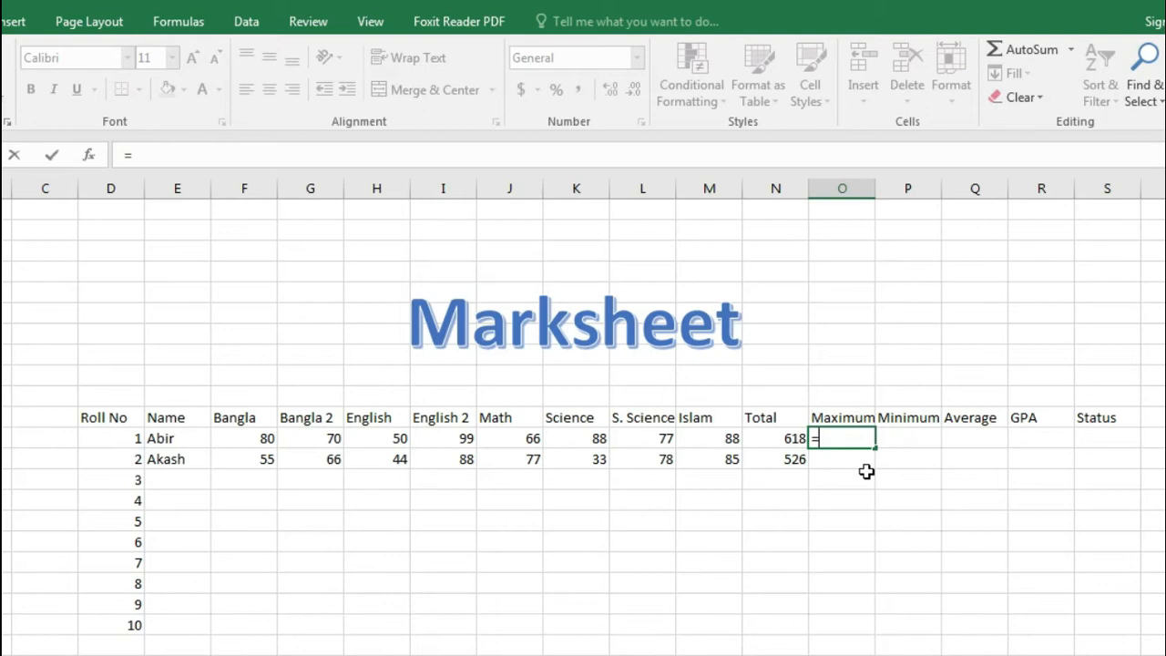
text(ma)
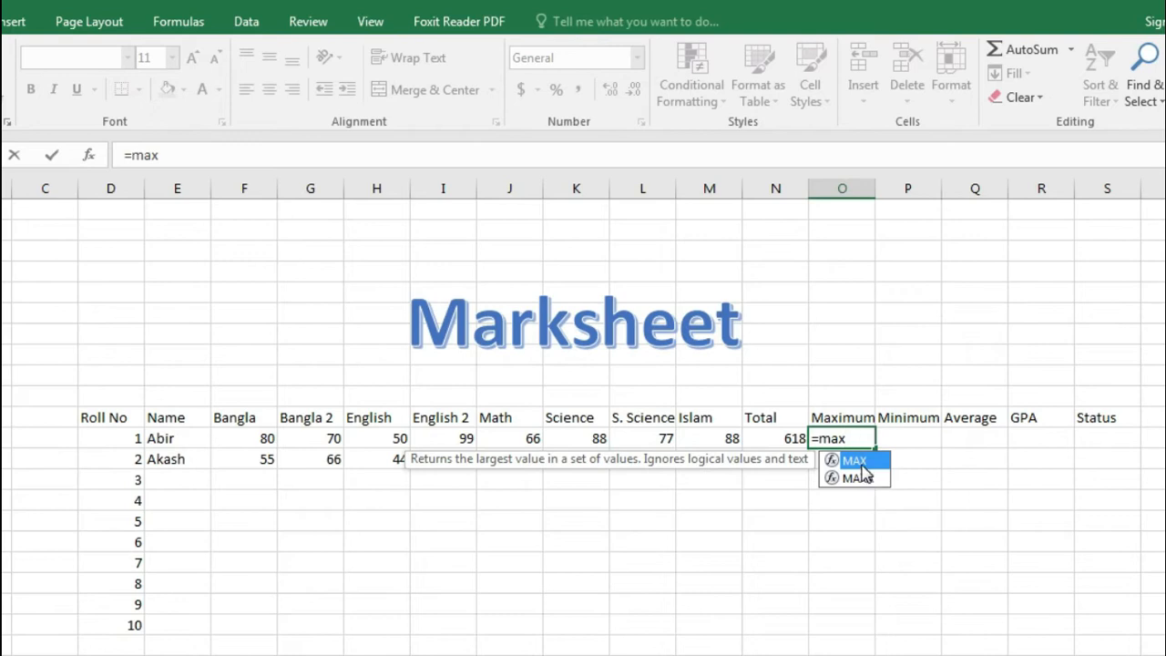
text(x)
double_click(859, 462)
click(237, 438)
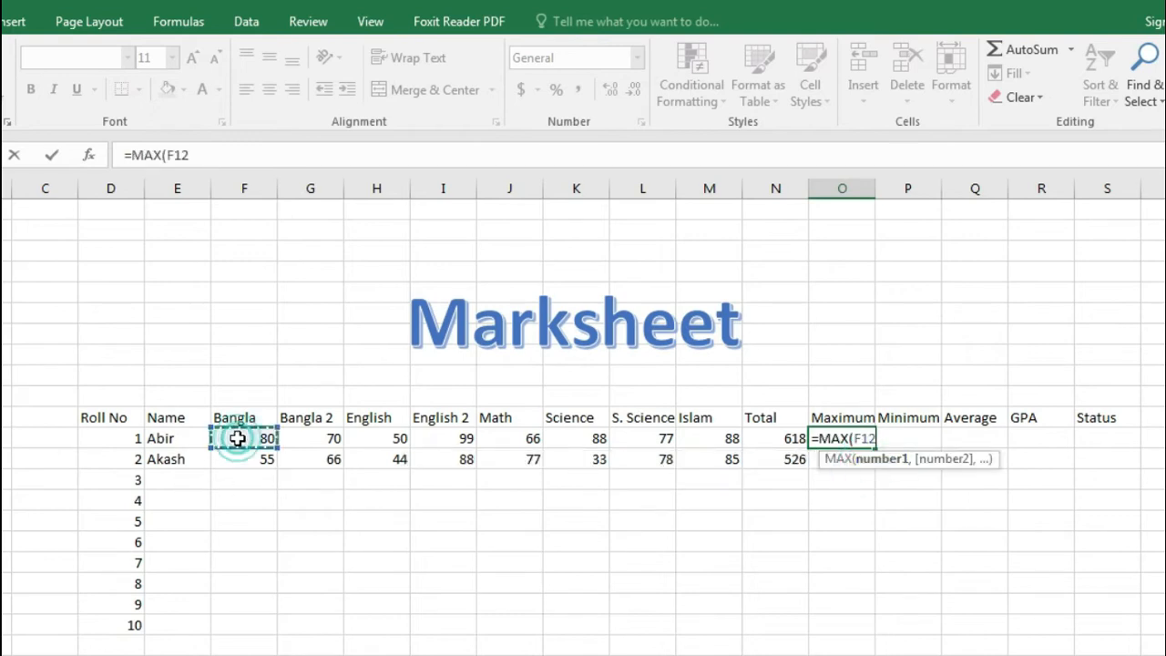
drag(237, 438, 718, 440)
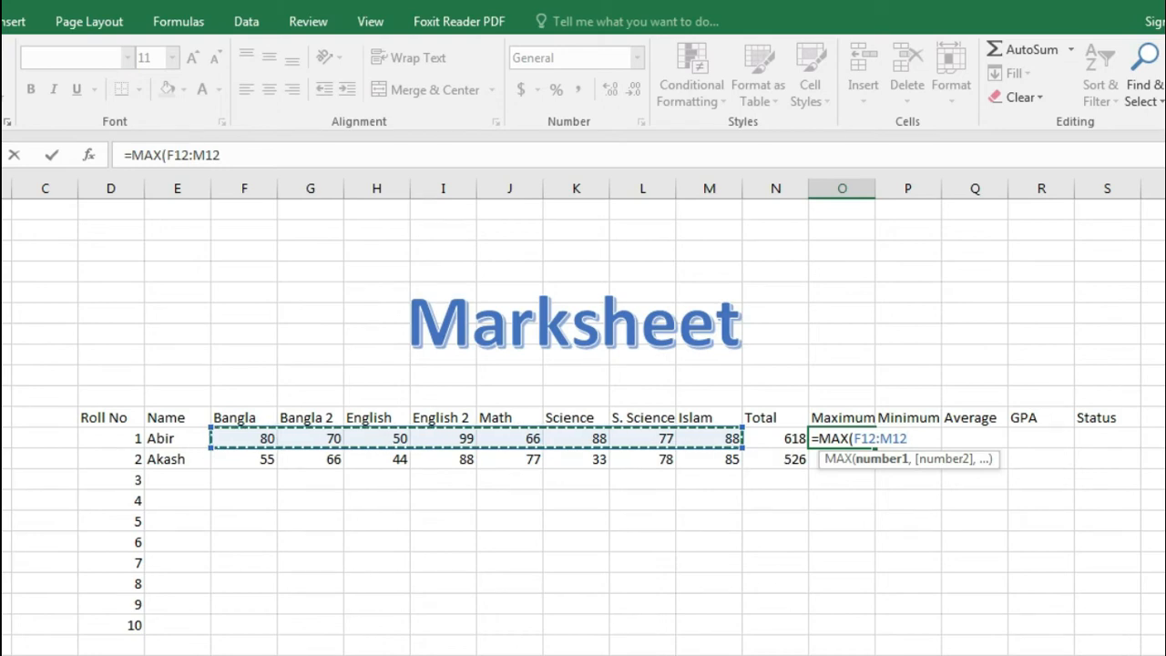
text())
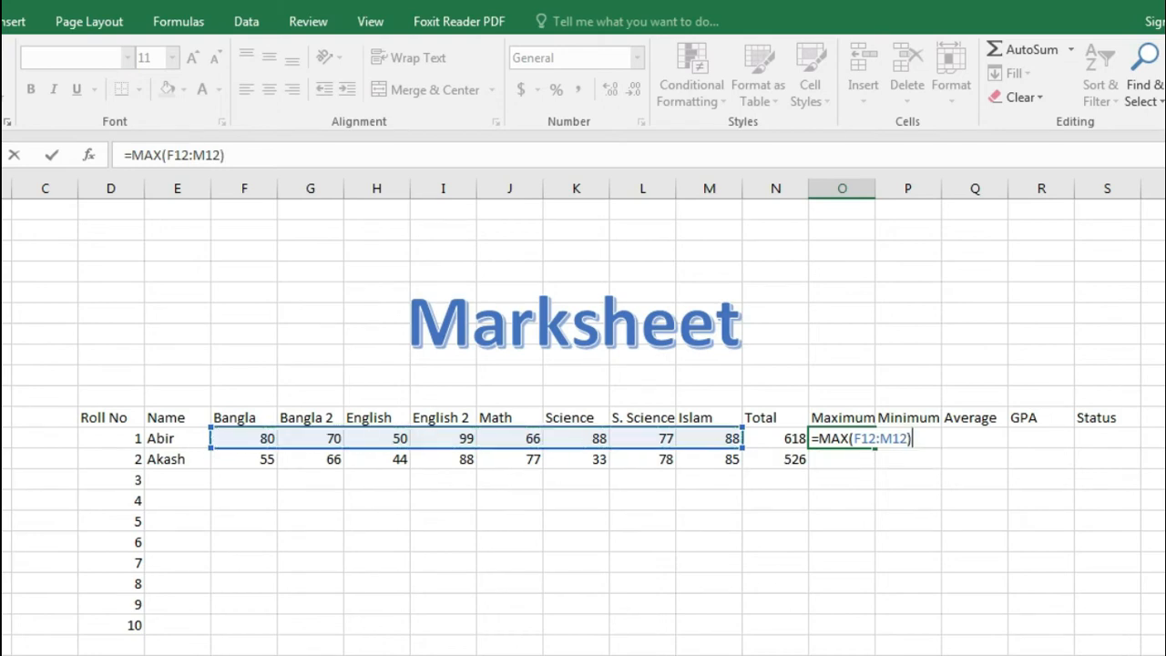
key(Return)
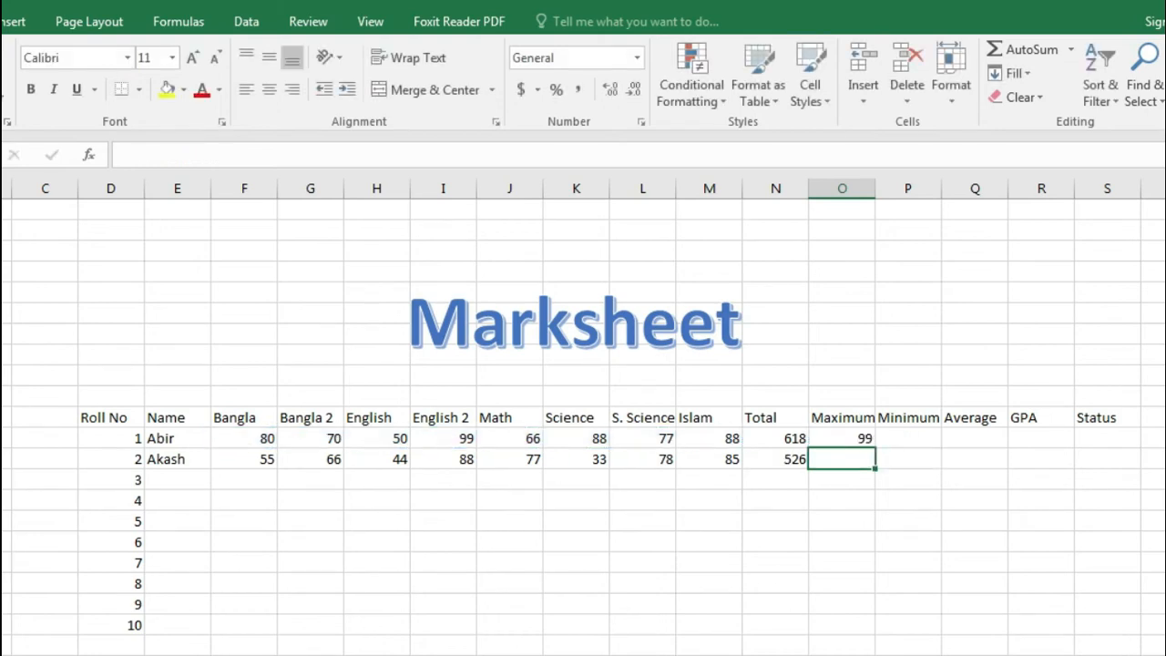
Step: Copy the Maximum formula down to O13 and check both students' results against their subject marks
click(858, 436)
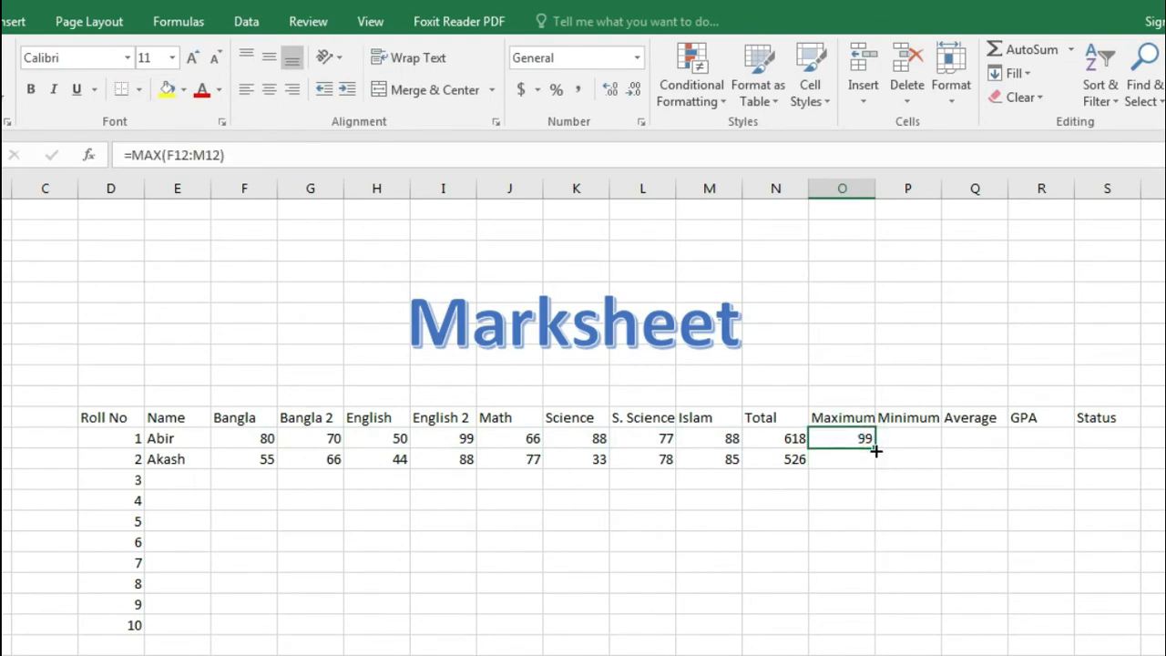
drag(875, 450, 875, 465)
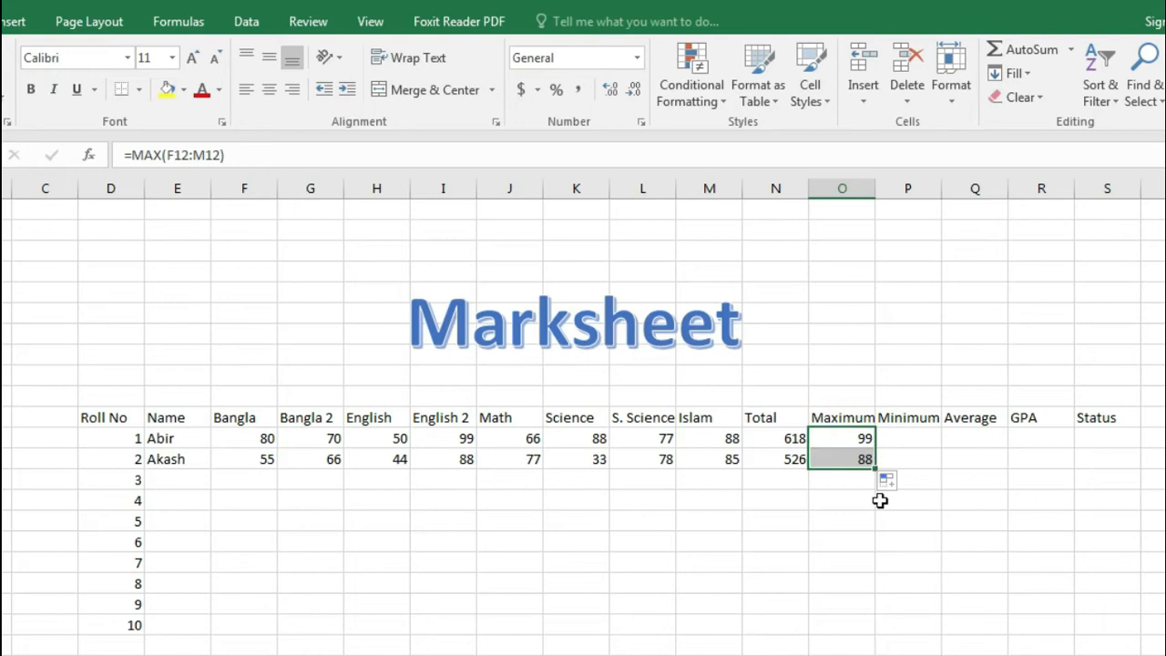
click(908, 439)
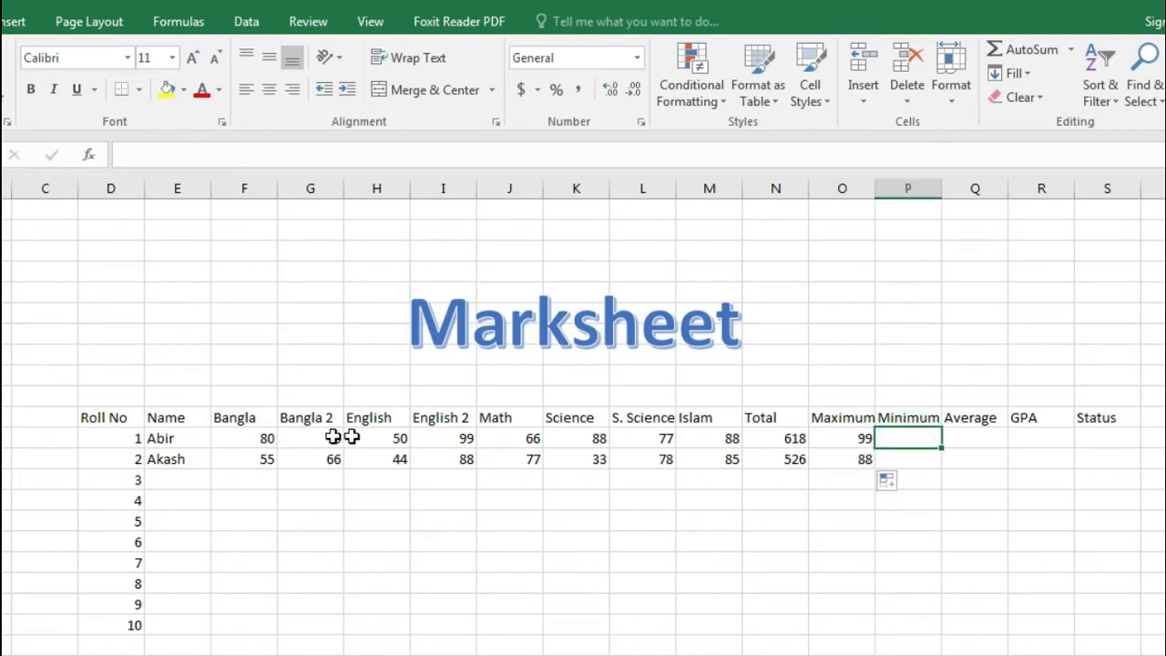
click(455, 440)
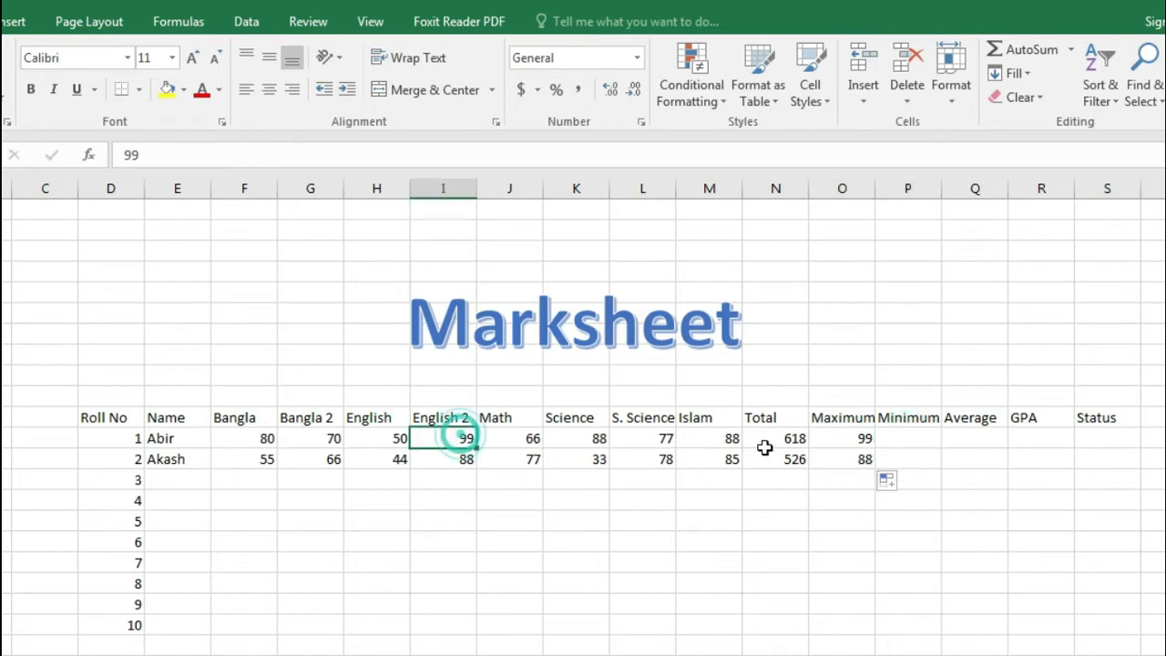
click(857, 438)
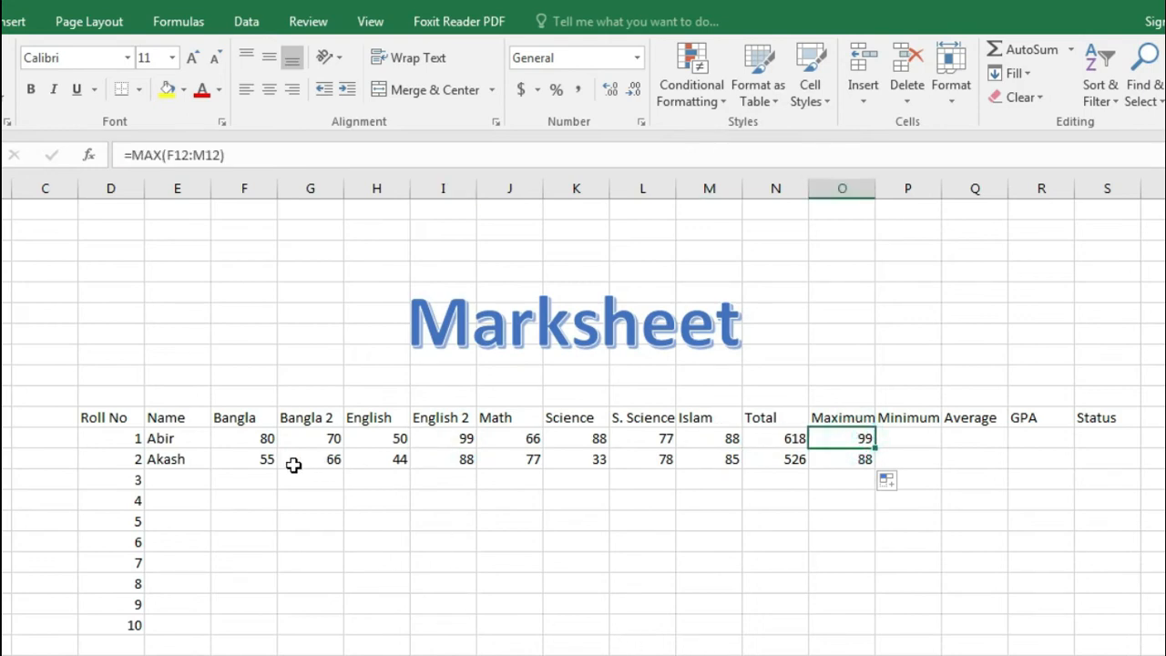
click(453, 461)
click(861, 459)
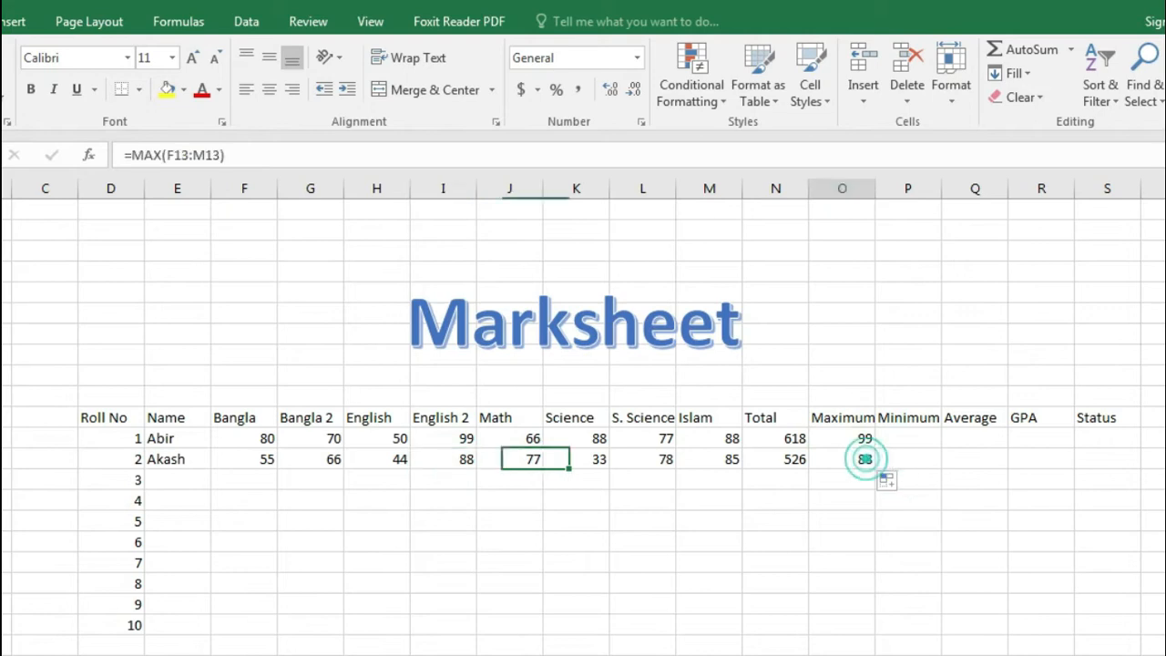
Step: Calculate the first student's minimum mark in P12 with the formula =MIN(F12:M12)
click(926, 436)
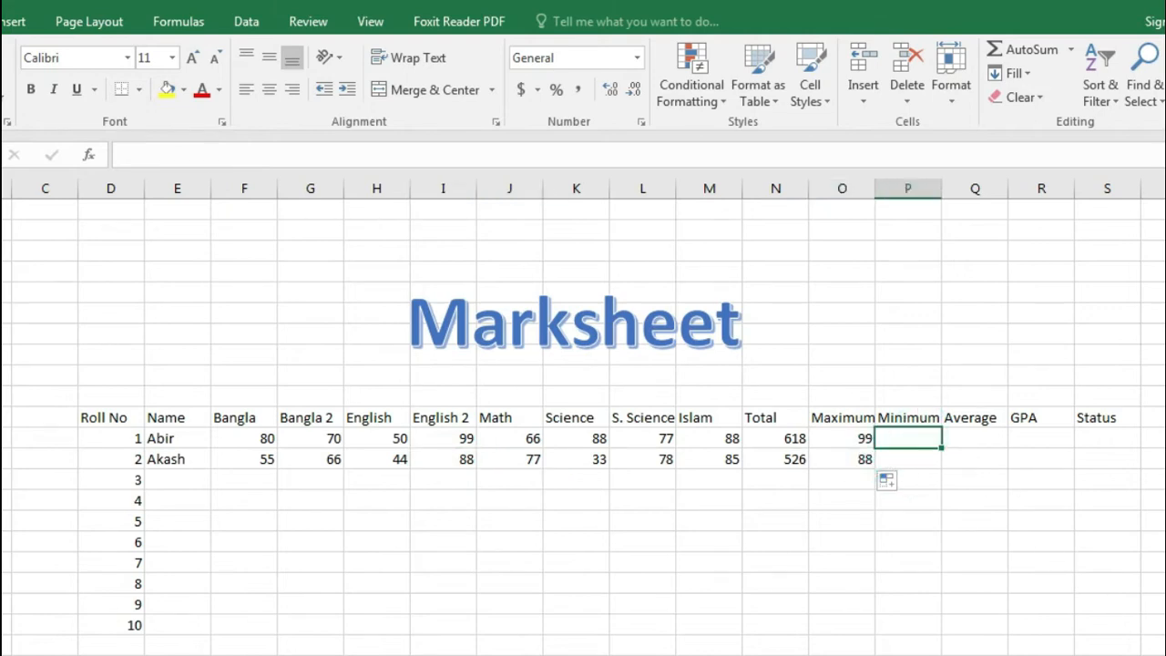
text(=min)
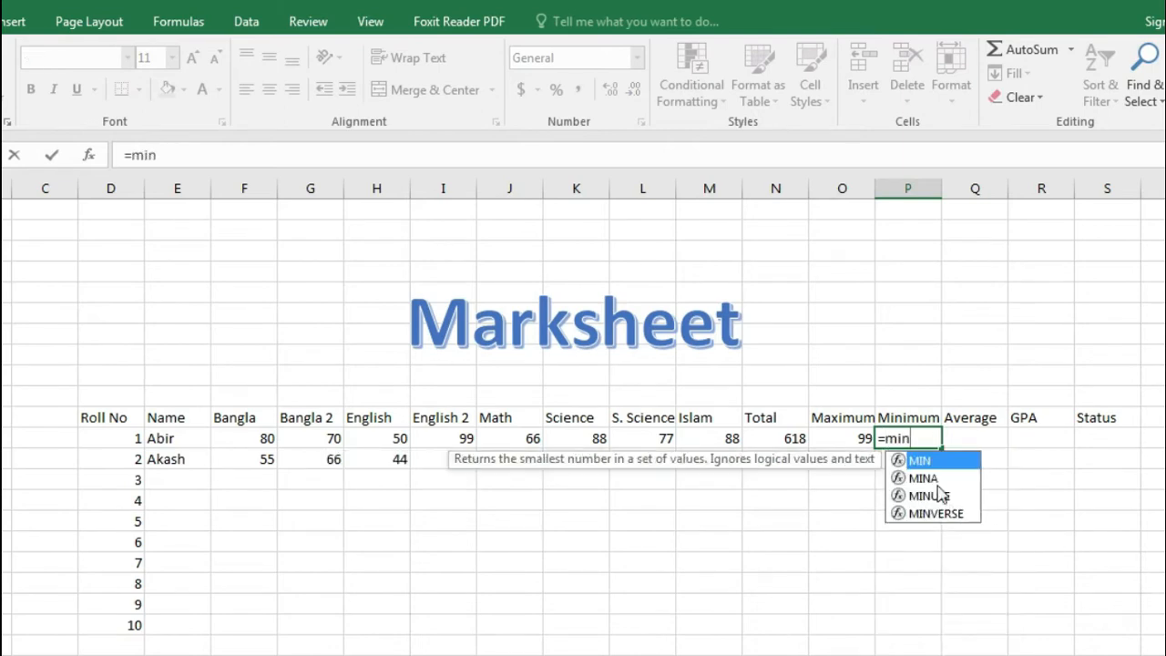
double_click(929, 461)
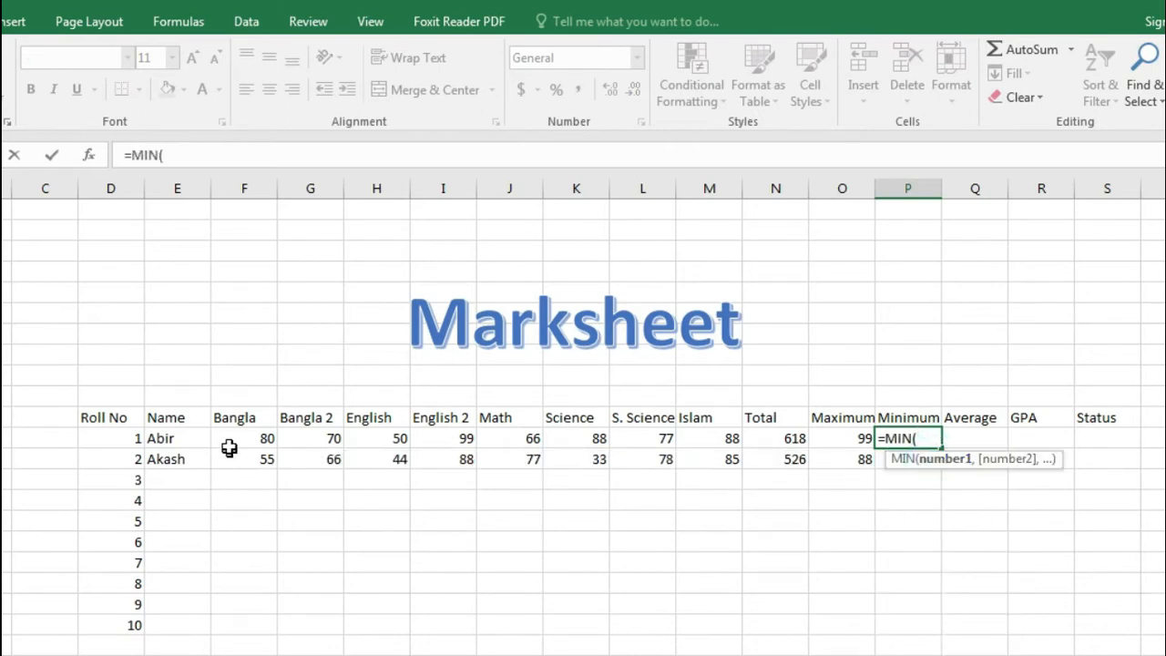
drag(234, 445, 734, 432)
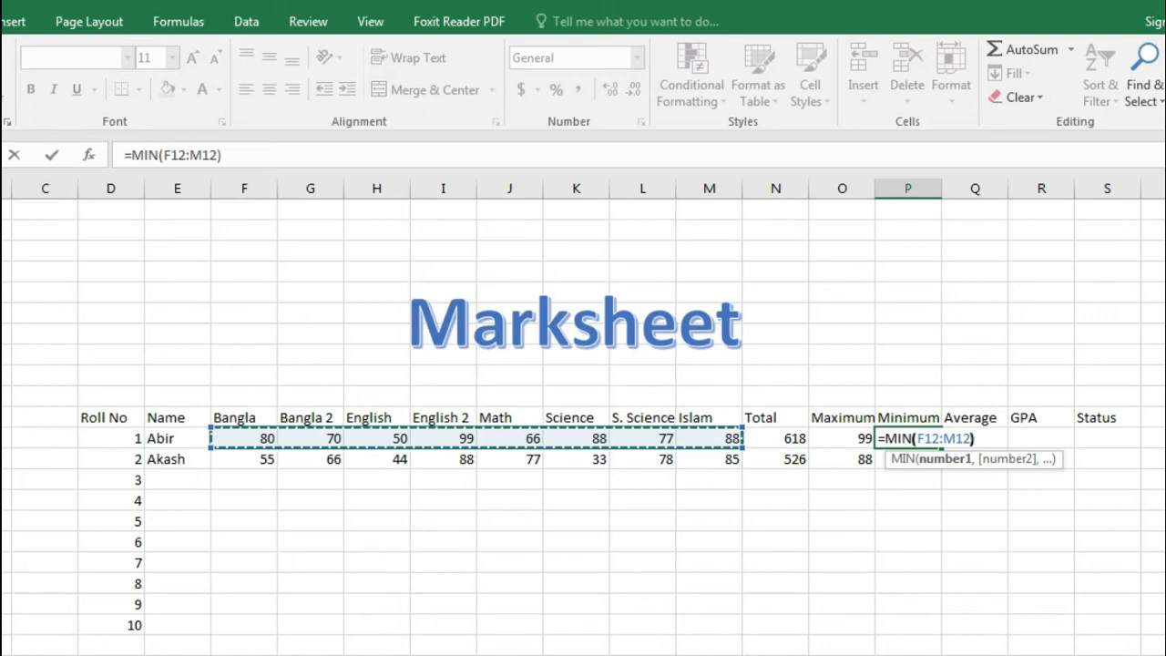
key(Return)
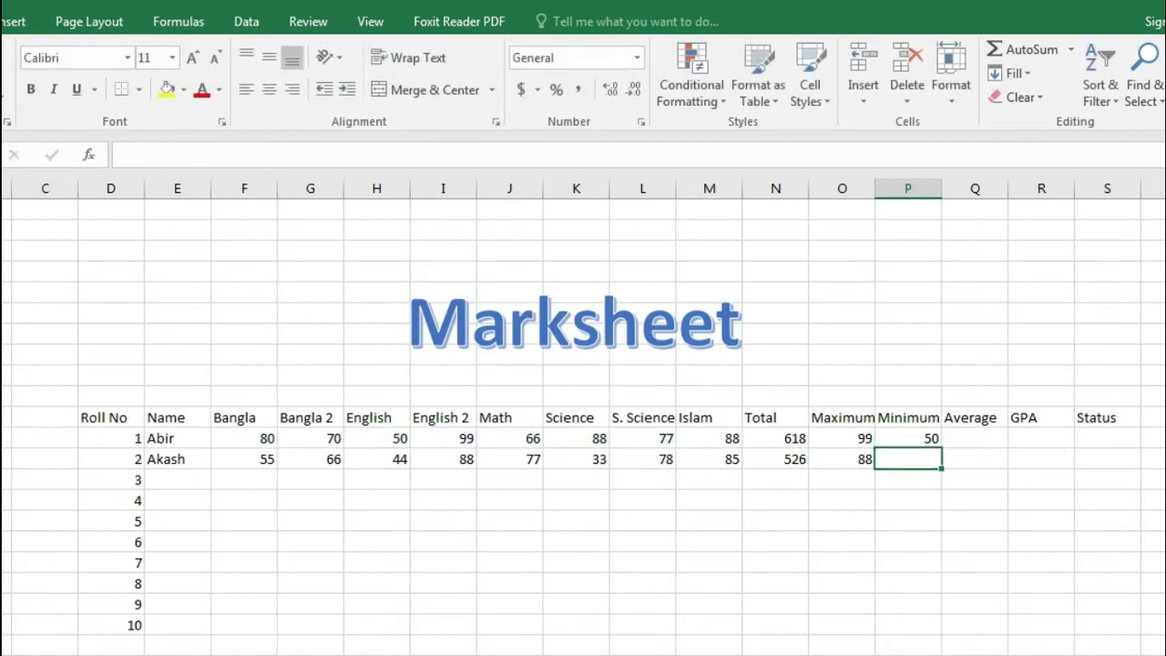
Step: Copy the Minimum formula down to P13 and check the first student's result against the subject marks
click(930, 434)
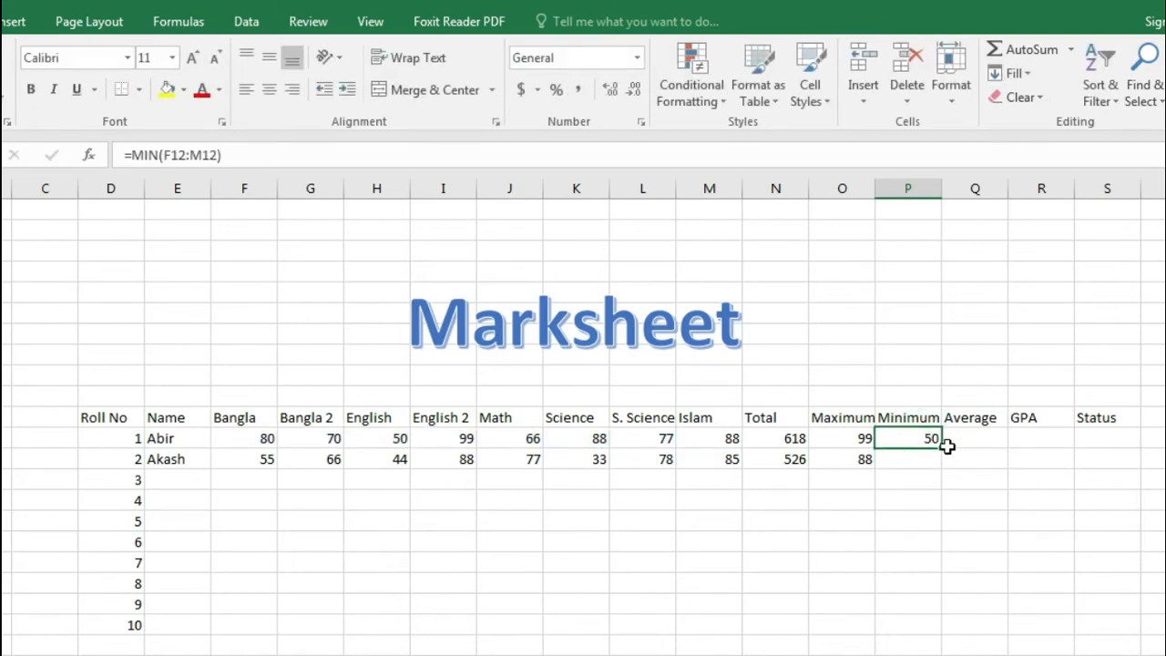
drag(944, 447, 944, 471)
click(980, 439)
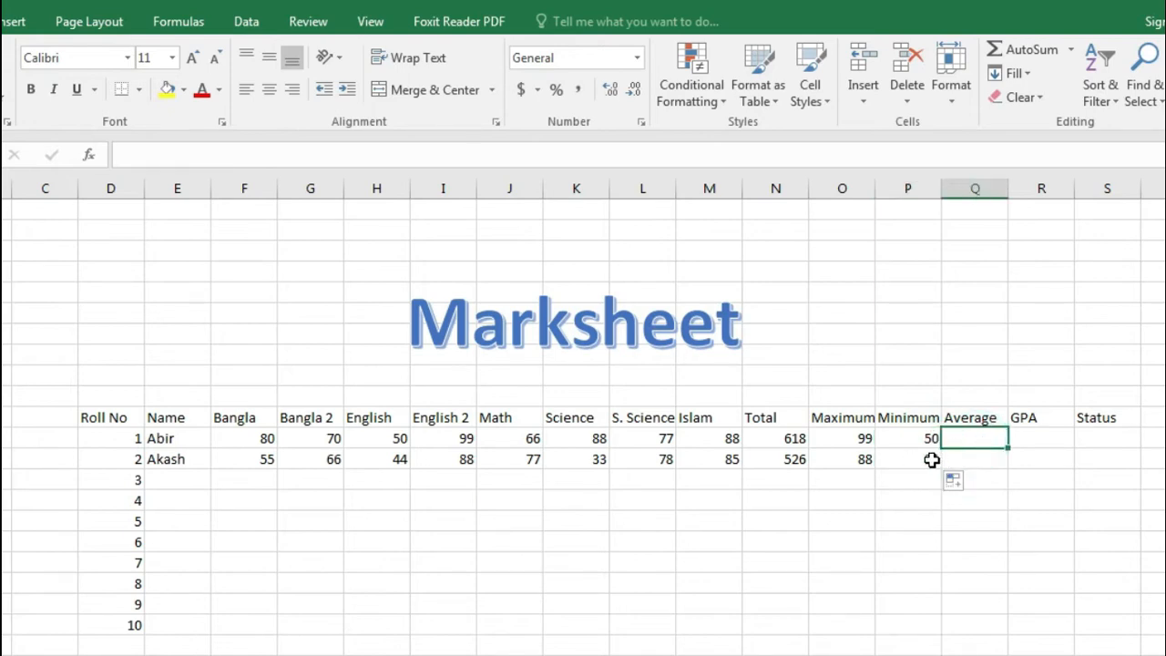
click(902, 436)
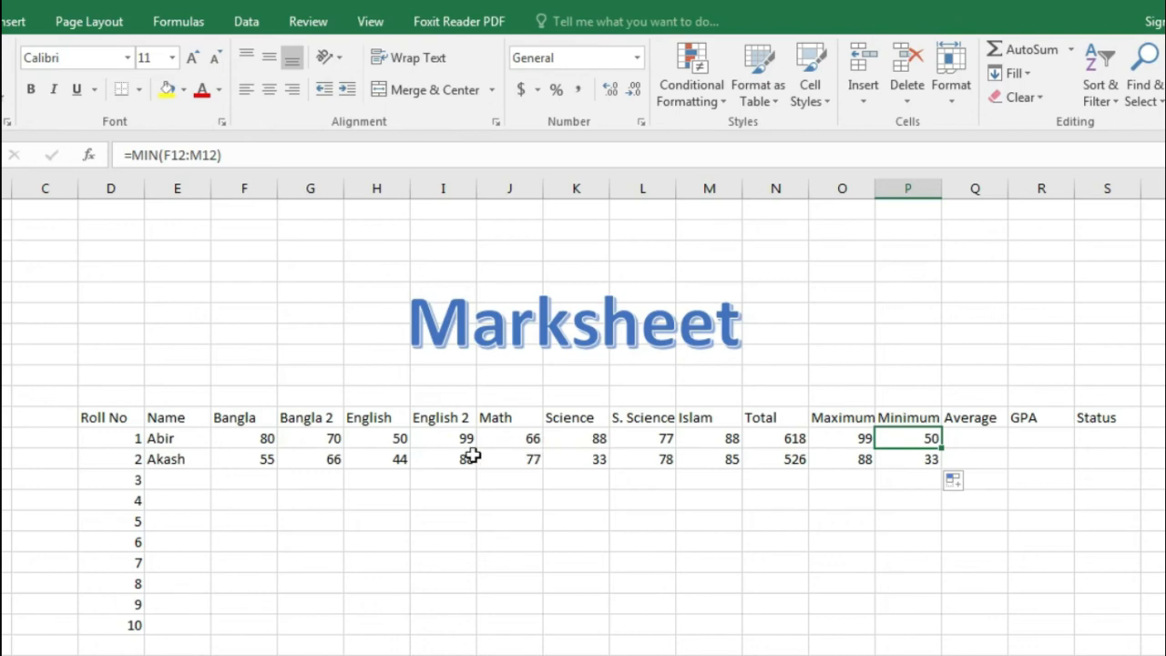
click(392, 442)
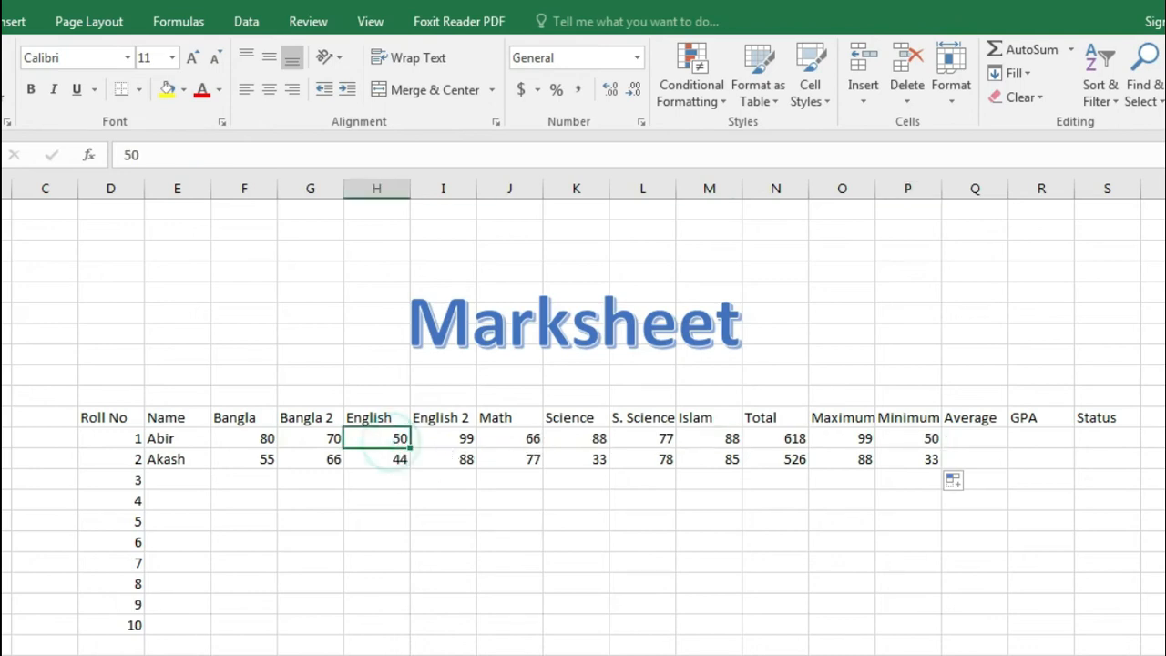
Step: Calculate the first student's average in Q12 with =AVERAGE(F12:M12), and copy the formula down to Q13
click(979, 438)
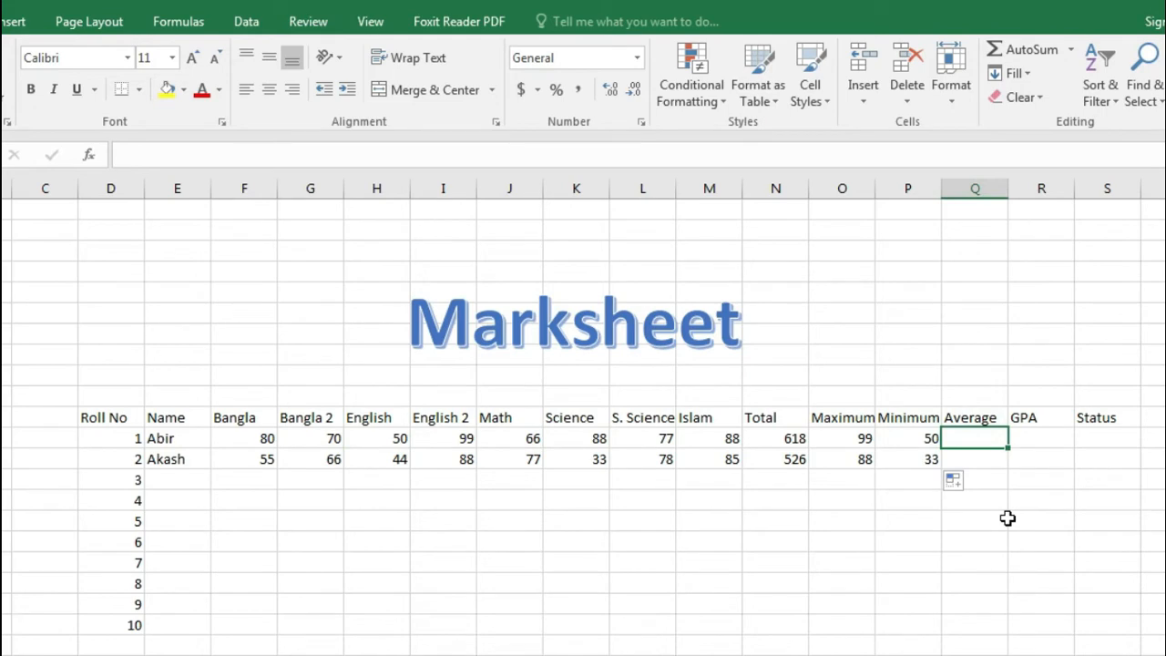
text(=)
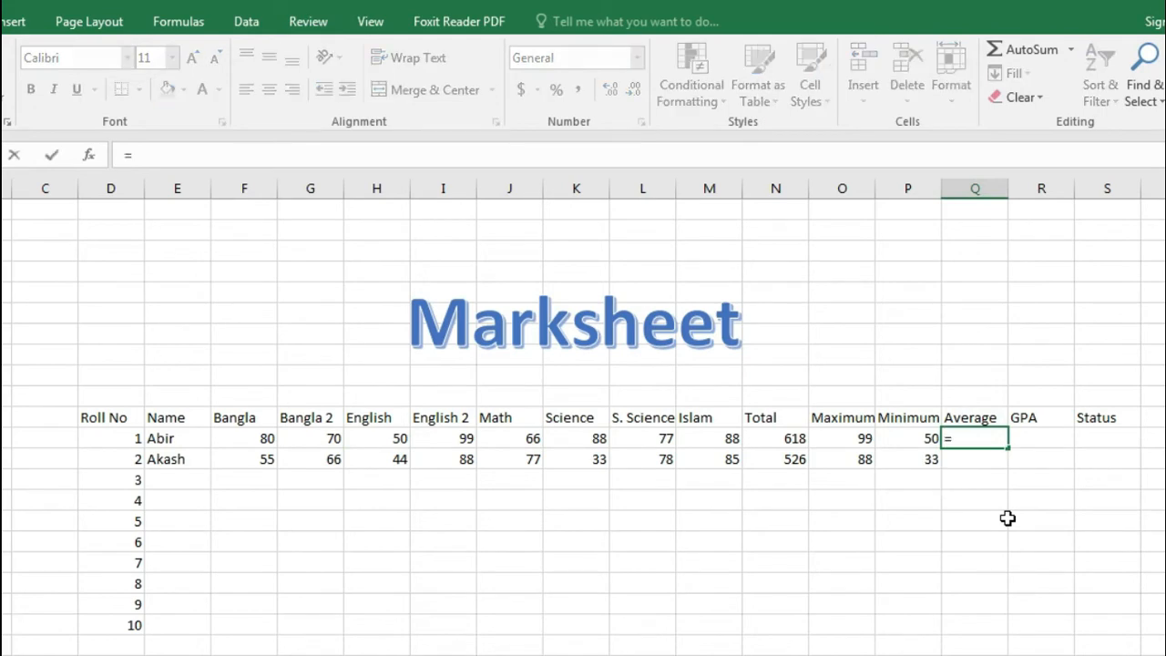
text(avera)
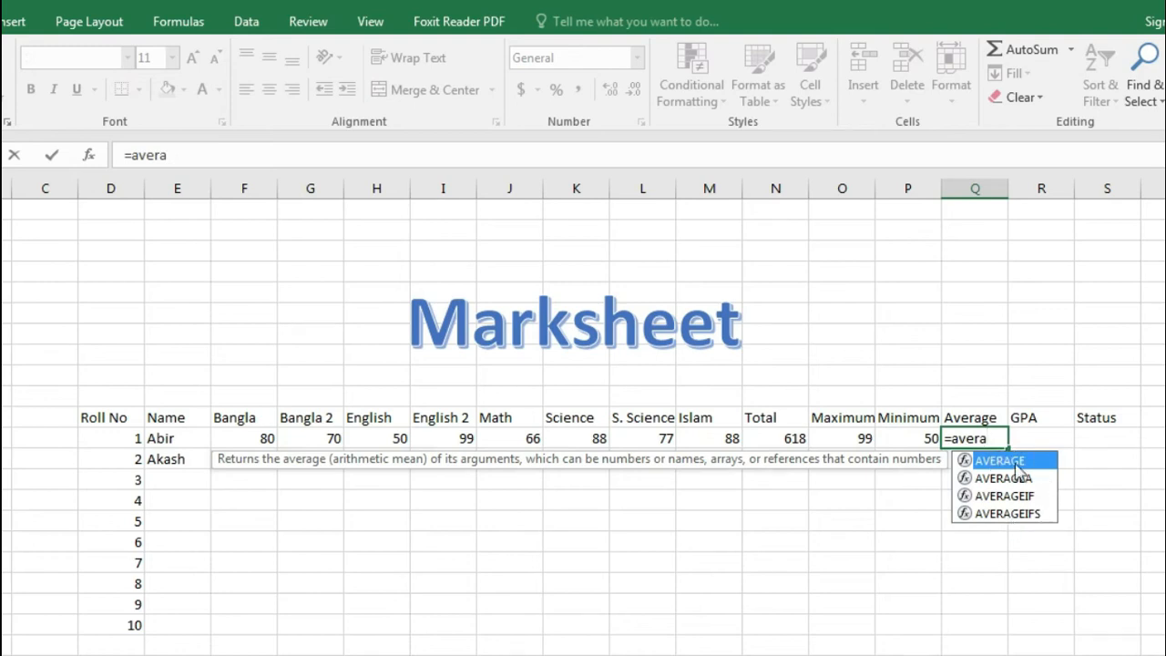
double_click(1002, 461)
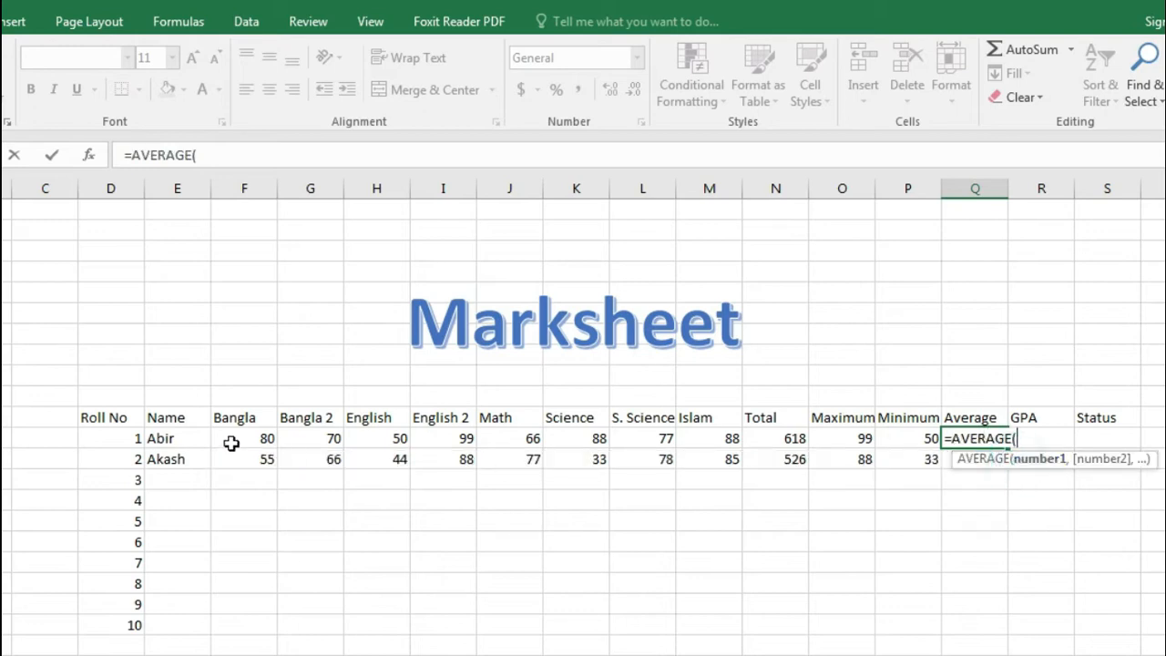
drag(244, 440, 697, 448)
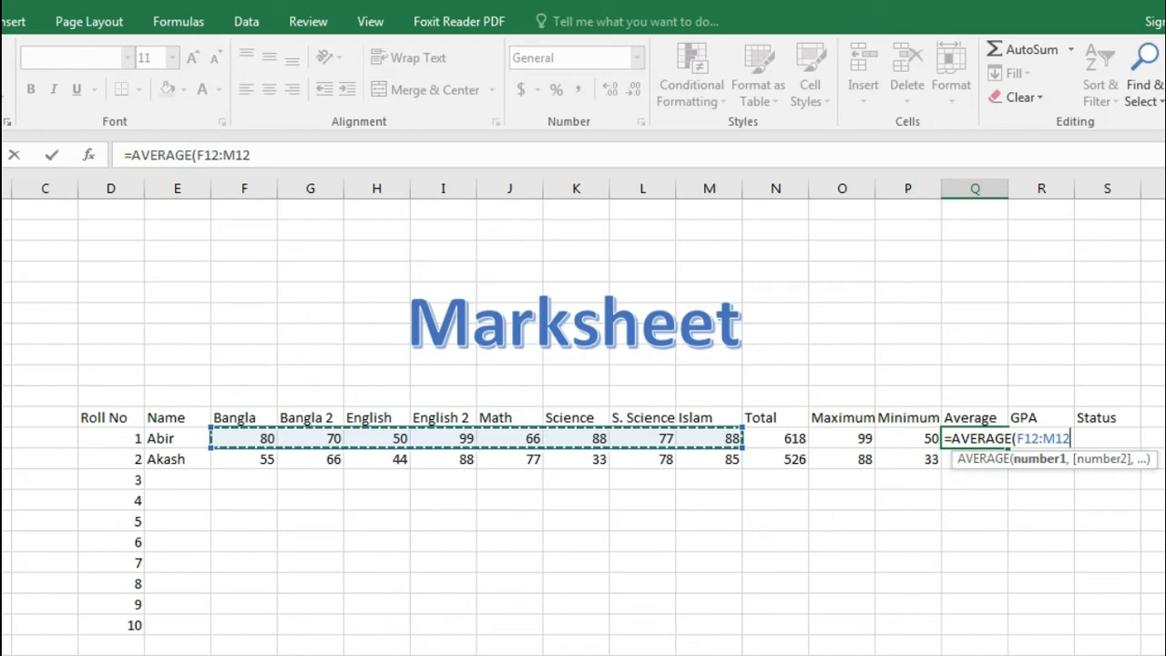
text())
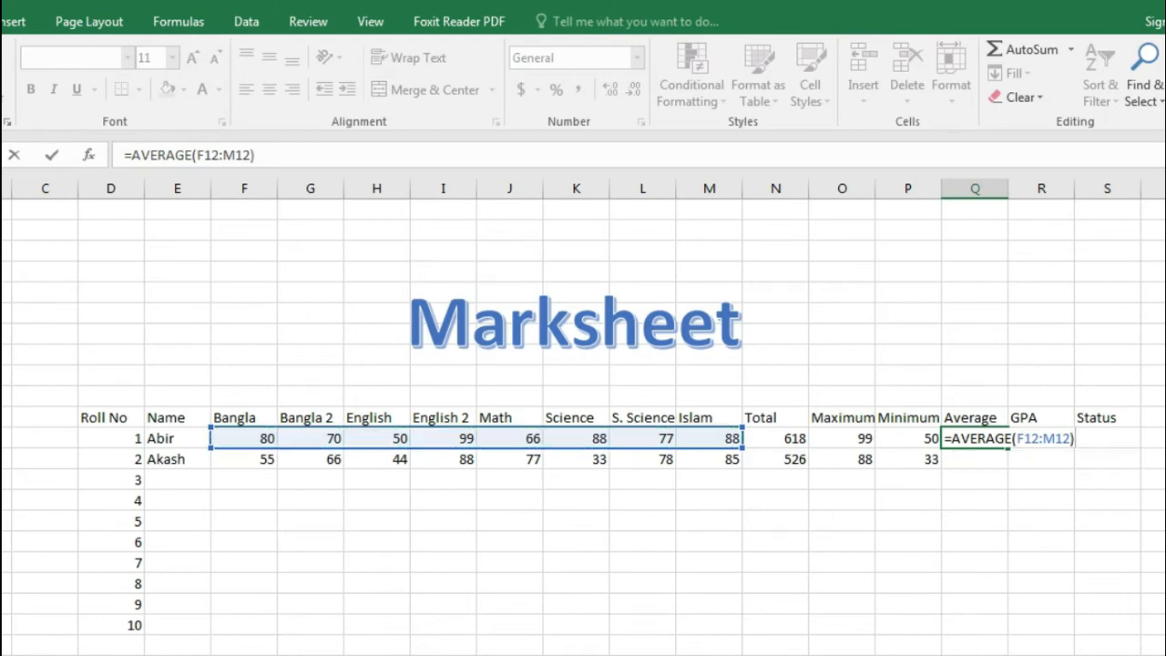
key(Return)
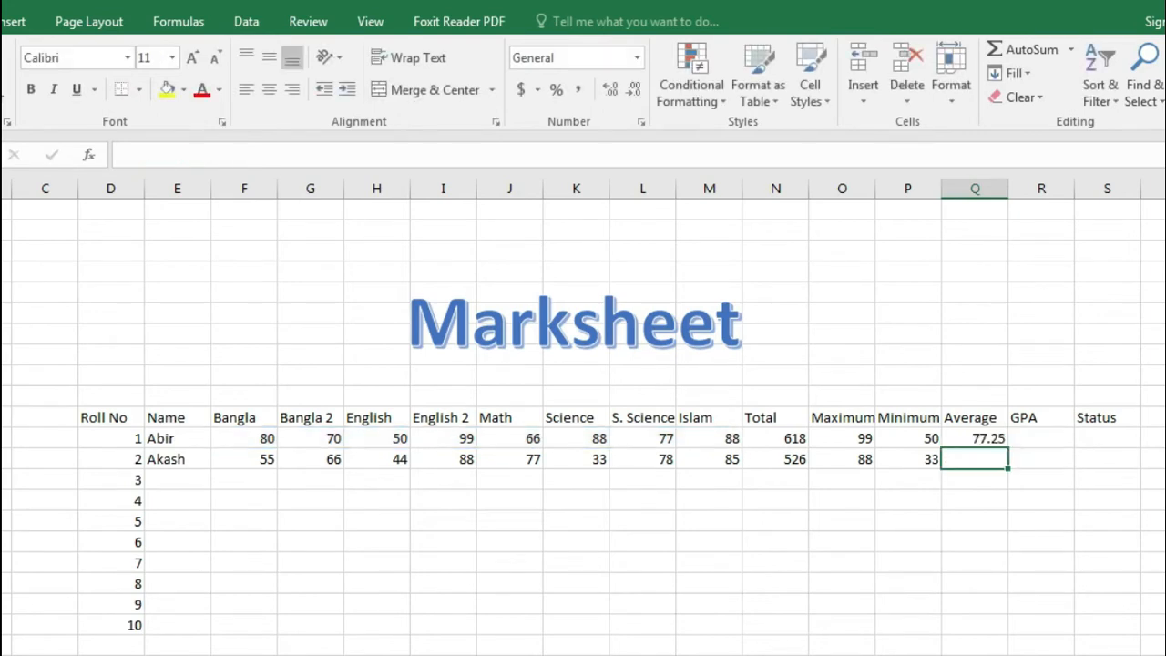
click(962, 438)
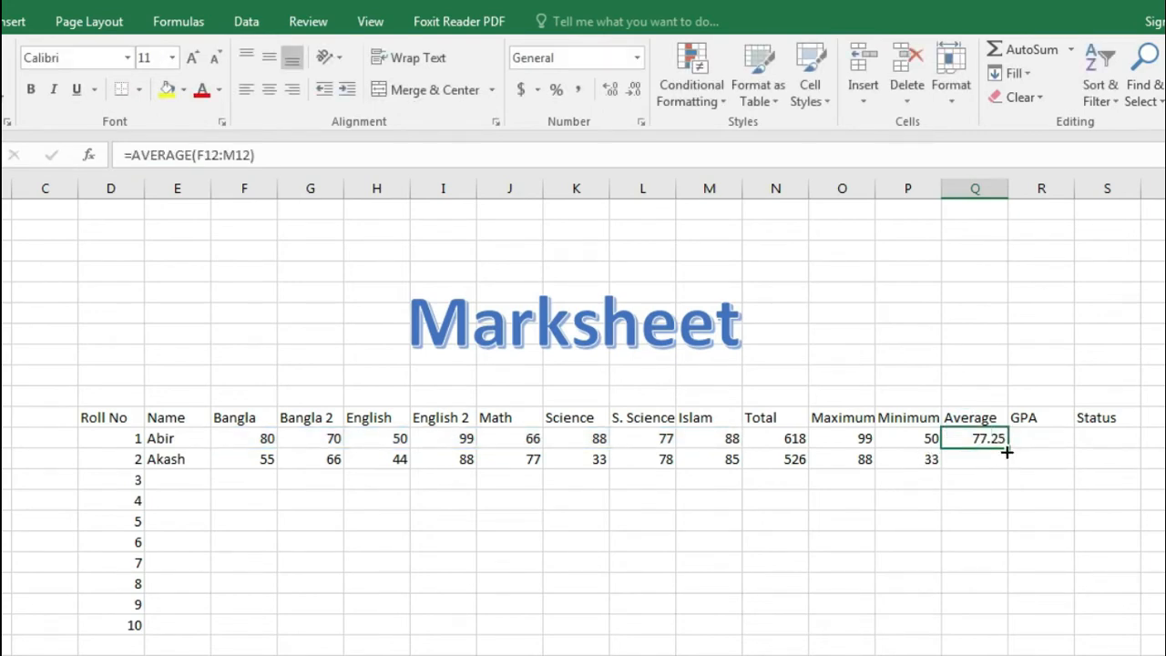
drag(1007, 452, 1008, 470)
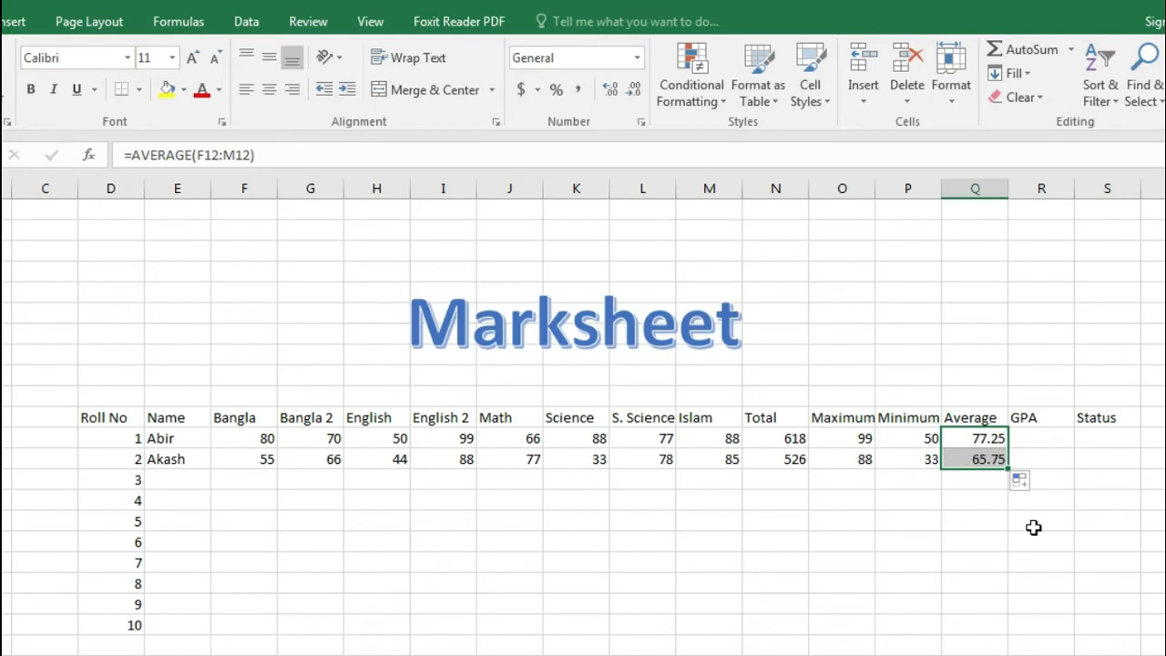
Step: List the upper grade thresholds in the empty cells above the GPA column, one per row: 80=>A+, 70=>A and 60=>A-
click(1033, 528)
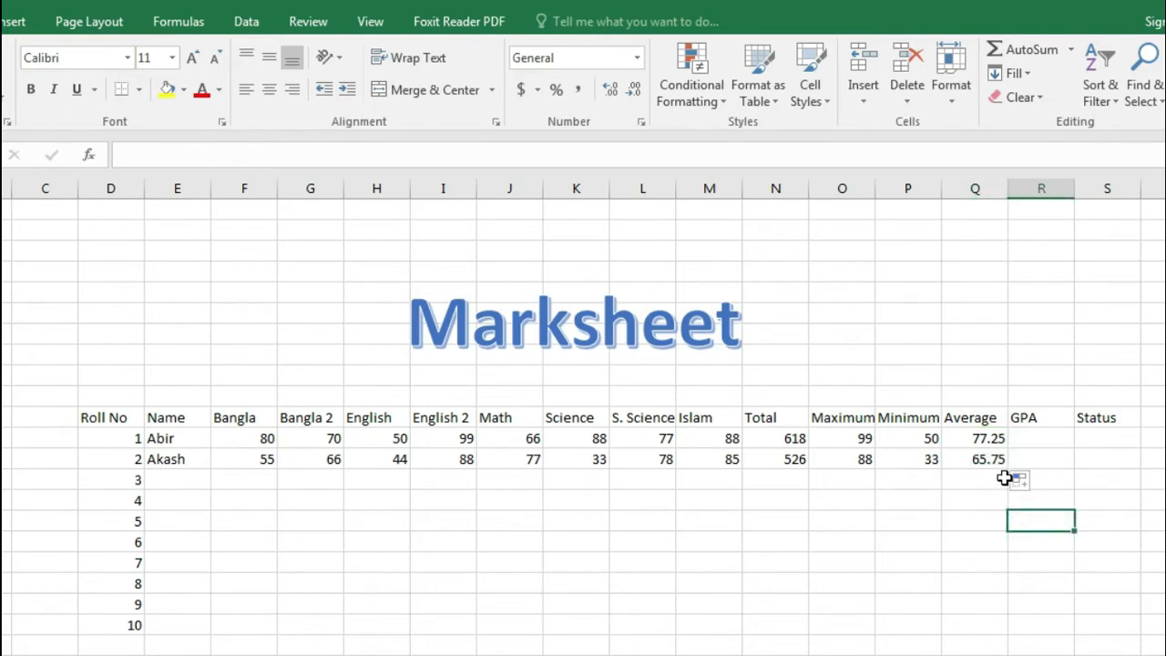
click(1035, 439)
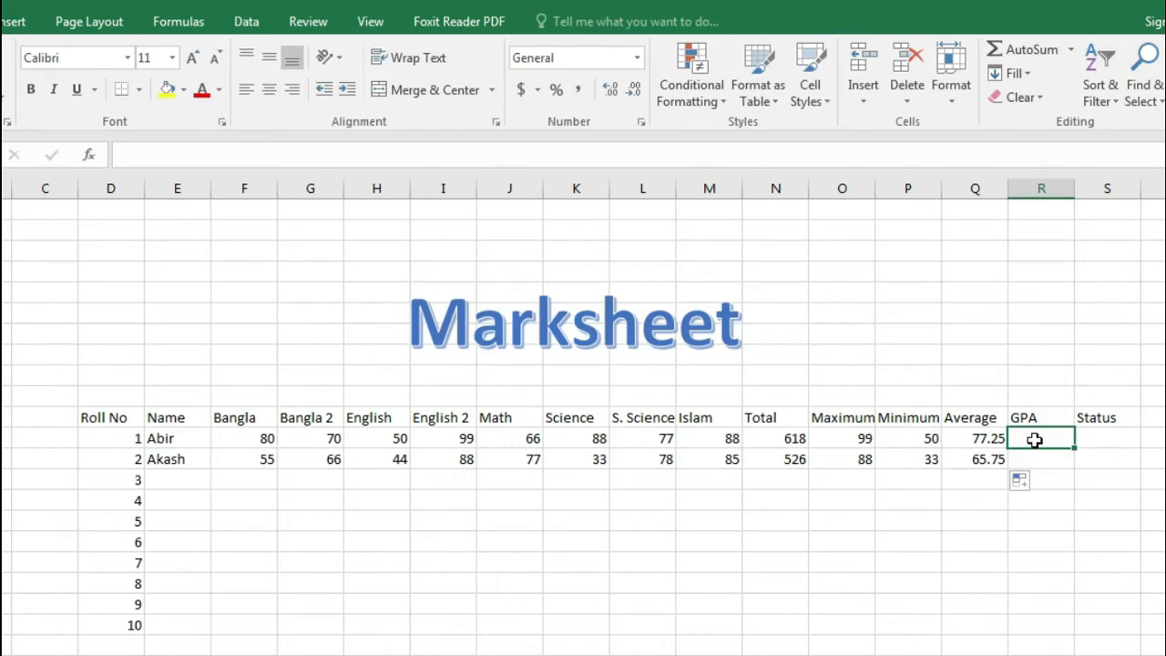
click(1033, 228)
text(80)
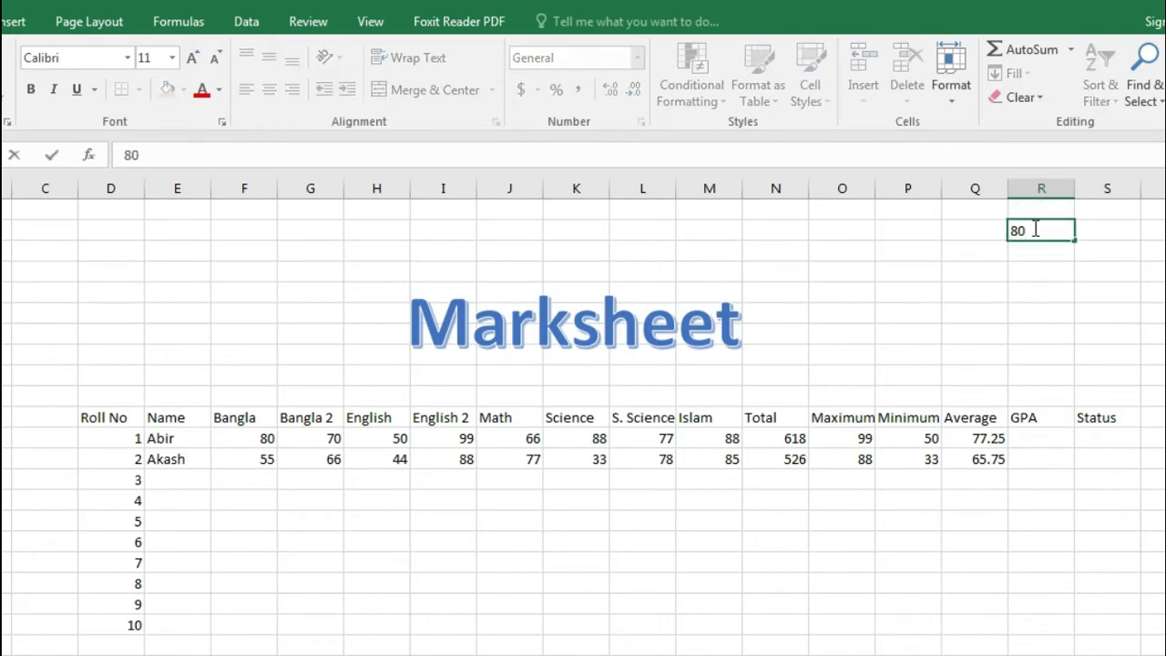
text(=>A+)
key(Return)
text(70=)
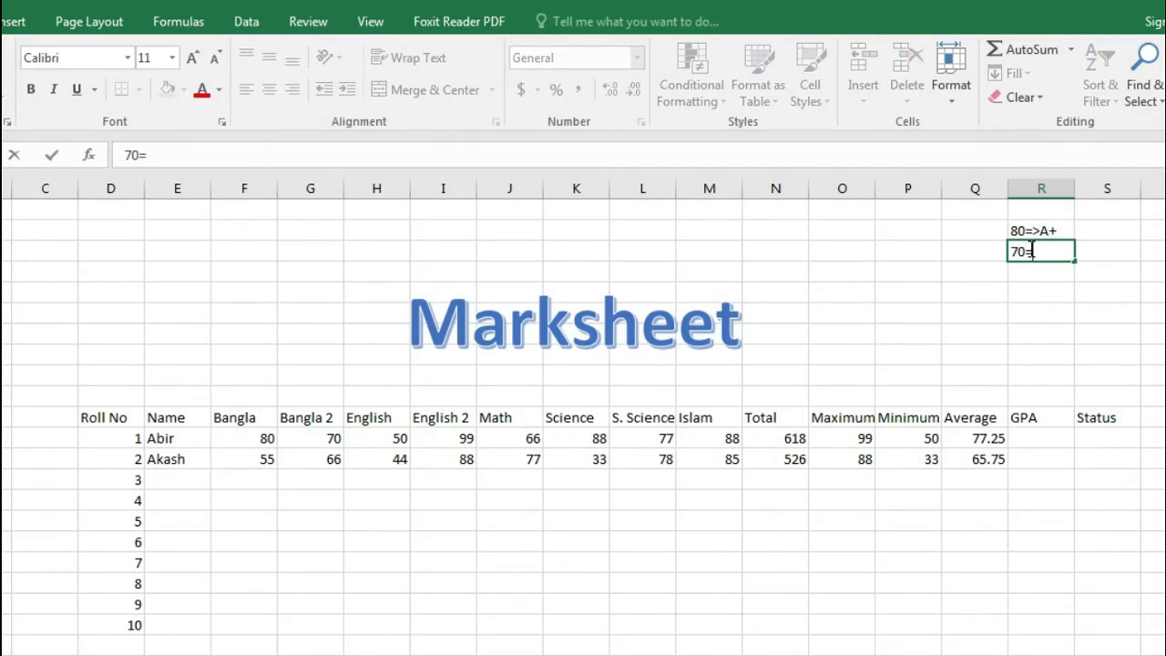
text(>A)
key(Return)
text(60=>A-)
key(Return)
Step: Continue the grade scale in the rows below with 50=>B, 40=>C, 33=>D and 32=<F
text(50)
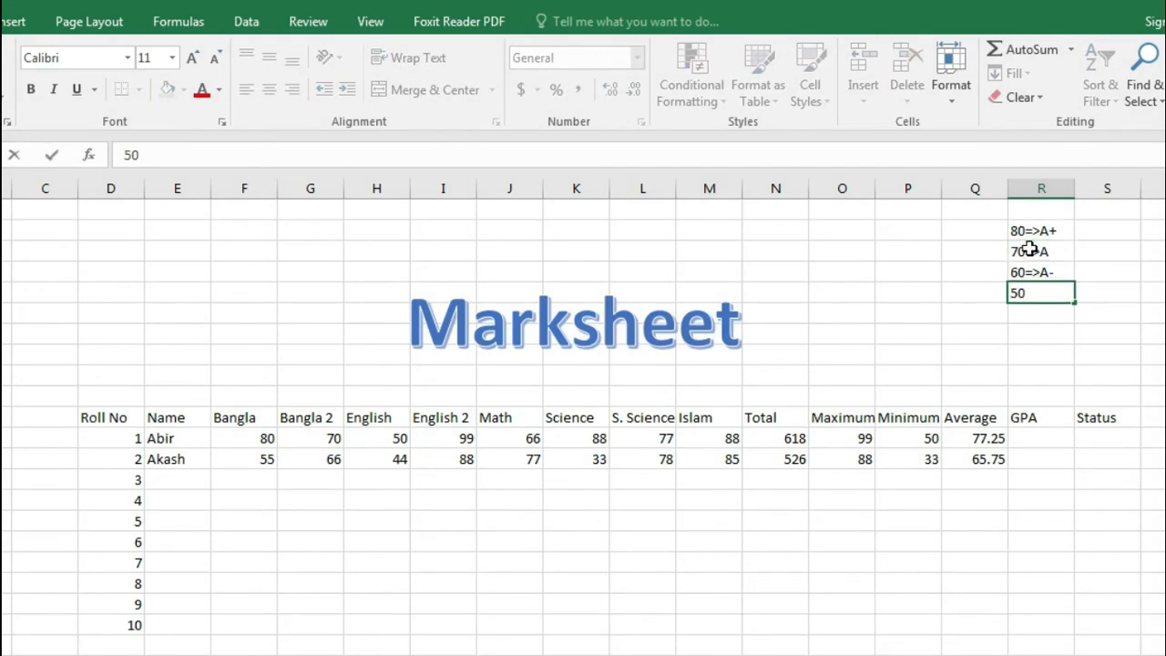
text(=>B)
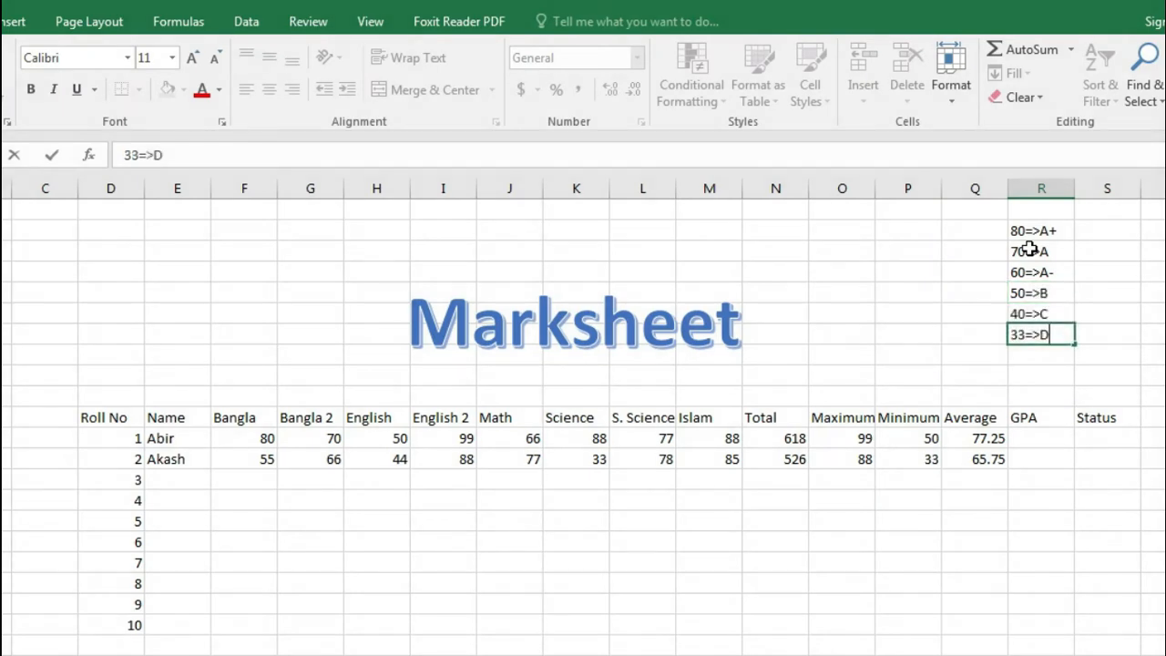
key(Return)
text(32)
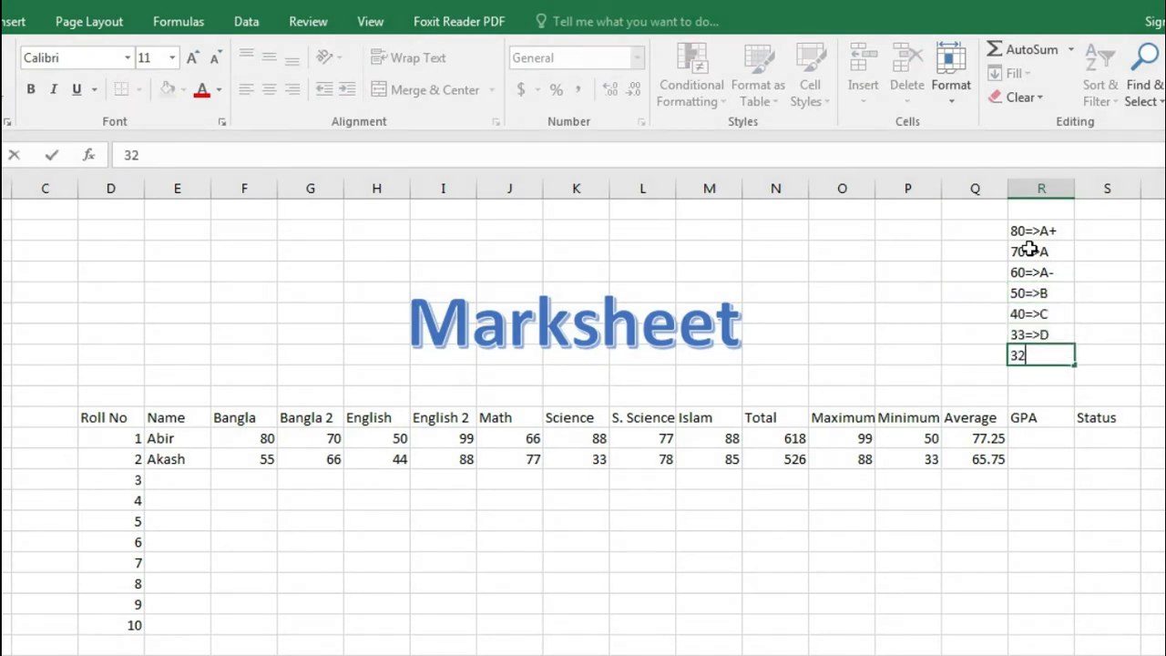
text(=<F)
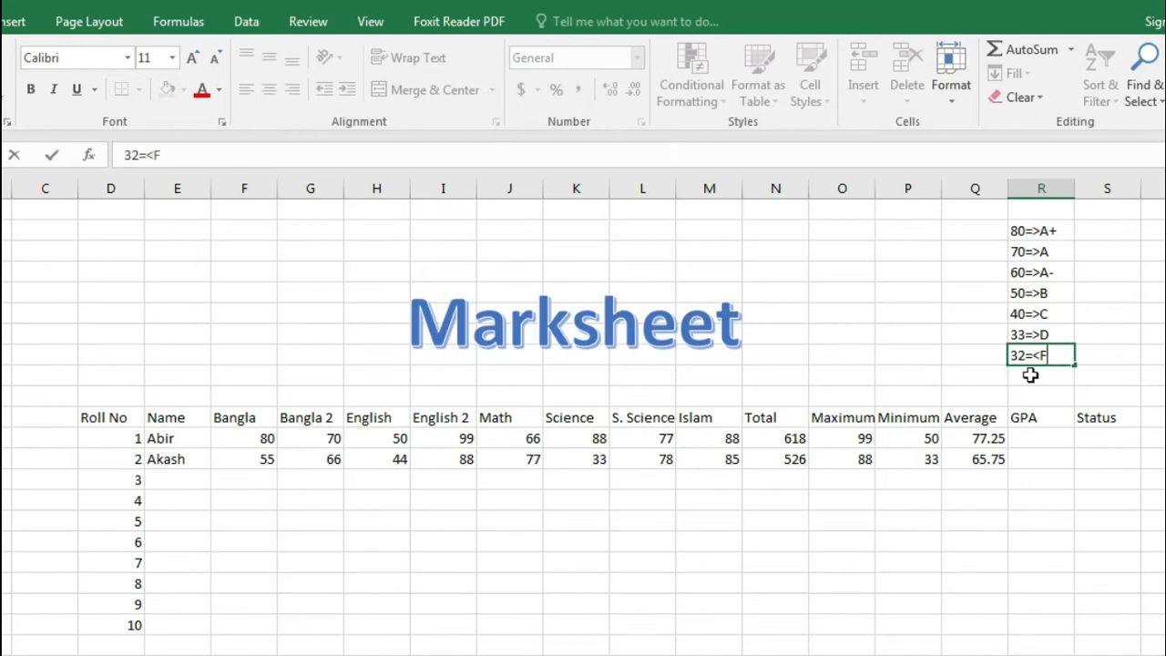
Step: Start the first student's GPA formula in R12 with an IF test that returns A+ for an average of 80 or more: =IF(Q12>=80,"A+",
click(1039, 438)
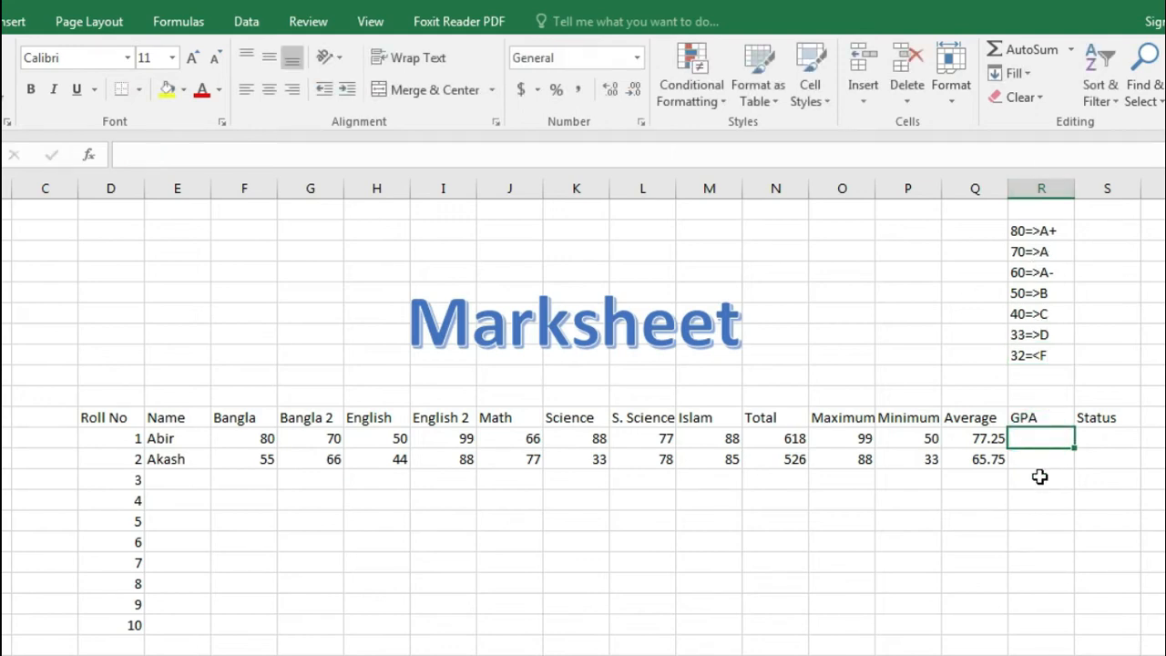
text(=)
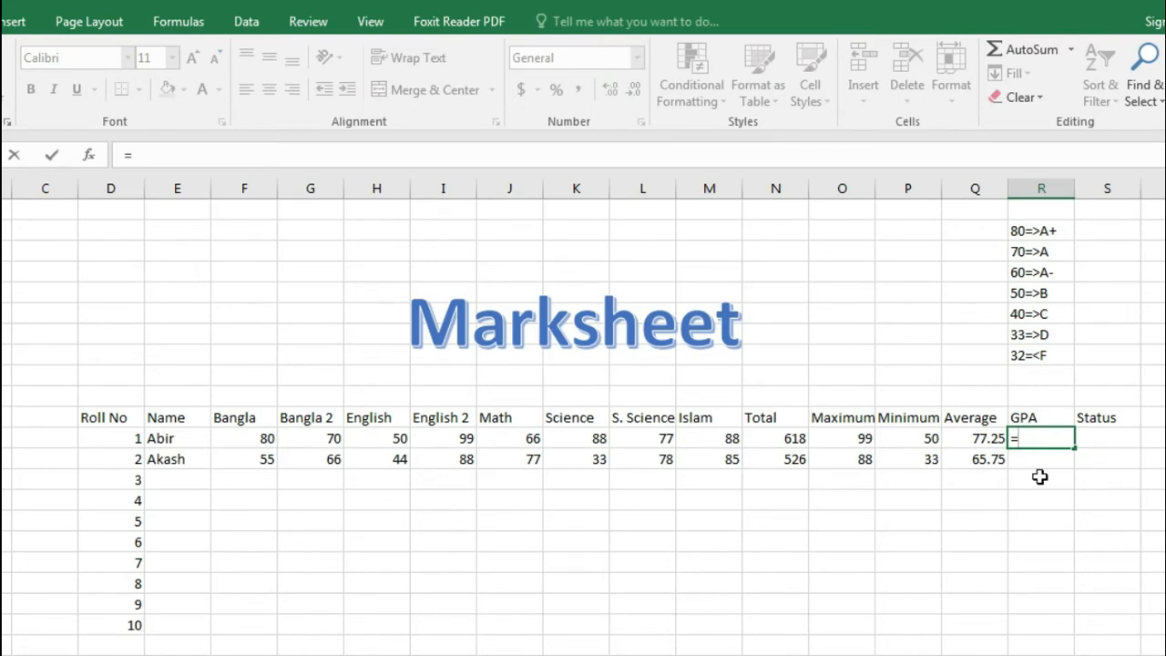
text(if)
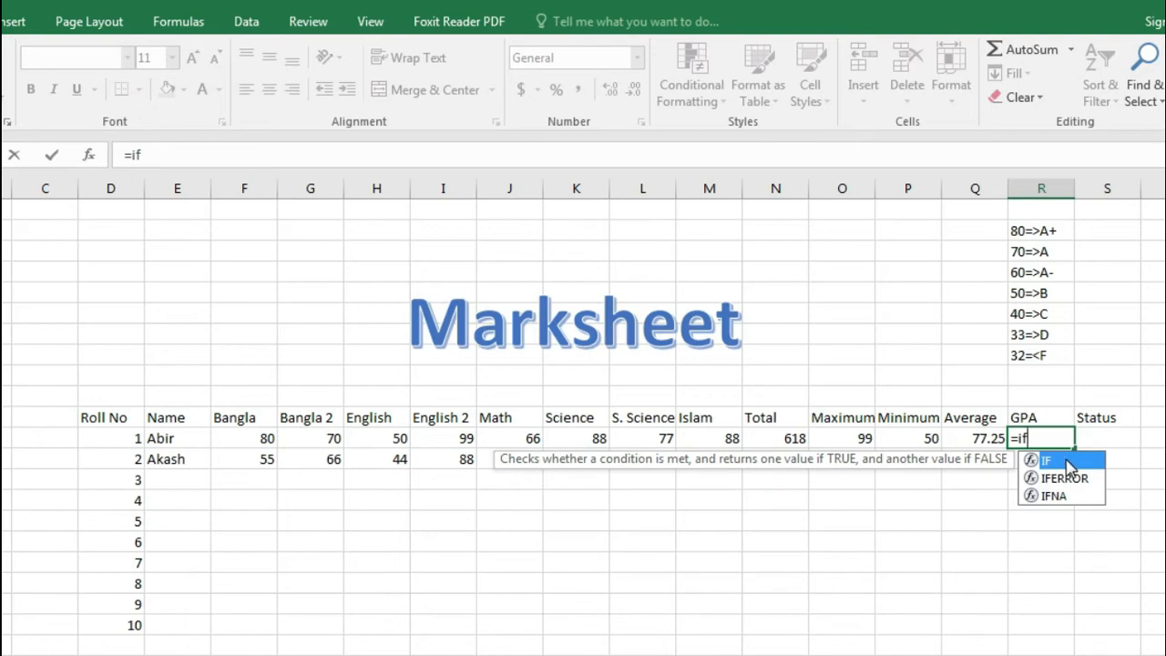
double_click(1068, 462)
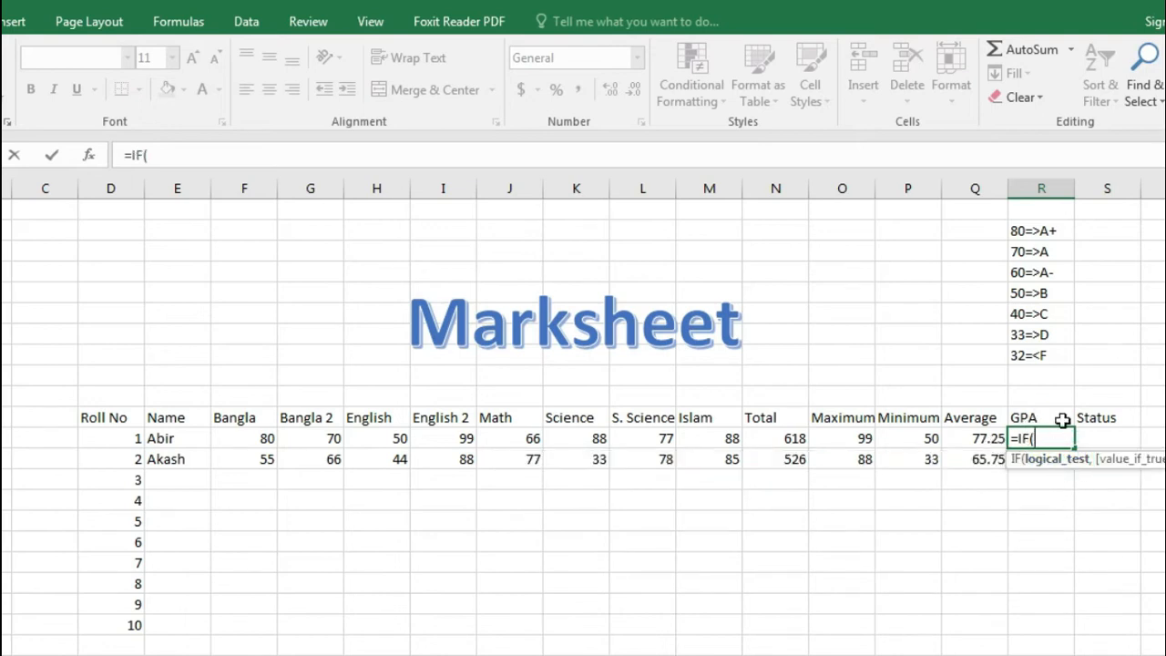
click(975, 438)
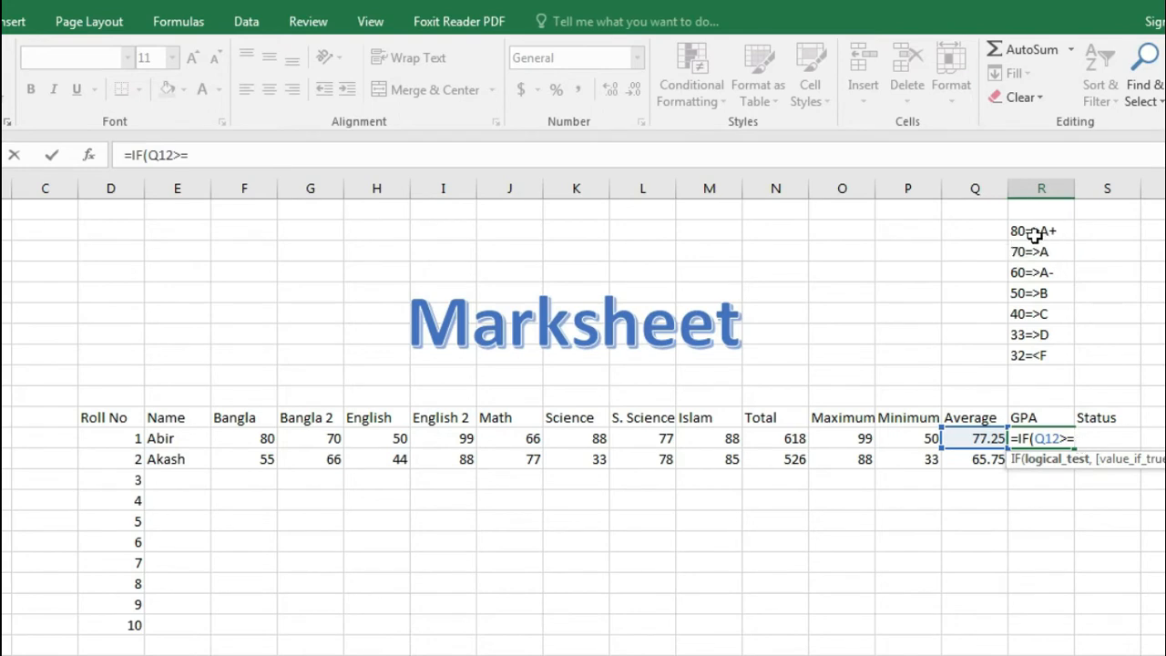
text(80,)
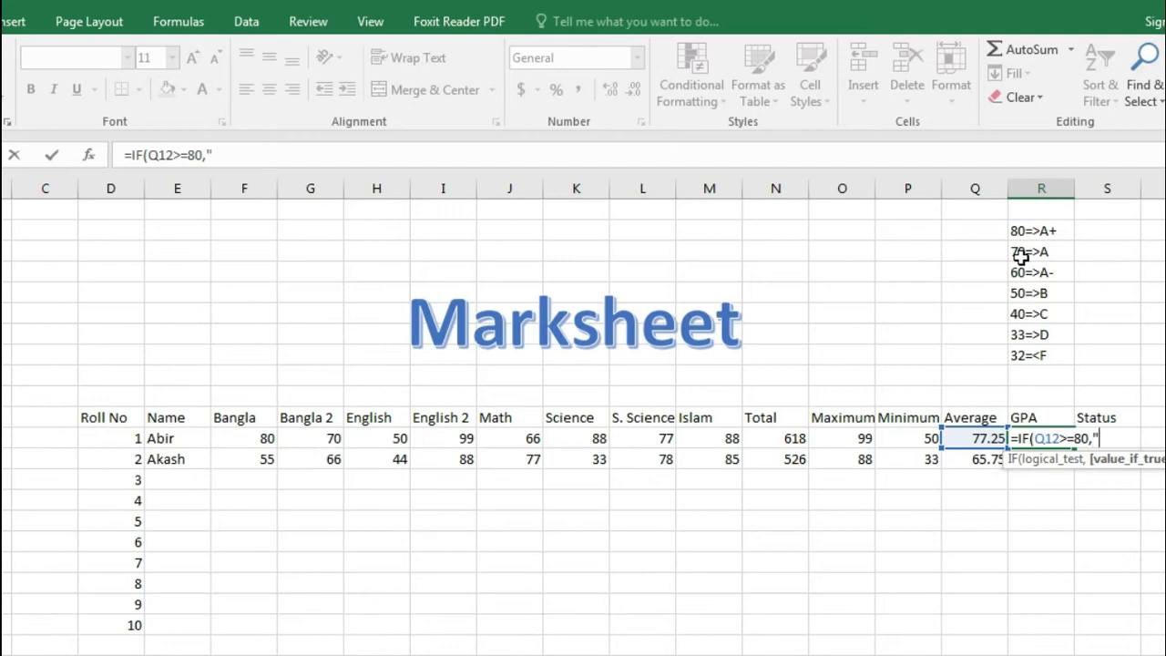
text("A+",)
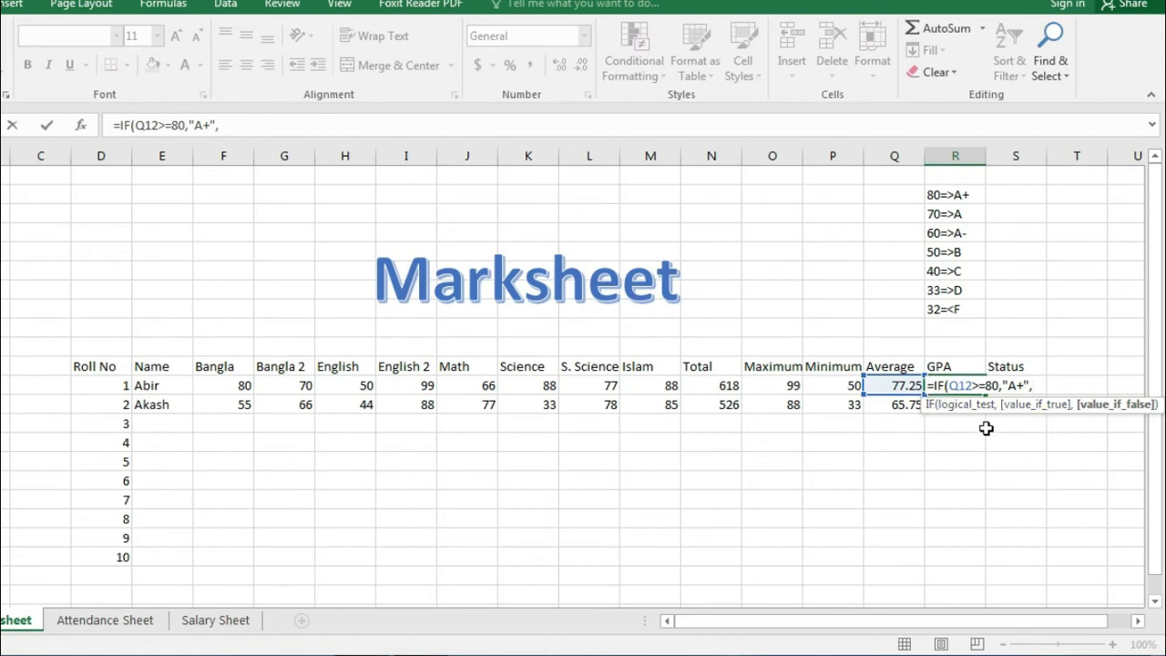
Step: Extend the GPA formula with a nested IF that returns A for an average of 70 or more: IF(Q12>=70,"A",
text(if)
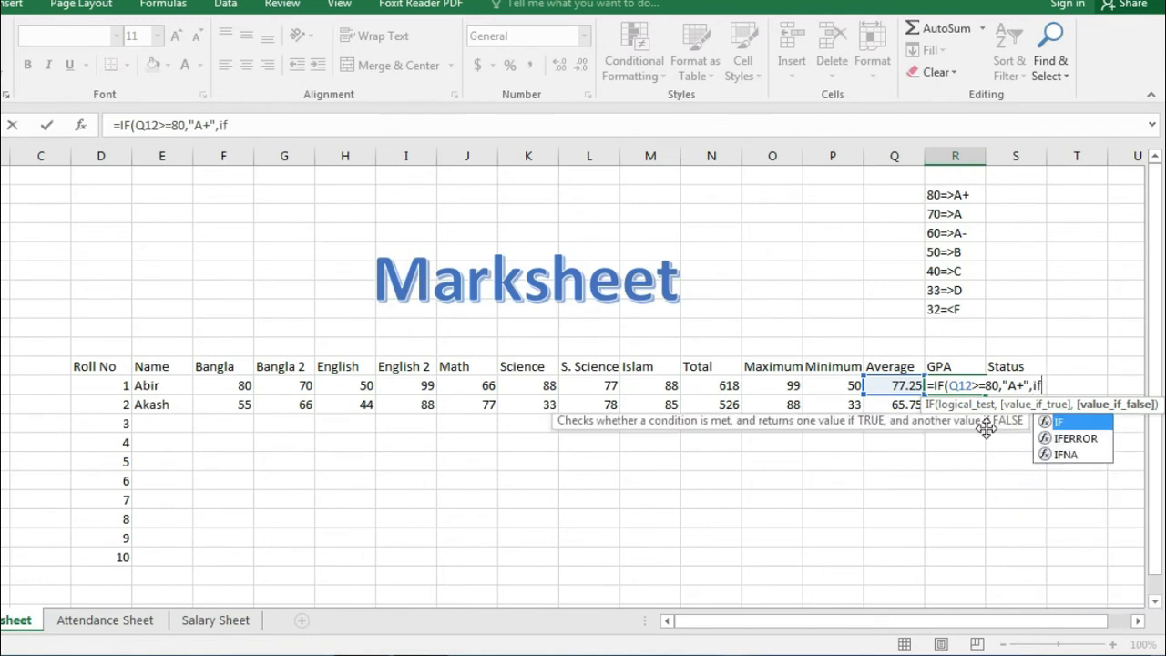
double_click(1059, 422)
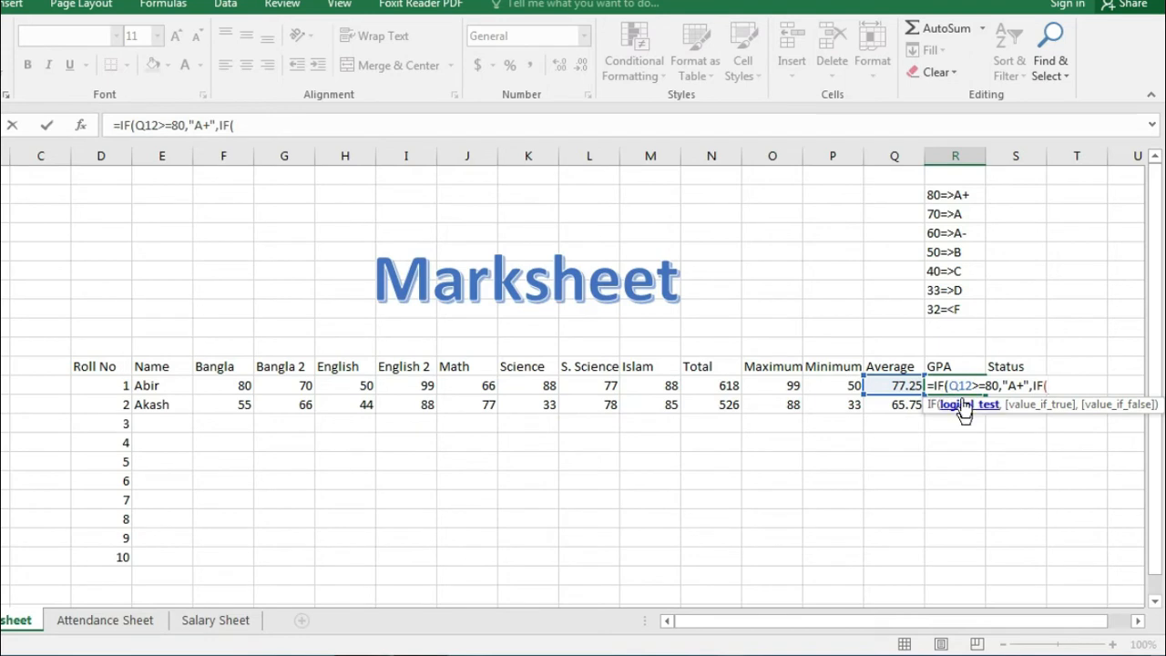
click(896, 385)
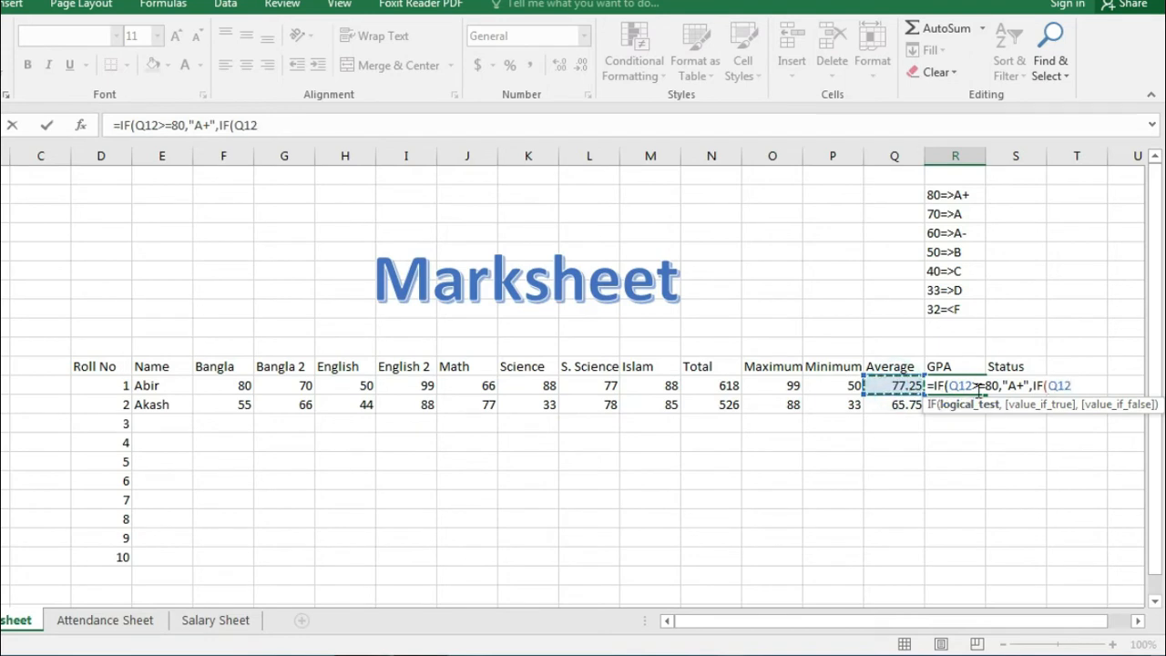
text(>=)
text(70)
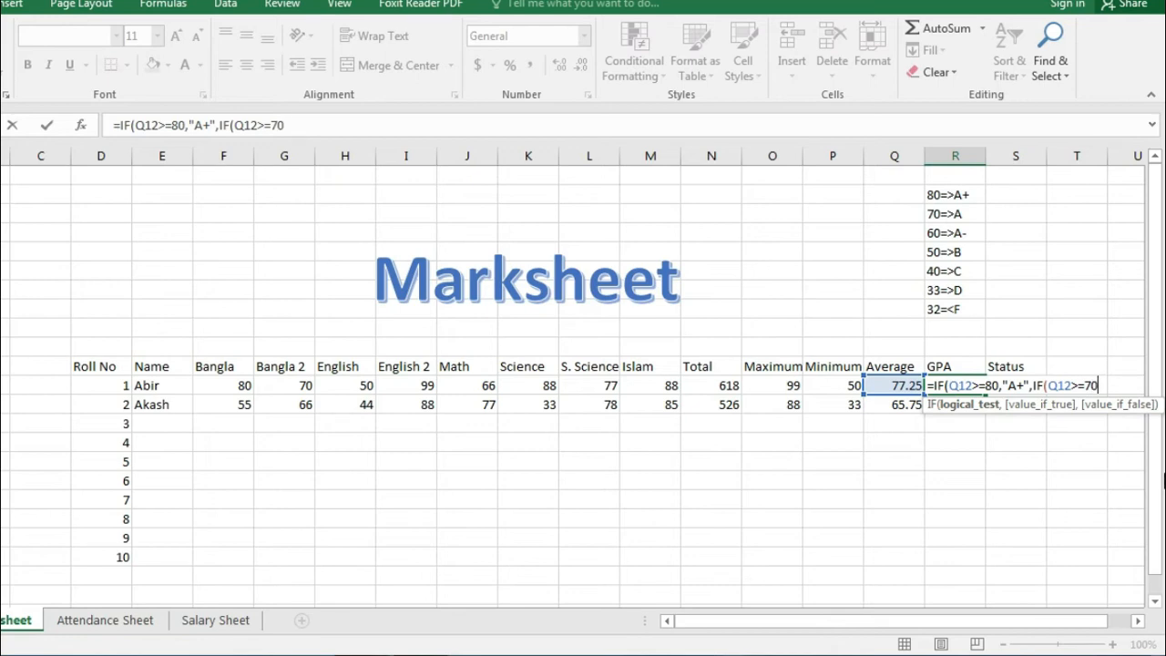
text(,)
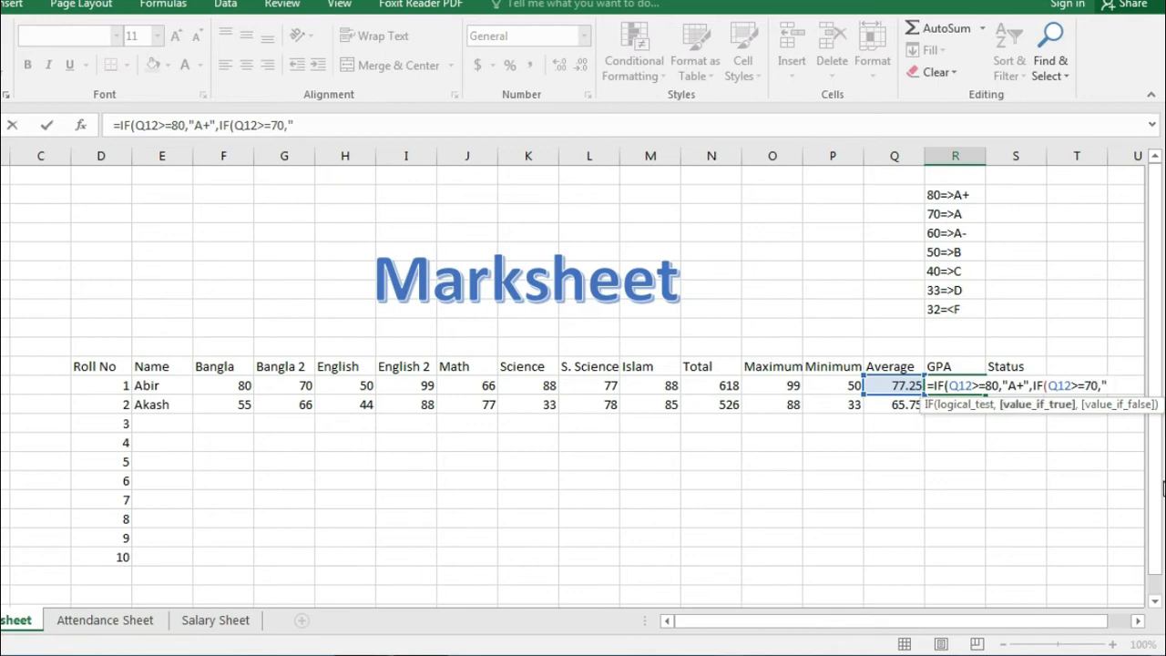
text("A")
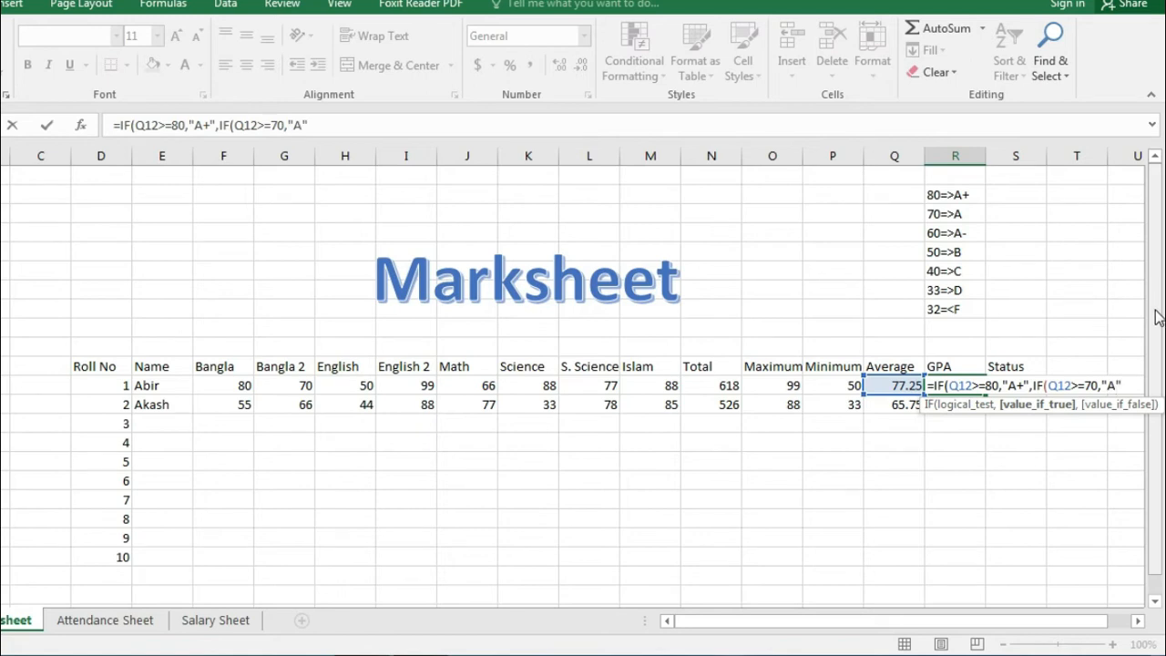
text(,)
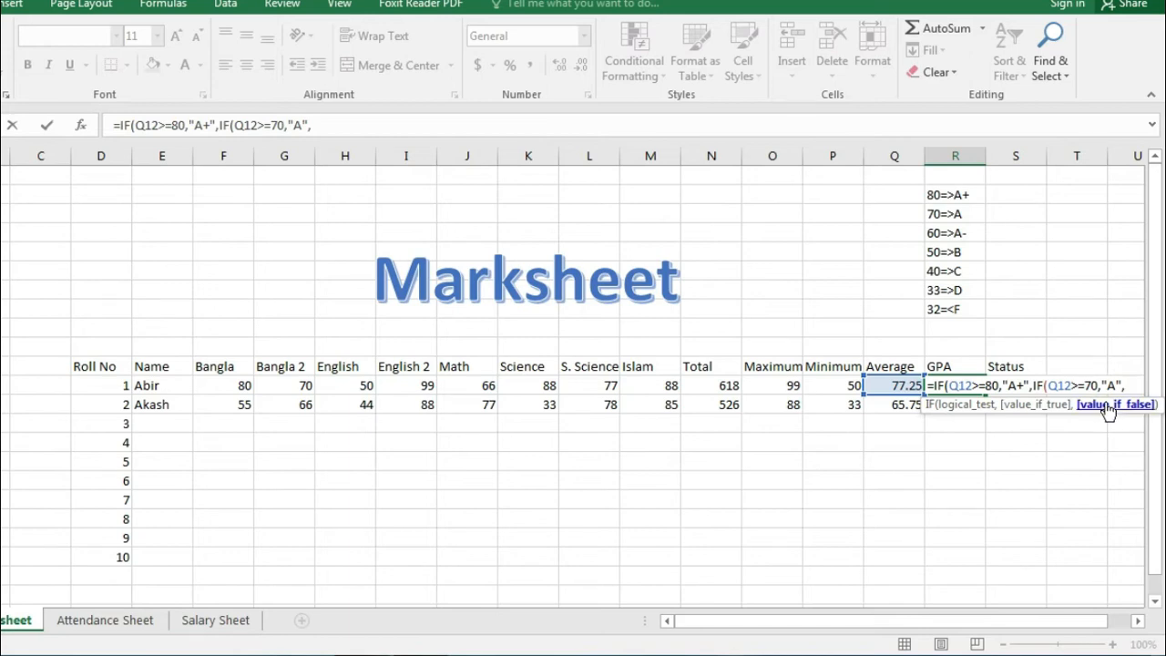
Step: Nest a further IF in the GPA formula that returns A- for an average of 60 or more: IF(Q12>=60,"A-"
text(if)
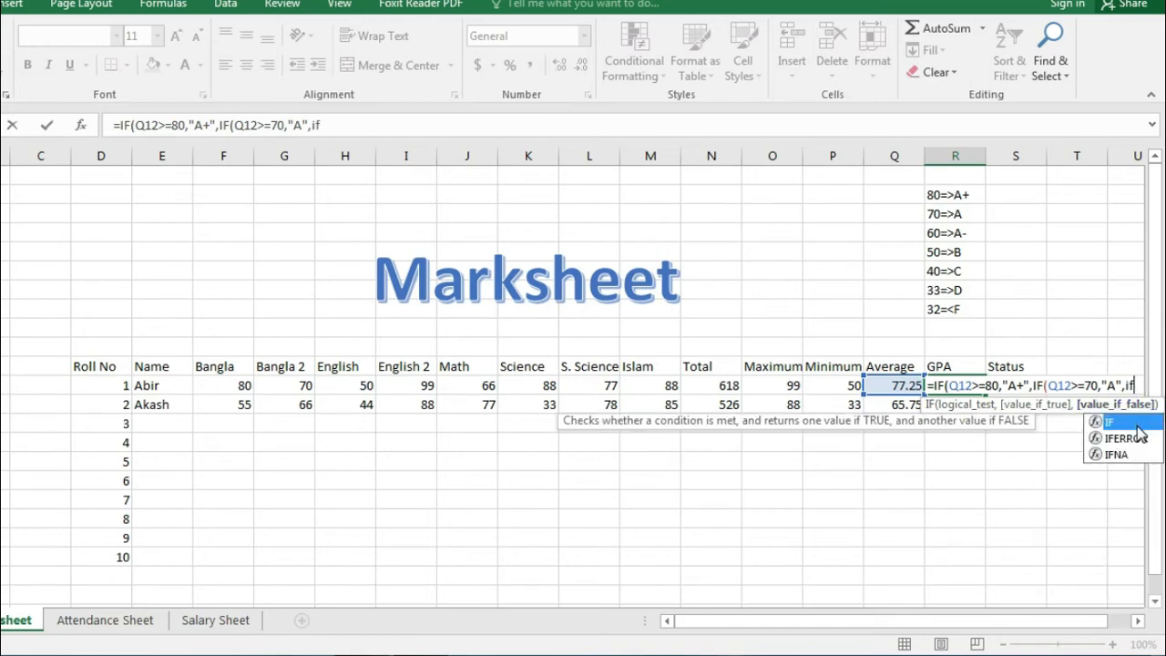
double_click(1136, 421)
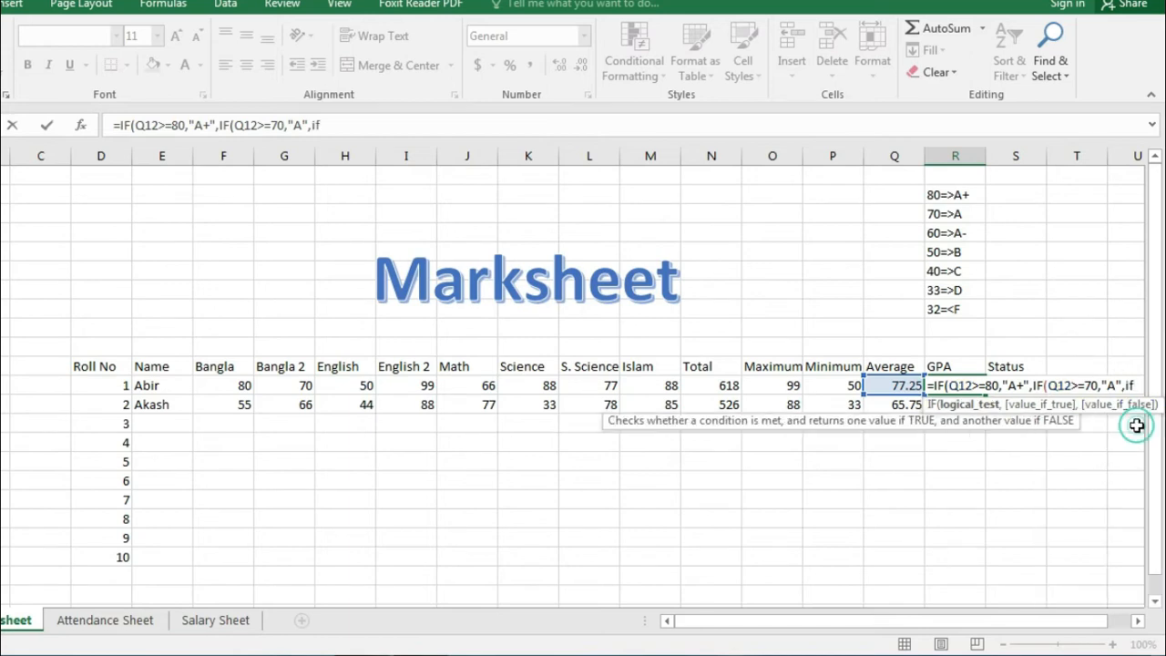
click(884, 387)
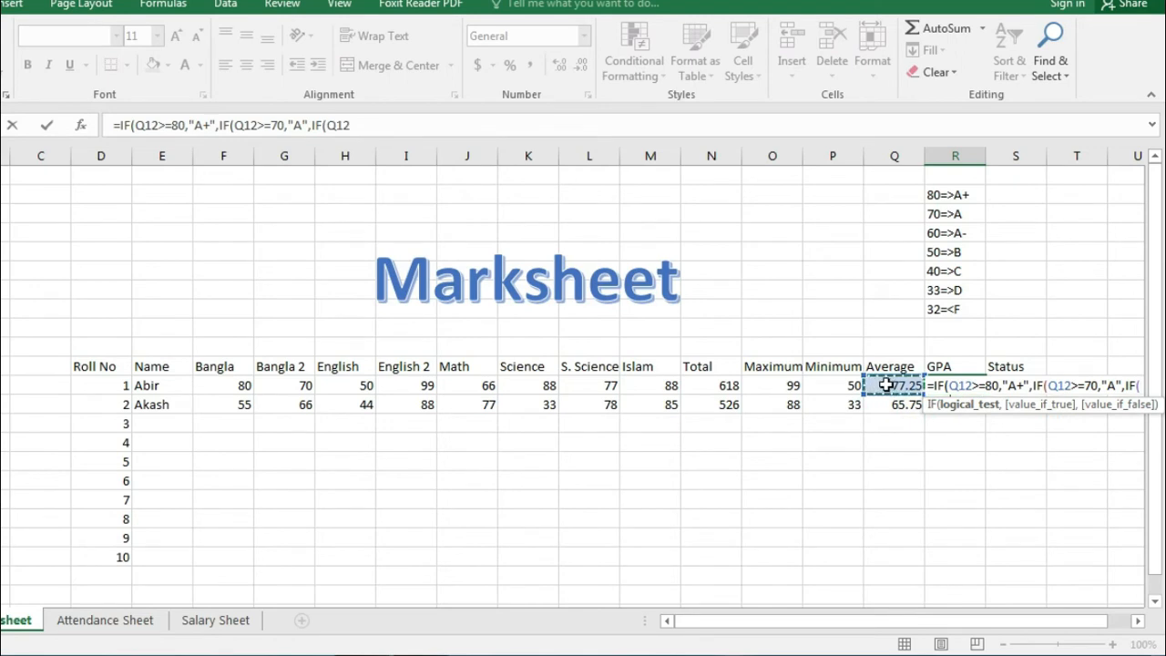
text(>=)
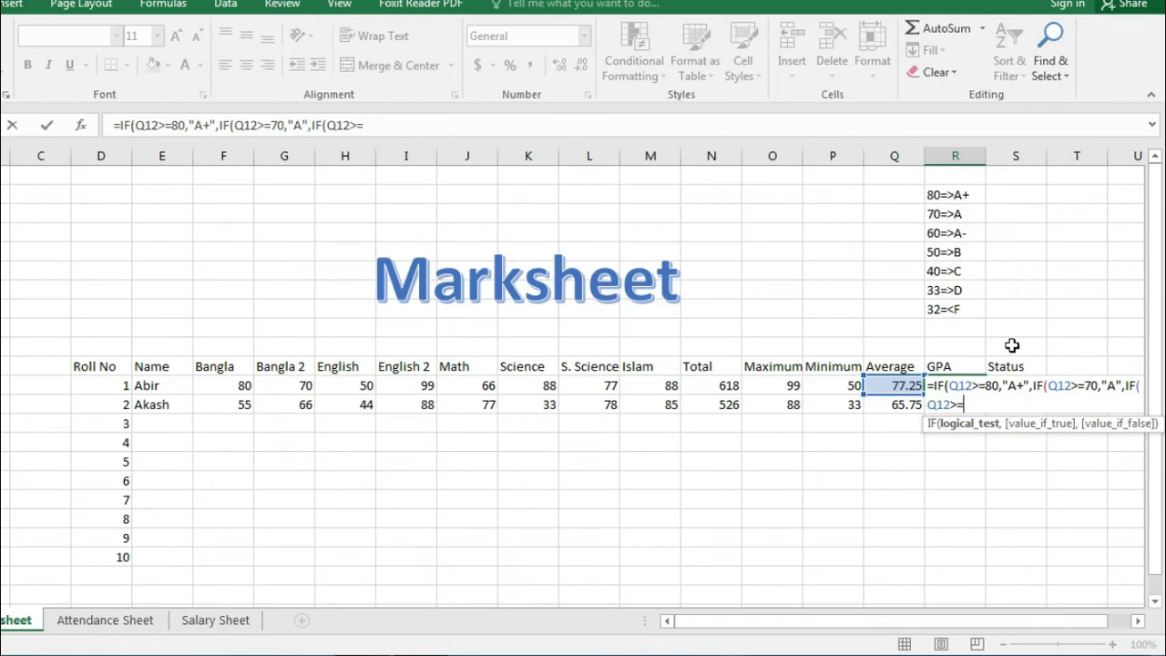
text(60,)
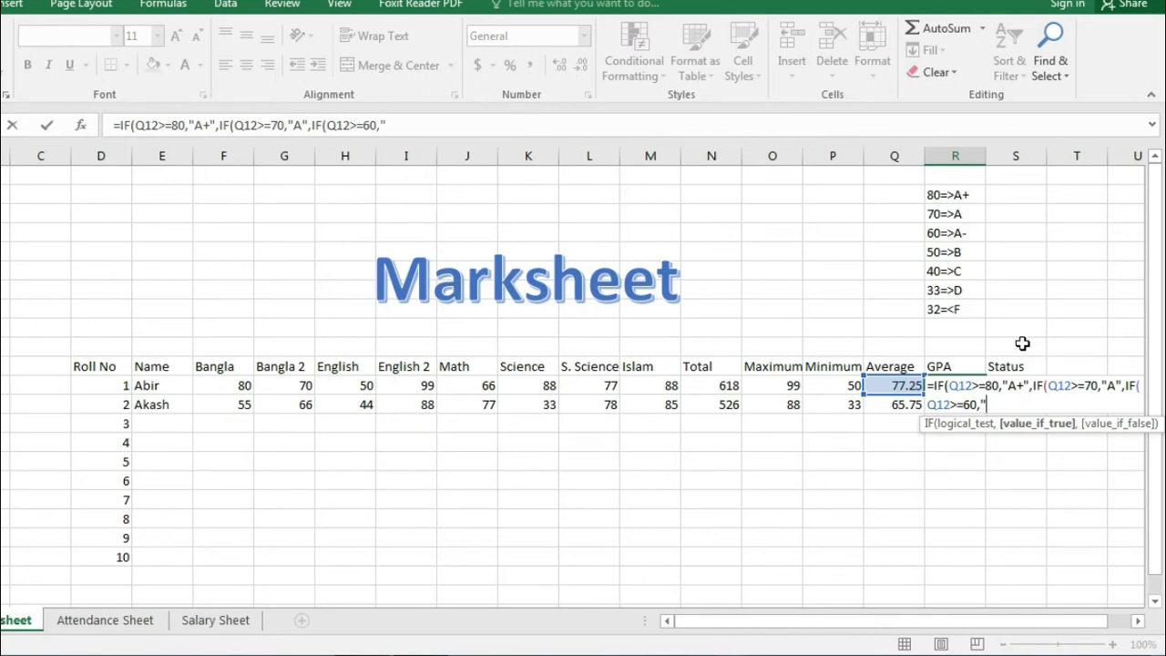
text("A-")
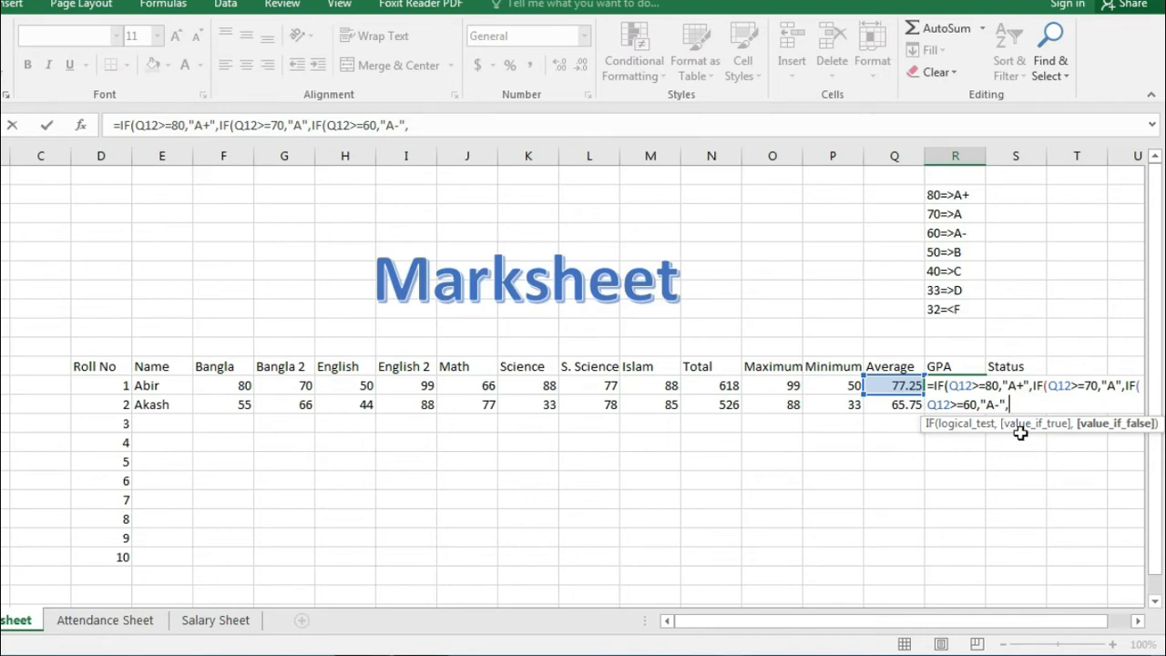
Step: Add another nested IF to the GPA formula that returns B for an average of 50 or more: IF(Q12>=50,"B",
text(,i)
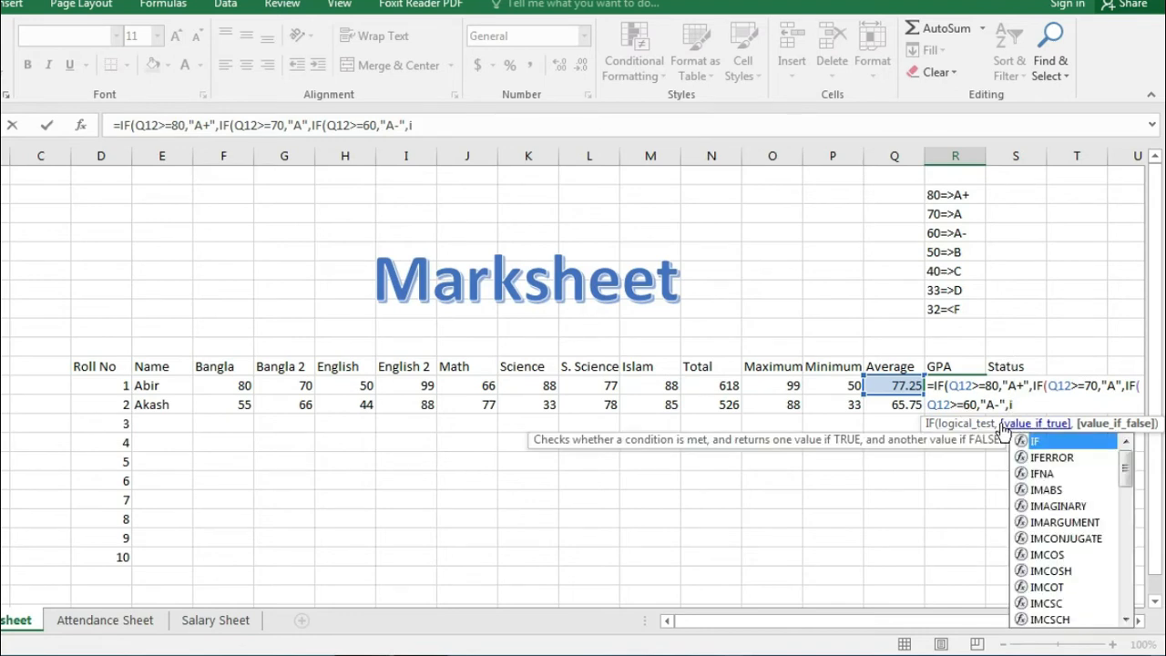
text(f)
double_click(1052, 443)
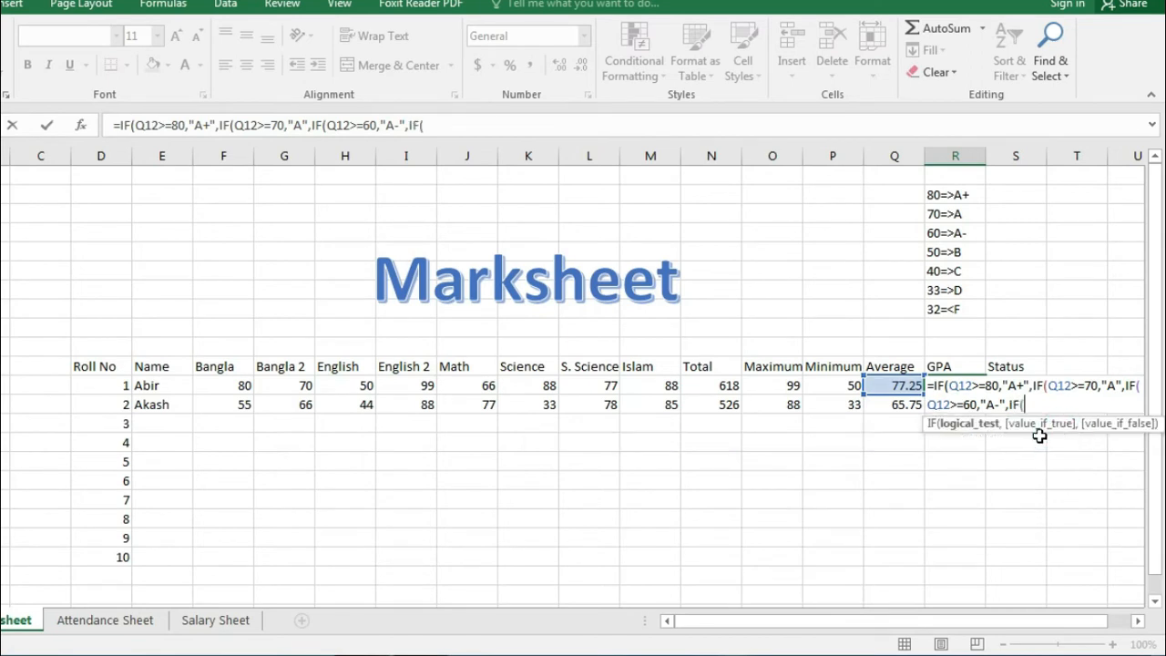
click(908, 383)
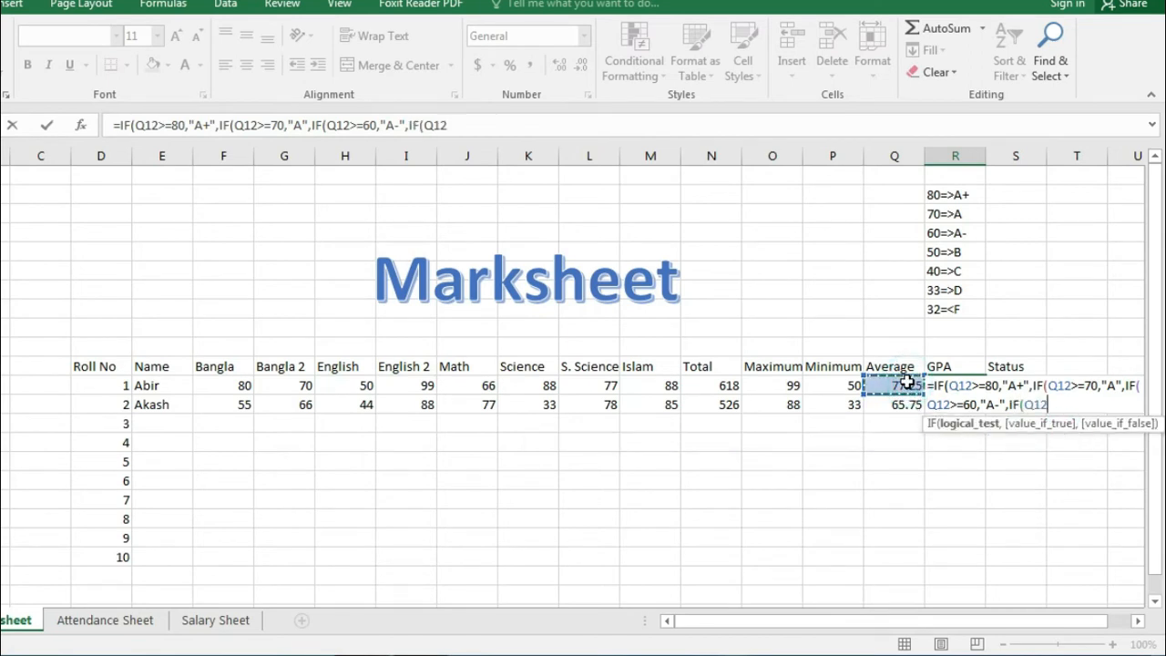
text(>=)
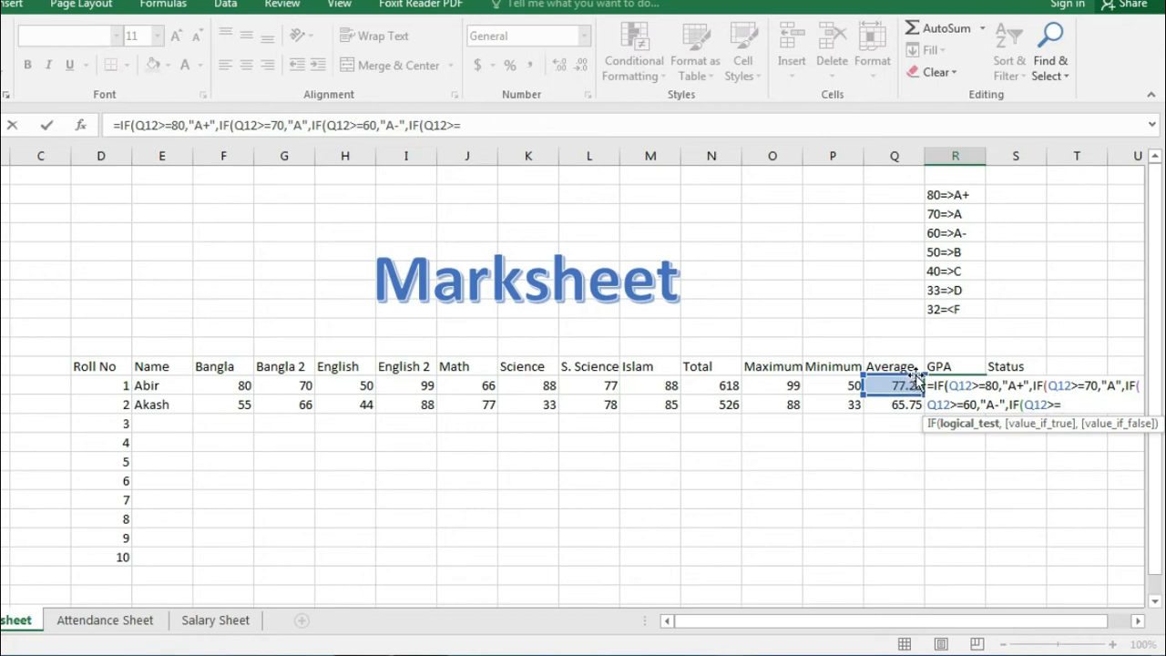
text(50,)
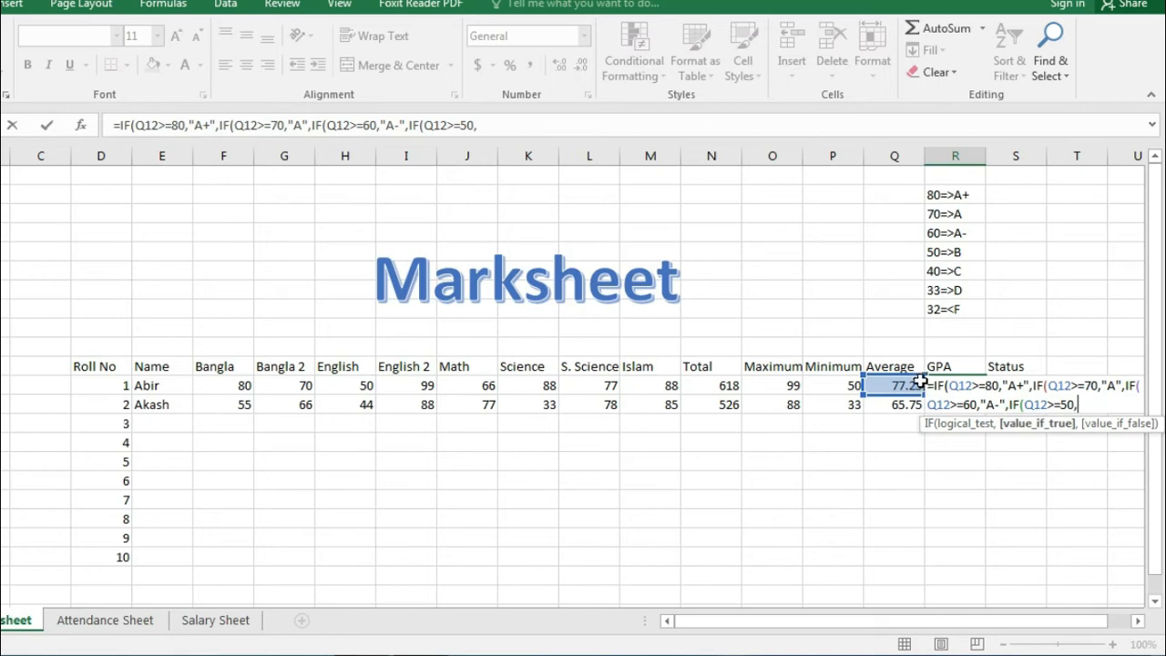
text(")
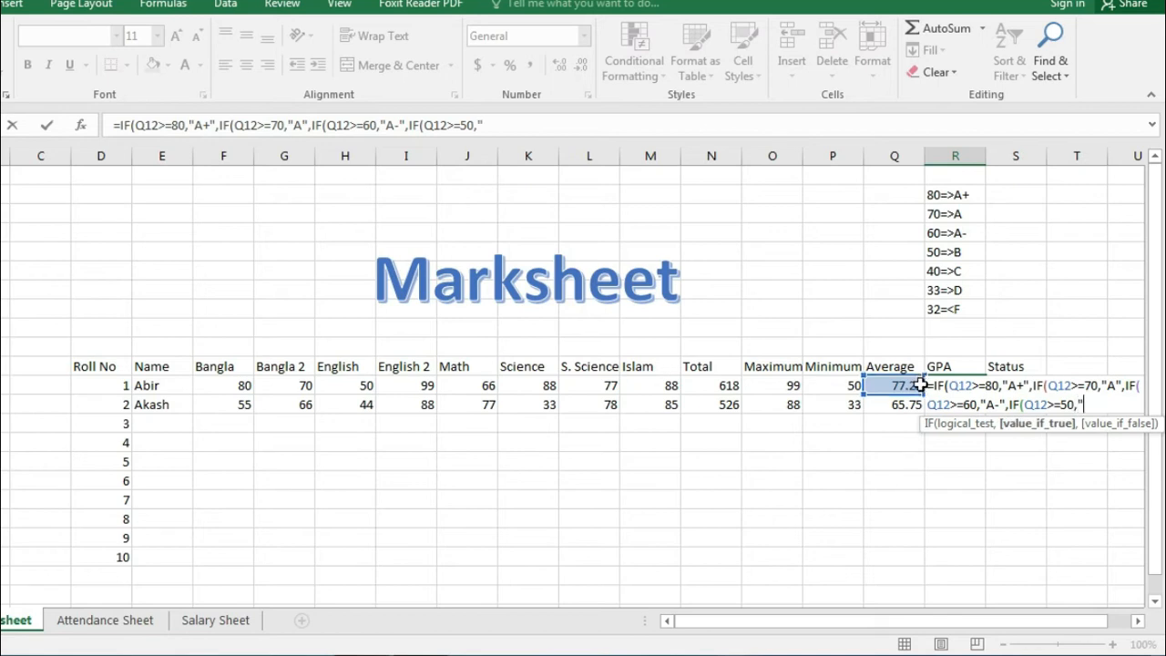
text(B",)
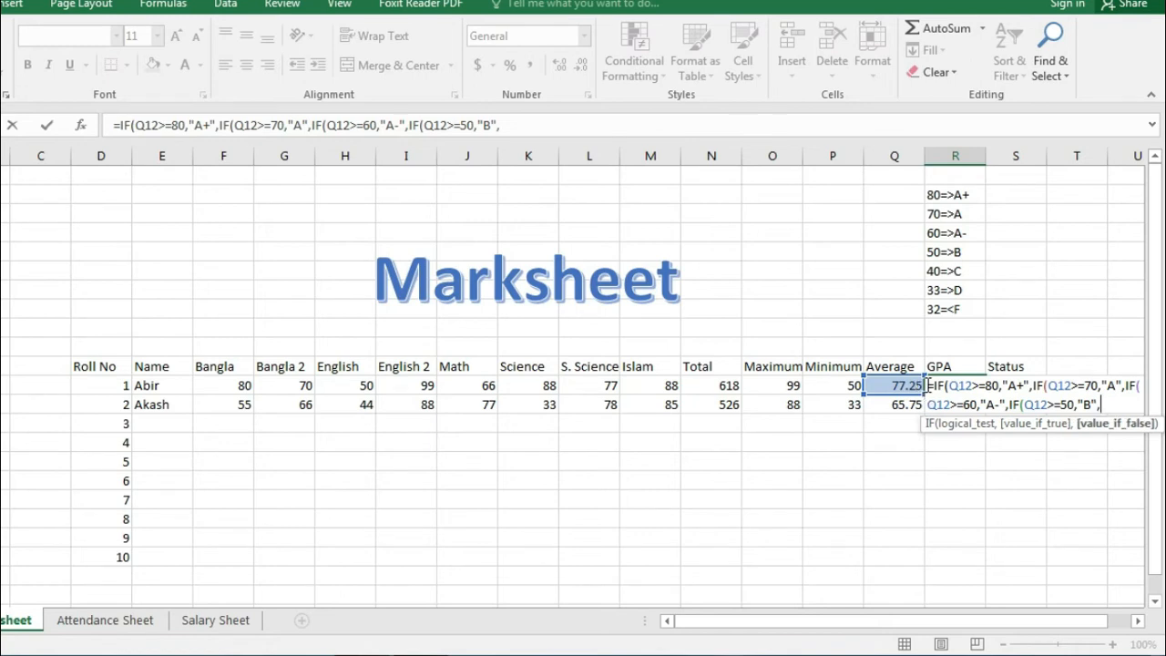
Step: Nest another IF in the GPA formula that returns C for an average of 40 or more: IF(Q12>=40,"C",
text(if)
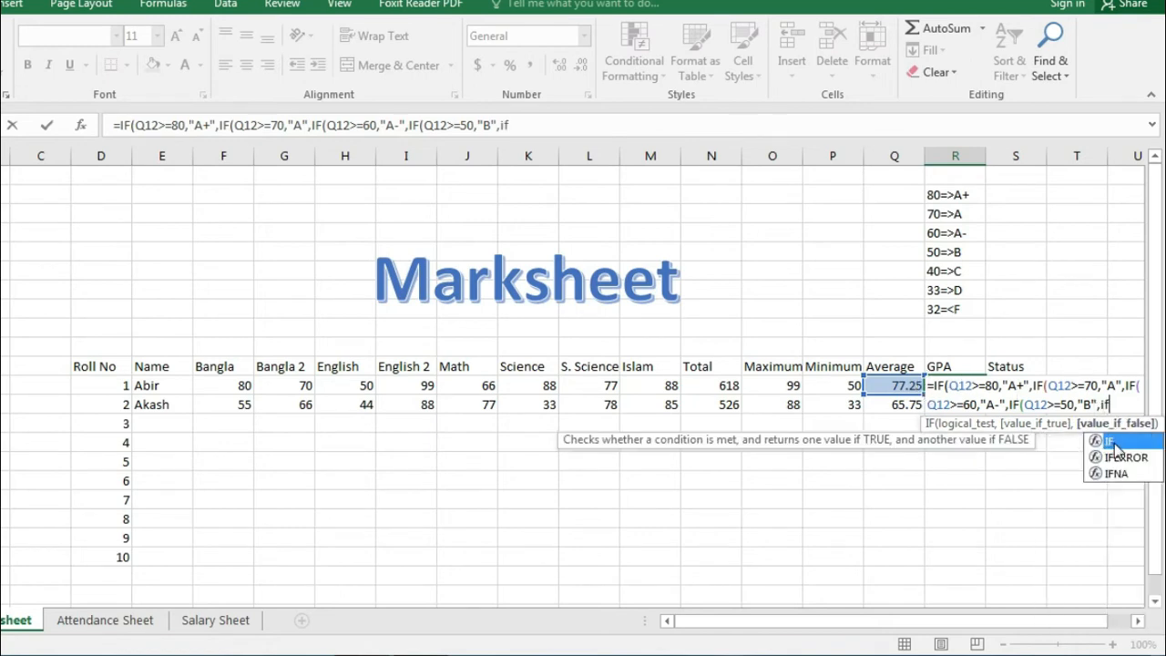
double_click(1113, 443)
click(891, 381)
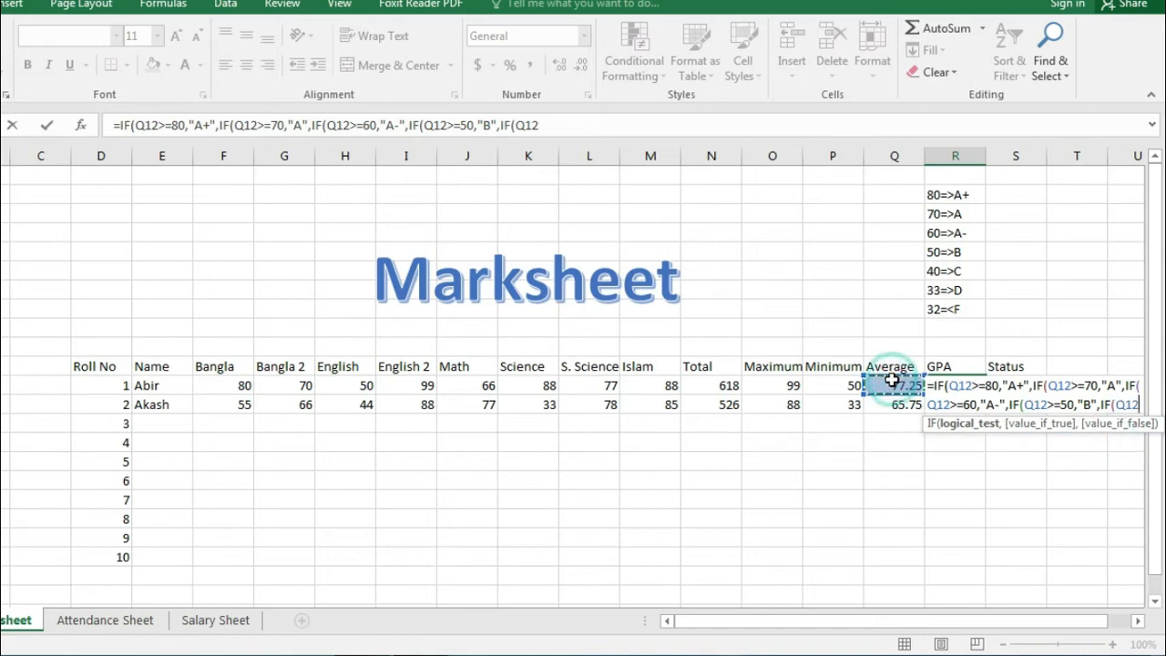
text(>)
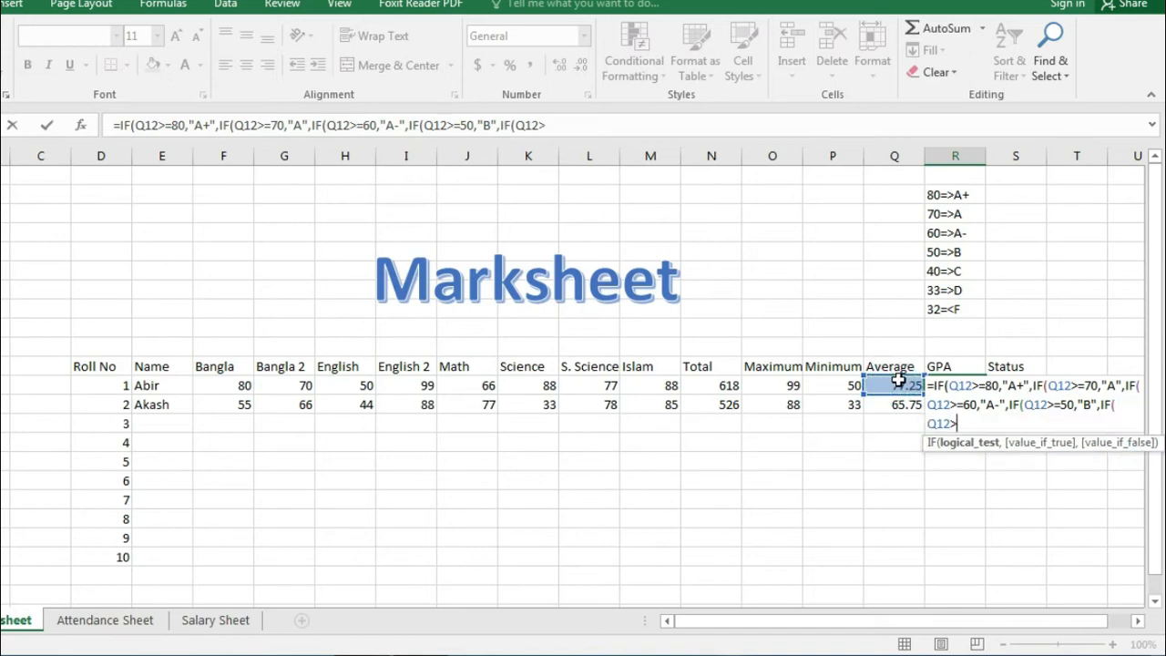
text(=40,)
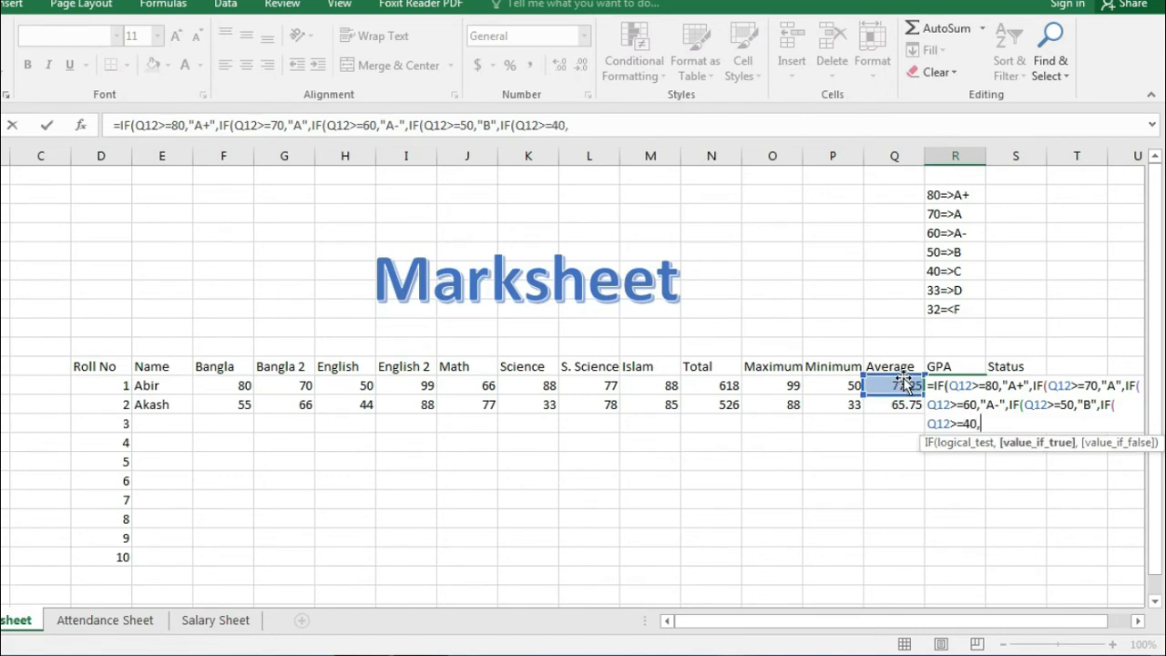
text(")
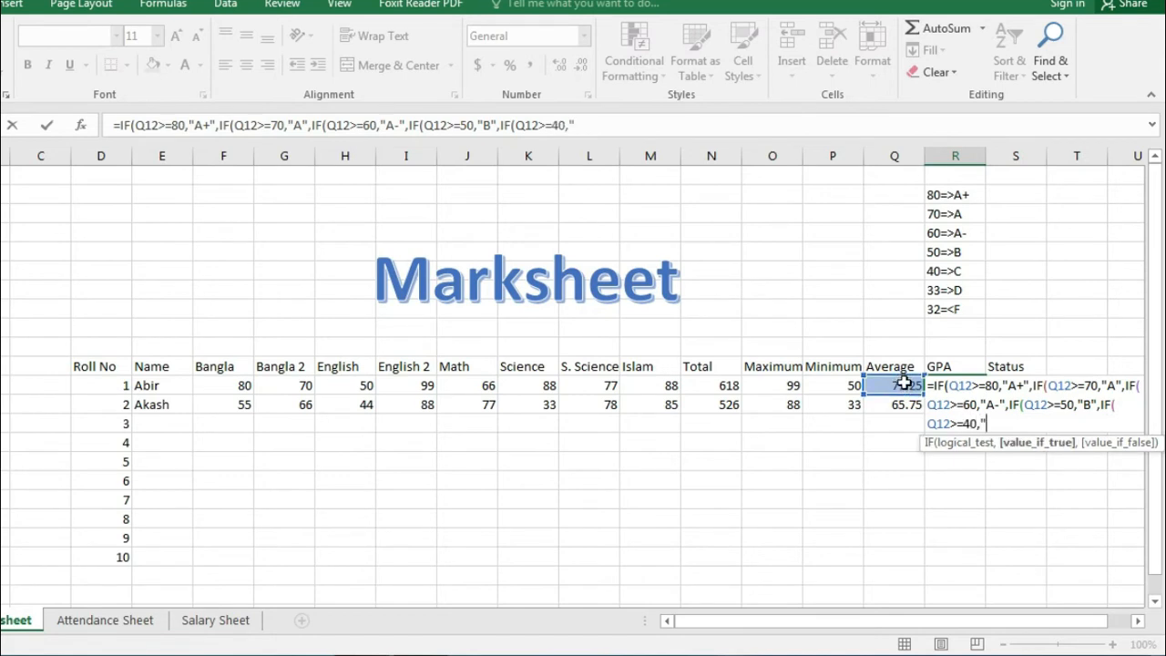
text(C",)
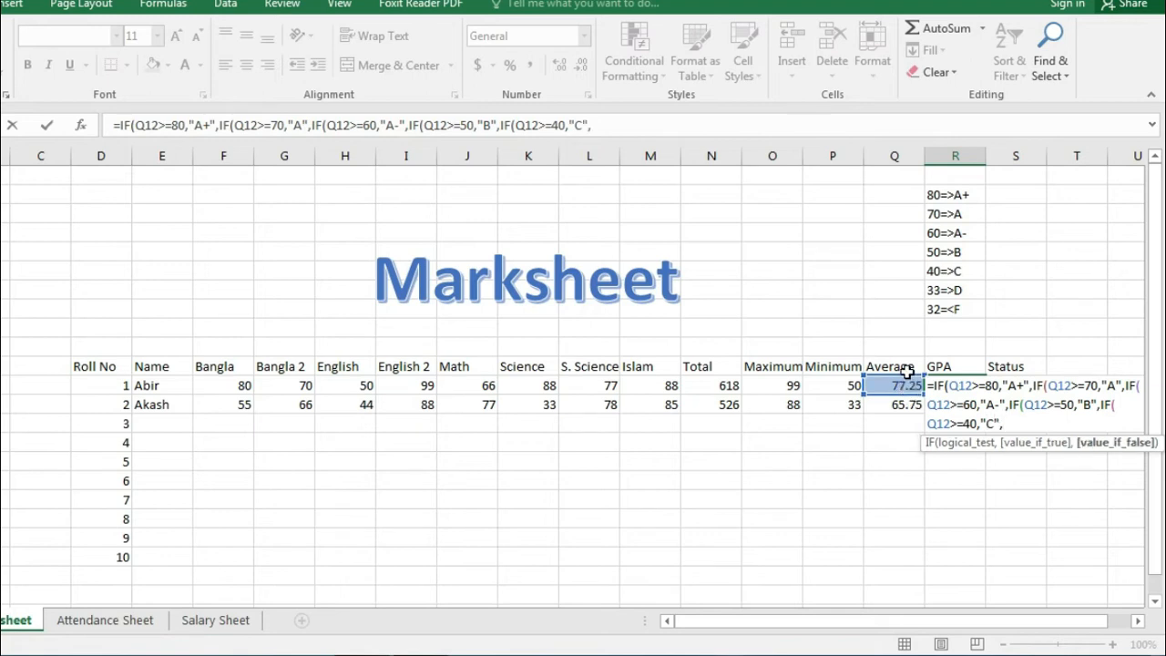
Step: Extend the GPA formula with a nested IF that returns D for an average of 33 or more: IF(Q12>=33,"D",
text(if)
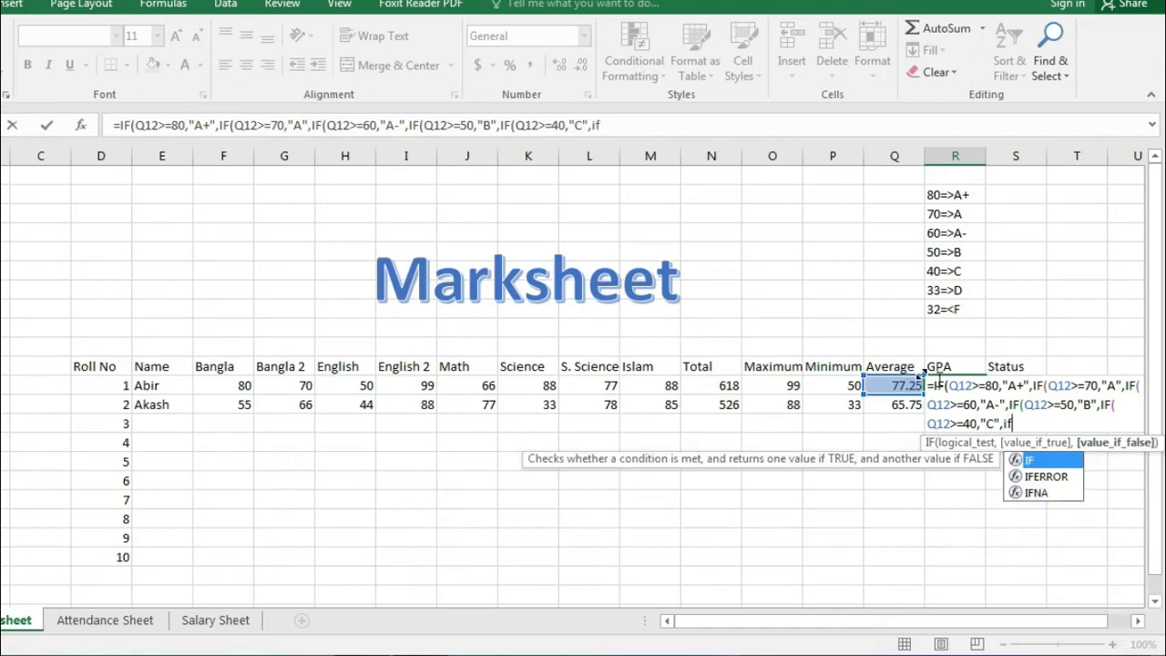
double_click(1052, 460)
click(900, 384)
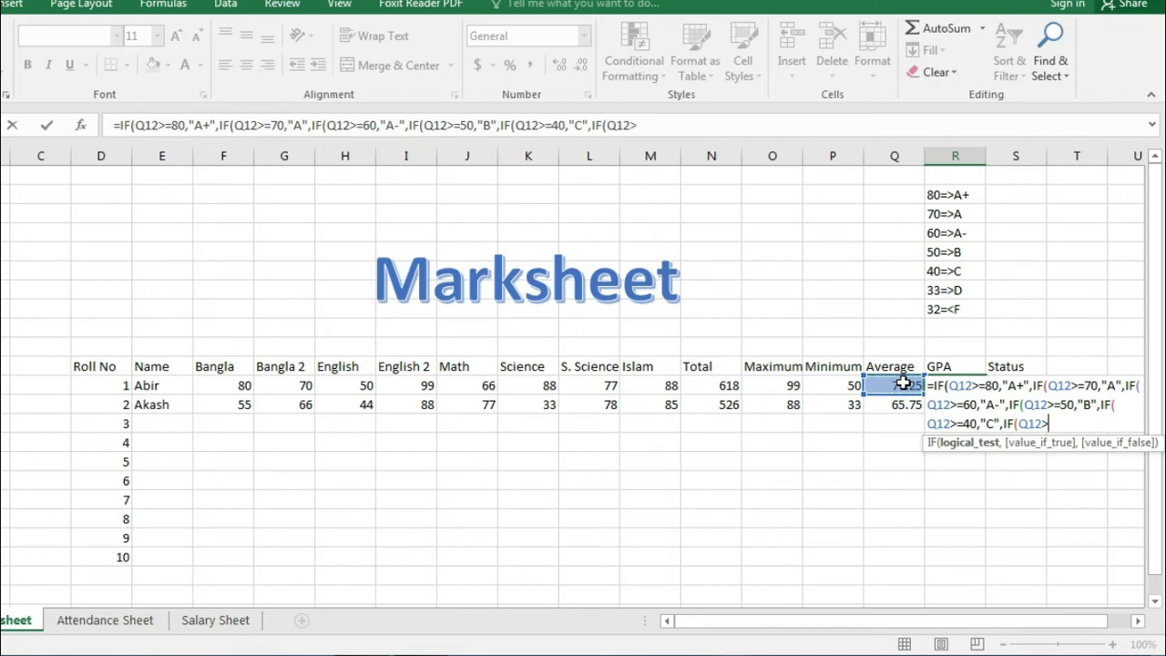
text(>=33)
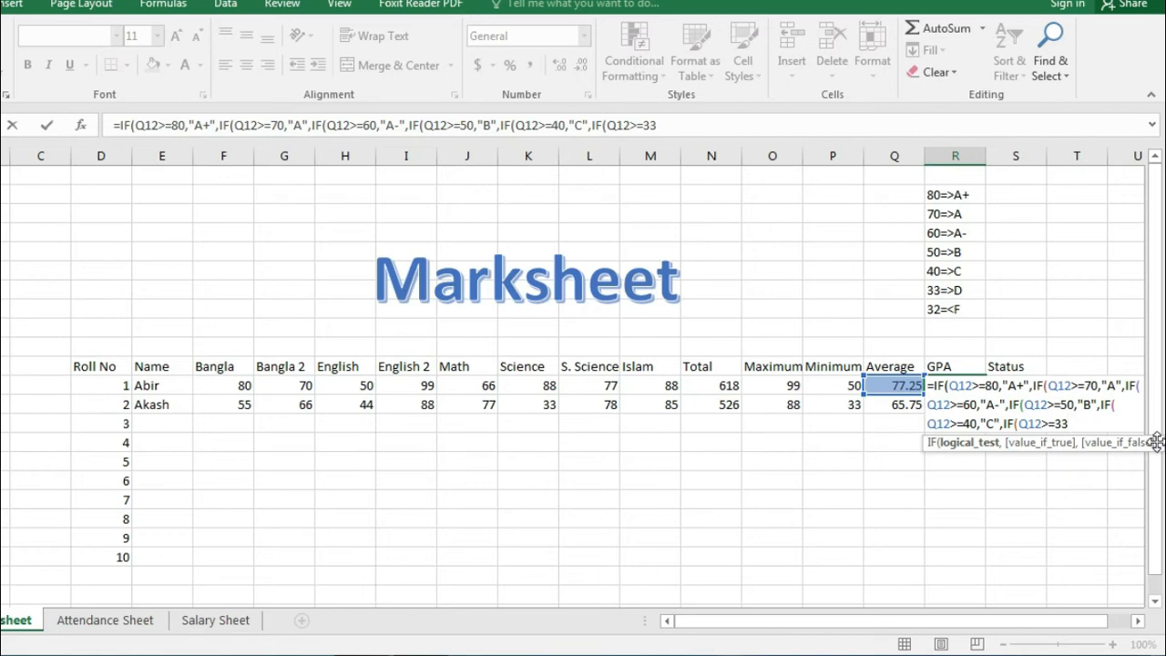
text(,)
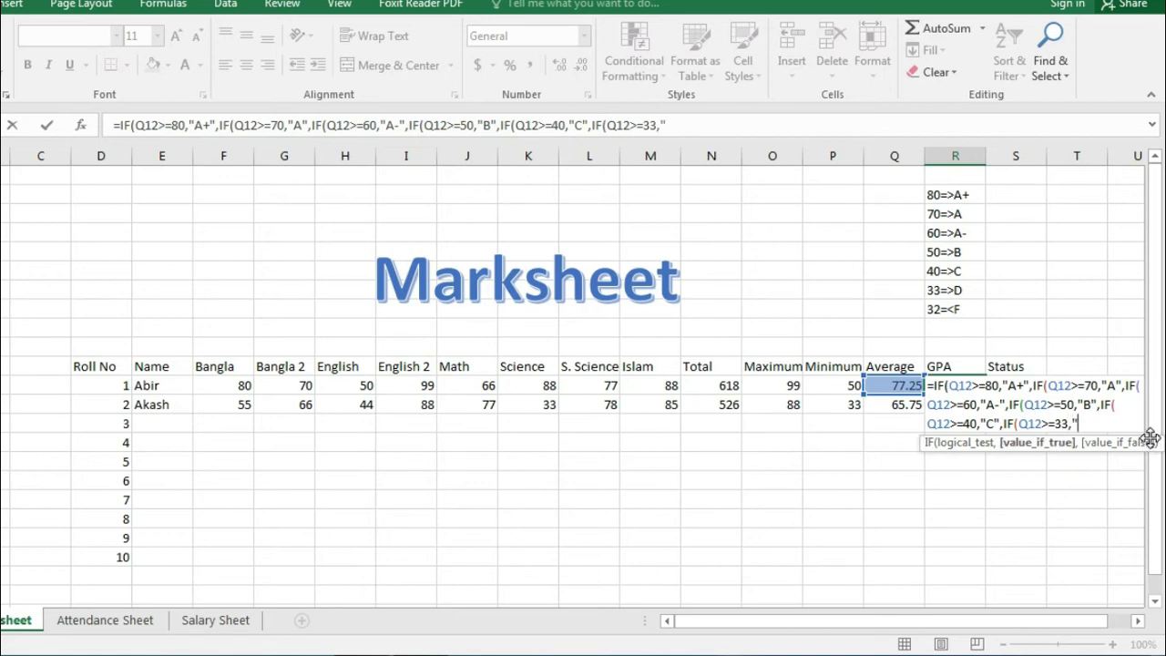
text("D",)
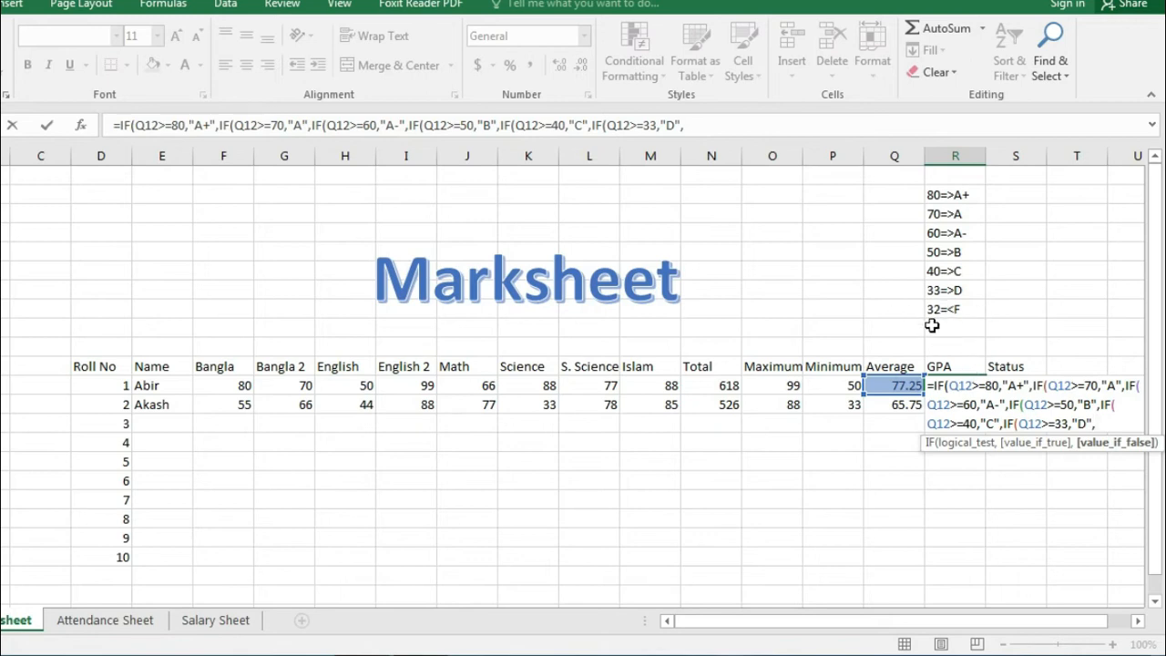
Step: Add a last nested IF to the GPA formula that returns F for an average of 32 or less: IF(Q12<=32,"F"
text(if)
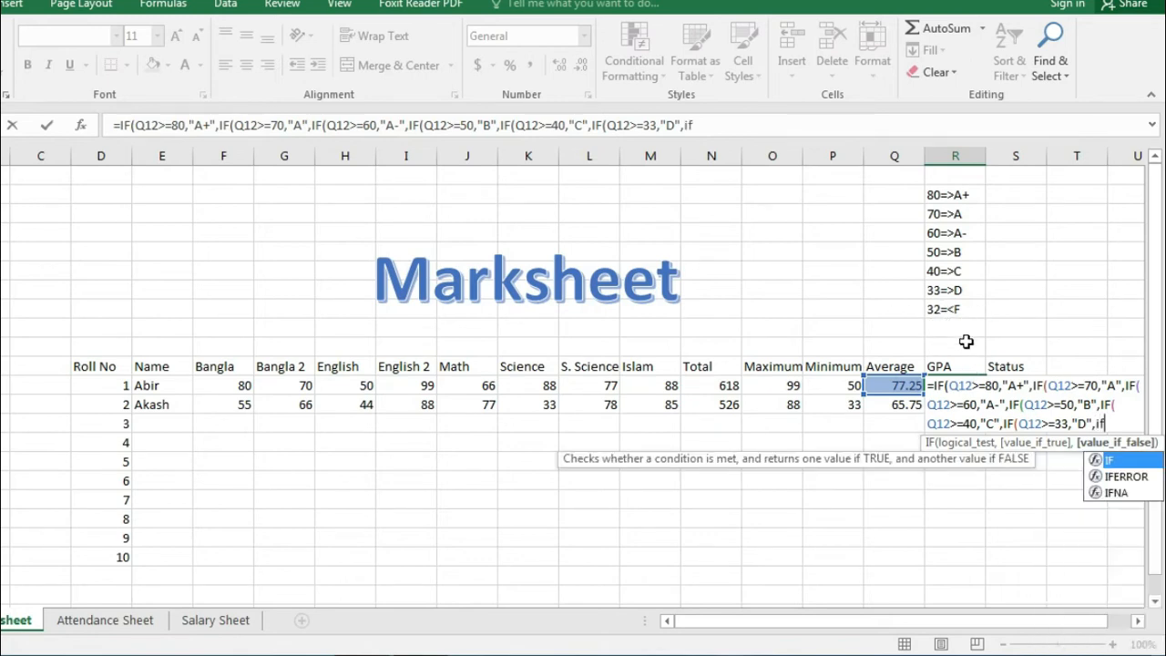
double_click(1129, 460)
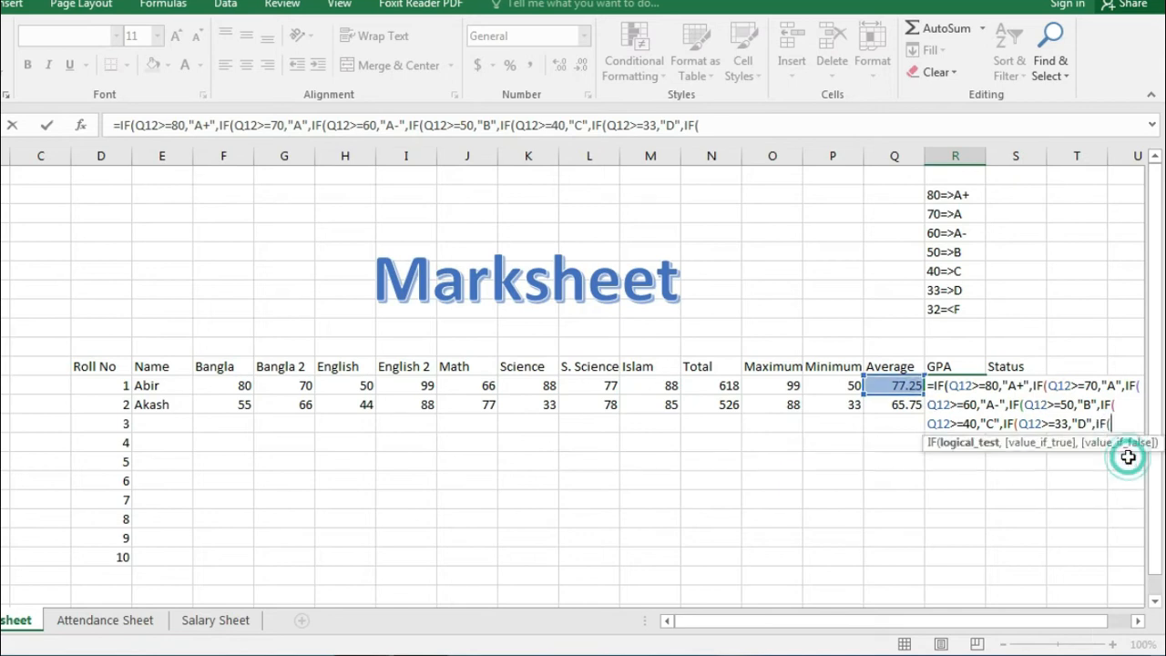
click(887, 386)
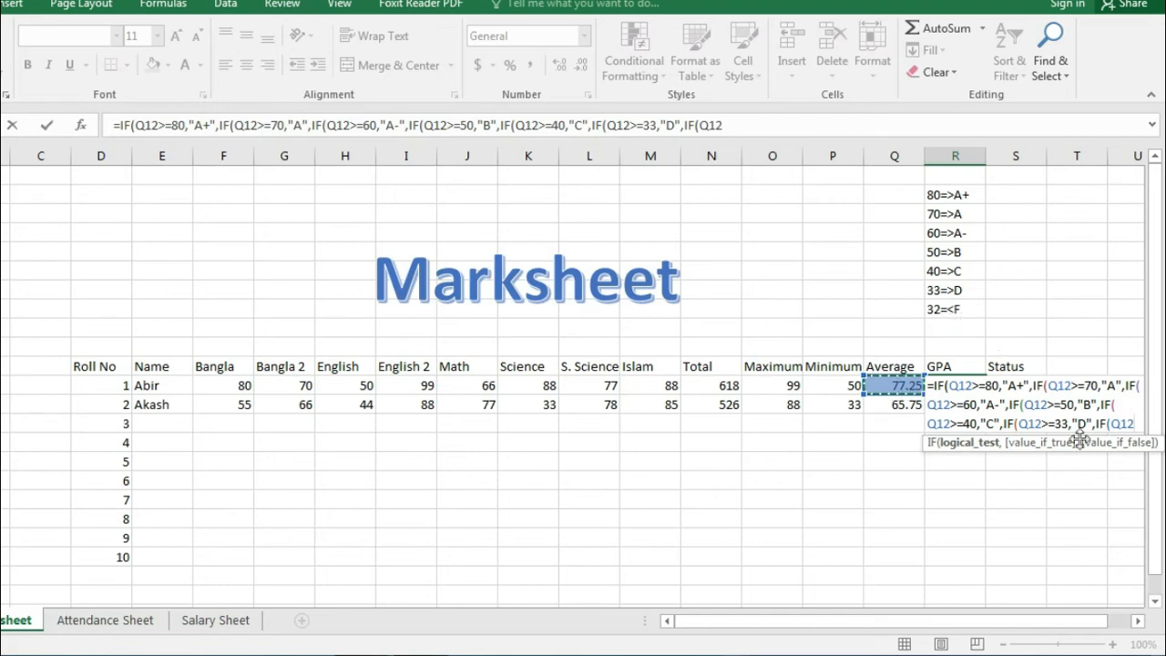
text(<=)
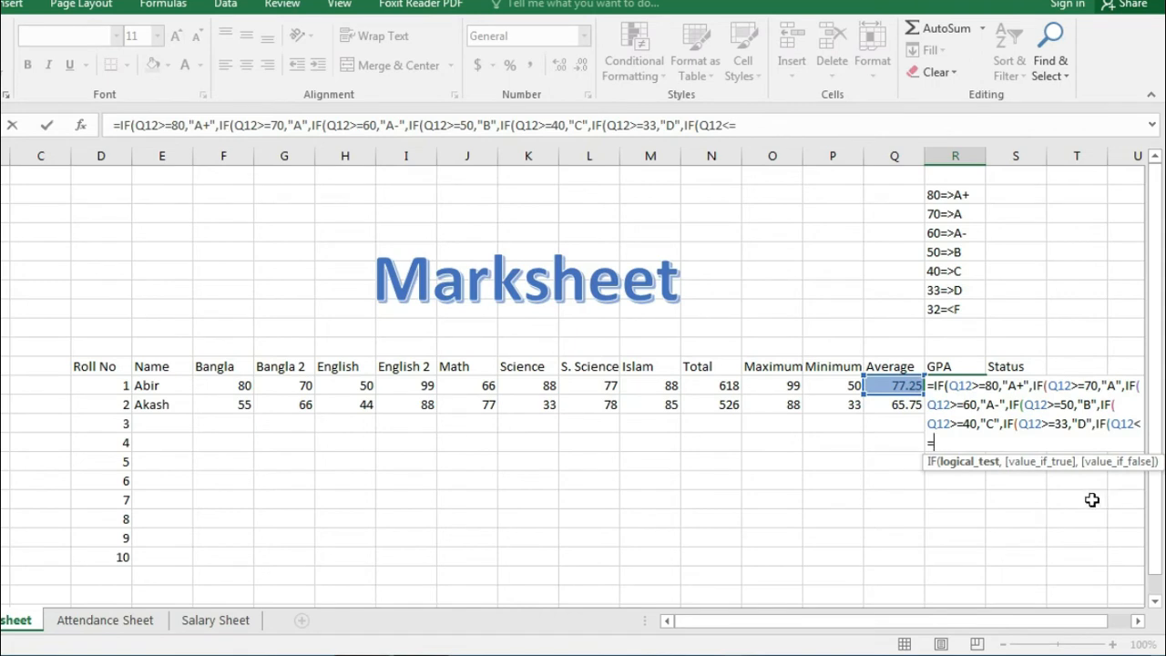
text(32,")
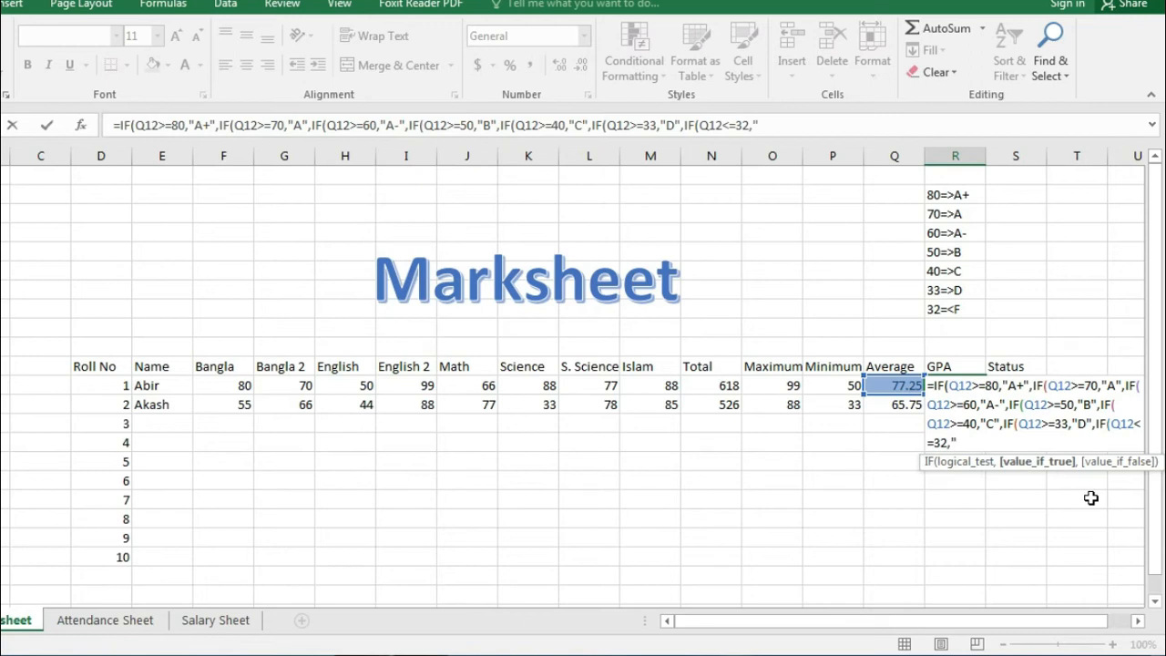
text(F",)
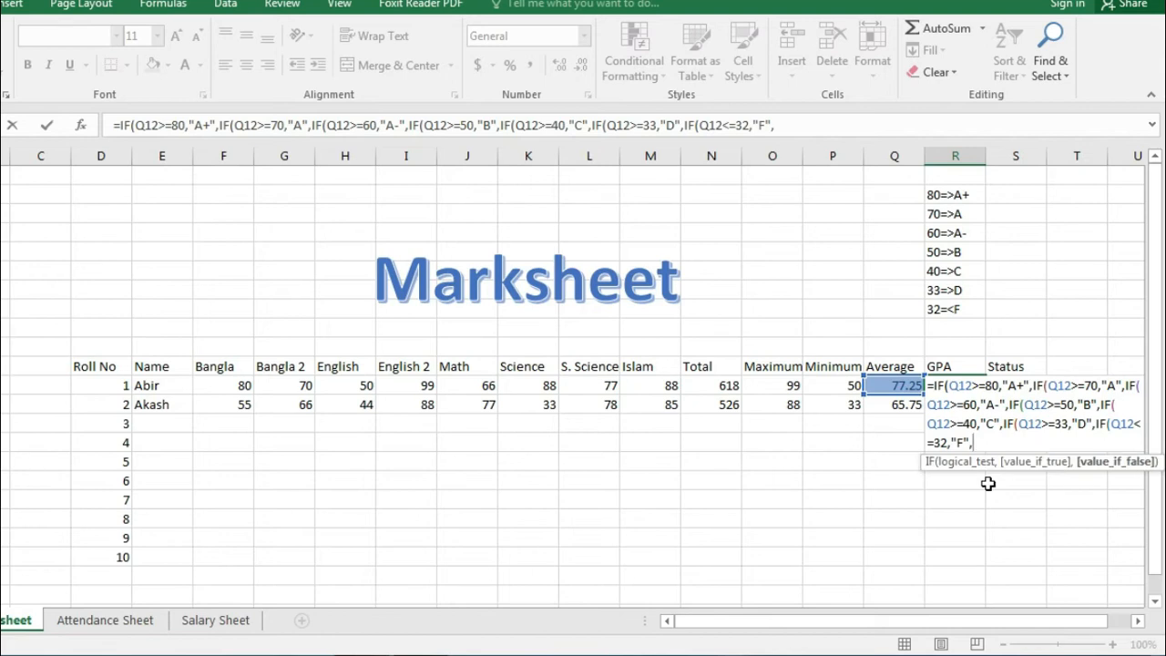
Step: Remove the trailing comma, close the nested GPA formula with seven closing parentheses and enter it in R12
key(BackSpace)
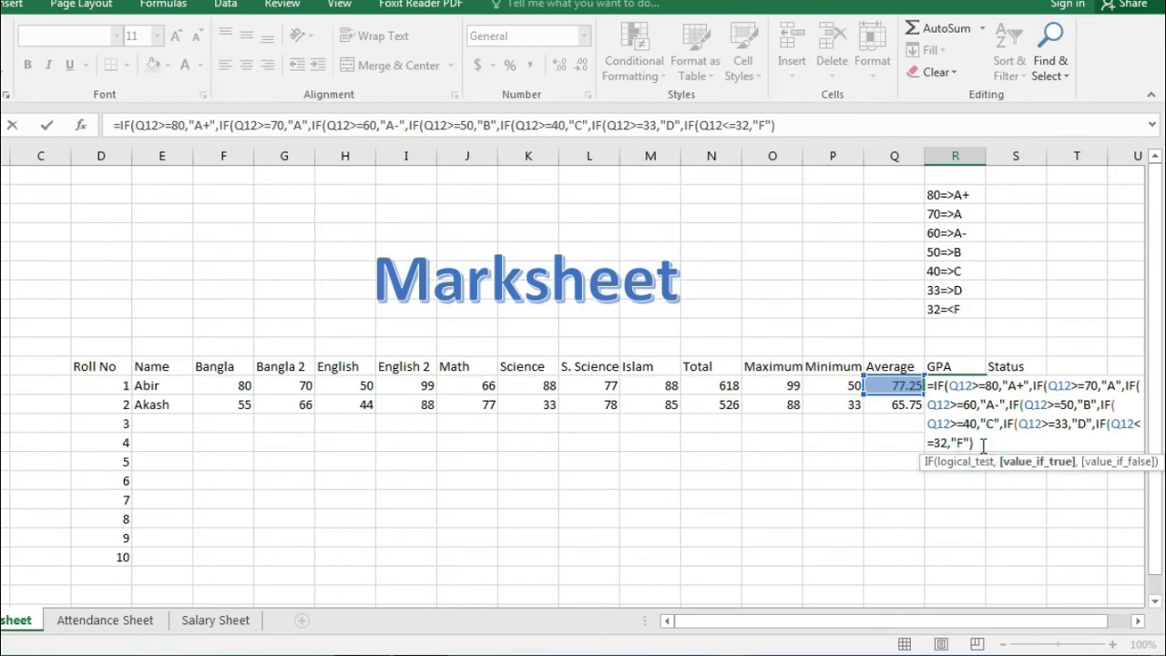
text())
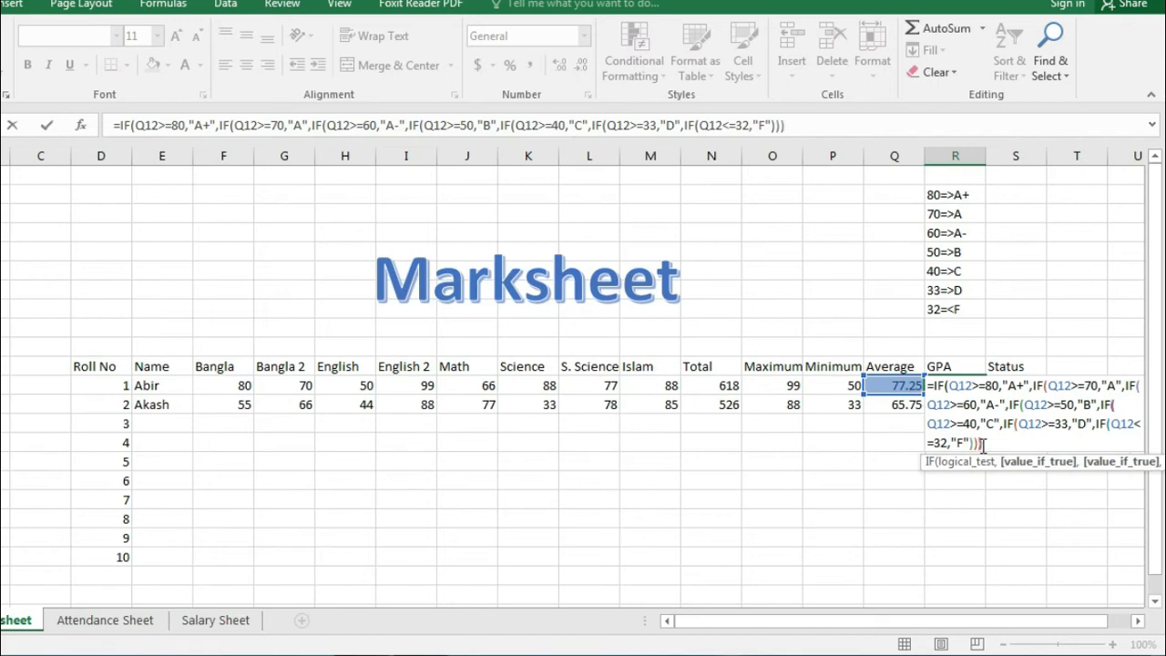
text()))
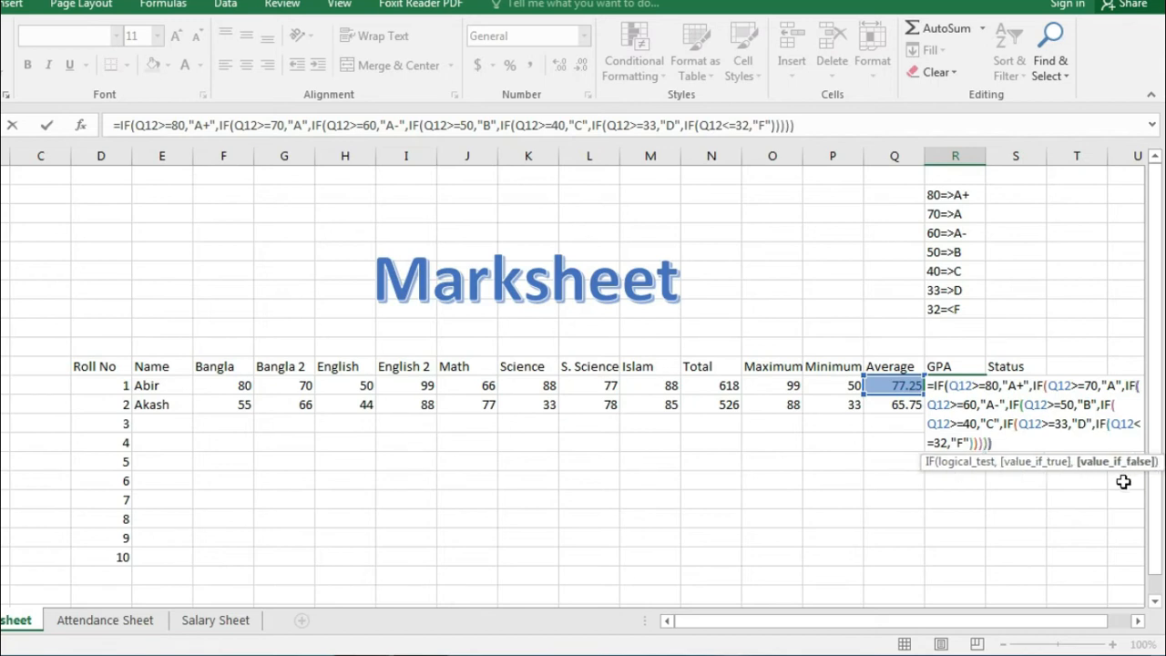
text()))
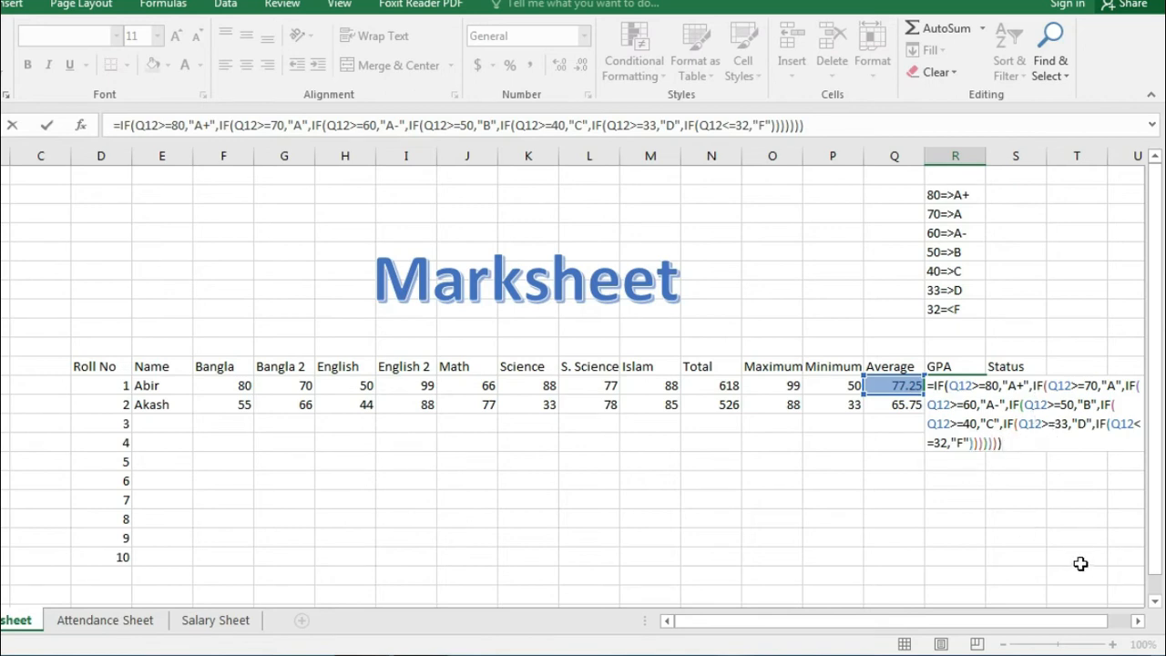
key(Return)
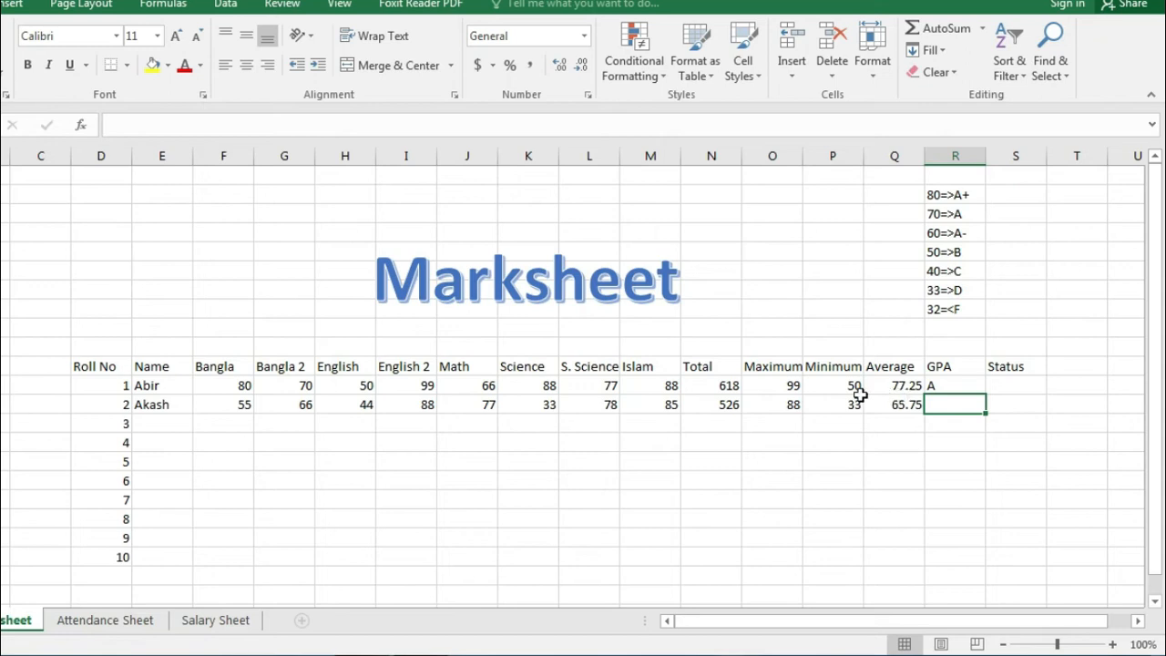
Step: Fill the GPA formula from R12 down to the second student's row, R13
click(971, 388)
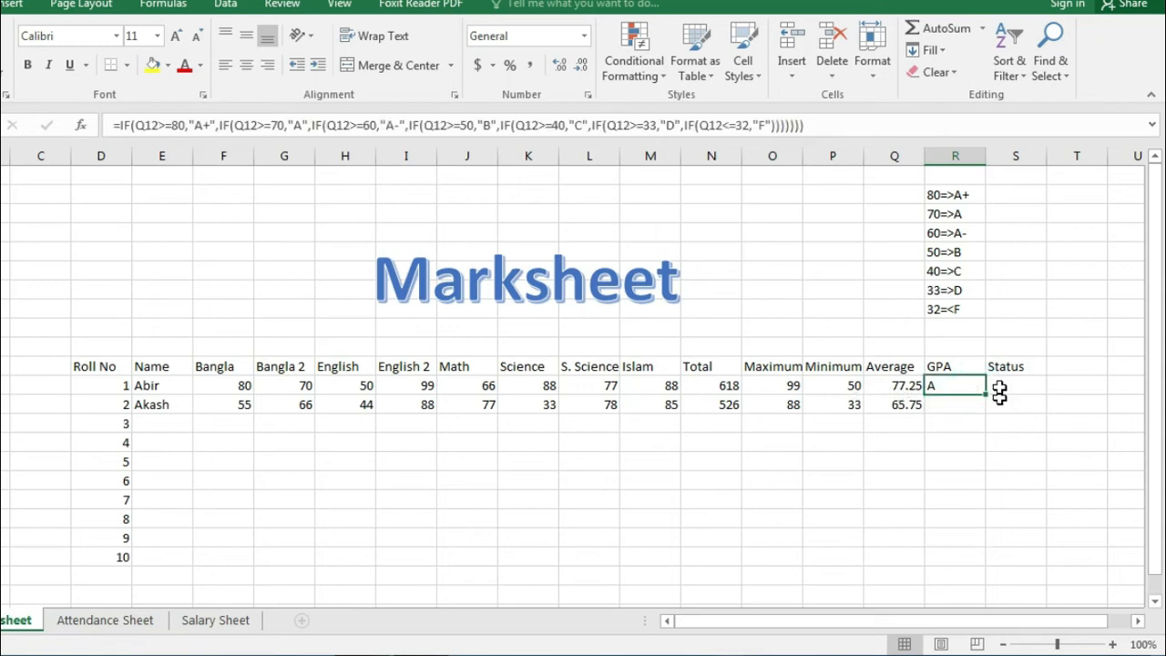
drag(985, 396, 984, 415)
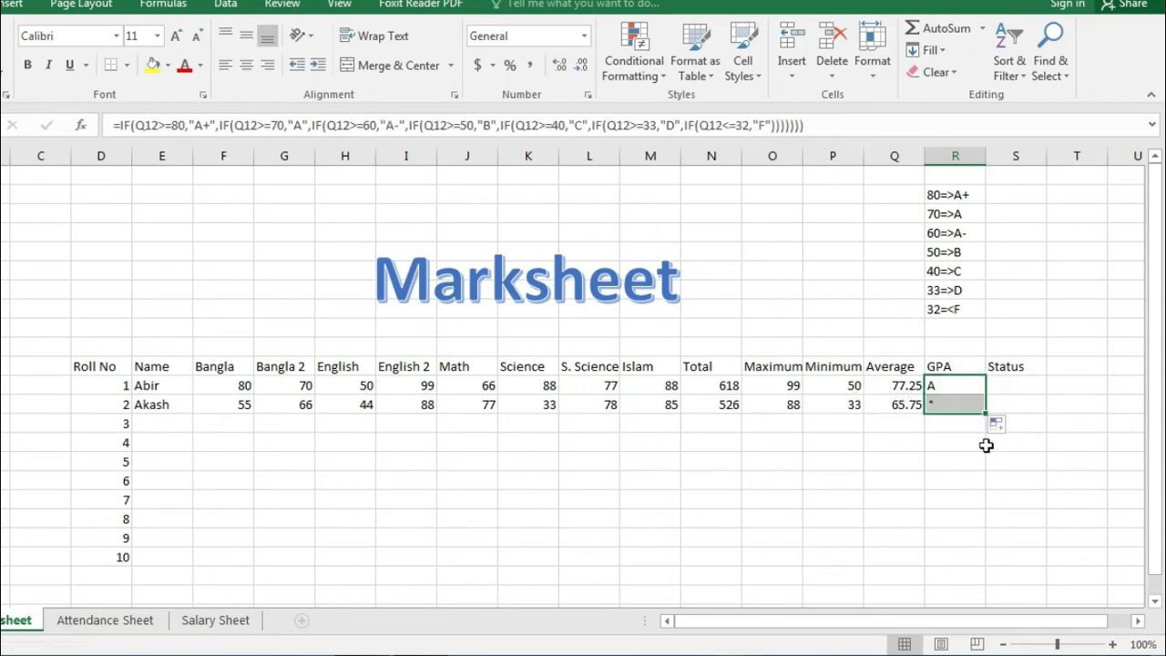
click(948, 432)
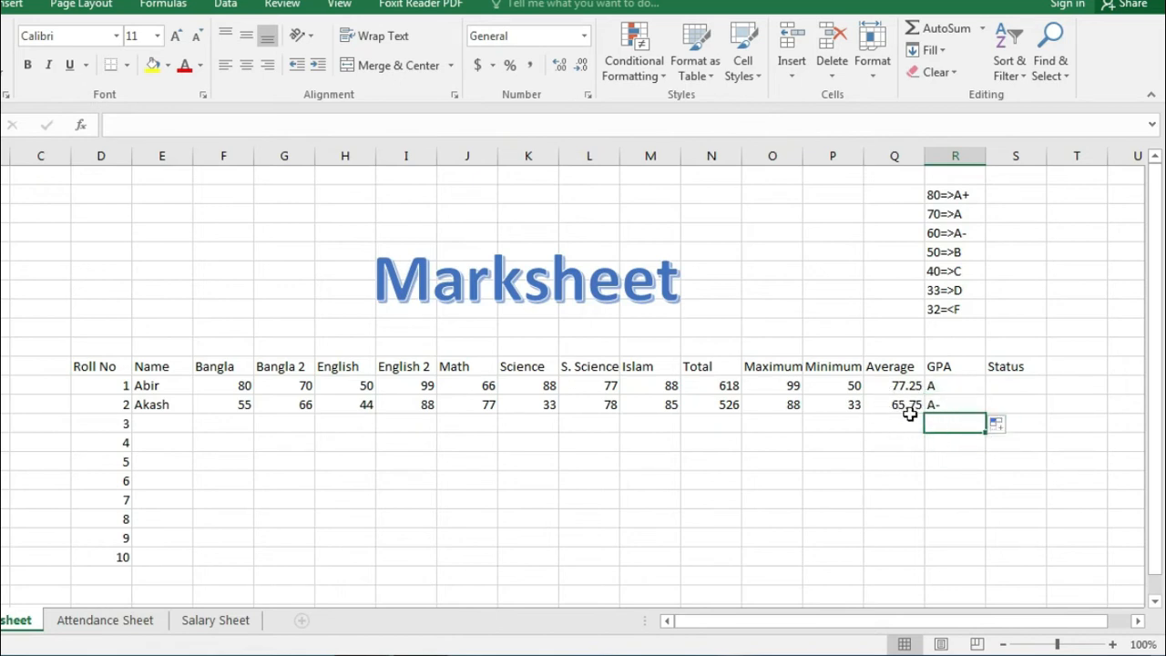
Step: Enter the first student's status formula in S12, testing the minimum mark against 33: =IF(P12>=33,"Pass","Fail")
click(1006, 388)
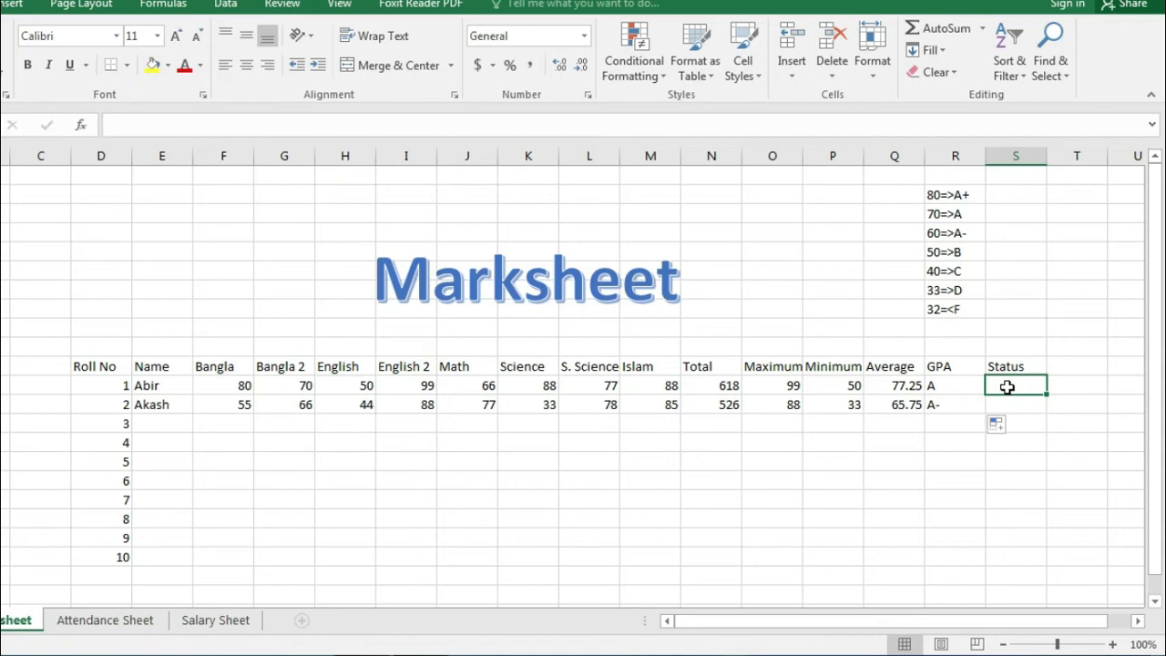
double_click(1006, 387)
text(=)
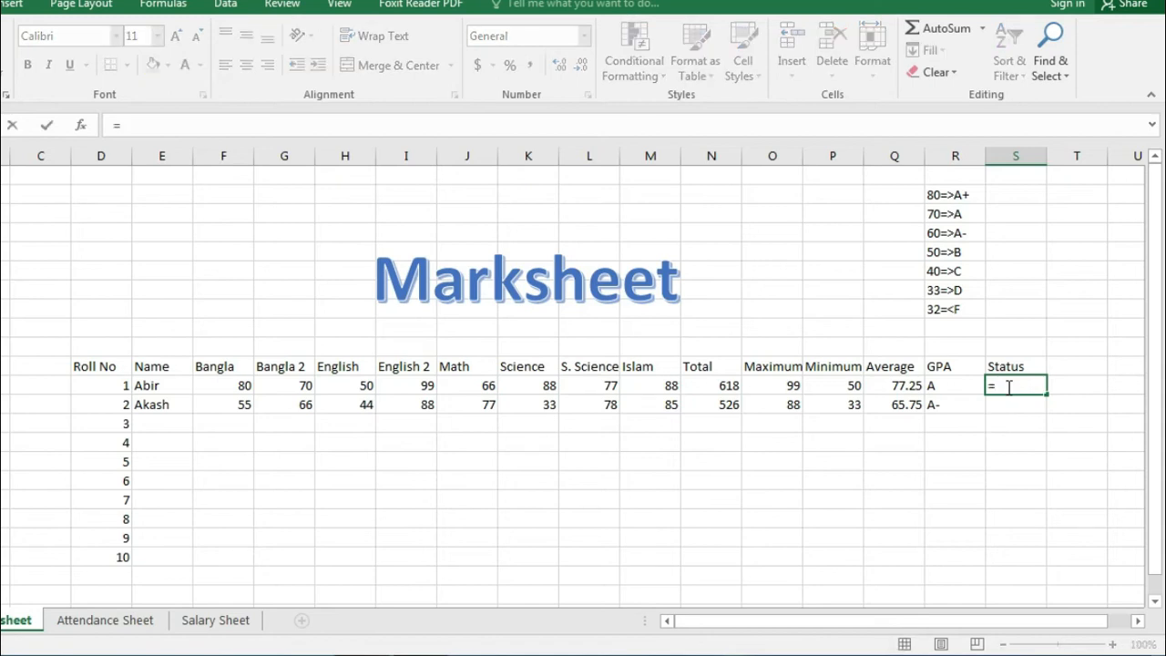
text(if)
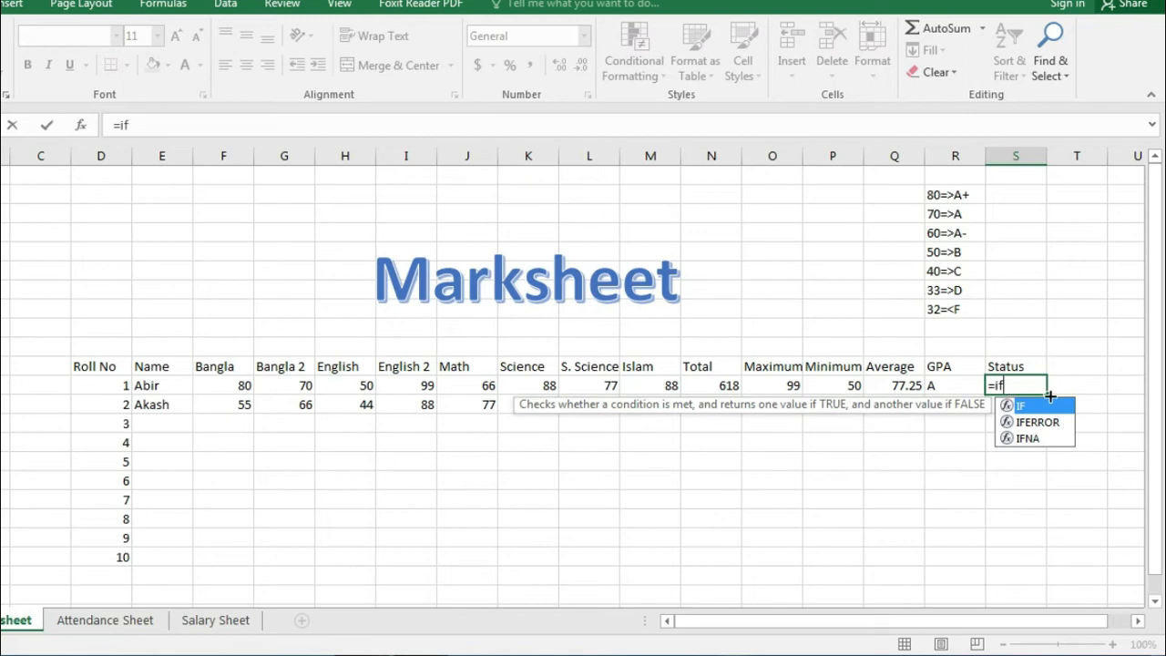
double_click(1039, 405)
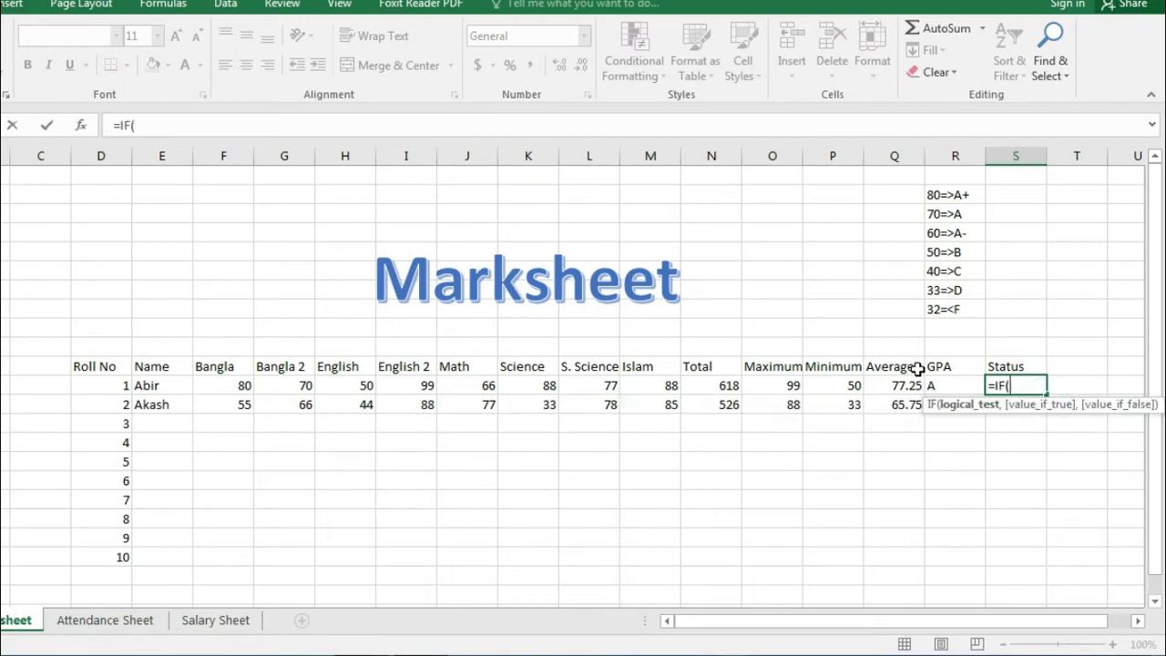
click(835, 385)
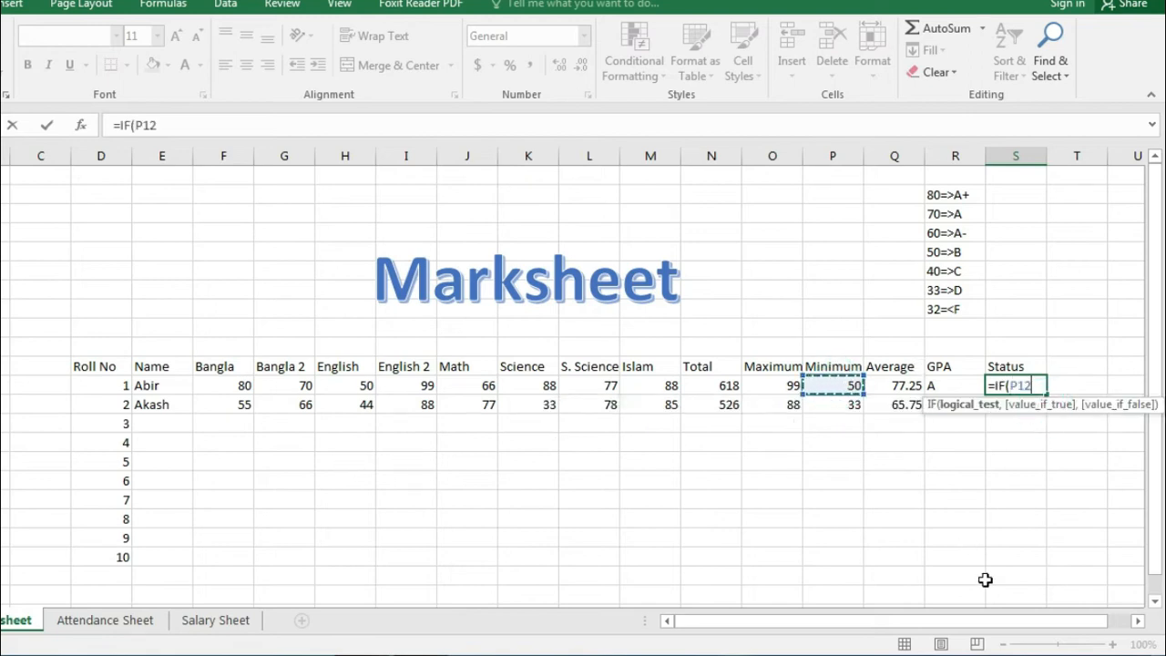
text(>)
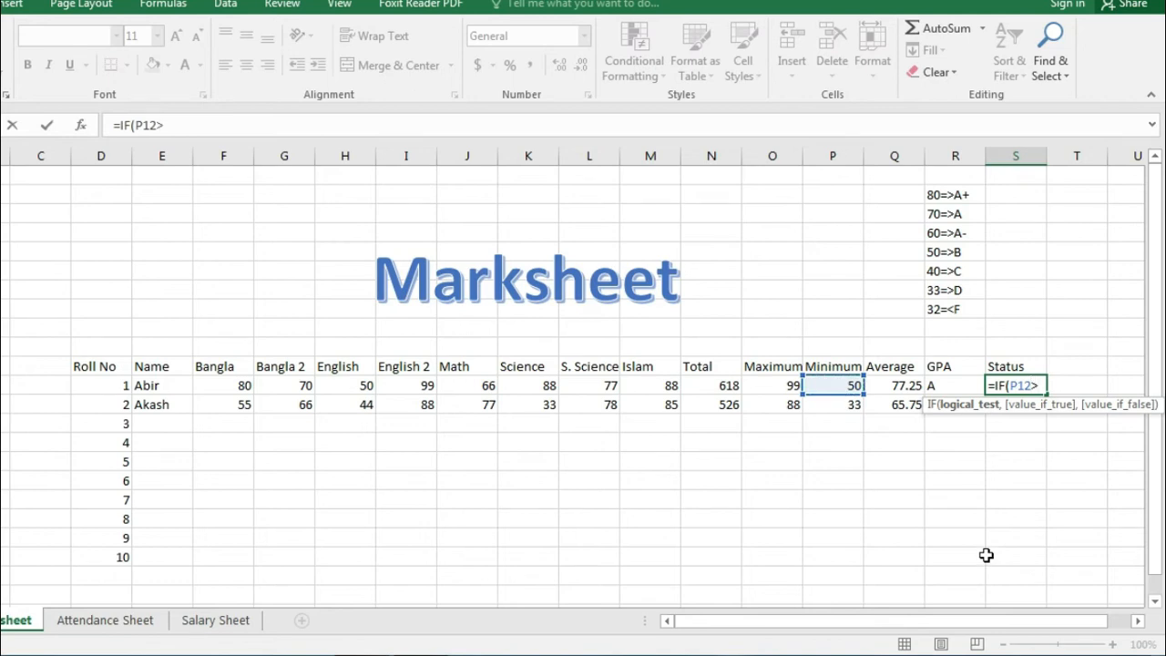
text(=33)
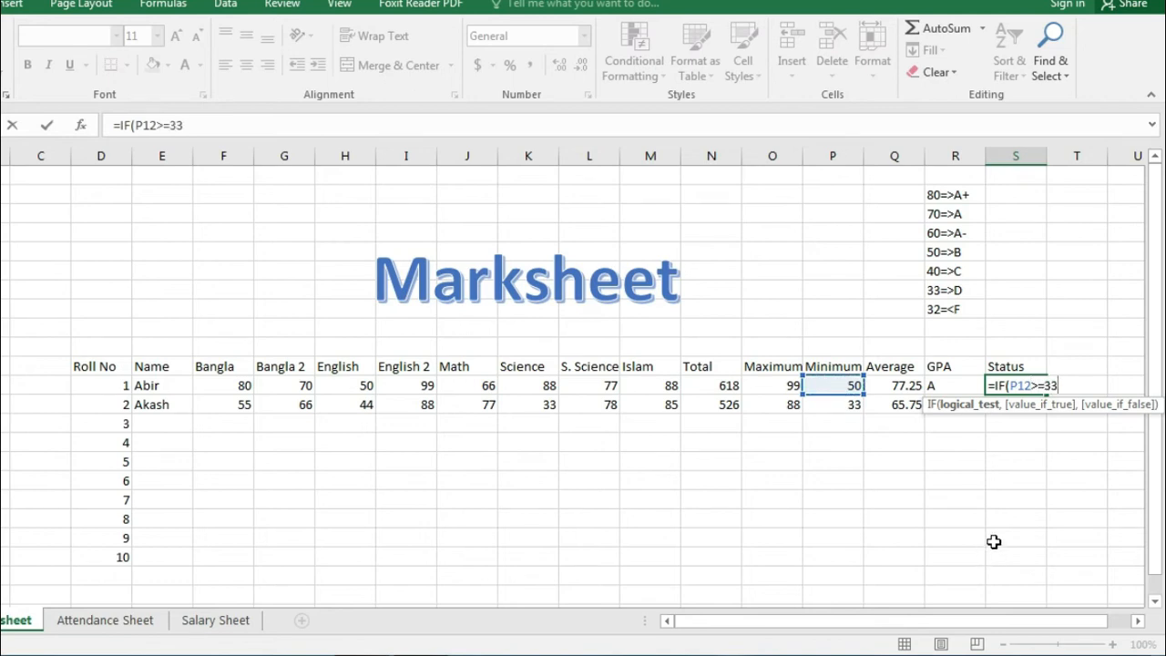
text(,"Pass)
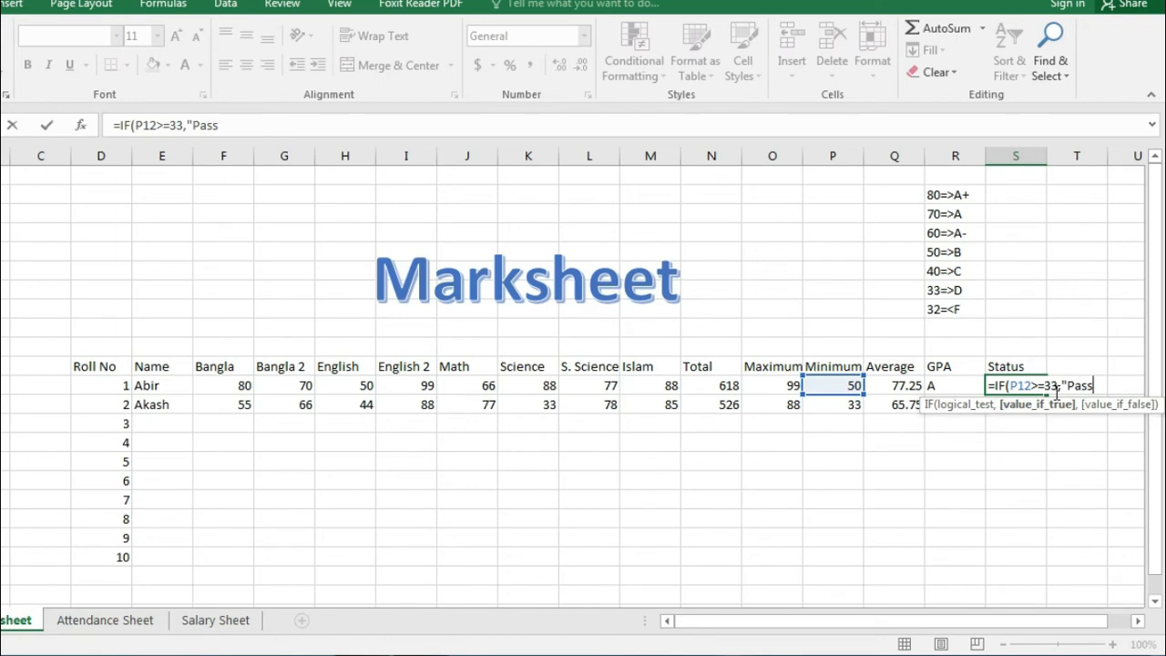
text(","Fail")
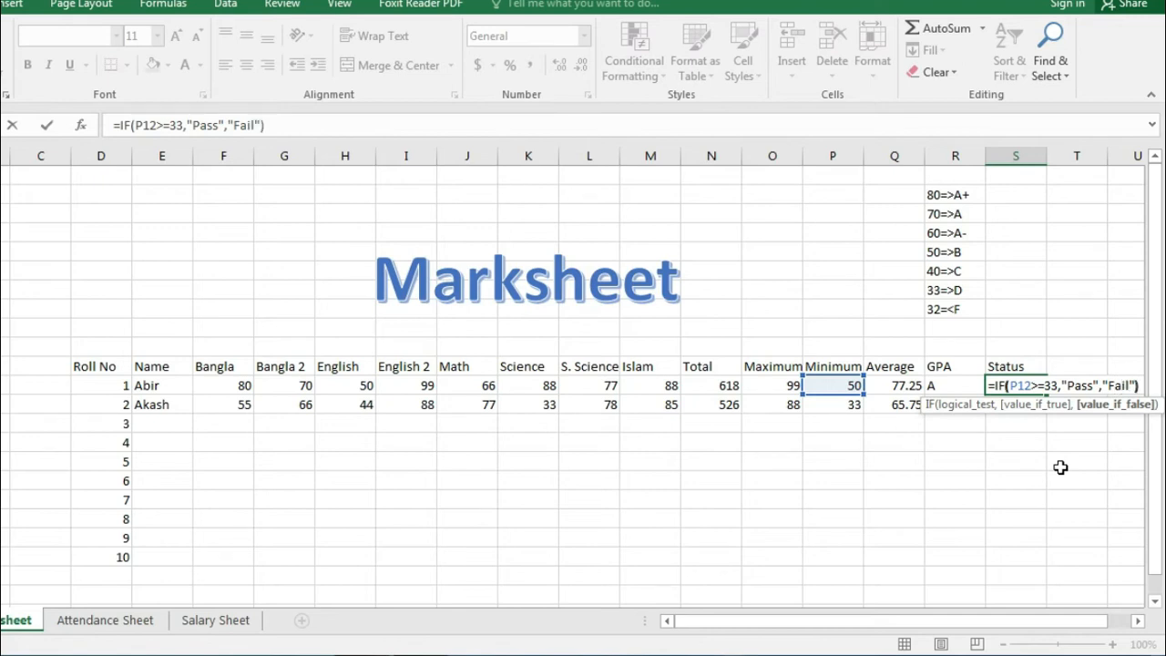
key(Return)
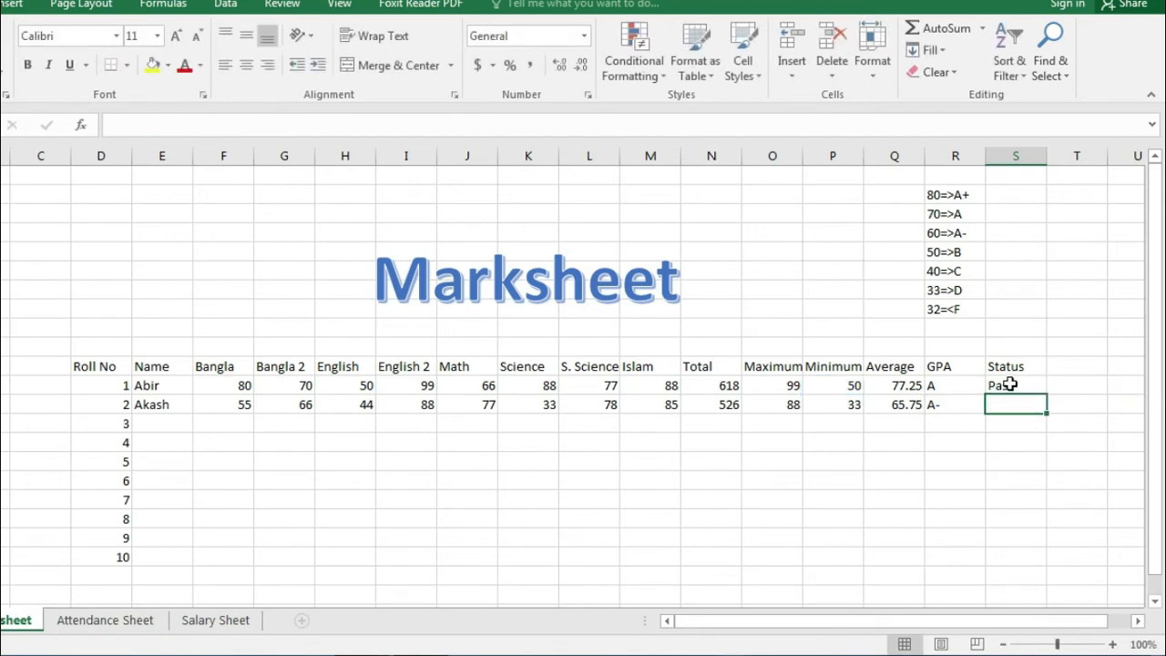
Step: Fill the Pass/Fail status formula from S12 down to the second student's row, S13
click(1010, 385)
drag(1049, 397, 1048, 412)
click(1013, 428)
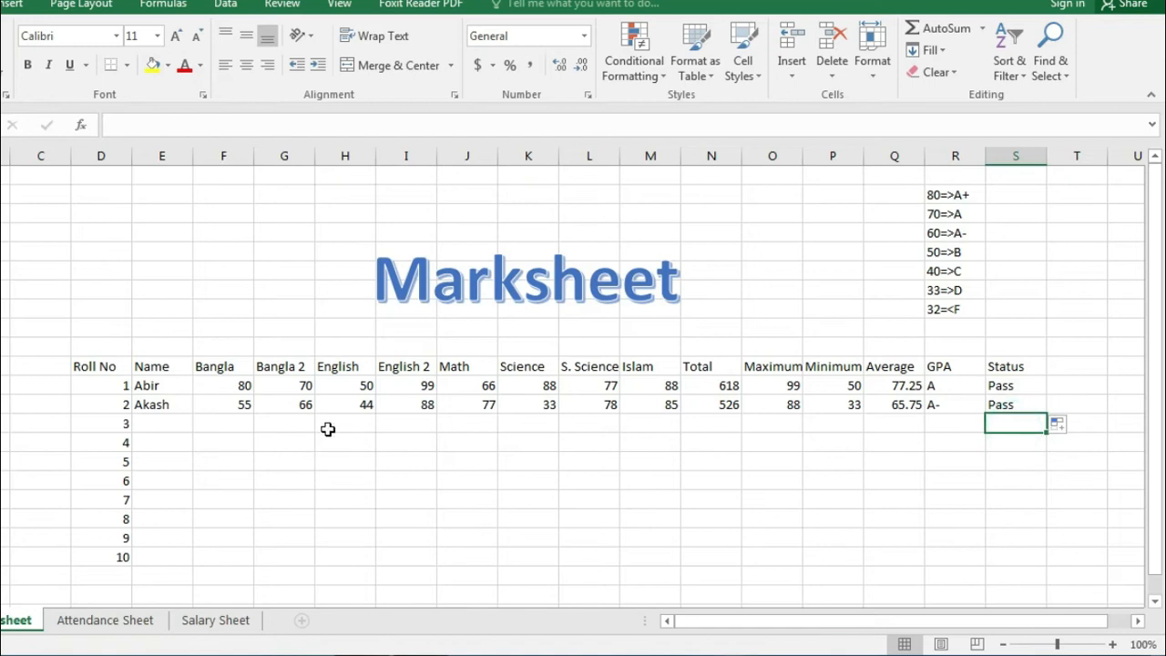
Step: Set the second student's English 2 mark to 31 to test the status formula
click(413, 407)
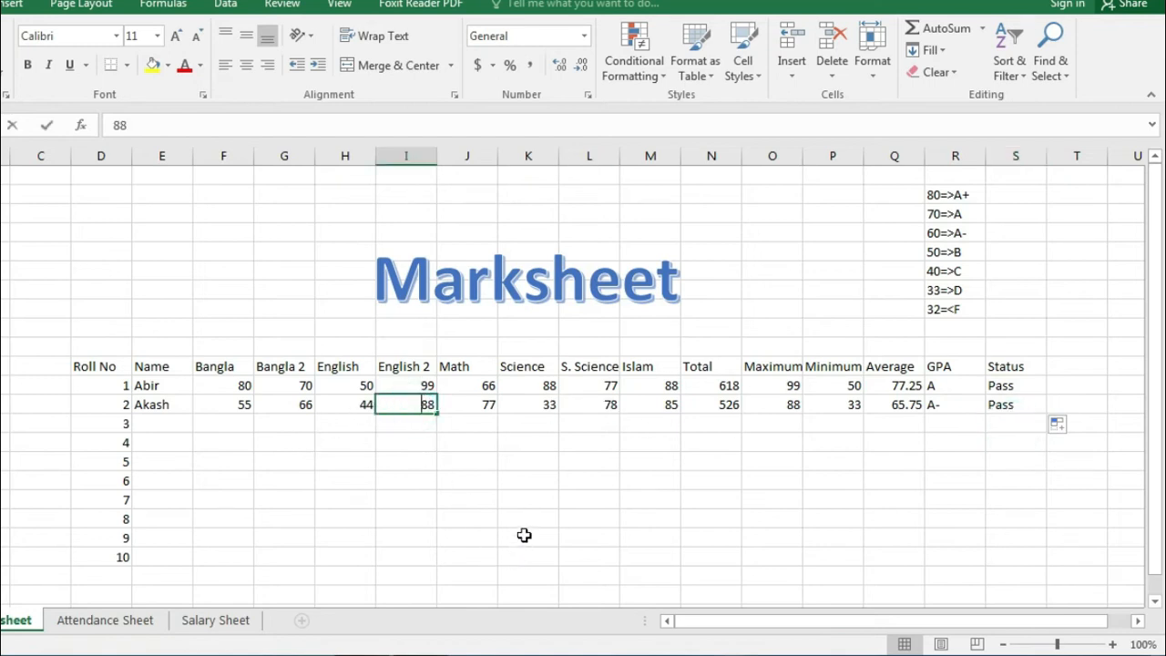
text(31)
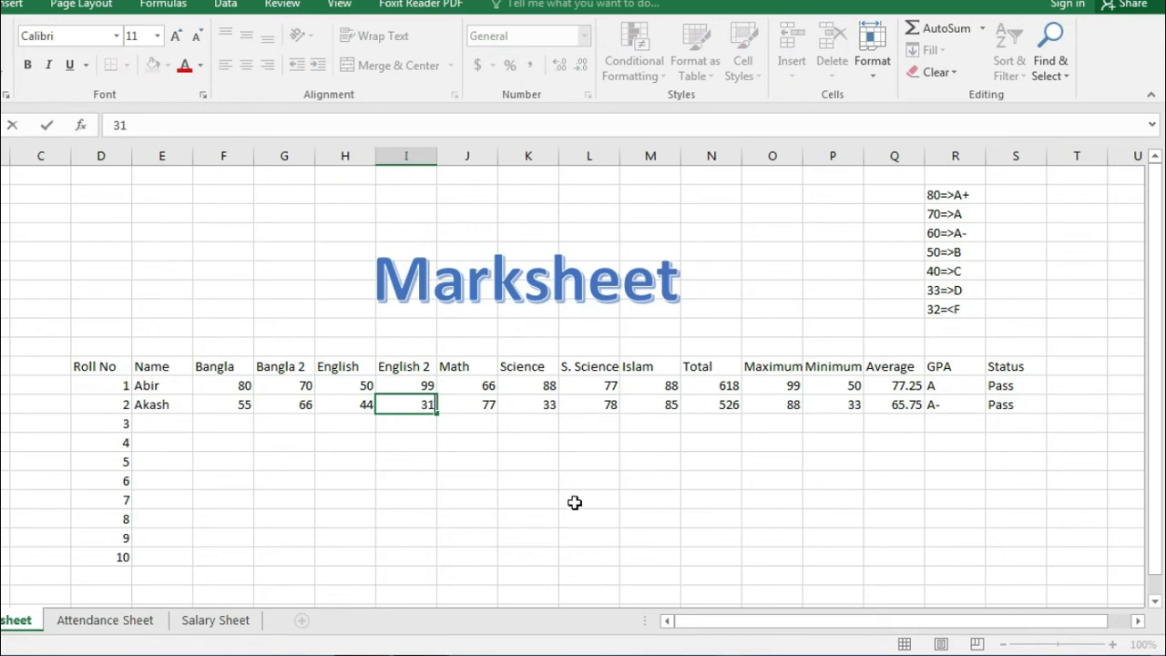
click(574, 502)
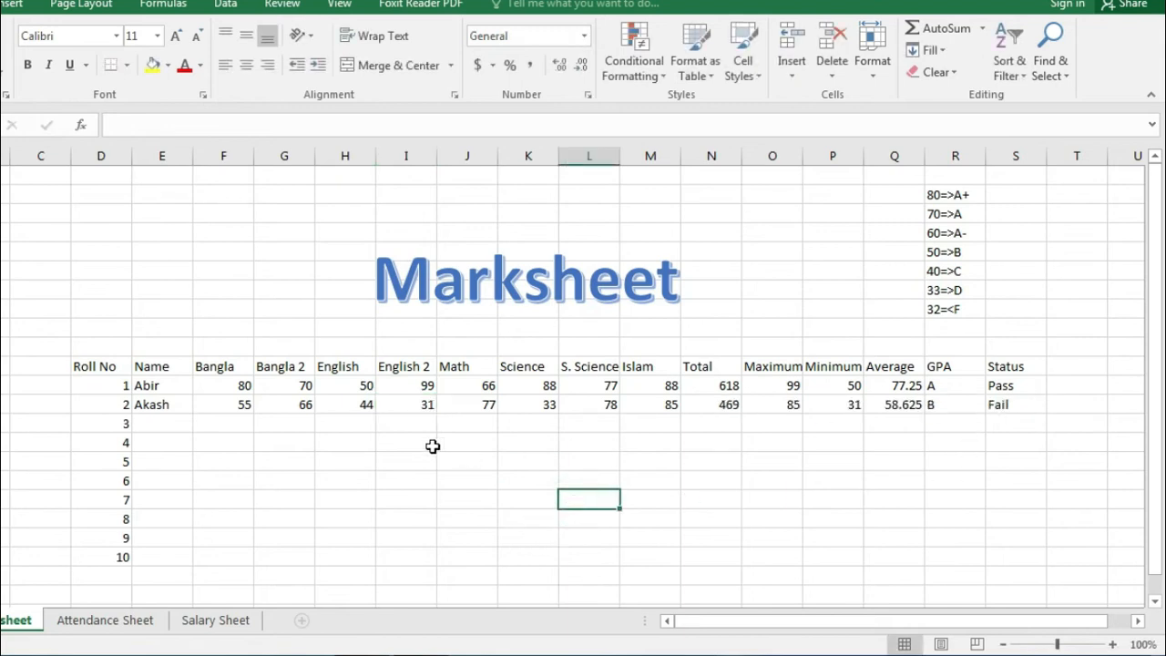
click(907, 481)
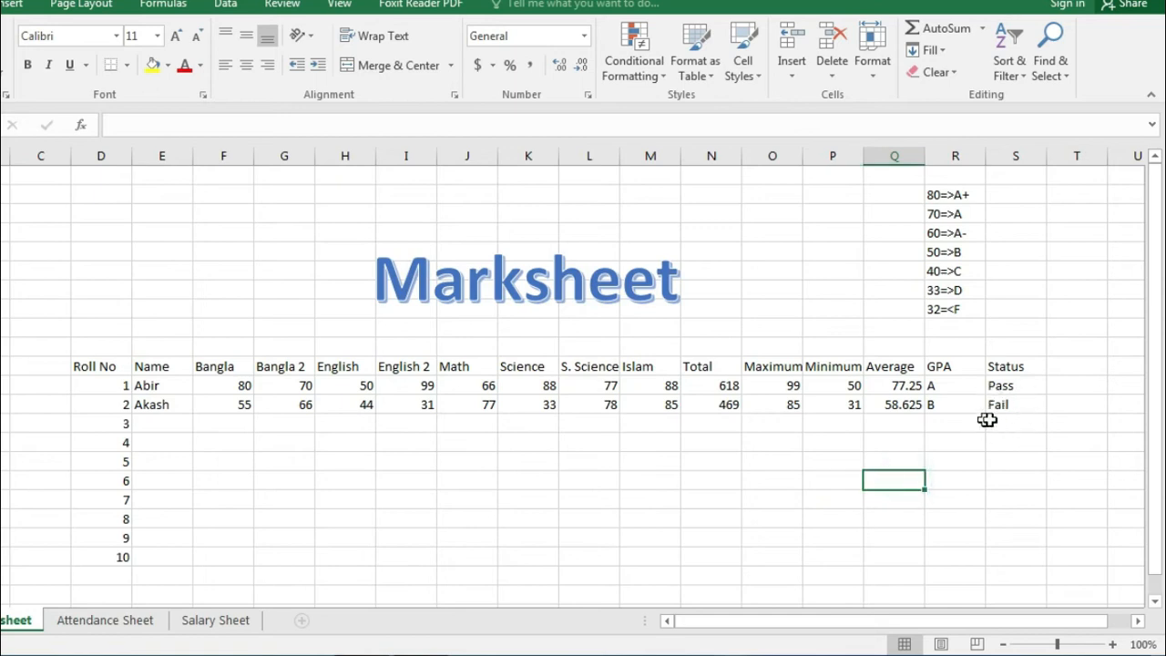
Step: Set the second student's English 2 mark to 33
click(414, 400)
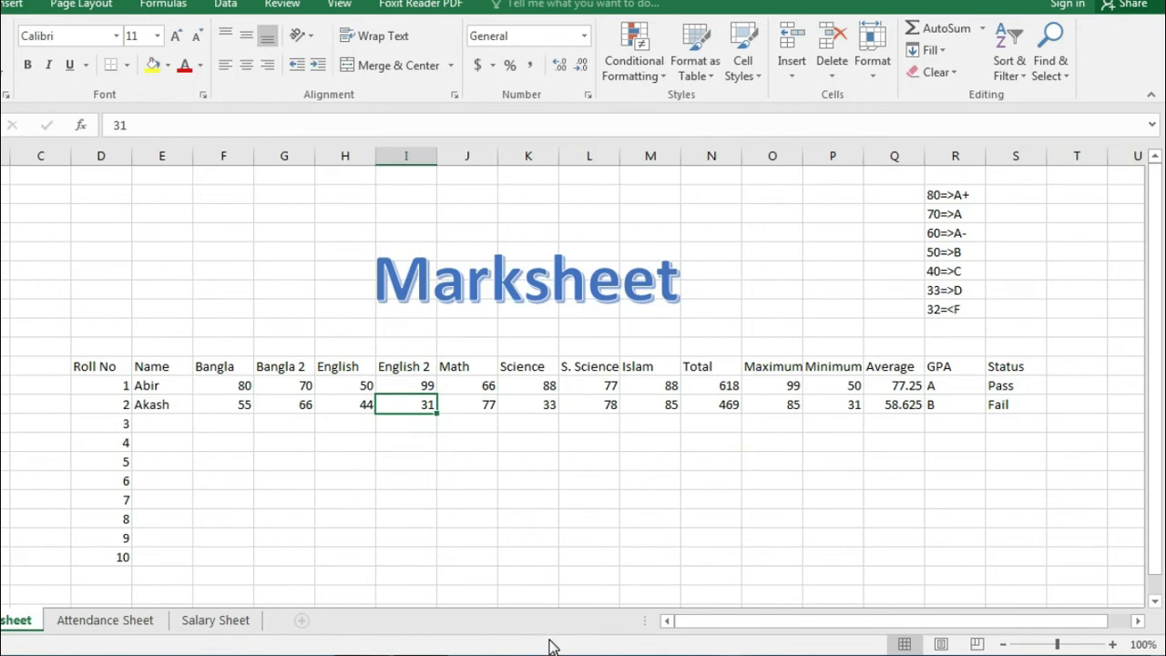
text(33)
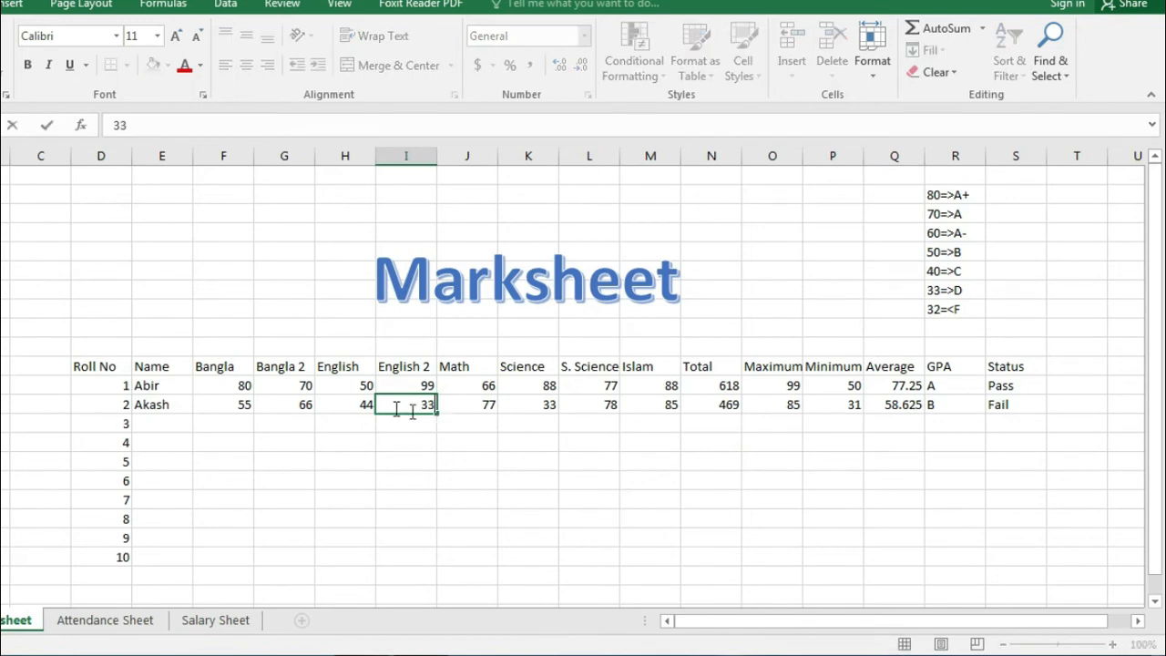
click(1078, 401)
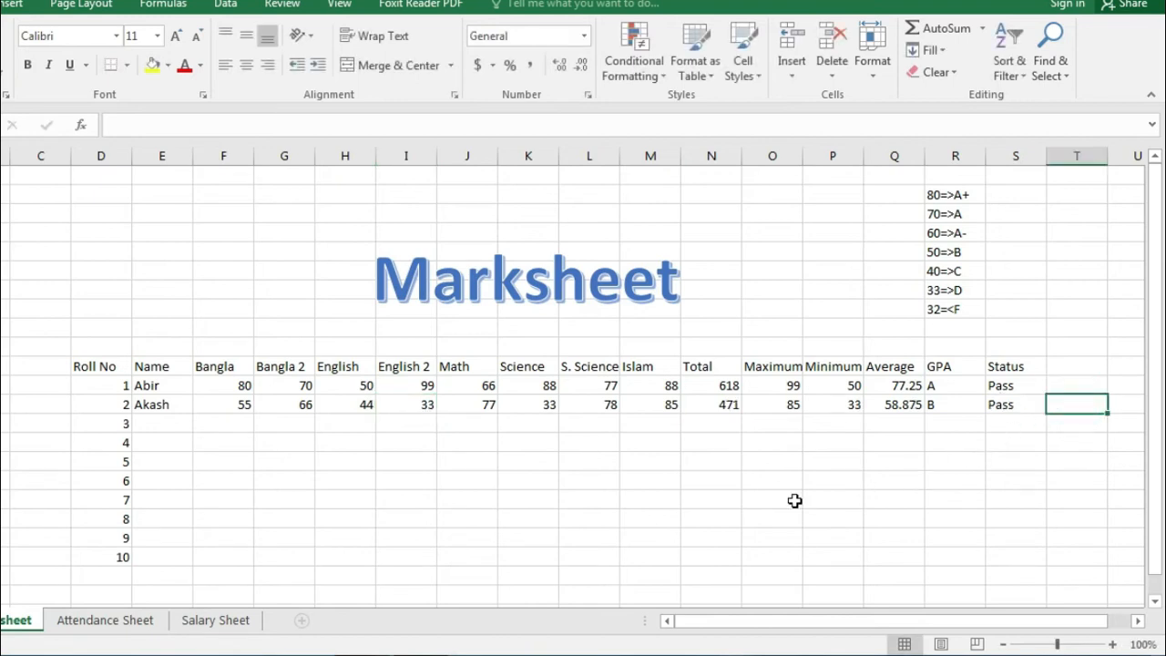
Step: Clear the unused marksheet rows from roll number 3 through 10, across columns D to S
drag(117, 425, 1039, 568)
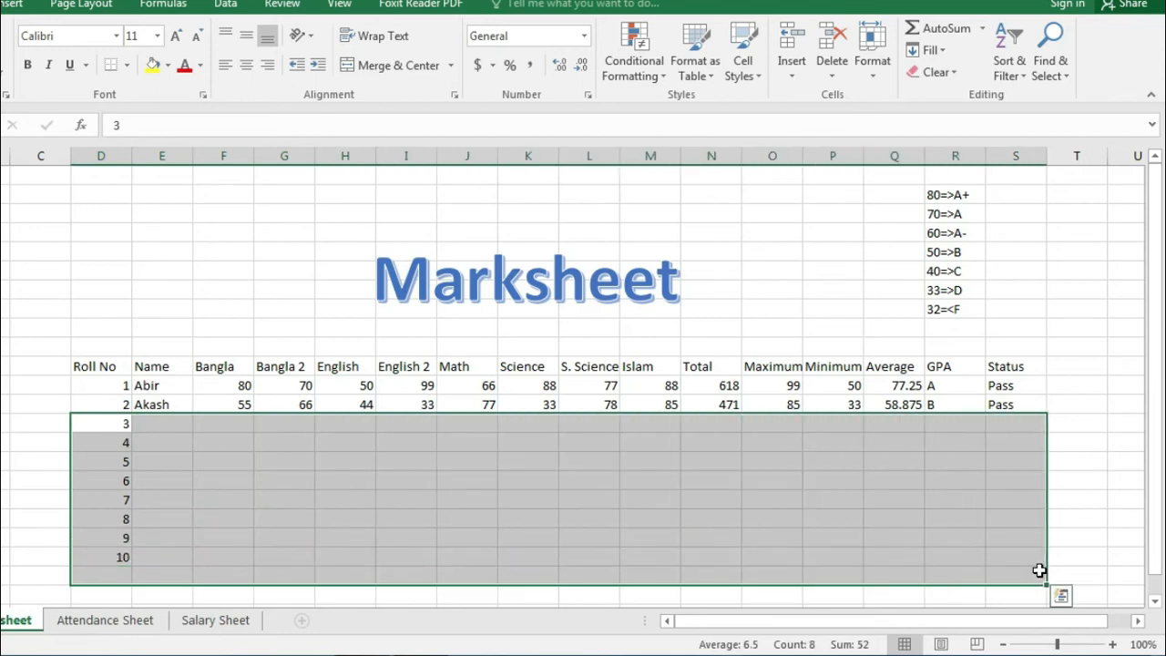
key(Delete)
click(872, 518)
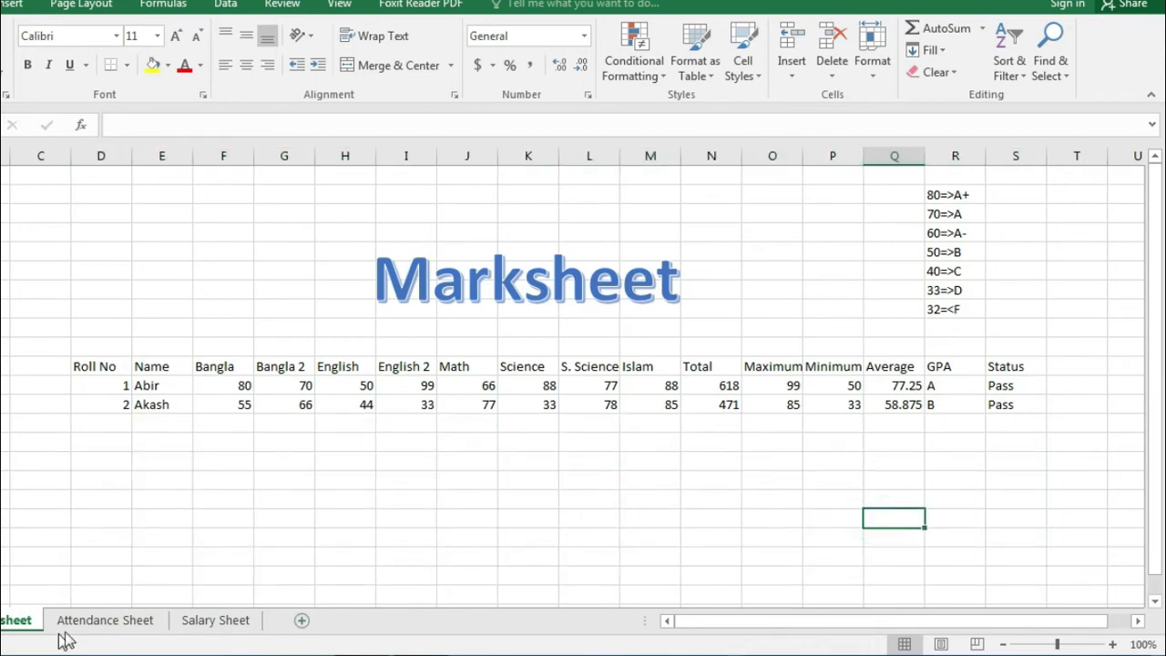
Step: Add a blue WordArt title reading "Attendance Sheet" on the Attendance Sheet worksheet and place it near the top of the sheet
click(97, 628)
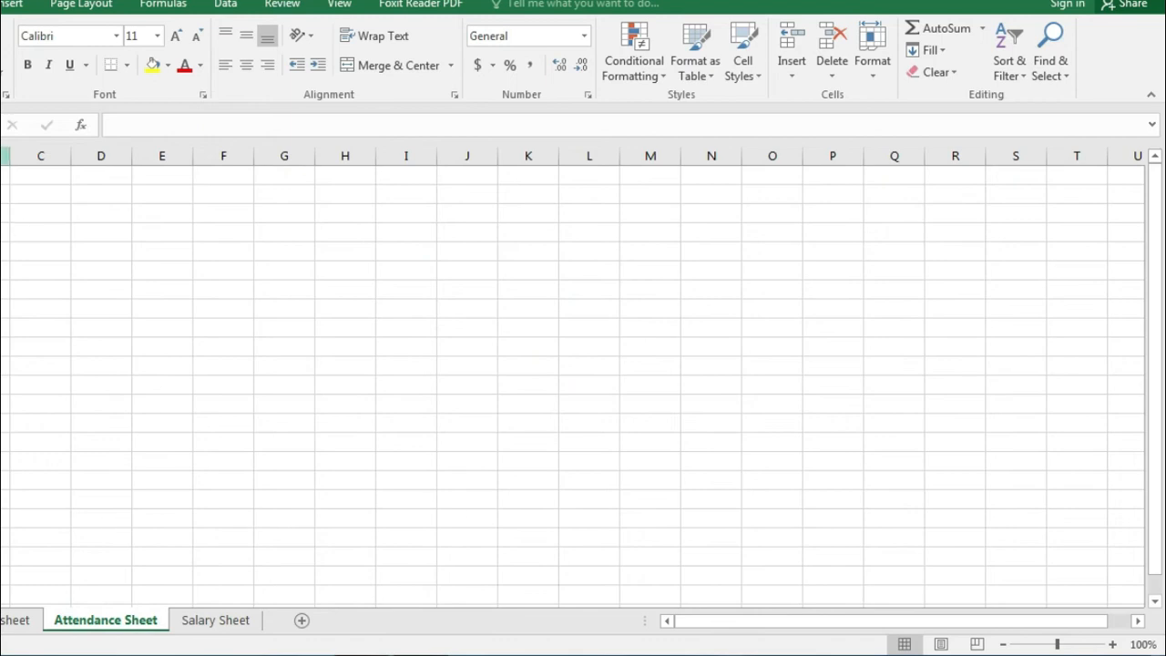
click(11, 6)
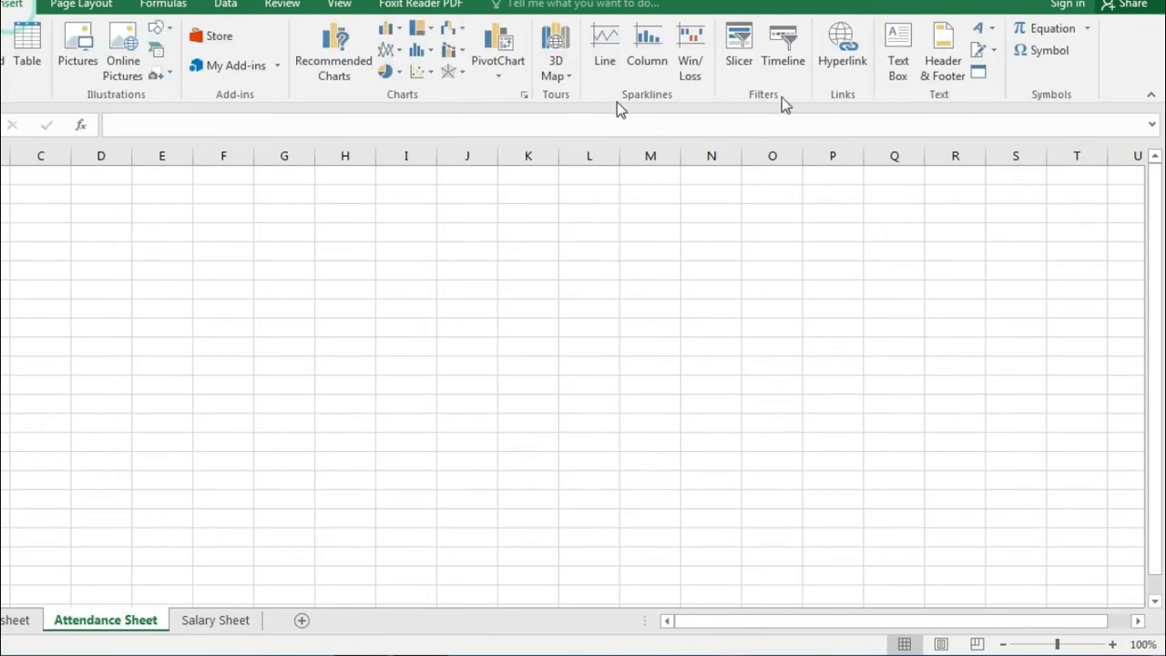
click(981, 28)
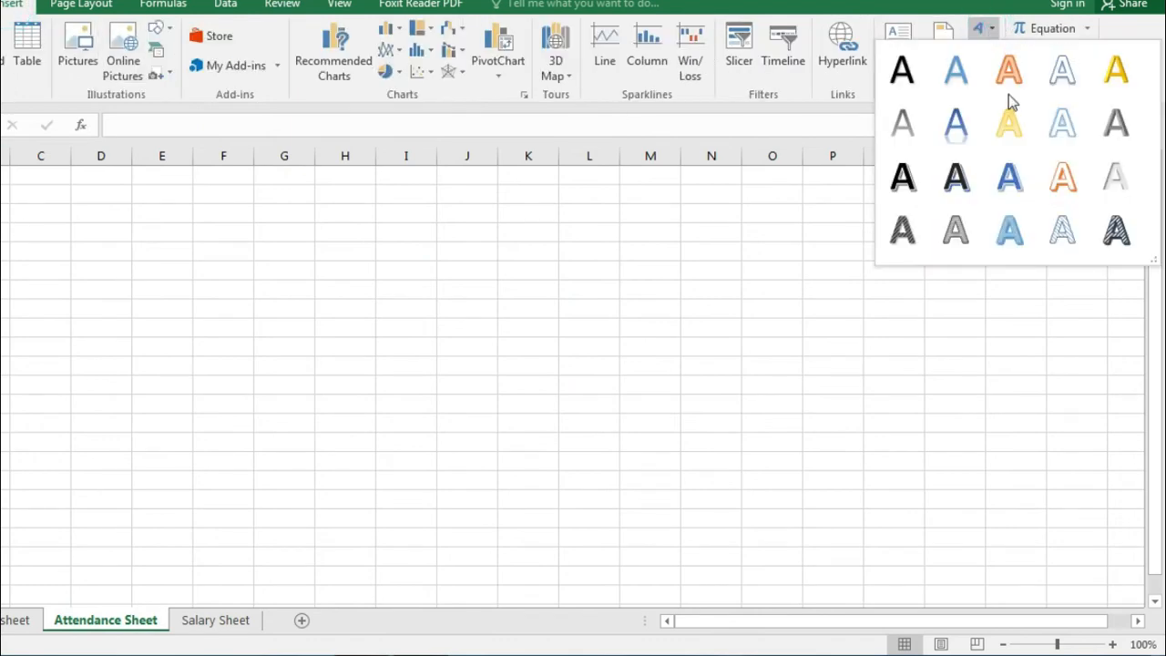
click(1012, 177)
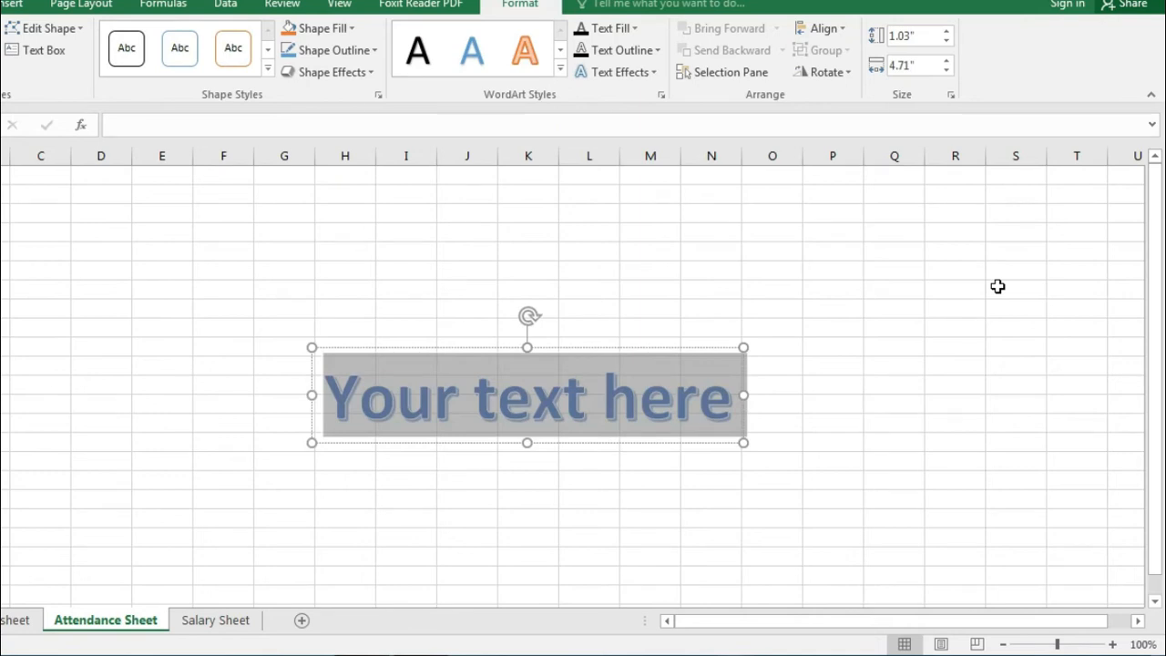
text(Att)
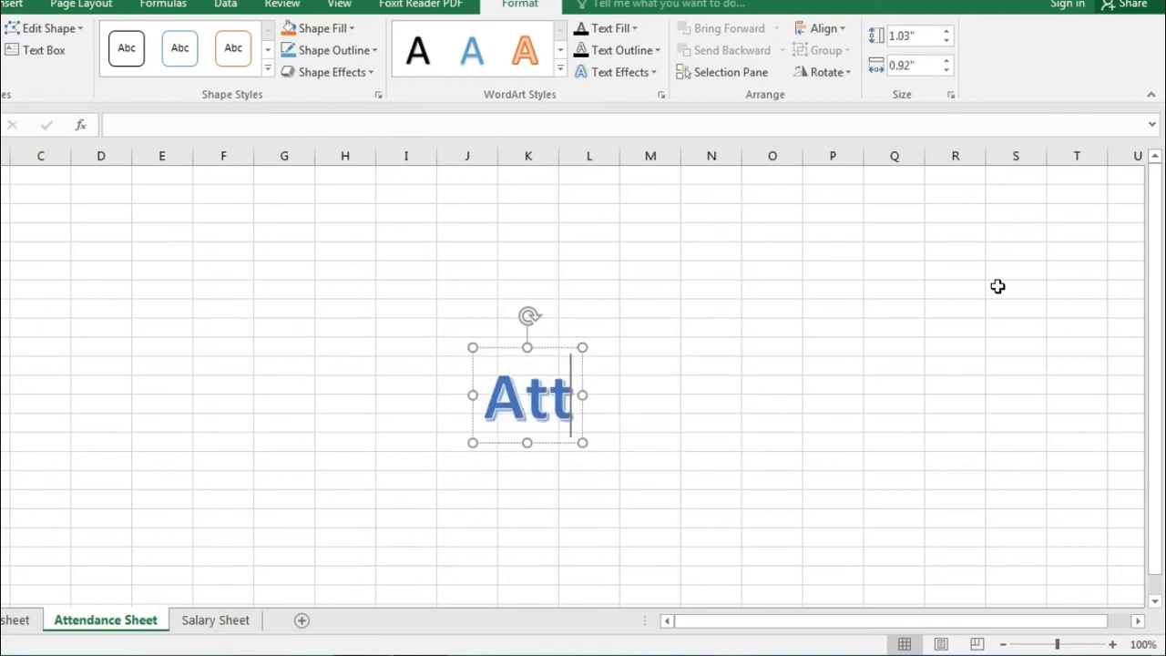
text(endanc)
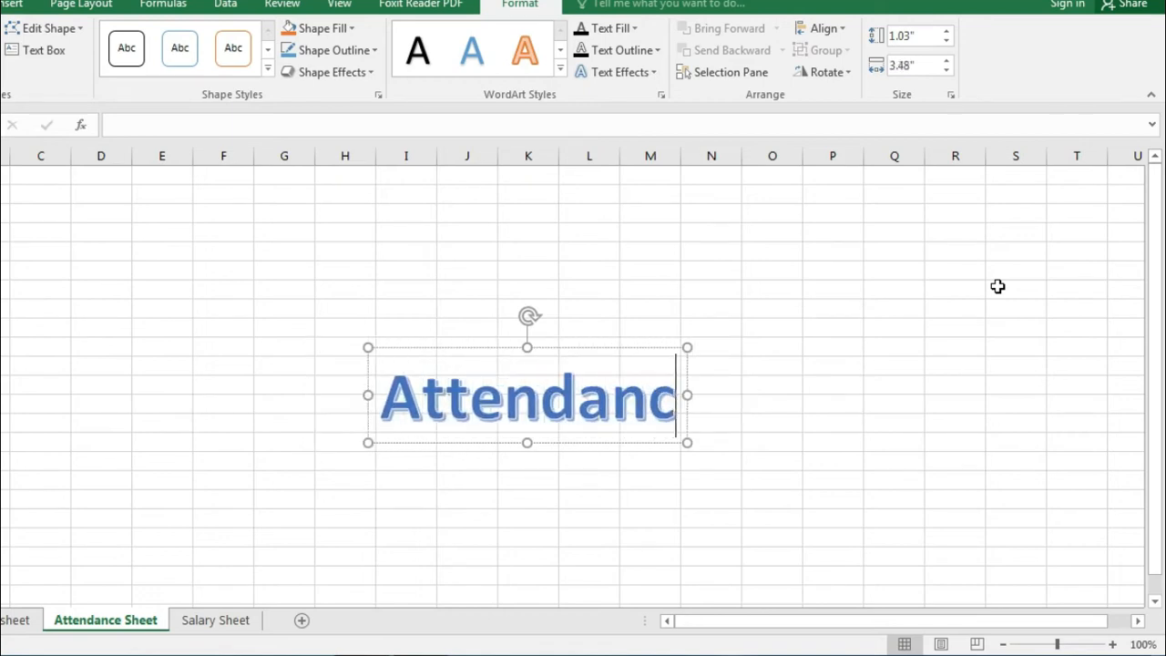
text(e S)
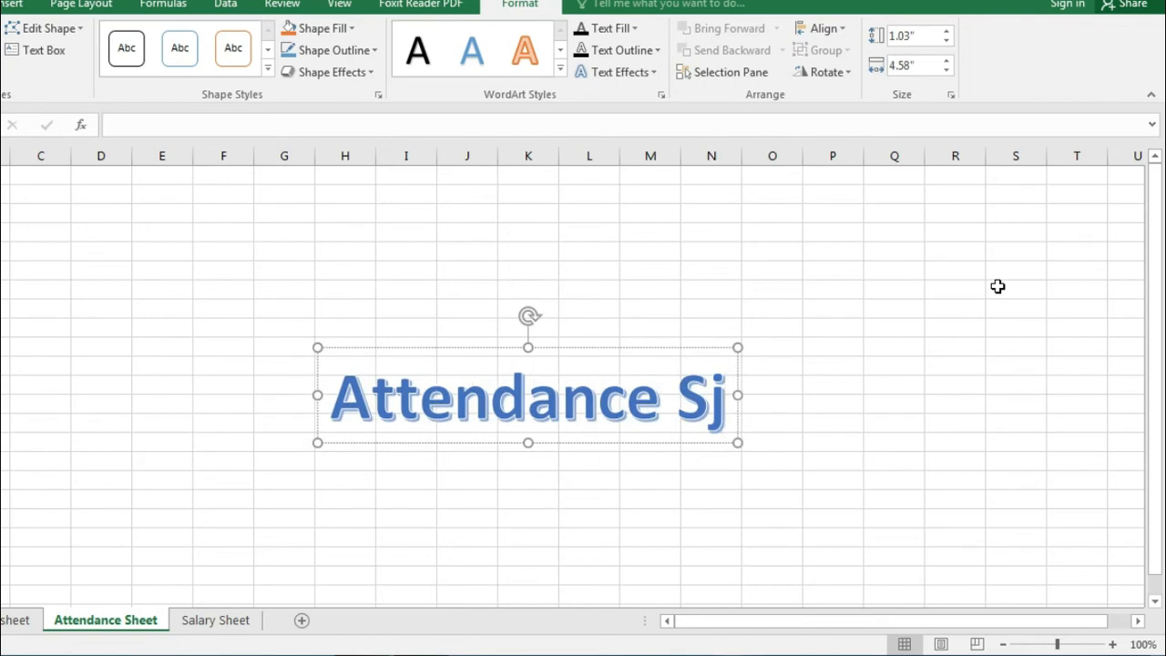
text(heet)
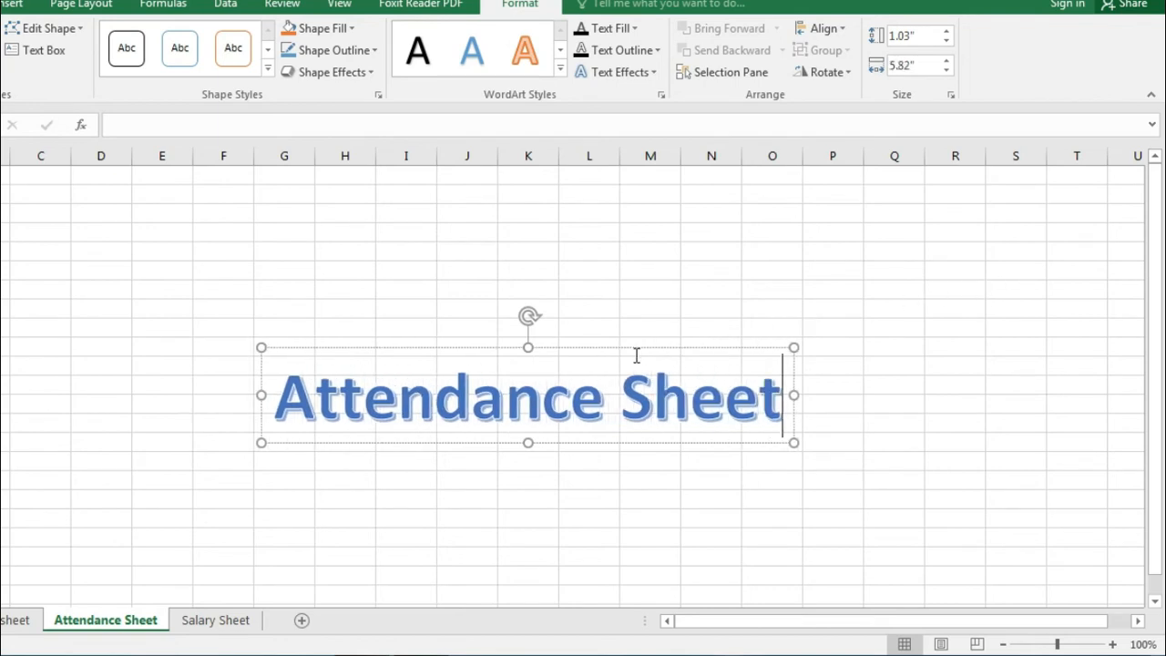
drag(635, 346, 635, 205)
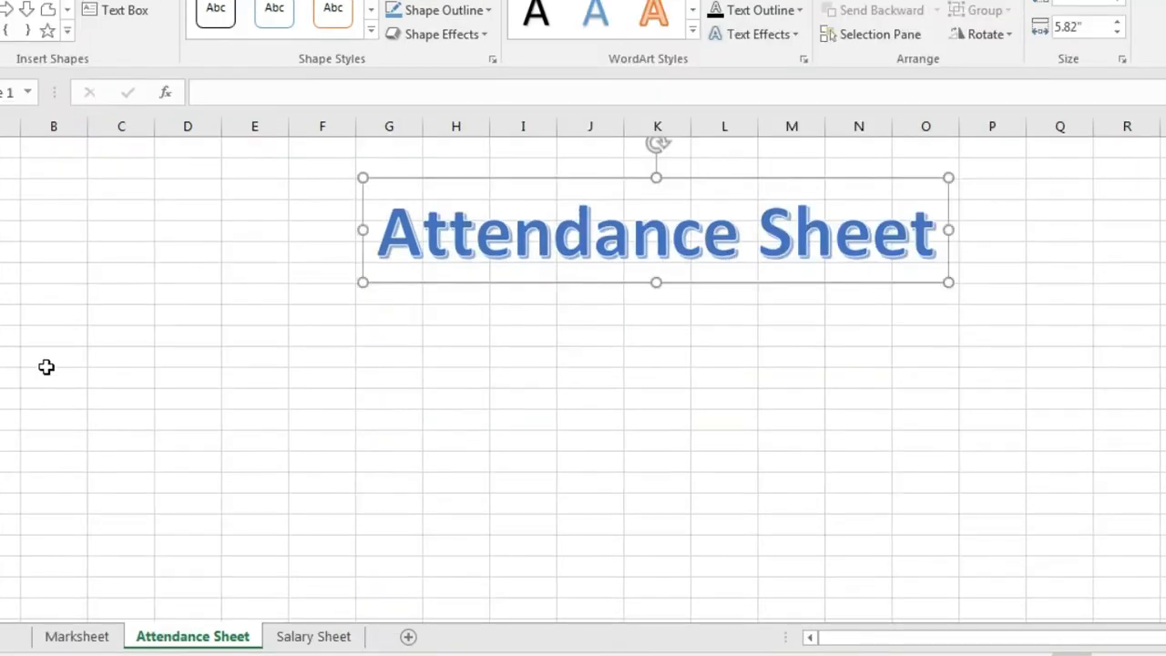
Step: Enter the column headings Id No, Name and Position in columns B, C and D below the title
click(55, 315)
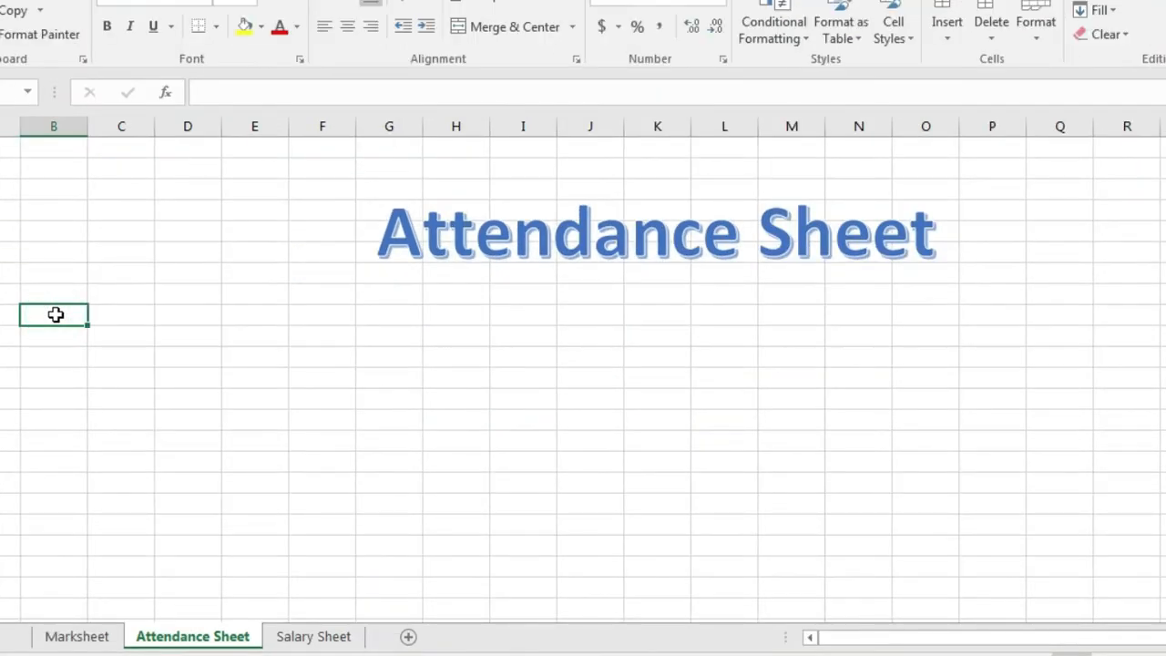
text(Id)
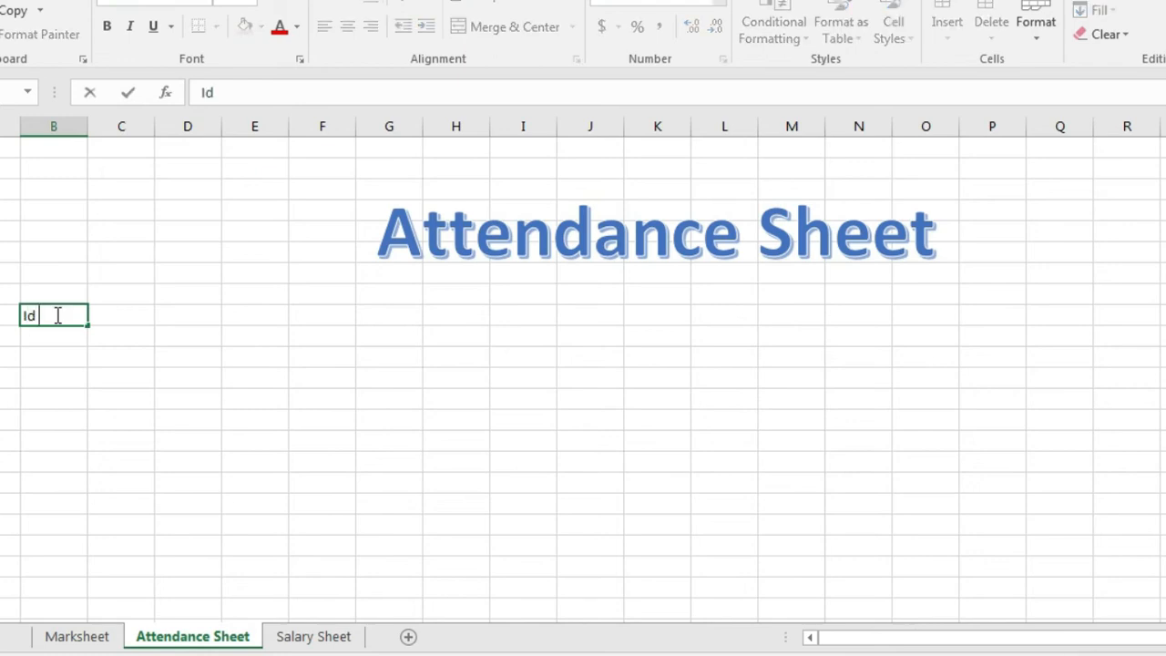
text( No)
key(Tab)
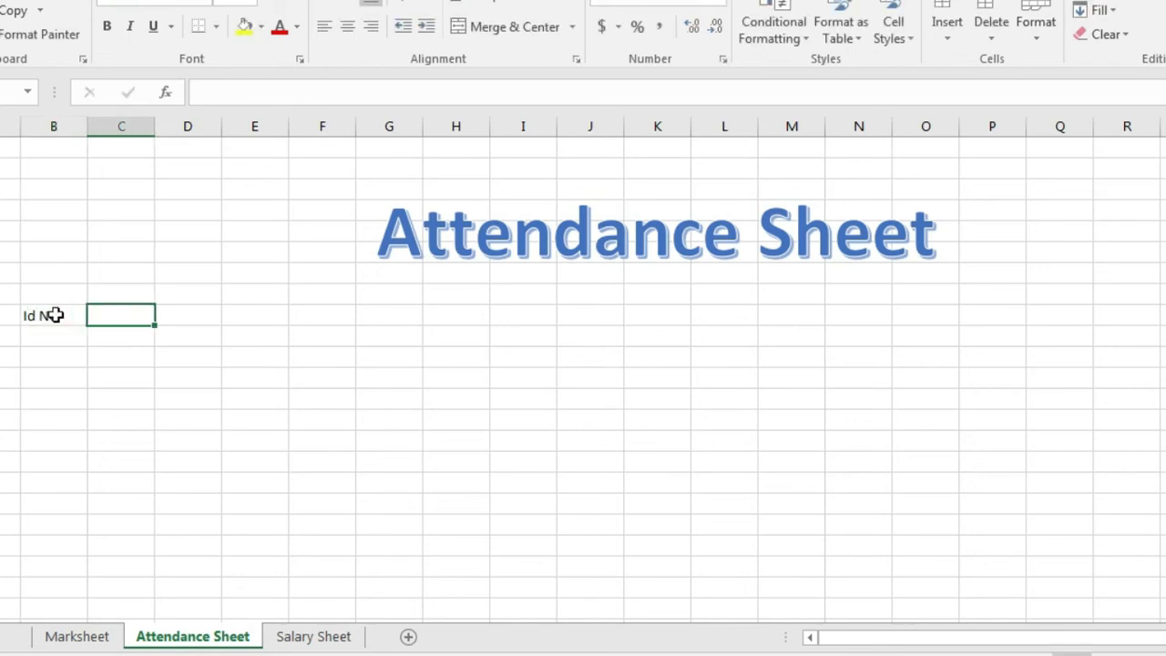
text(Name)
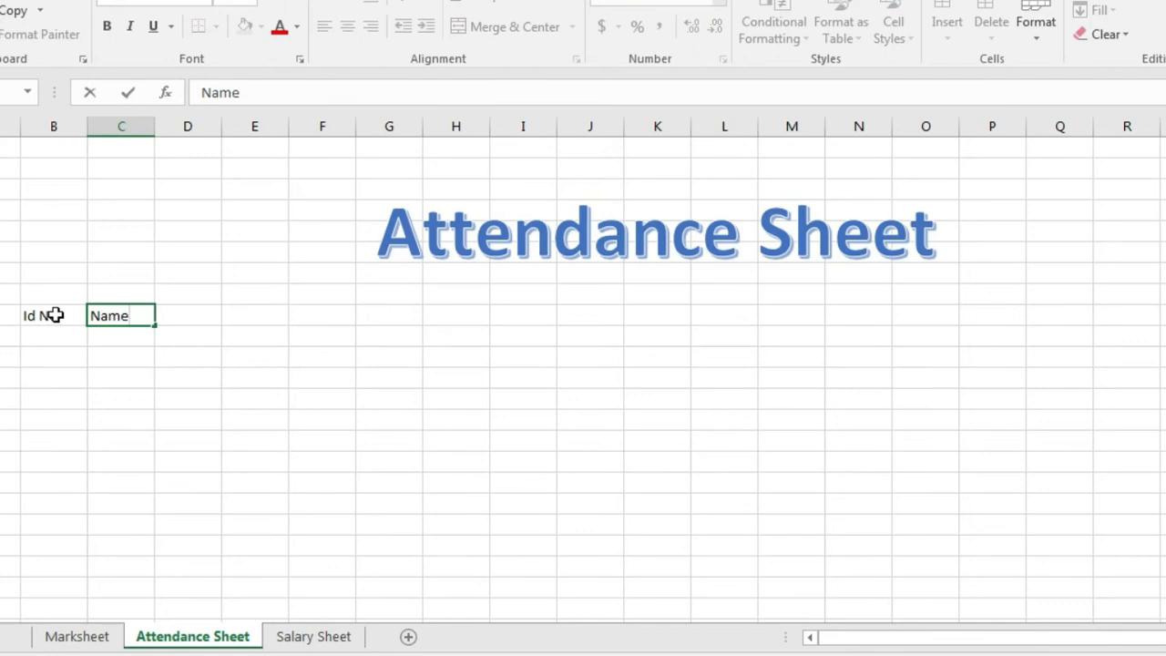
key(Tab)
text(Po)
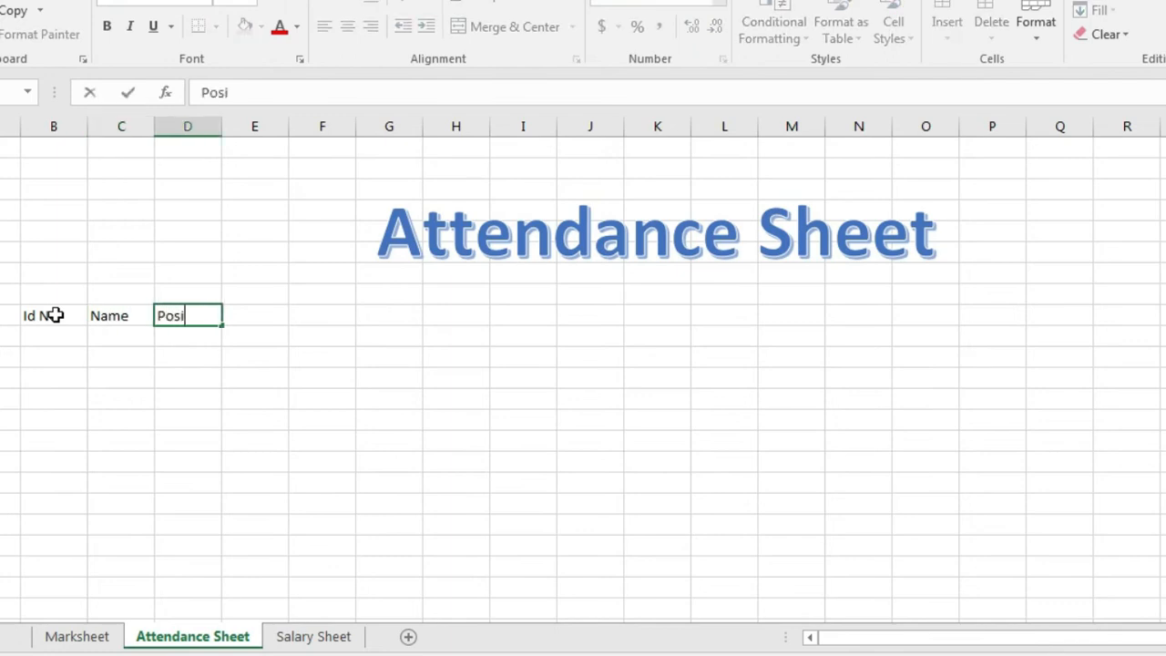
text(sition)
key(Tab)
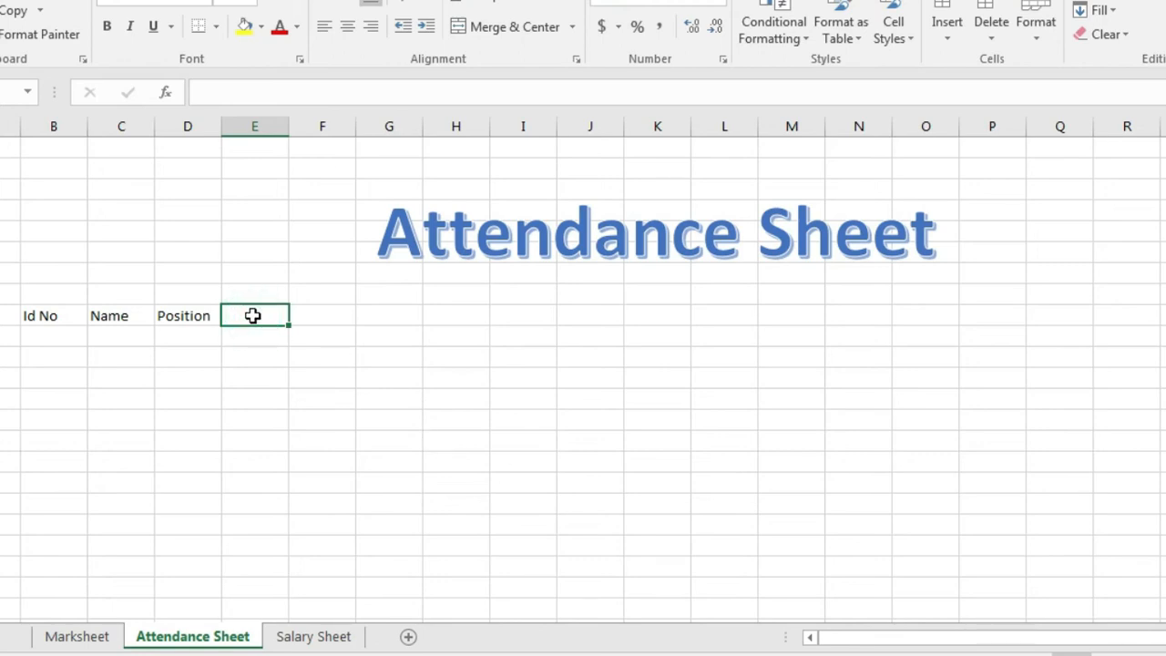
Step: Enter the date 9/1/2020 in column E of the heading row, beside Position
text(9/1/)
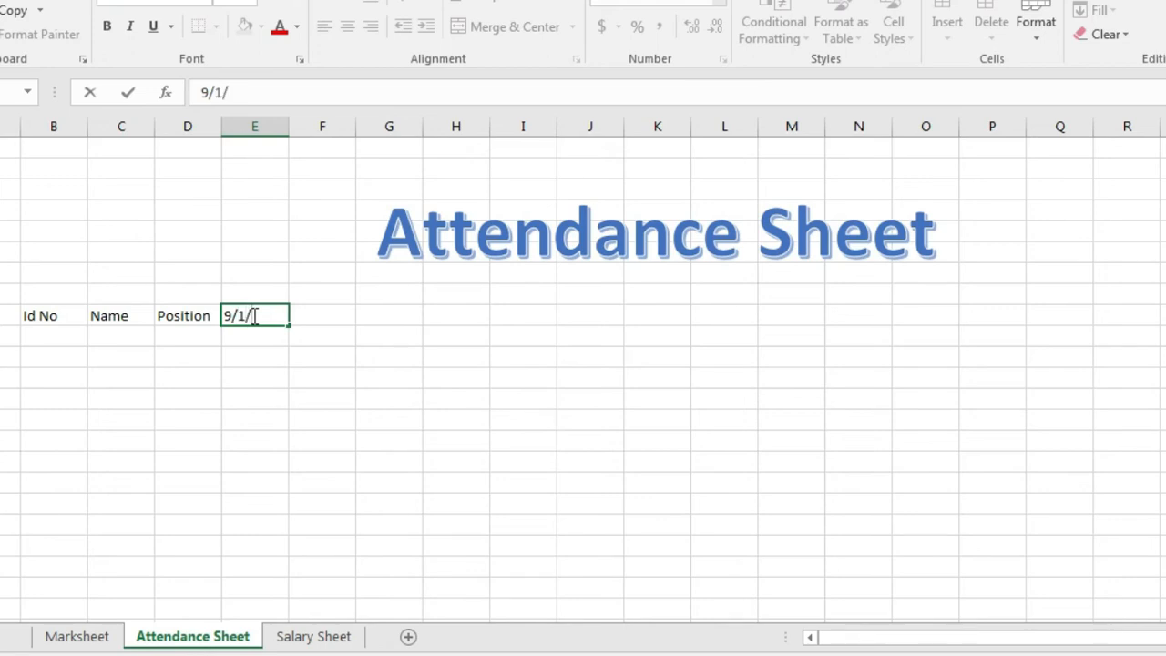
text(2020)
click(297, 370)
Step: Fill the dates from 9/1/2020 across the heading row to 9/10/2020 in column N, and autofit that column's width
click(255, 315)
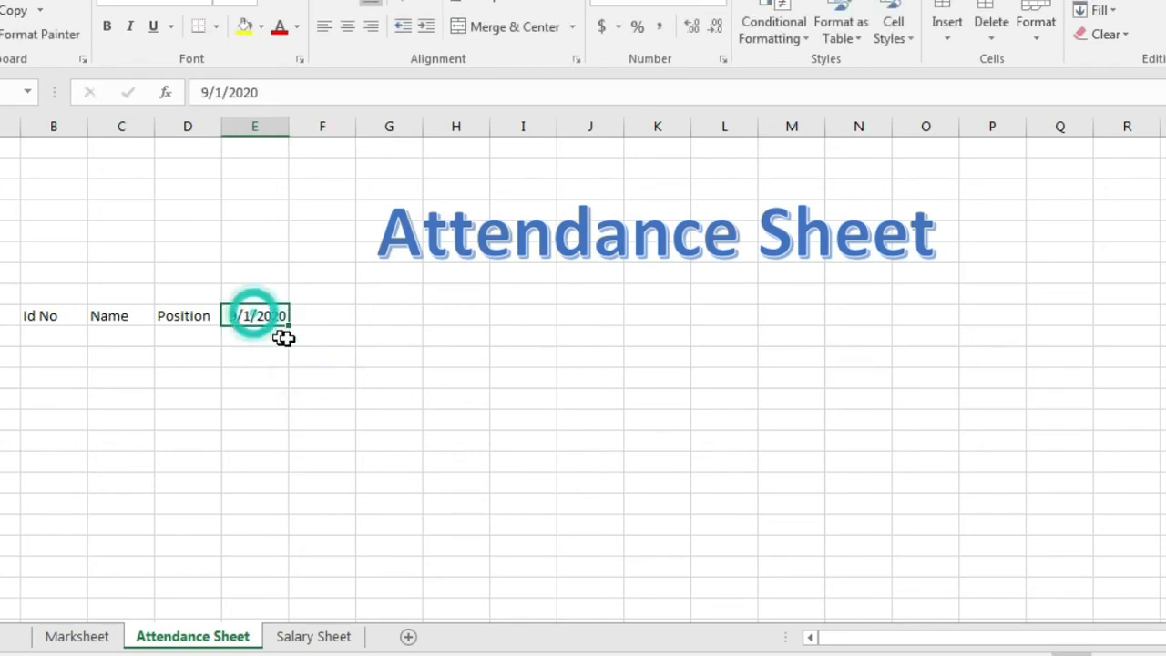
drag(290, 324, 905, 347)
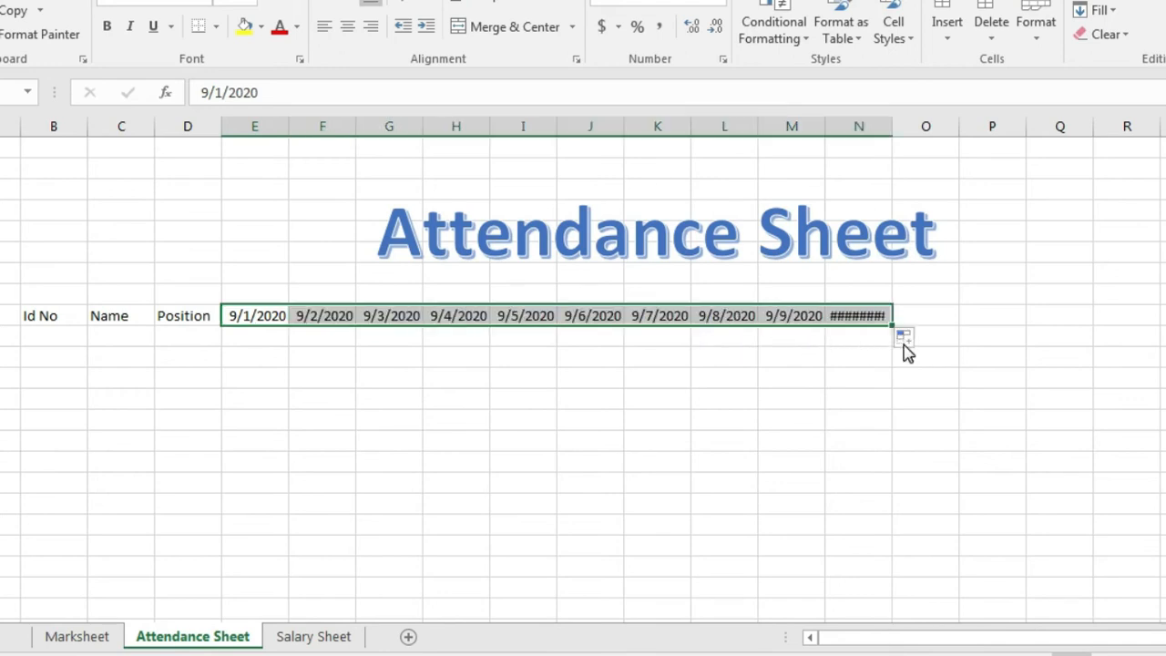
click(382, 398)
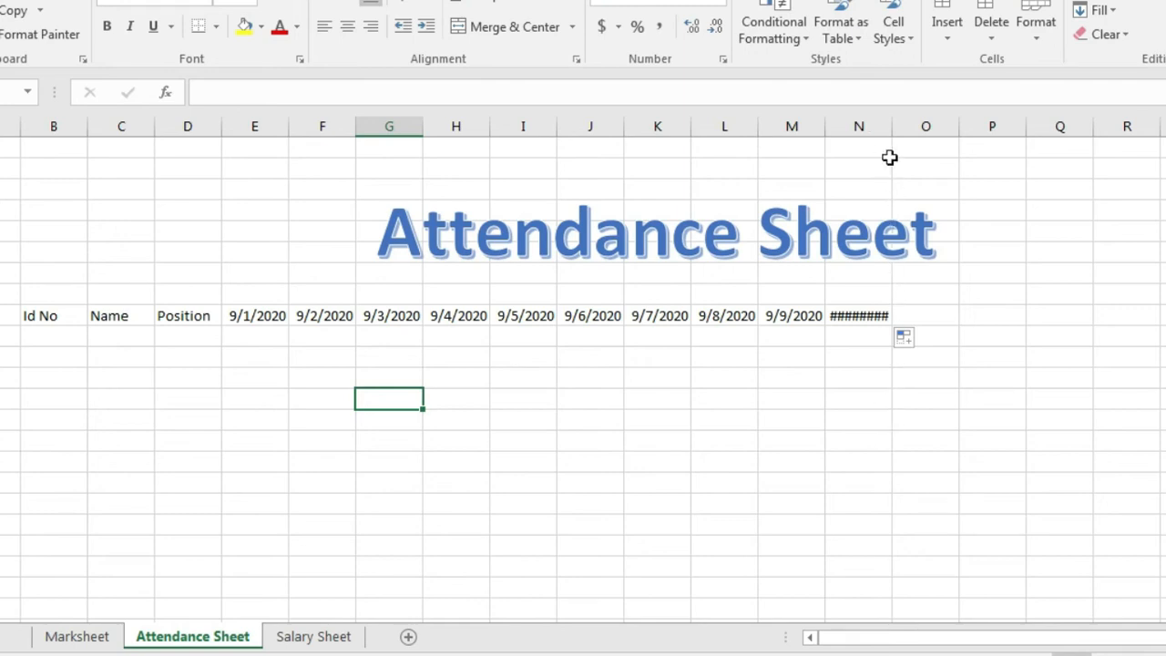
double_click(892, 125)
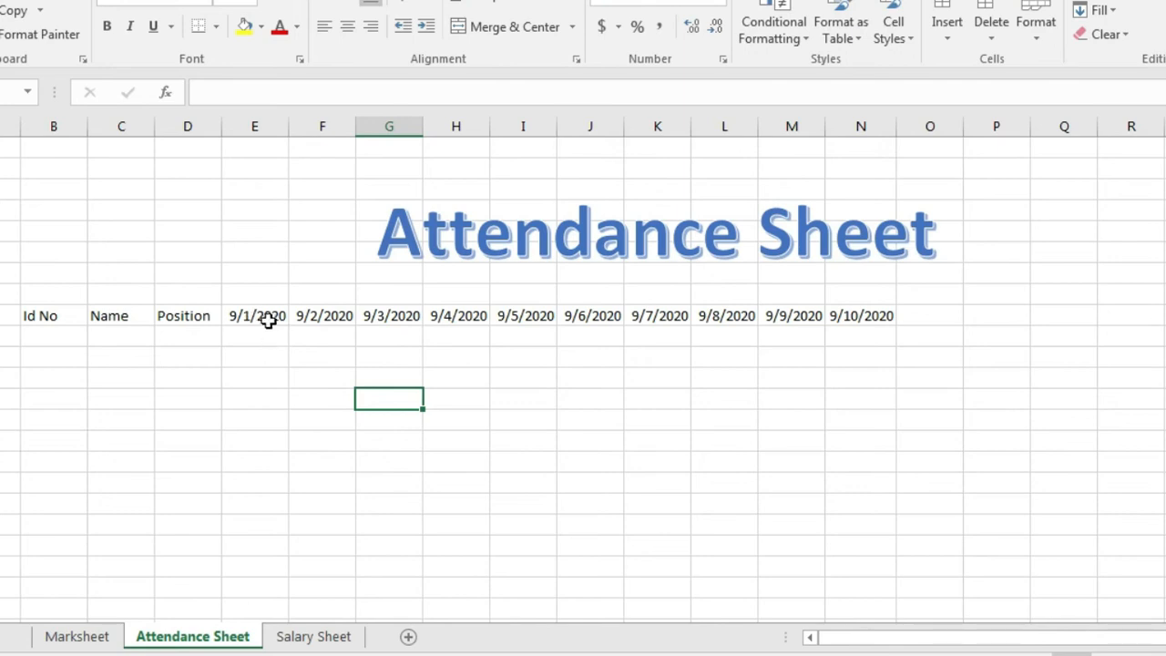
Step: Format the first date heading in column E with the 14-Mar-12 date type
click(264, 315)
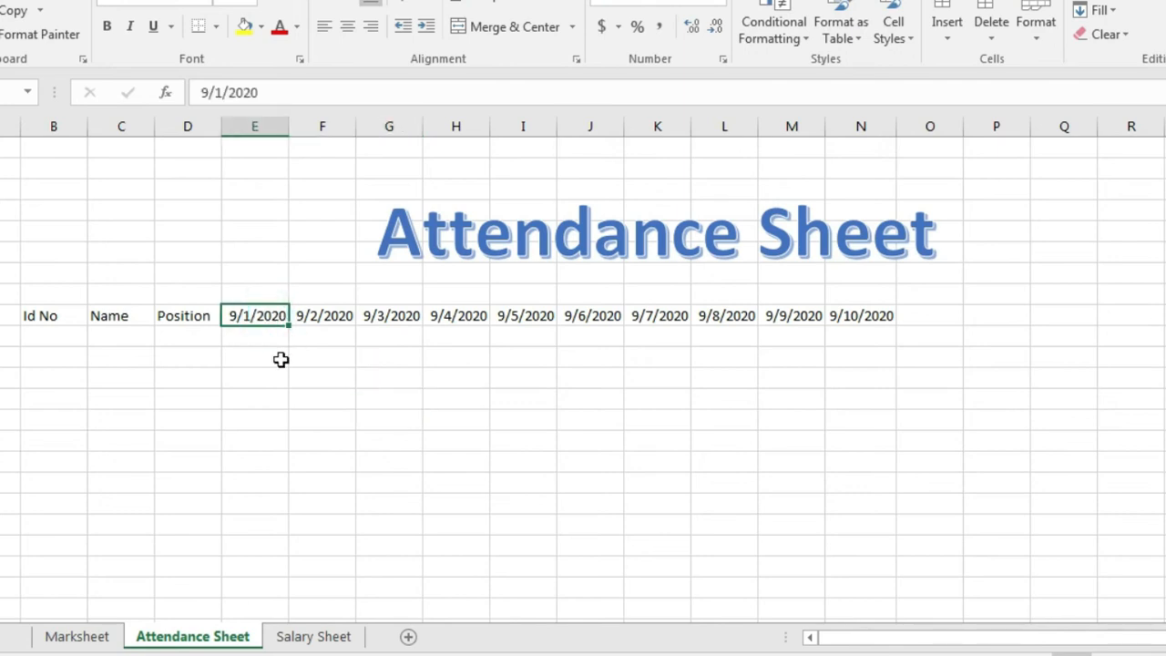
right_click(262, 316)
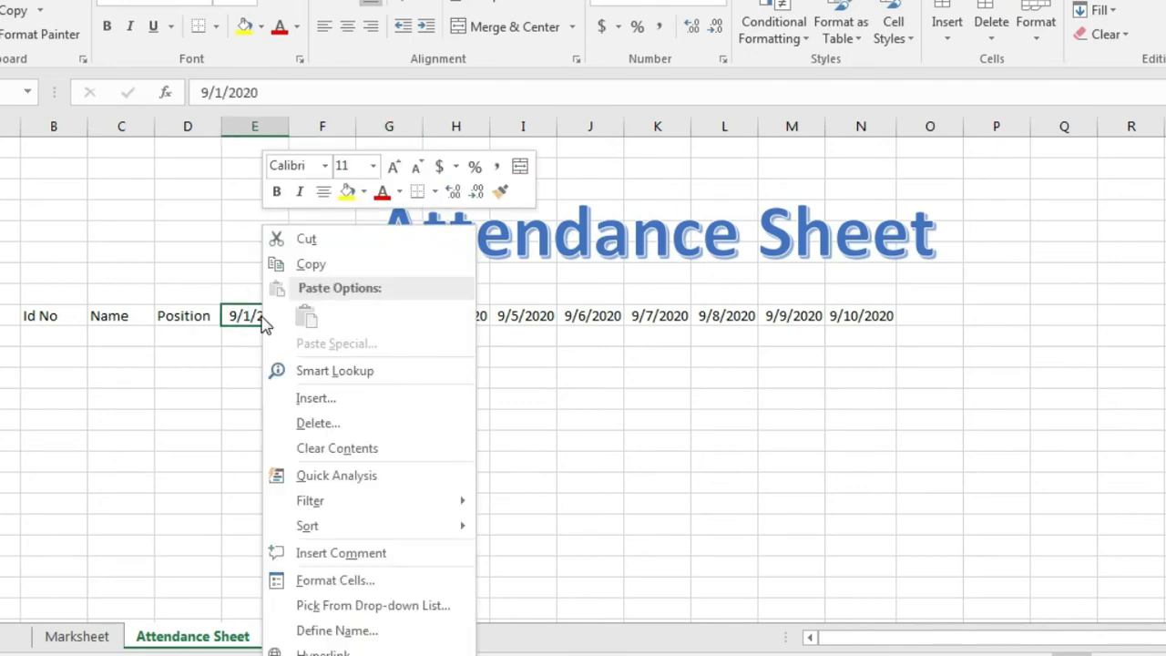
click(354, 583)
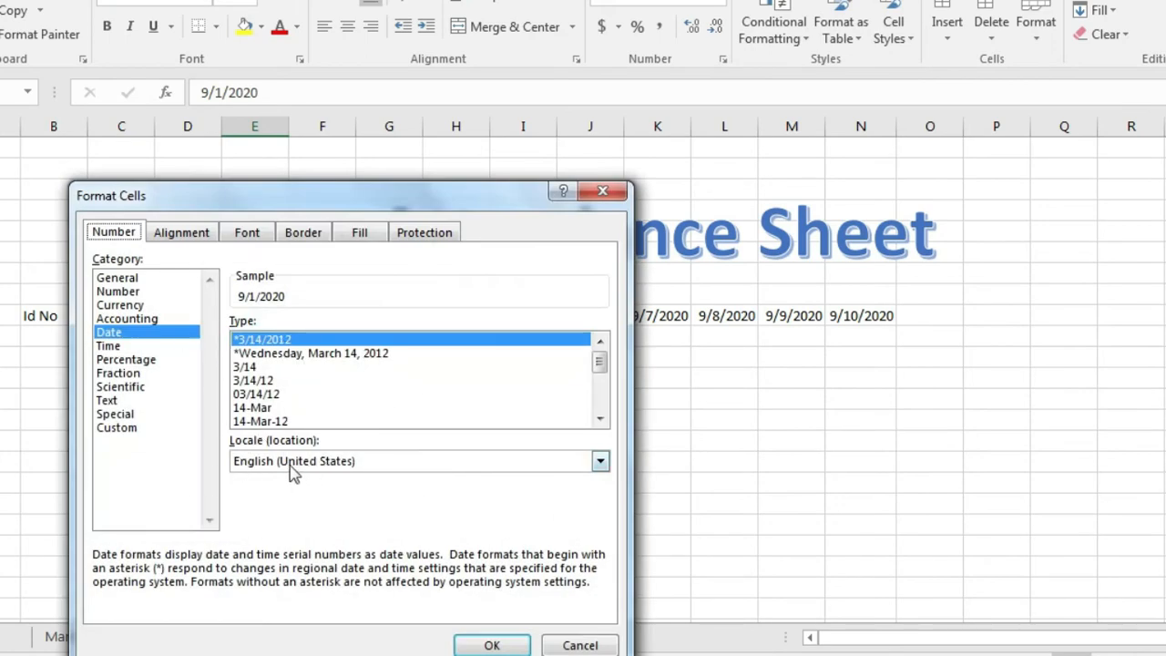
click(241, 422)
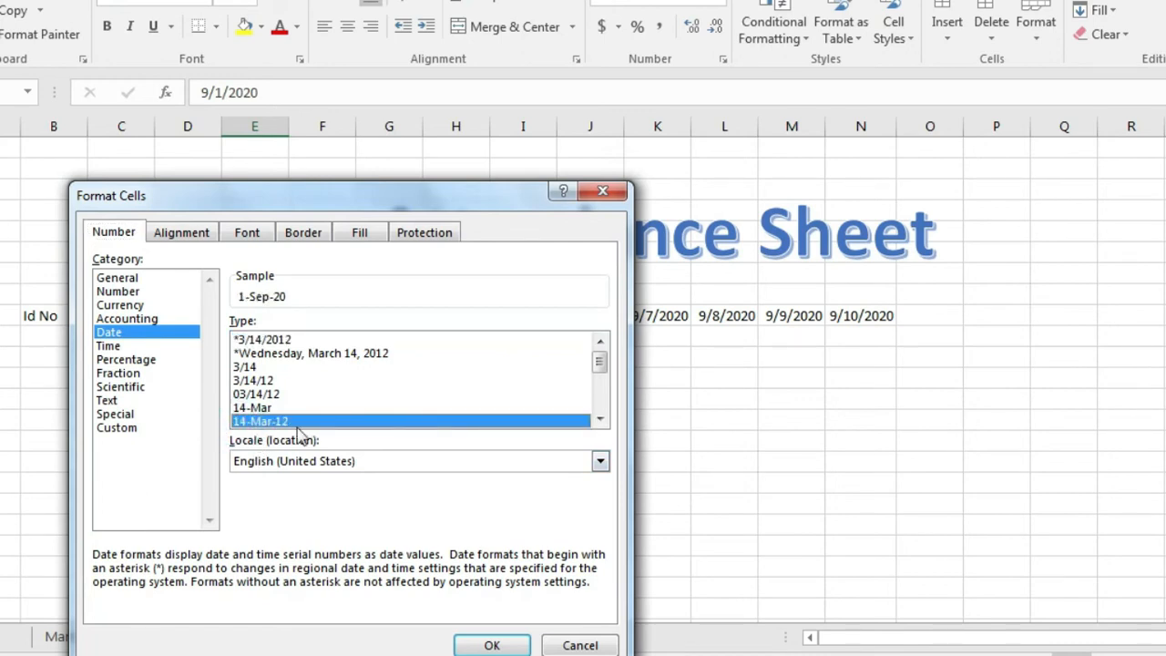
click(492, 645)
click(415, 483)
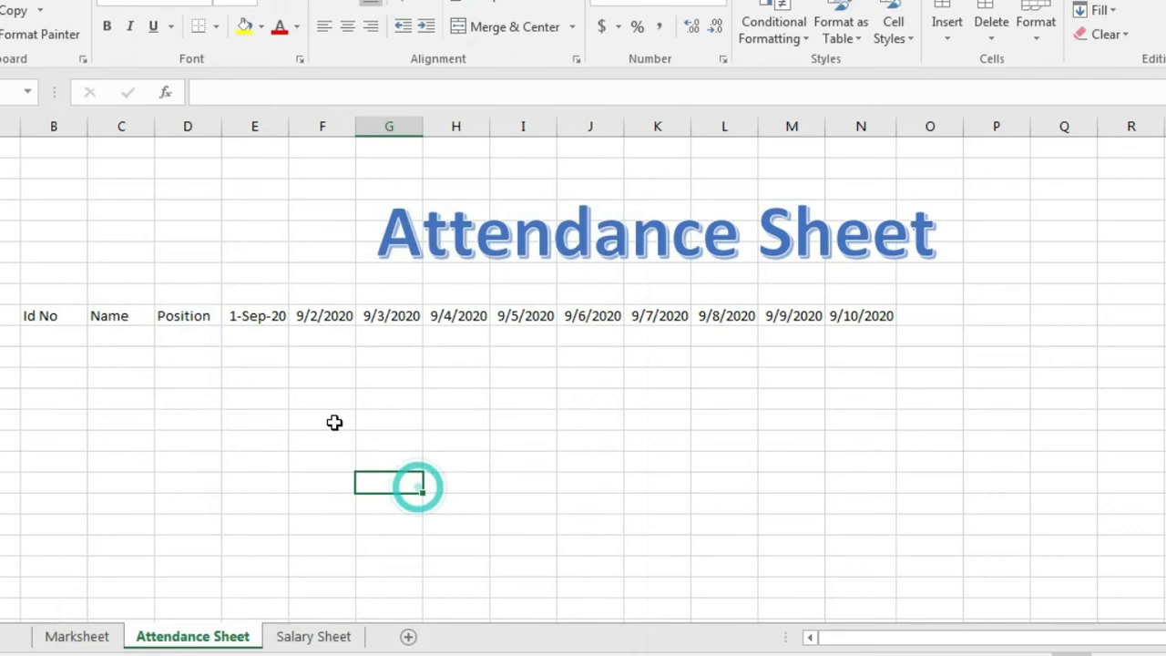
Step: Fill the first date heading across to 10-Sep-20 in column N and add headings Total Day, Present, Absent and Half Day in columns O to R
click(254, 321)
drag(290, 328, 831, 356)
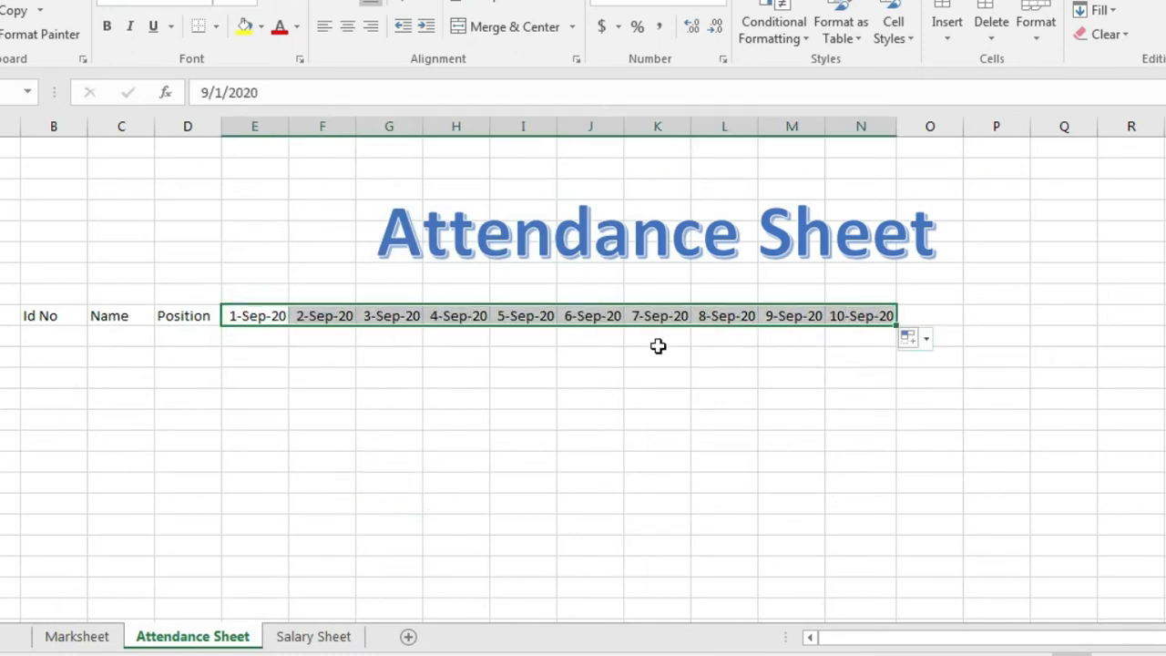
click(920, 317)
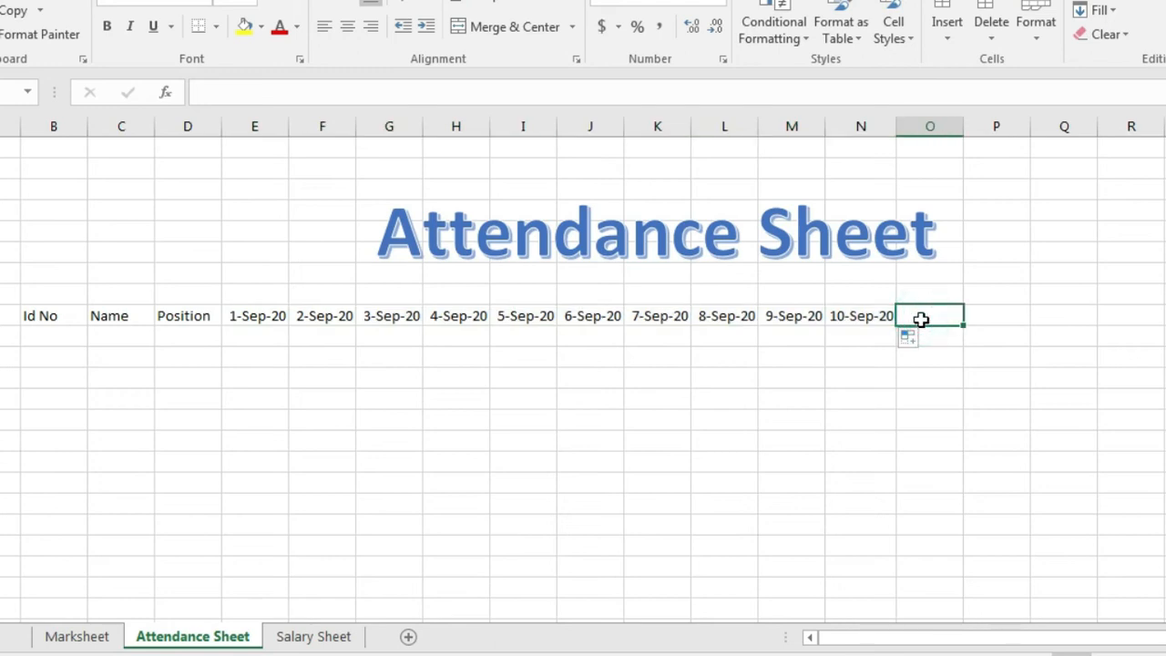
text(Total Day)
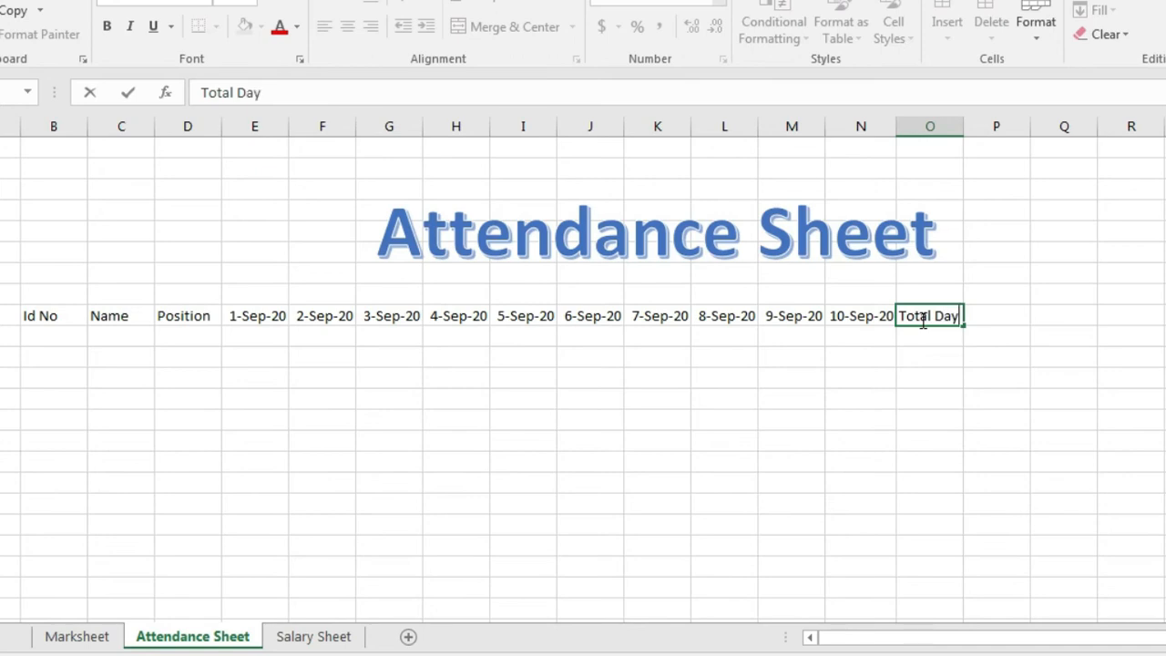
key(Tab)
text(P)
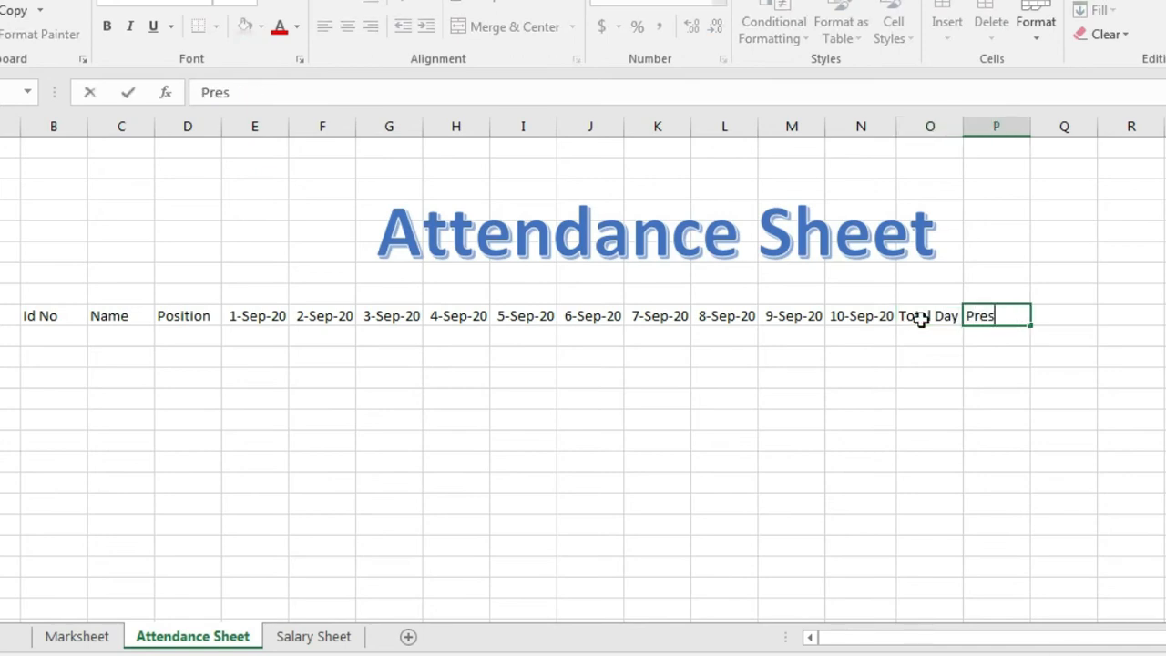
key(Tab)
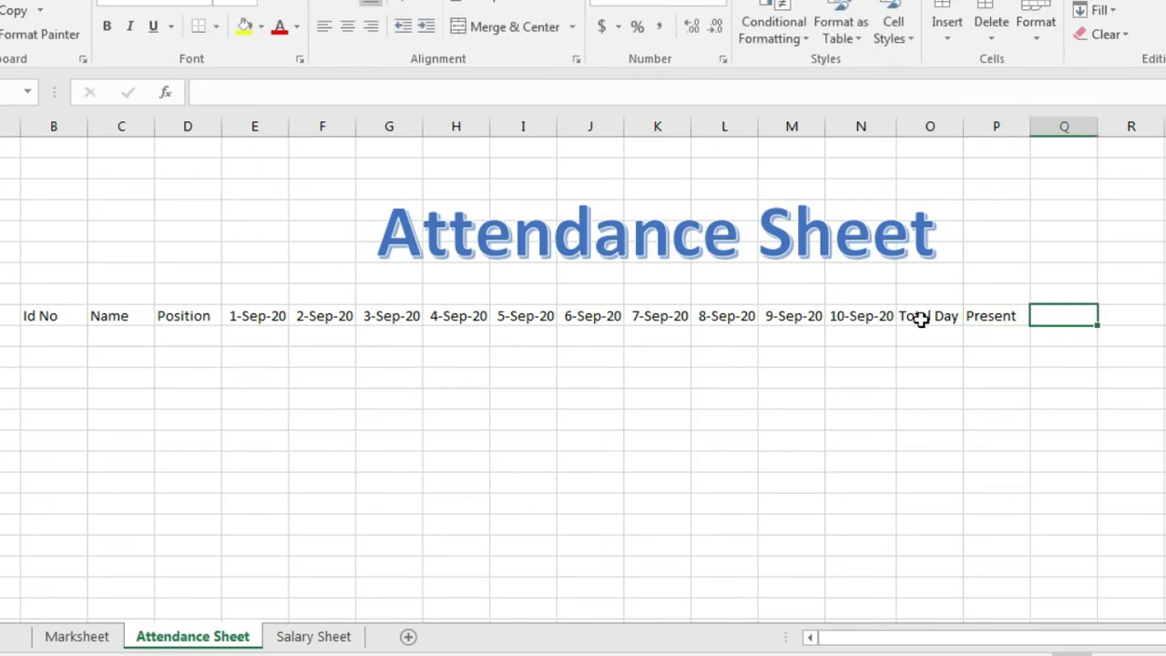
text(Absent)
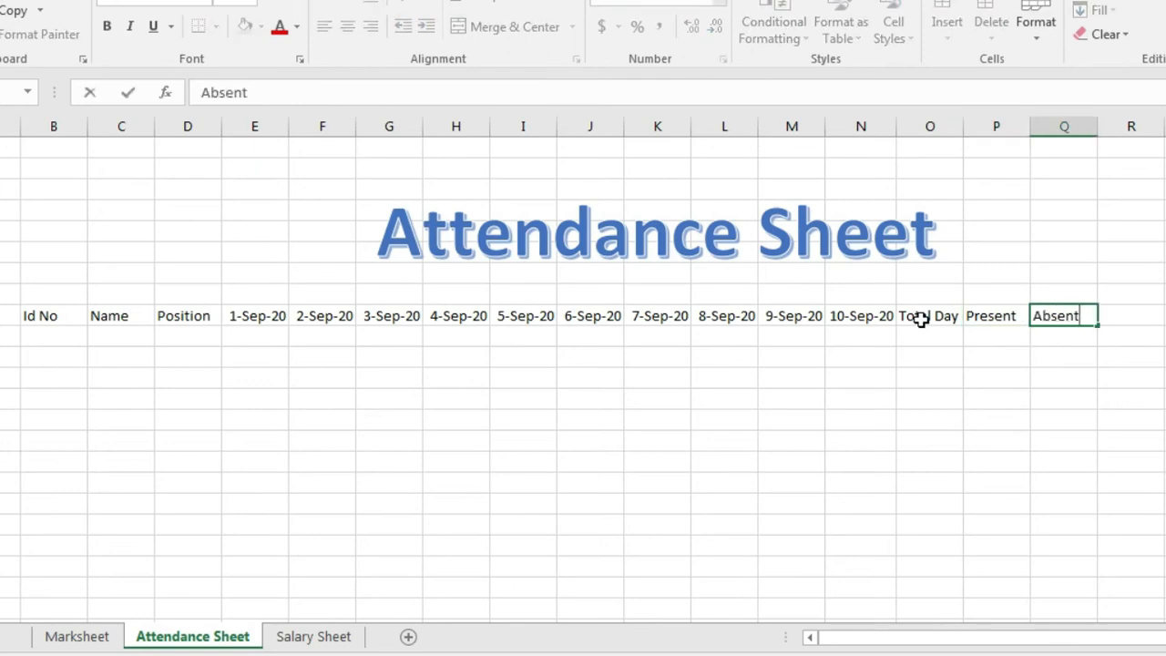
key(Tab)
text(H)
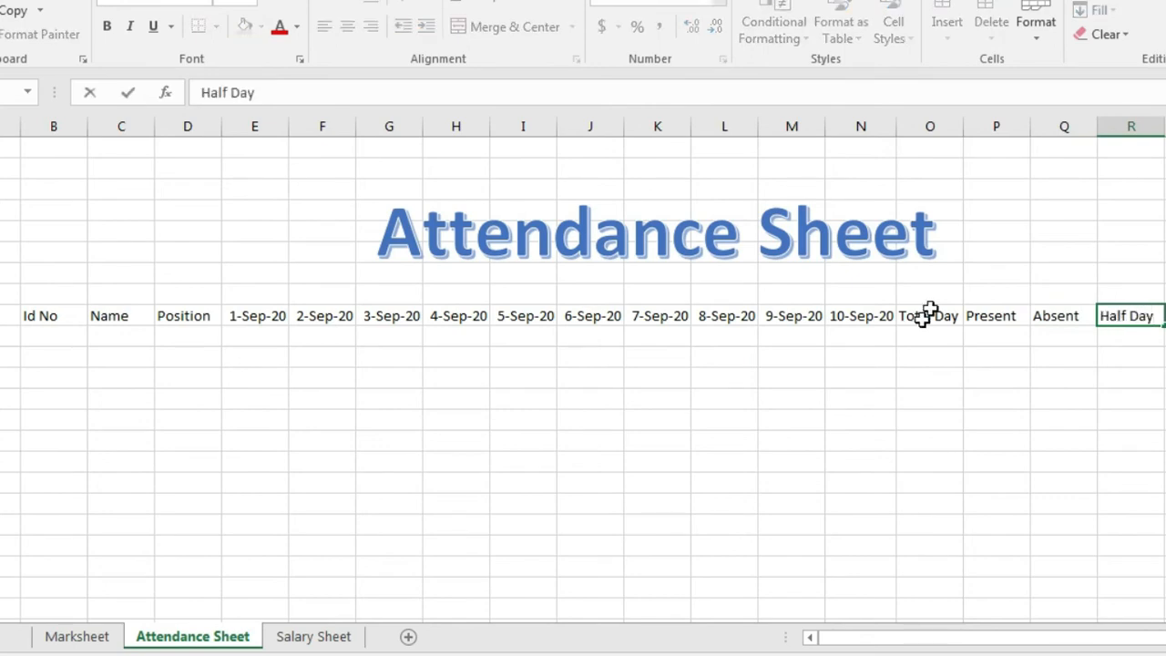
Step: Enter the first employee's Id No and name with the Position Supervisor in the row below the headings, and widen column D to fit
click(55, 335)
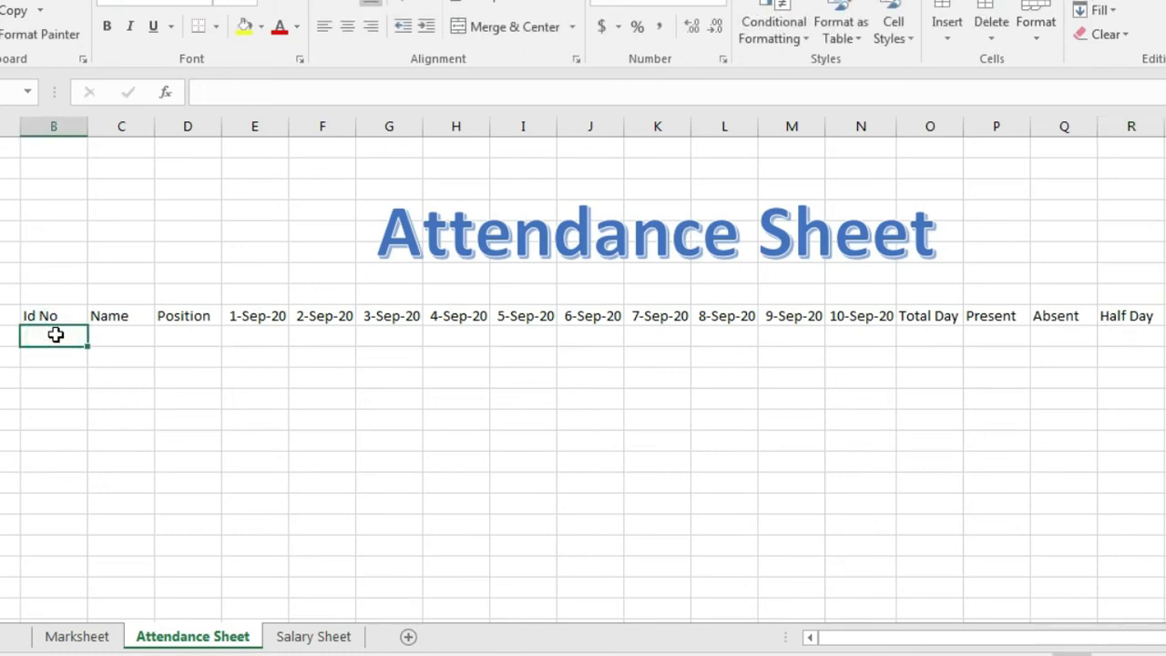
text(11212)
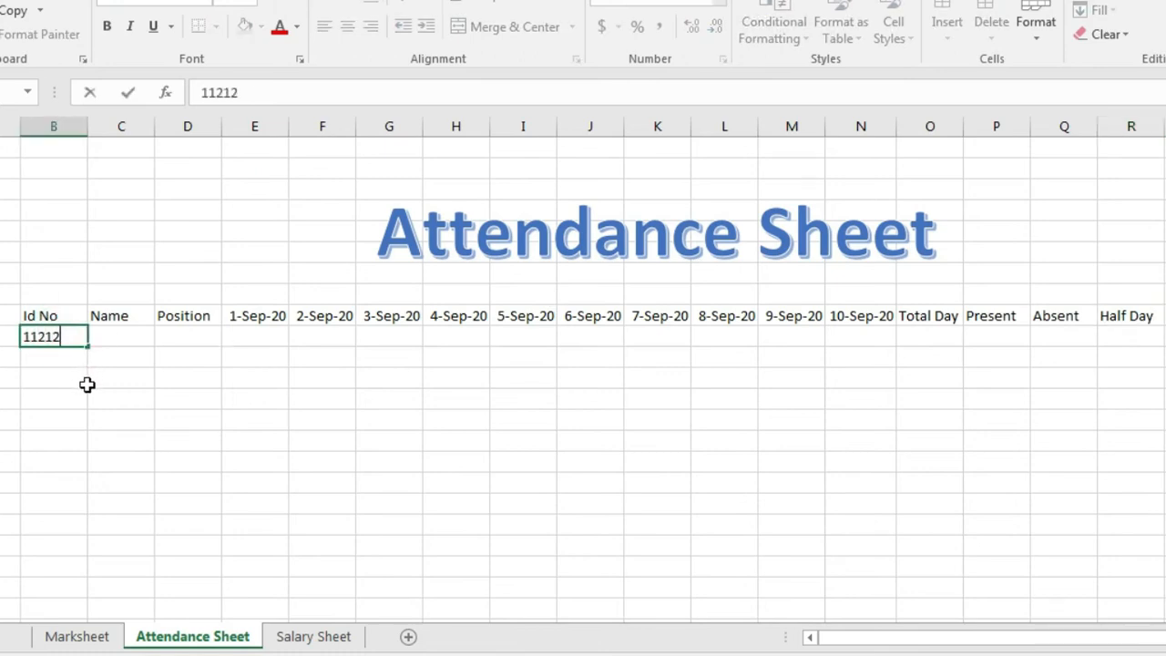
click(142, 338)
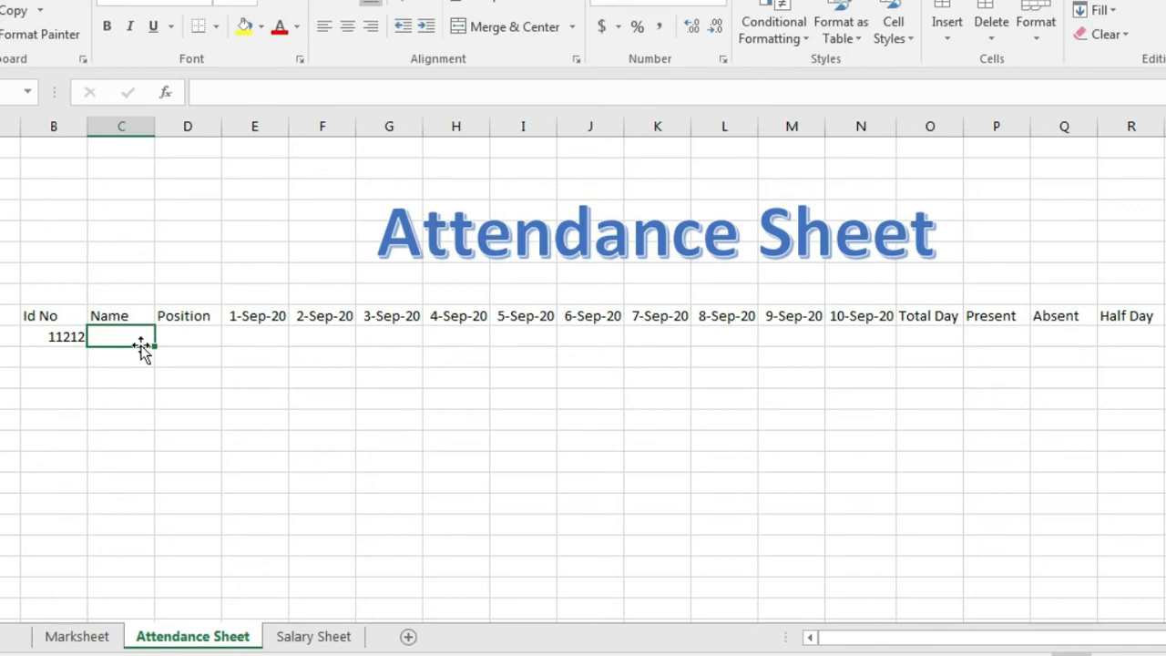
text(Shakil)
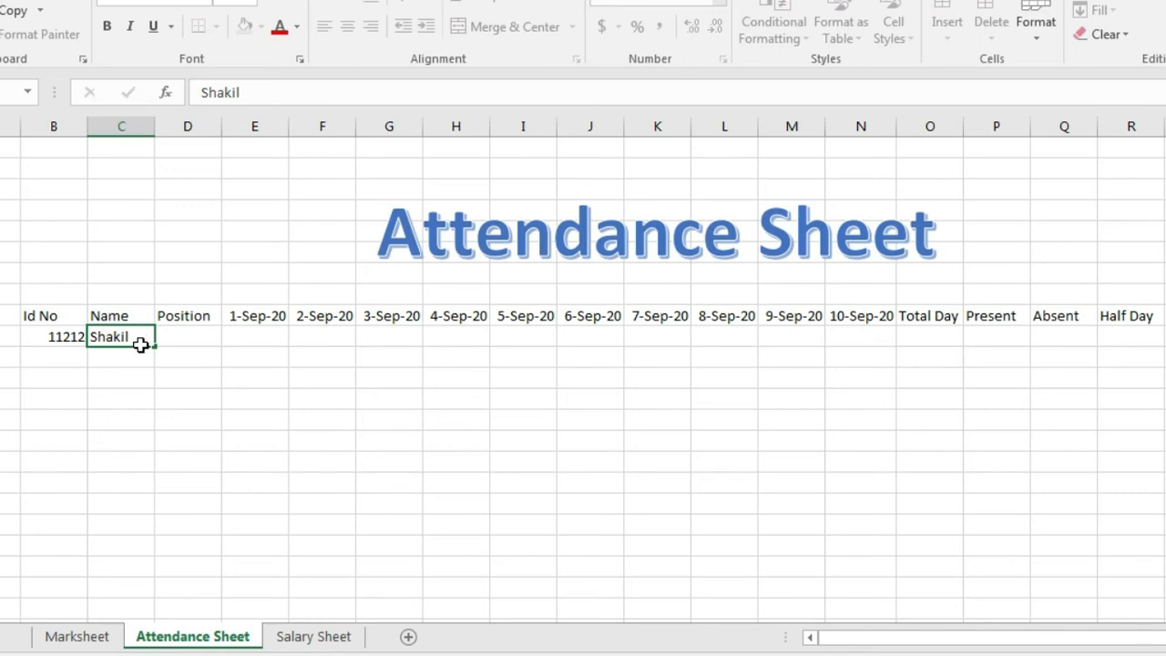
key(Tab)
text(S)
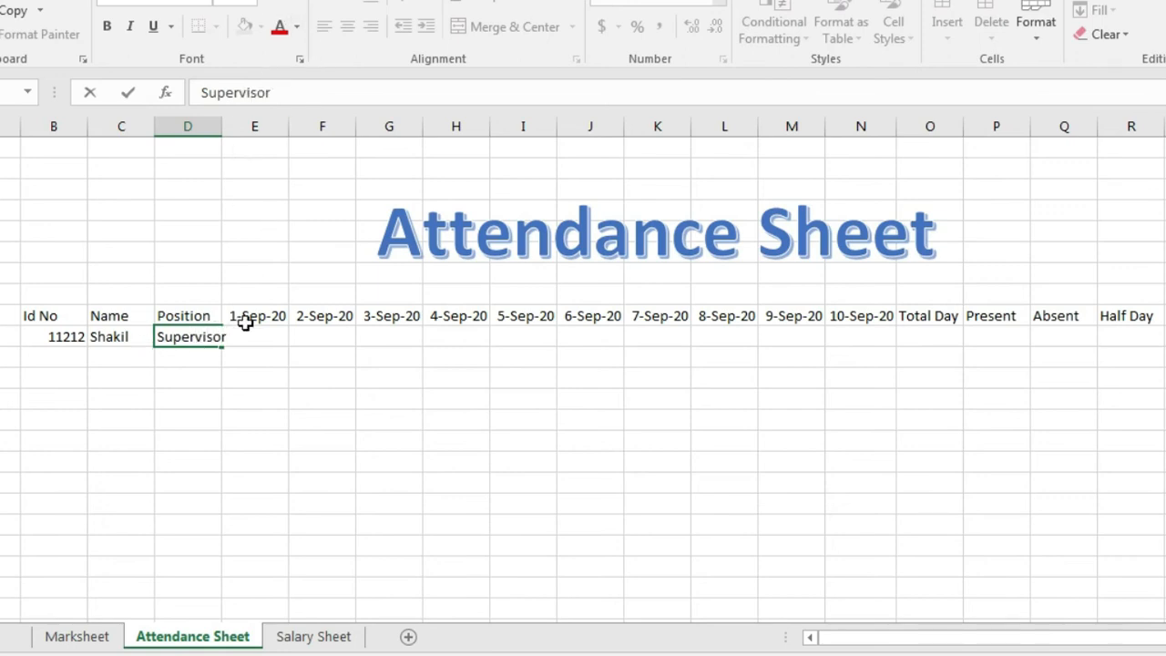
click(253, 442)
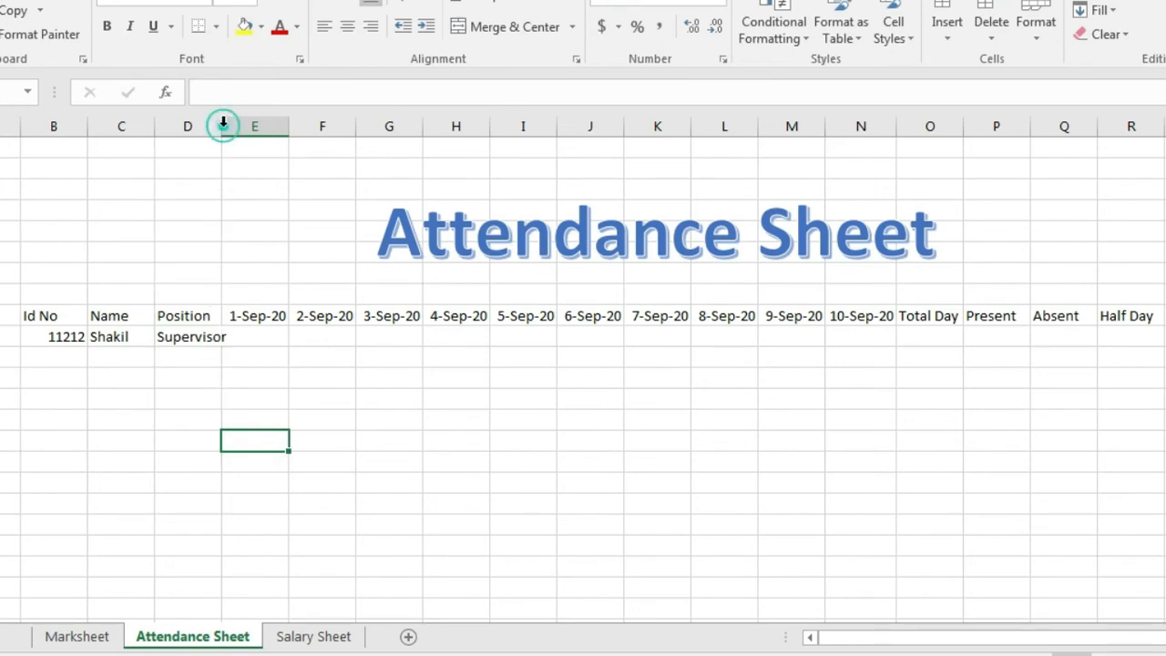
drag(222, 126, 231, 126)
Step: Enter the attendance marks P, A, HD, P, P, P, A, Hd, P, A for the first employee under 1-Sep-20 to 10-Sep-20
click(258, 337)
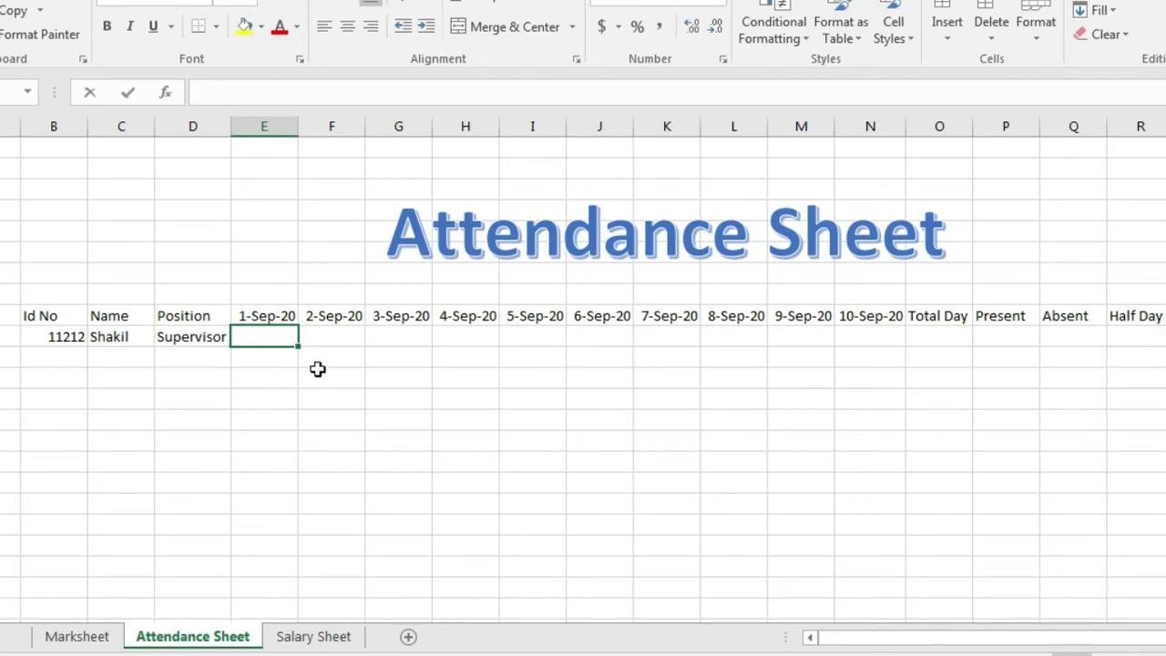
text(P)
key(Tab)
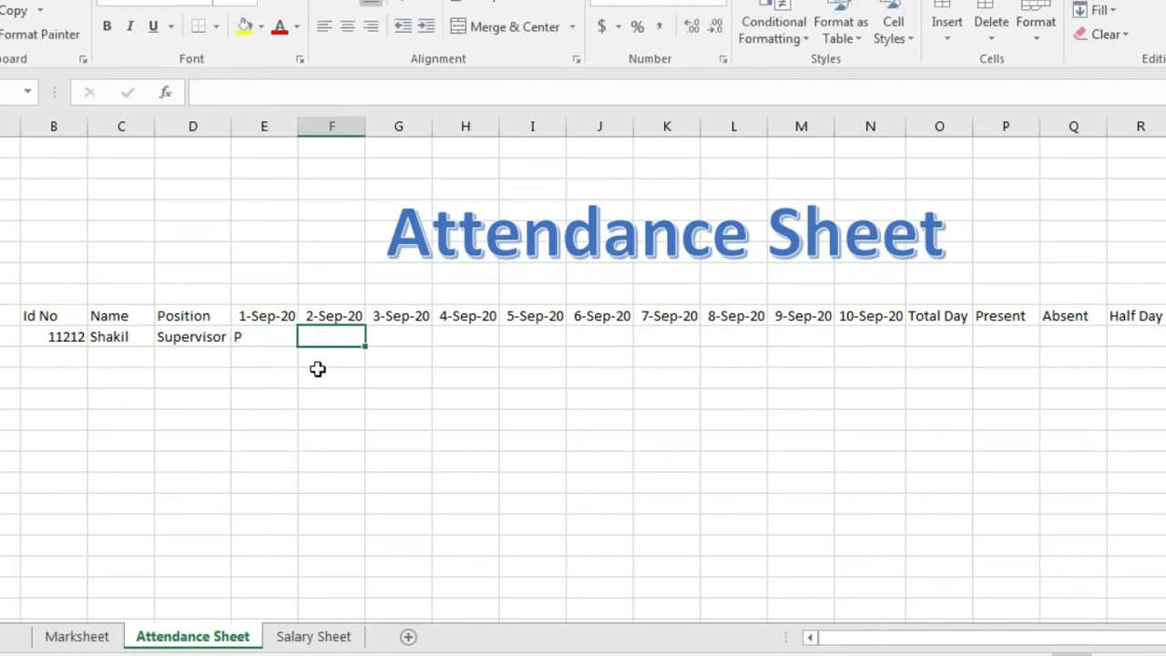
text(A)
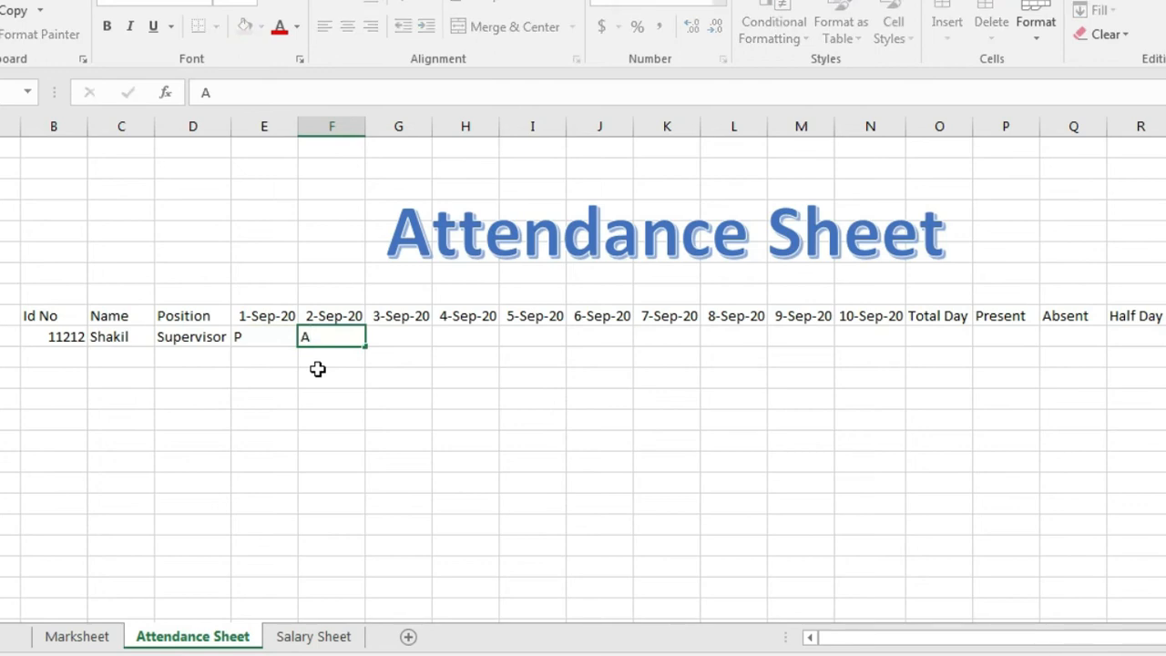
key(Tab)
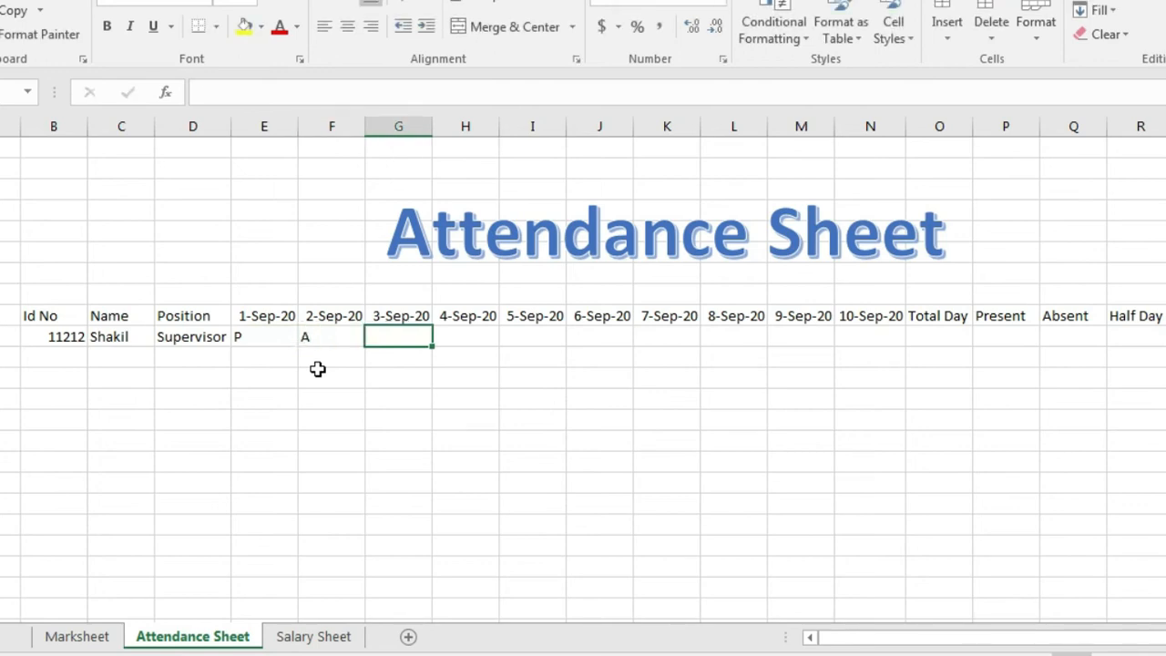
text(H)
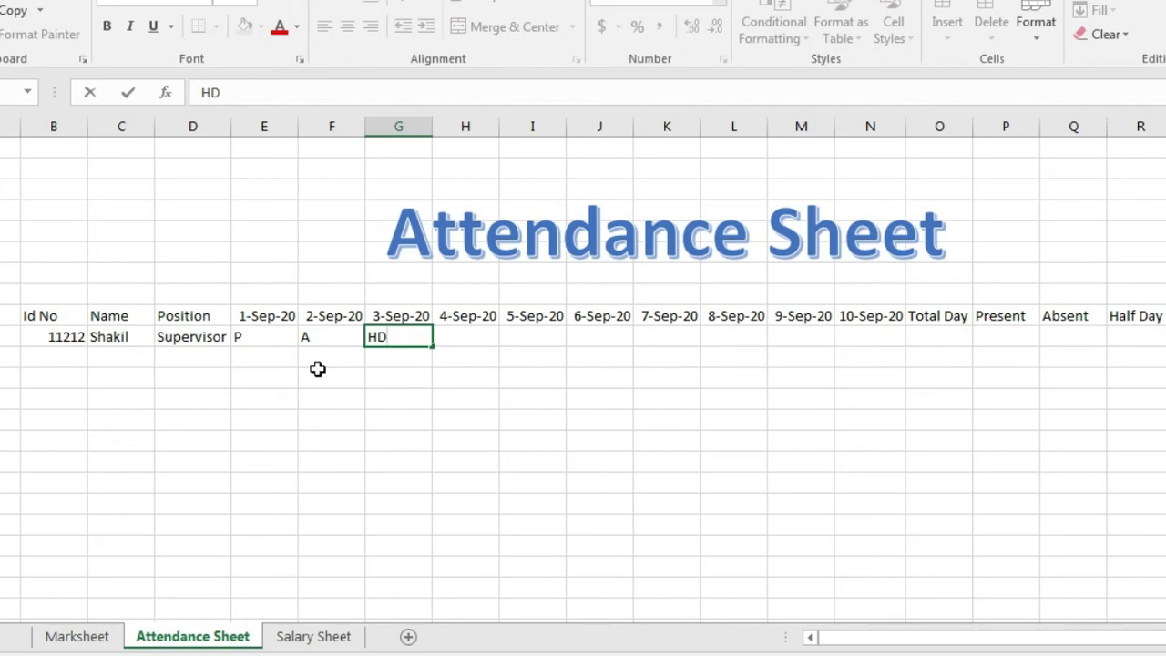
text(D)
key(Tab)
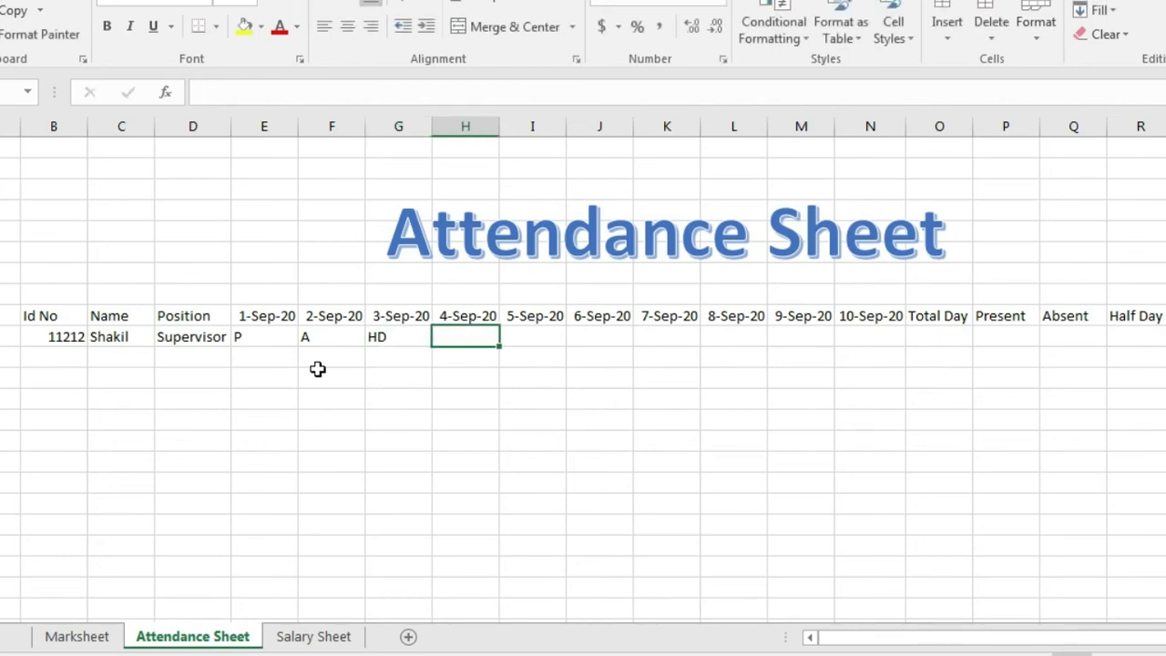
text(P)
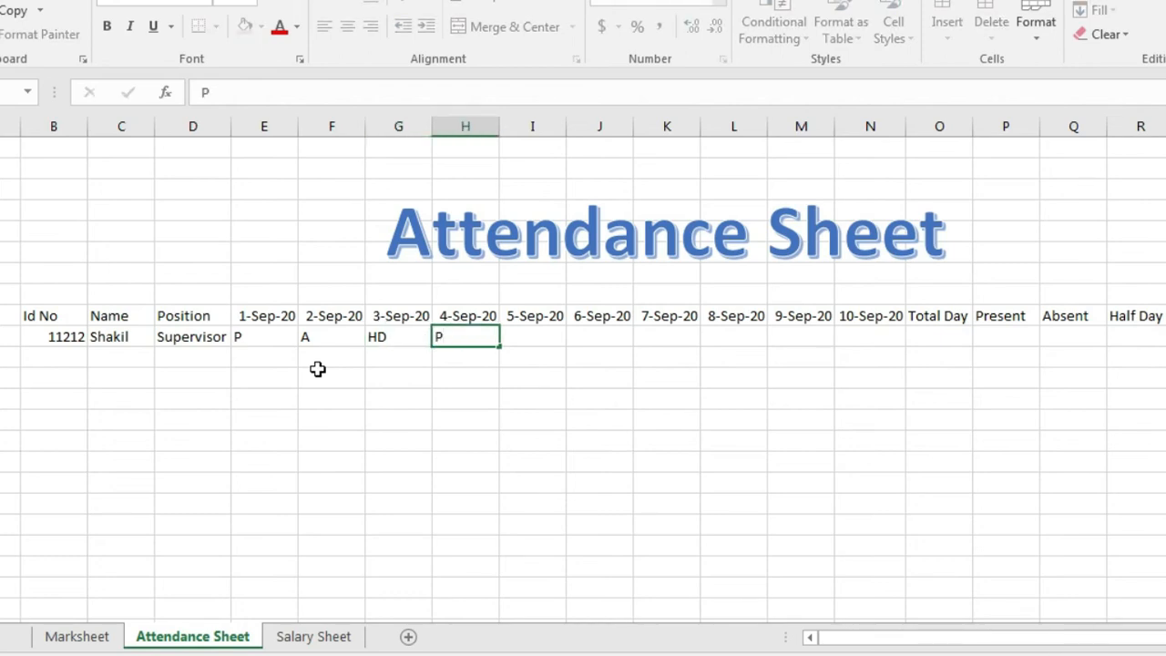
key(Tab)
text(P)
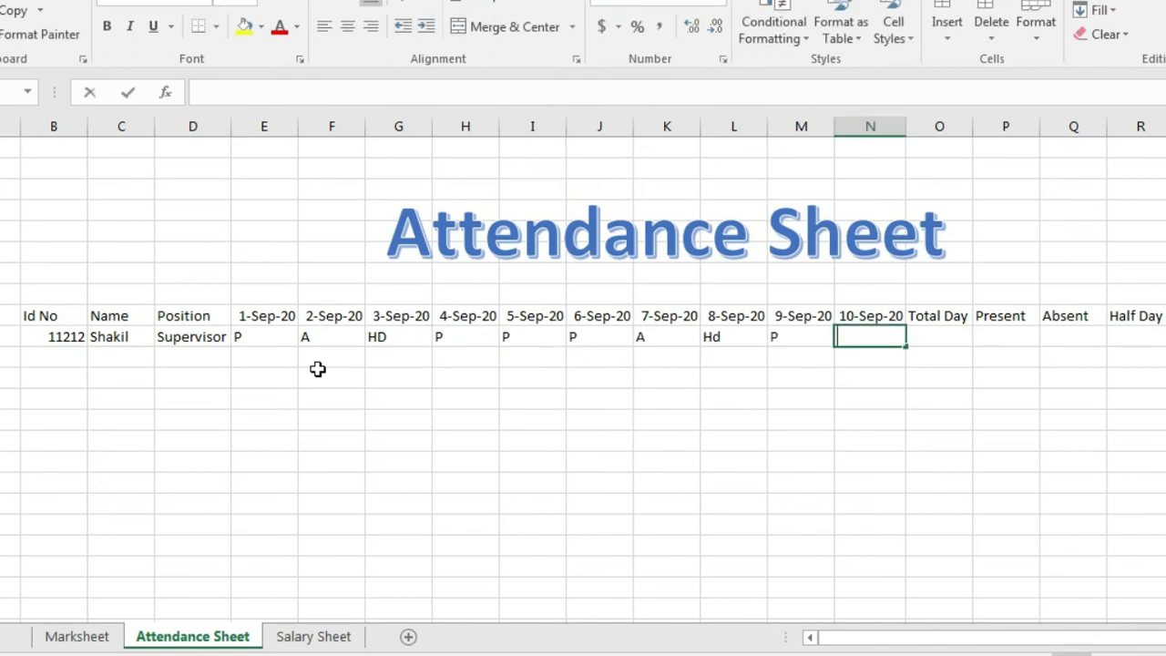
text(A)
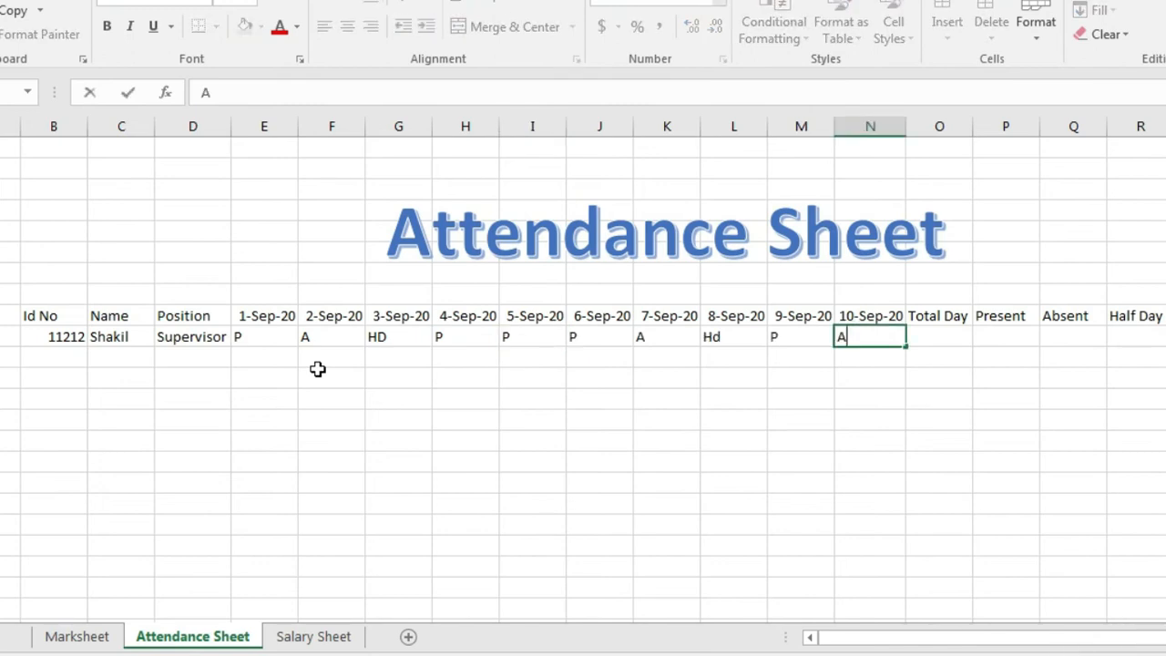
Step: Calculate the first employee's Total Day in column O with the formula =COUNTA(E10:N10)
click(959, 339)
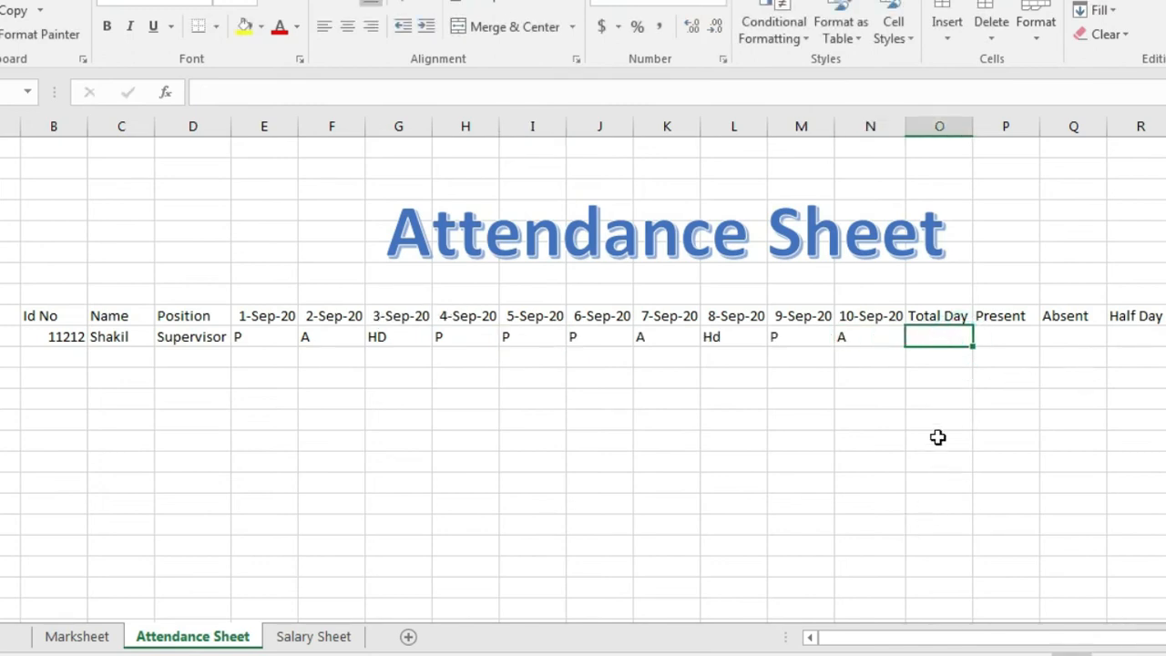
text(=)
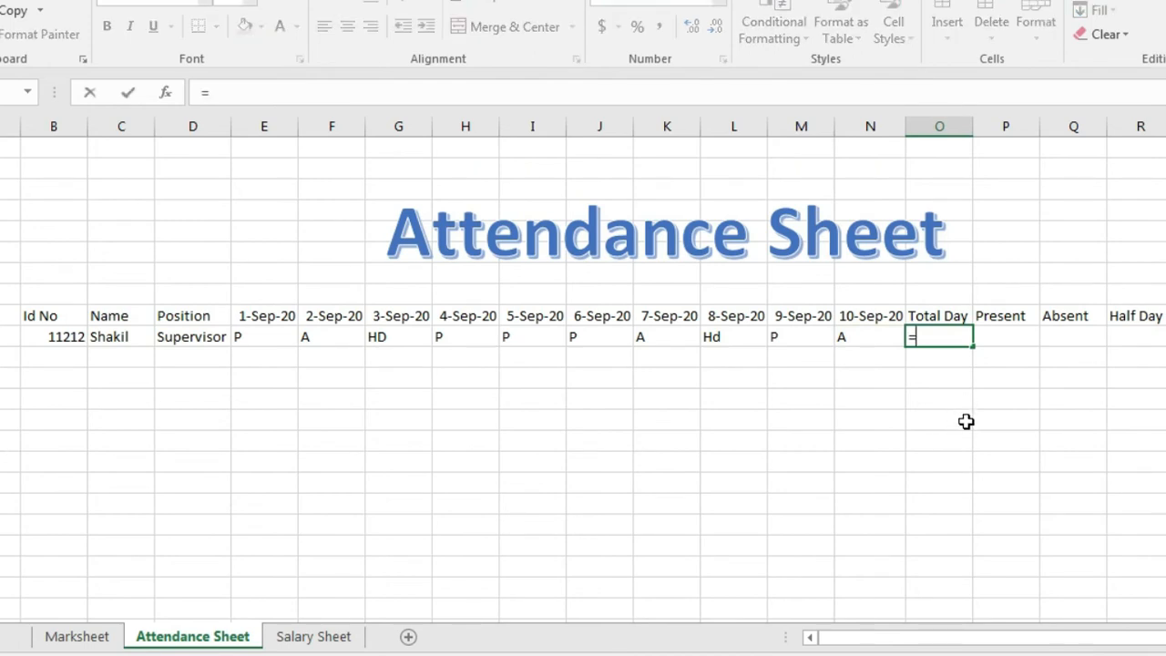
text(c)
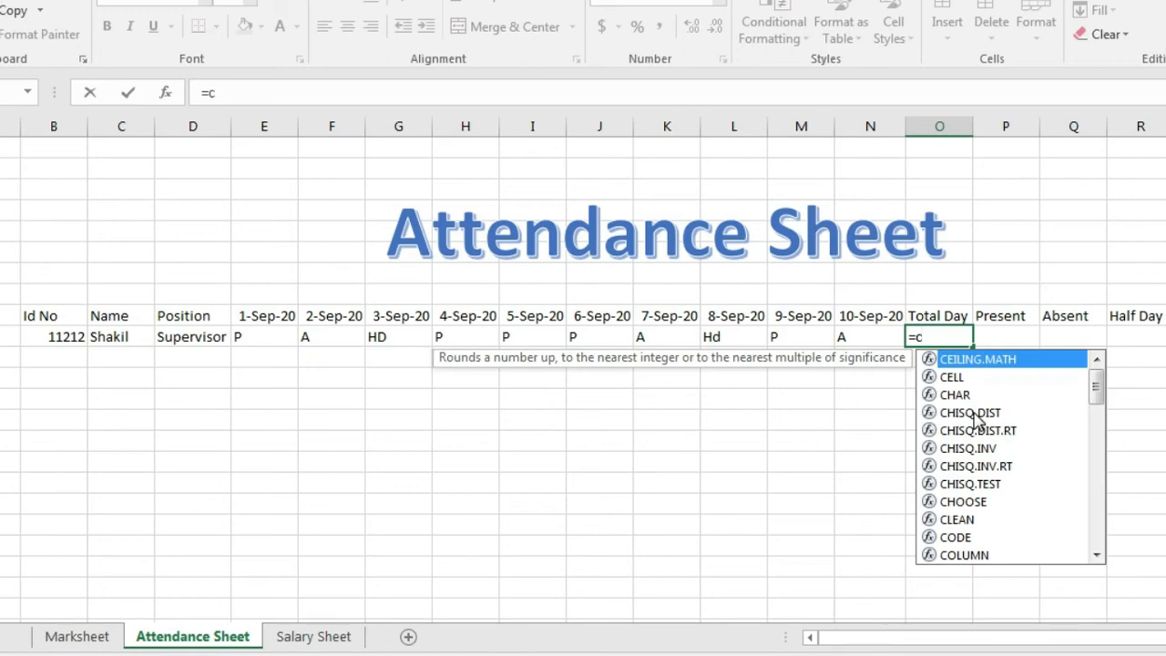
text(oun)
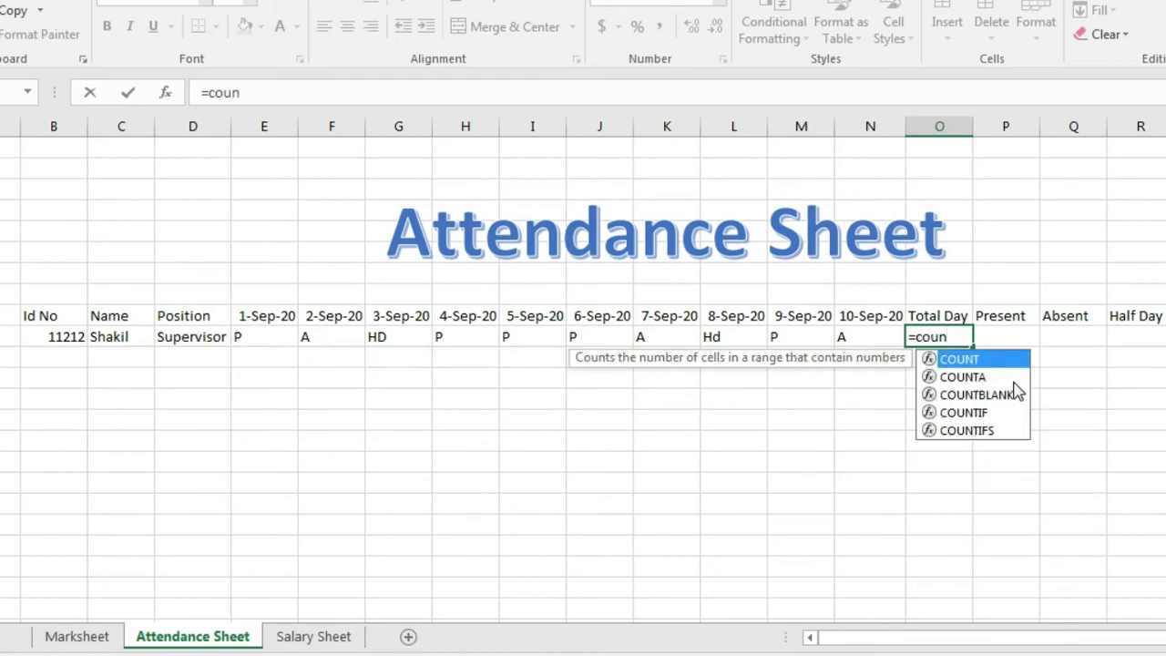
double_click(968, 376)
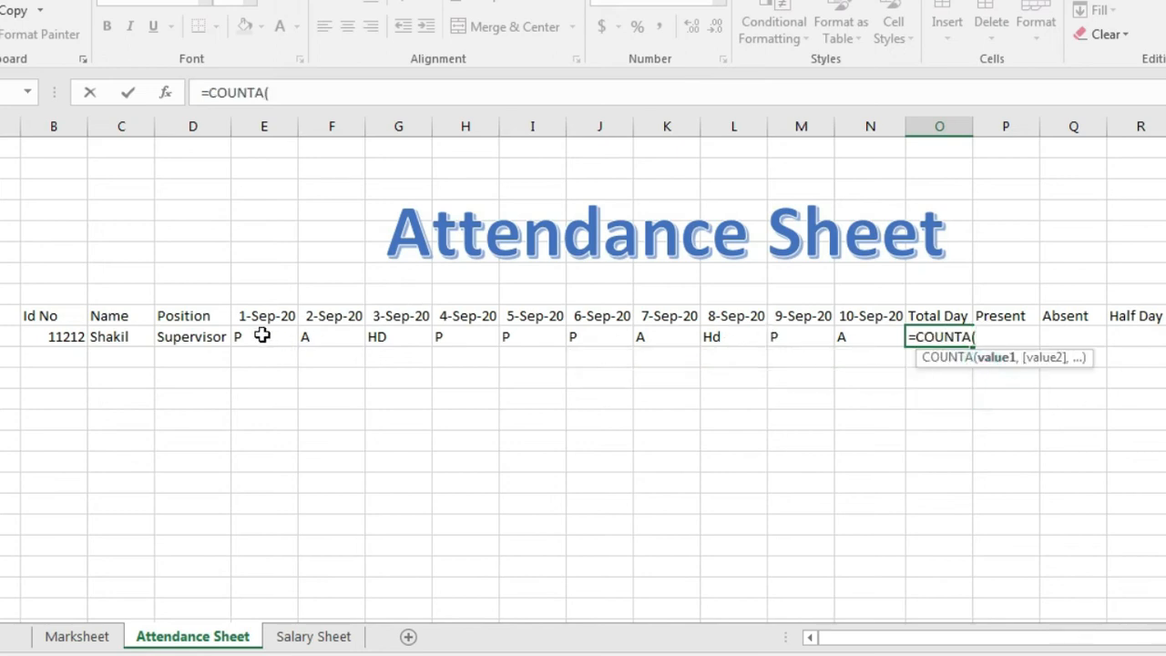
drag(262, 336, 860, 339)
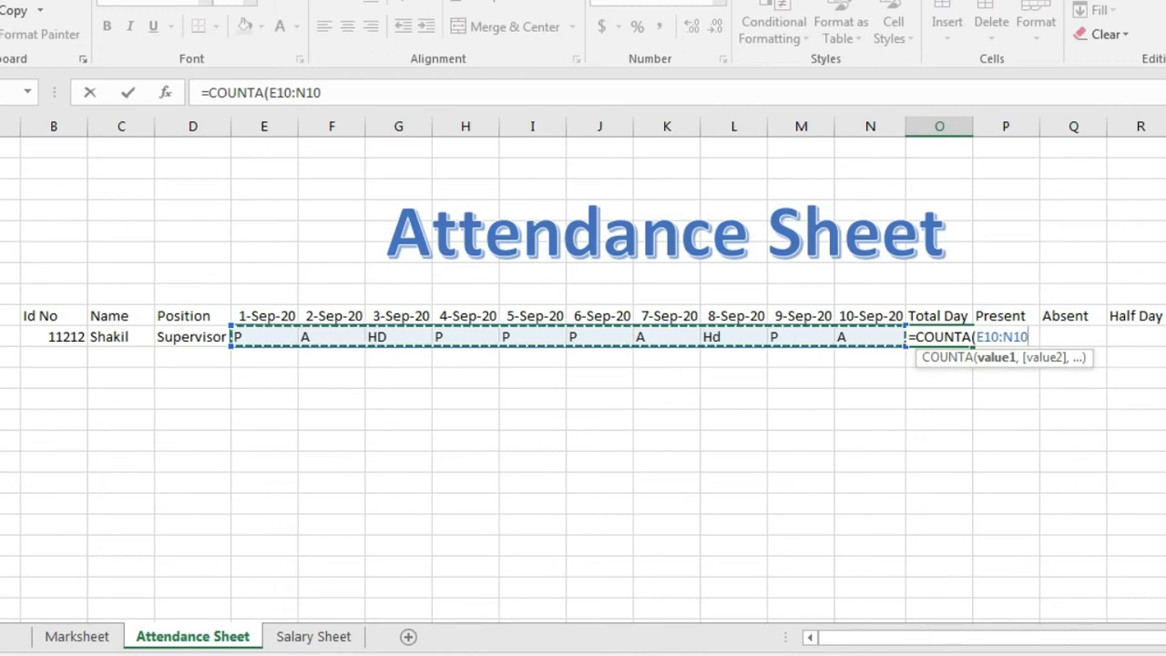
text())
key(Return)
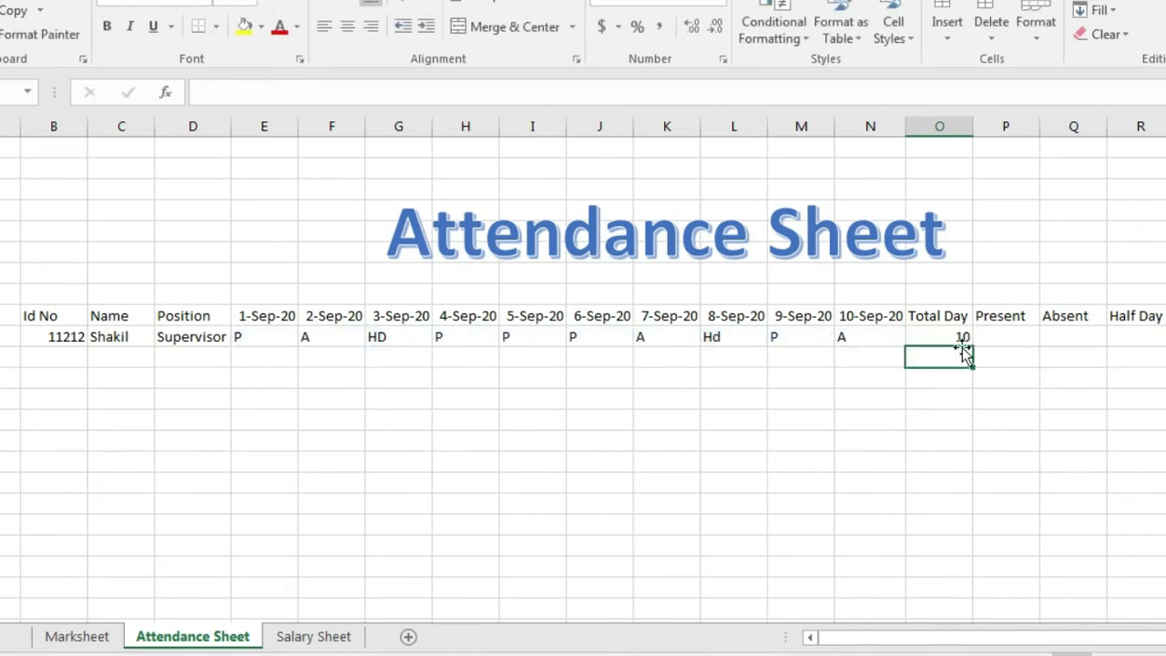
click(956, 337)
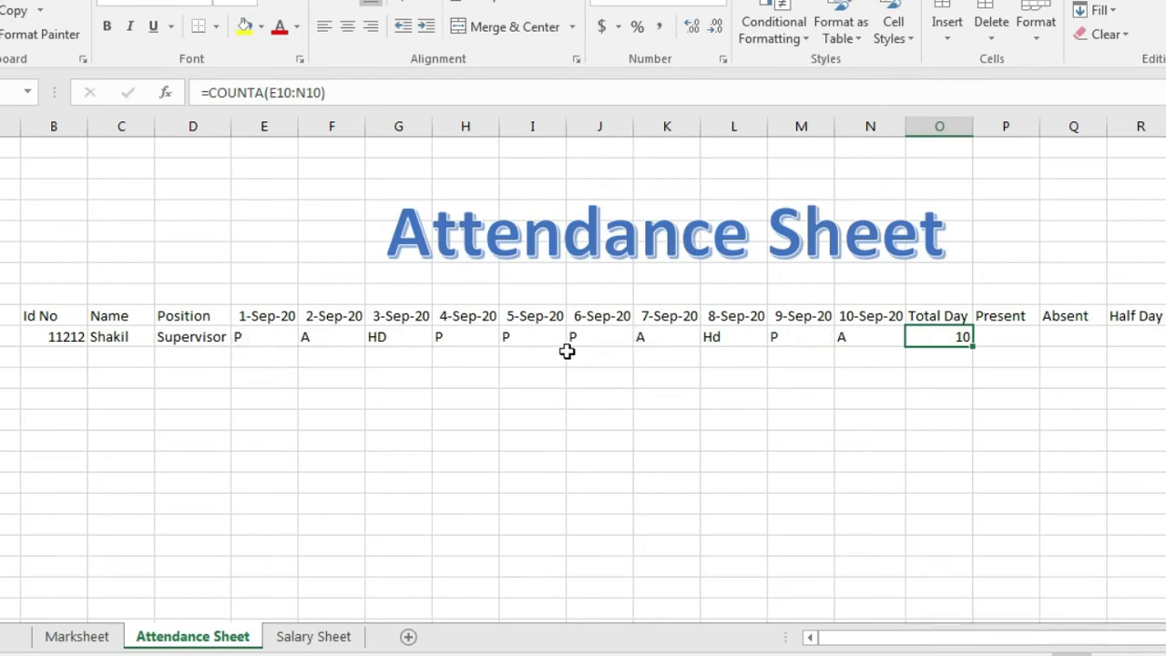
click(465, 336)
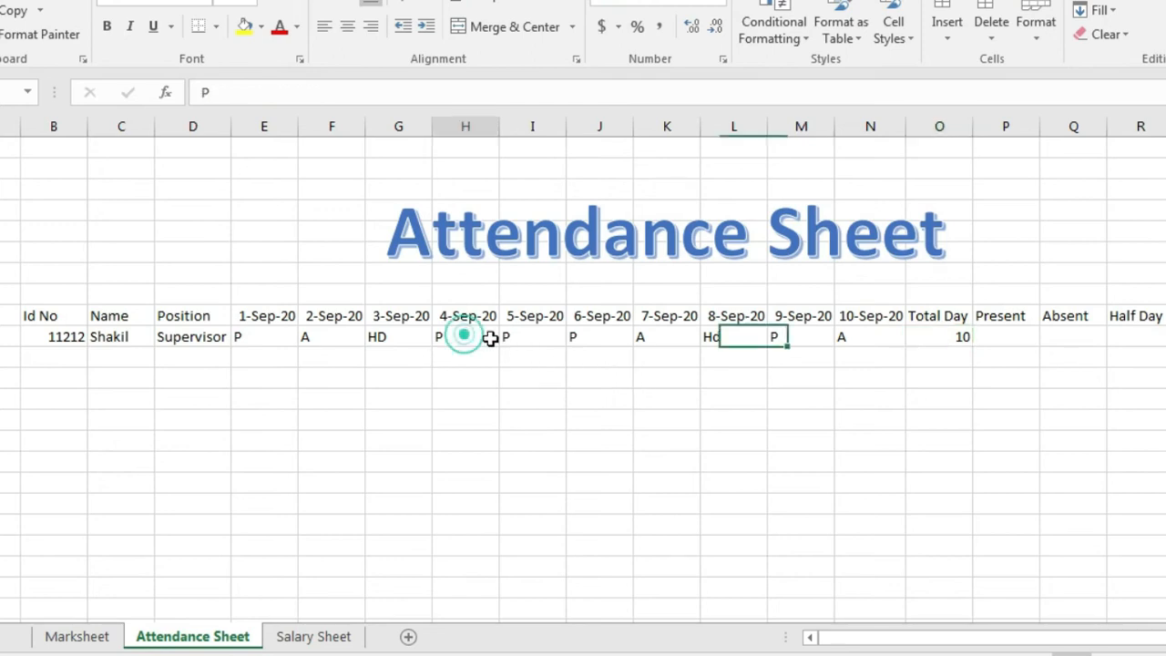
Step: Test the Total Day formula by clearing the 4-Sep-20 attendance entry and entering P there again
key(Delete)
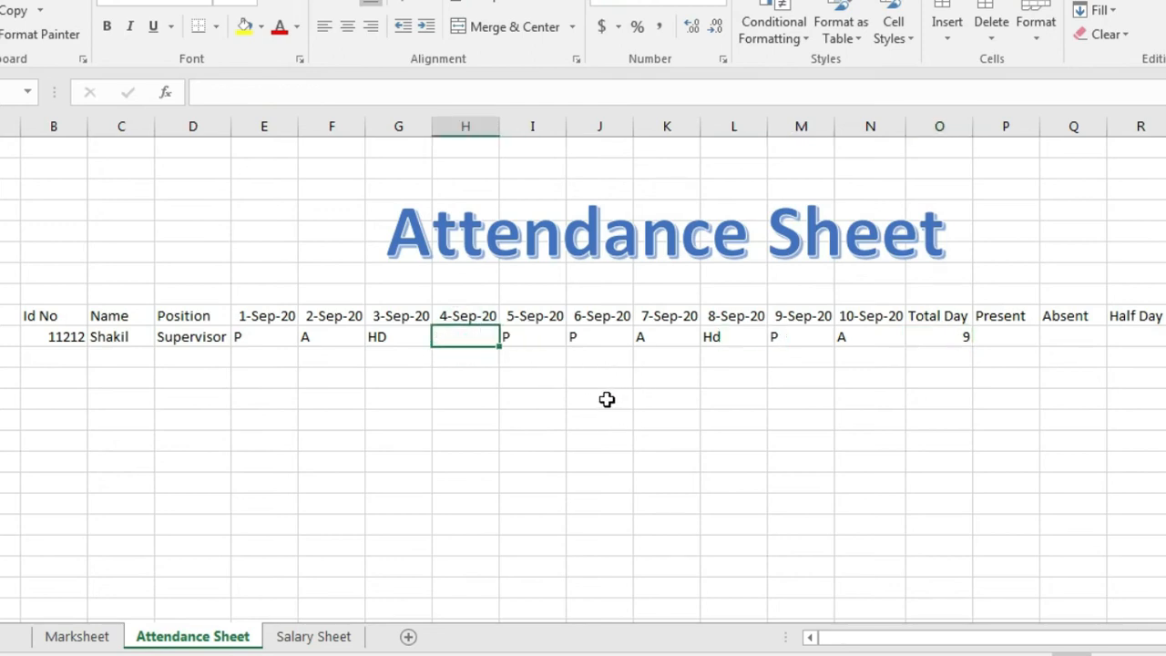
click(602, 405)
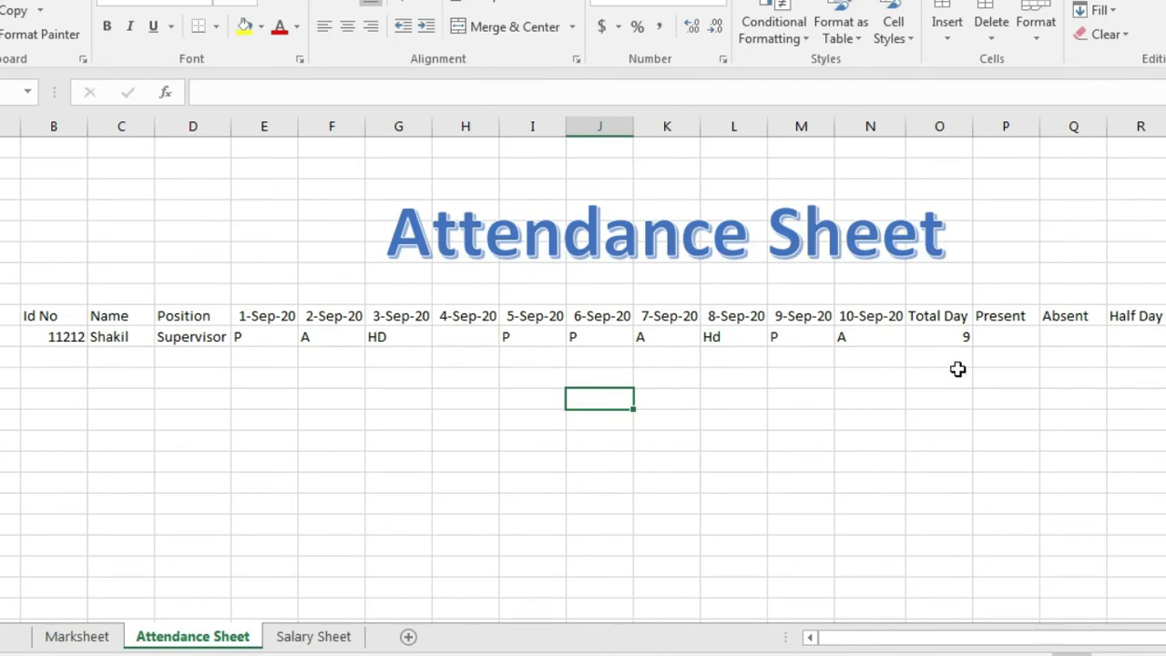
click(961, 337)
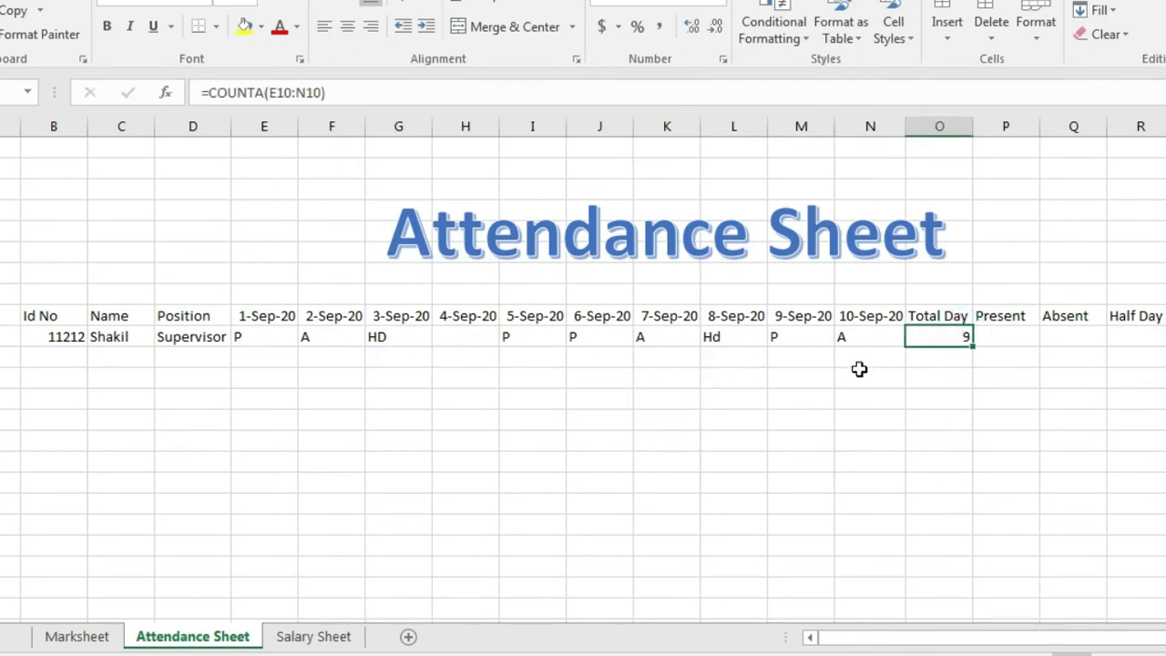
click(447, 339)
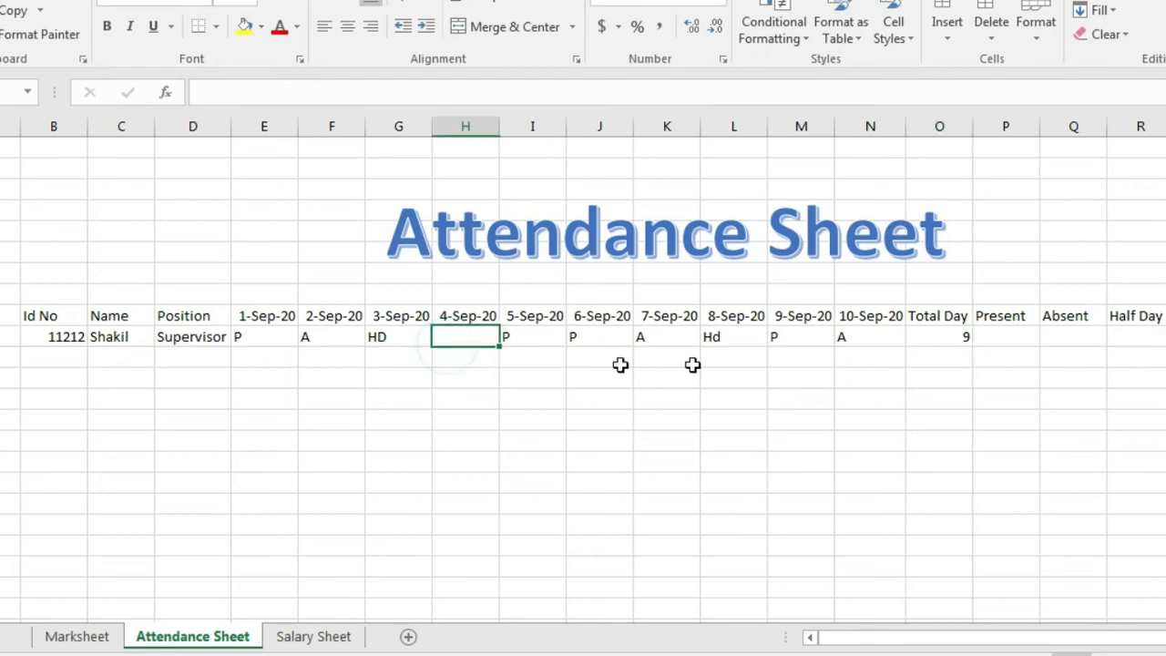
click(958, 345)
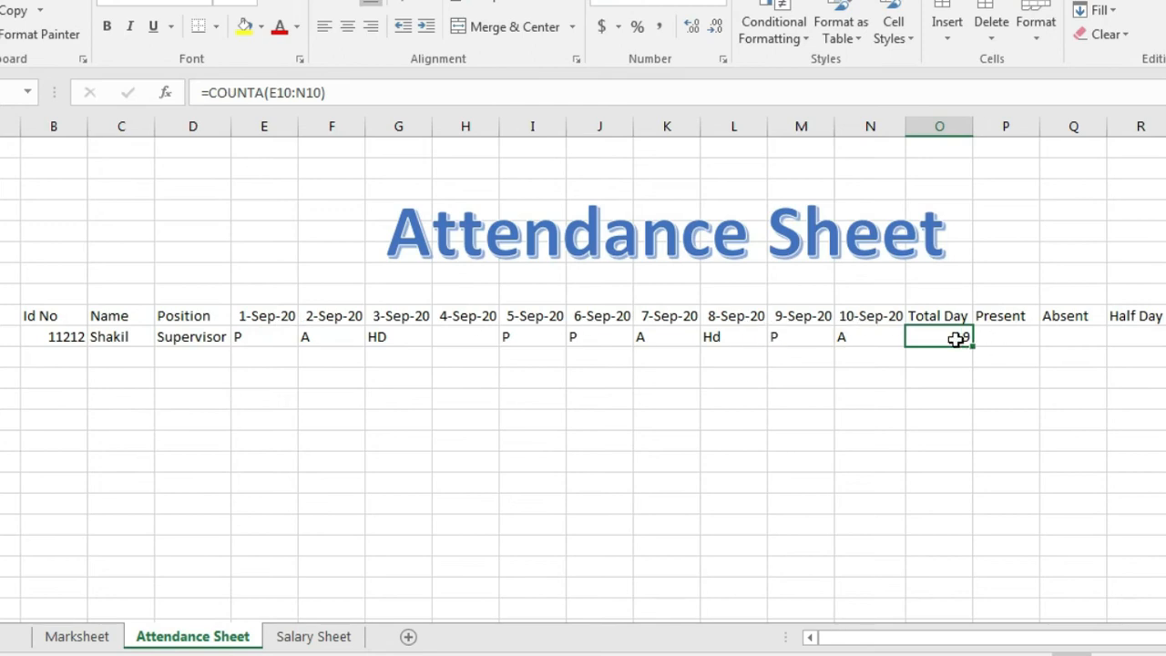
click(459, 339)
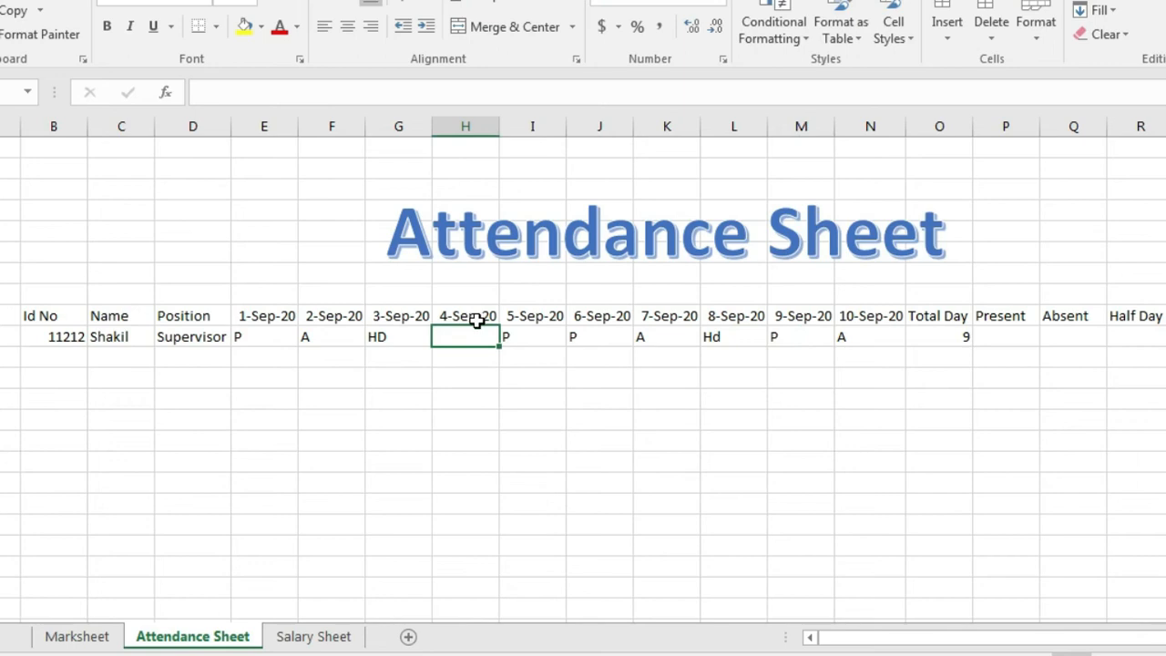
text(P)
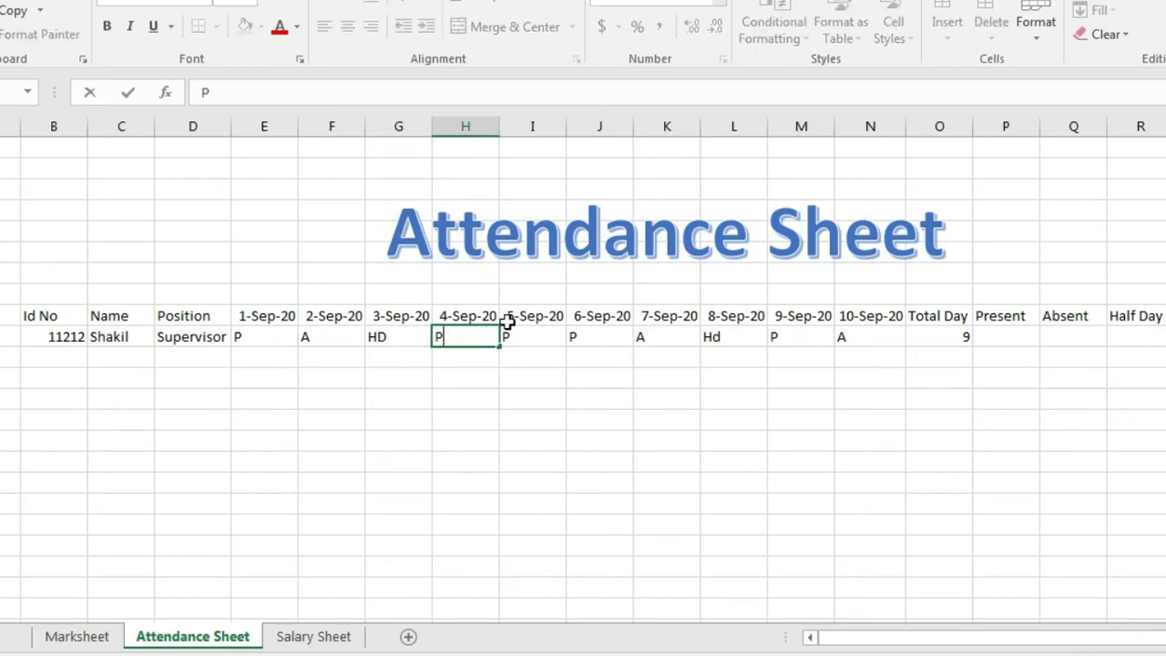
click(721, 439)
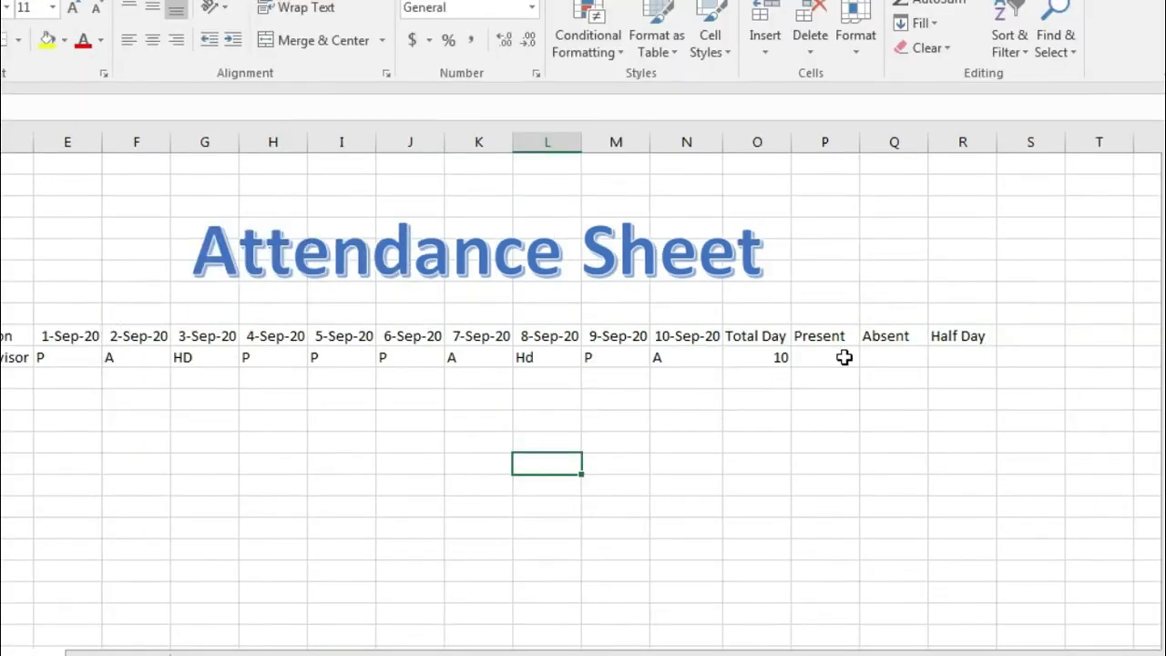
Step: Enter the formula =COUNTIF(E10:N10,"P") in the Present cell P10 to count the days marked P
click(845, 358)
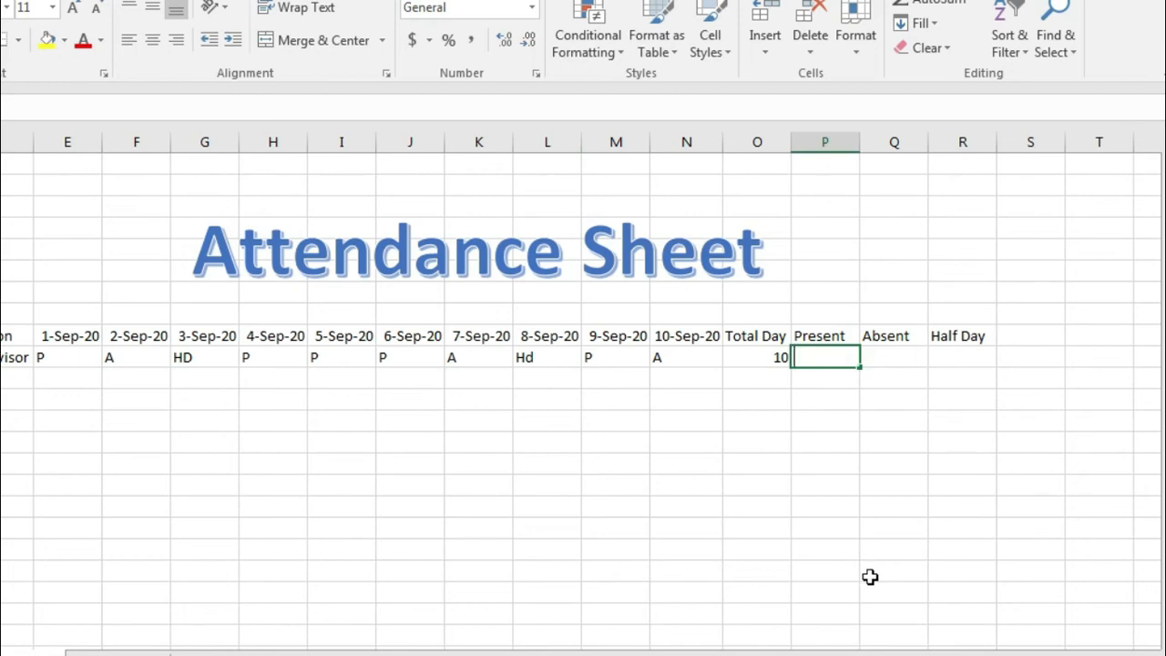
text(=)
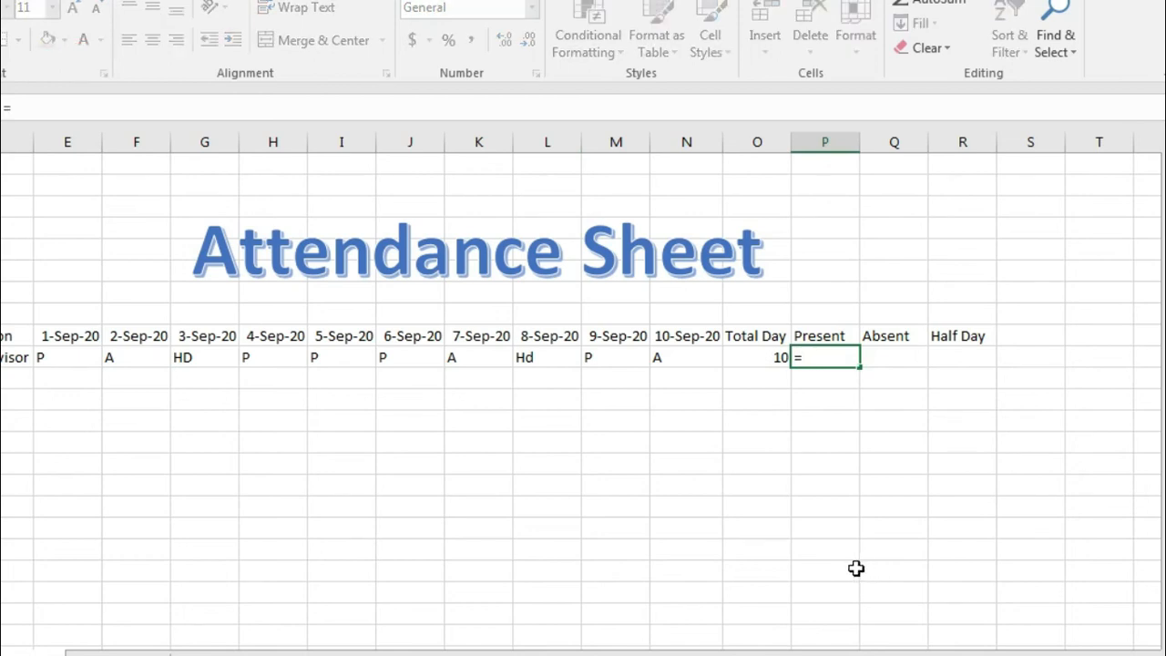
text(coun)
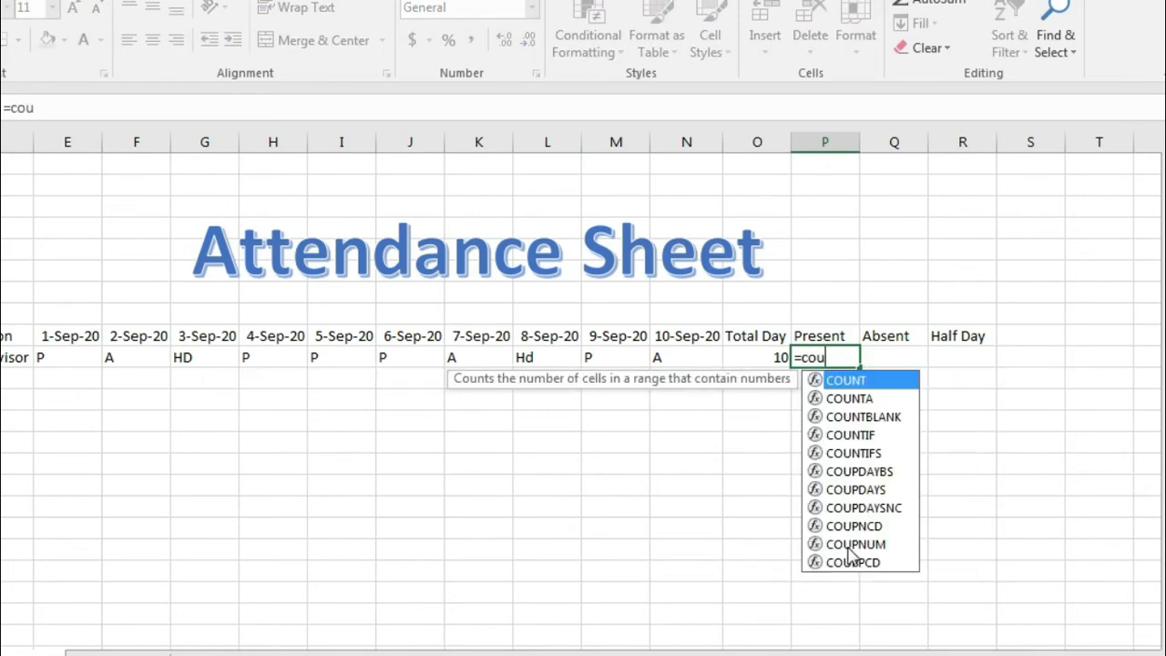
double_click(865, 444)
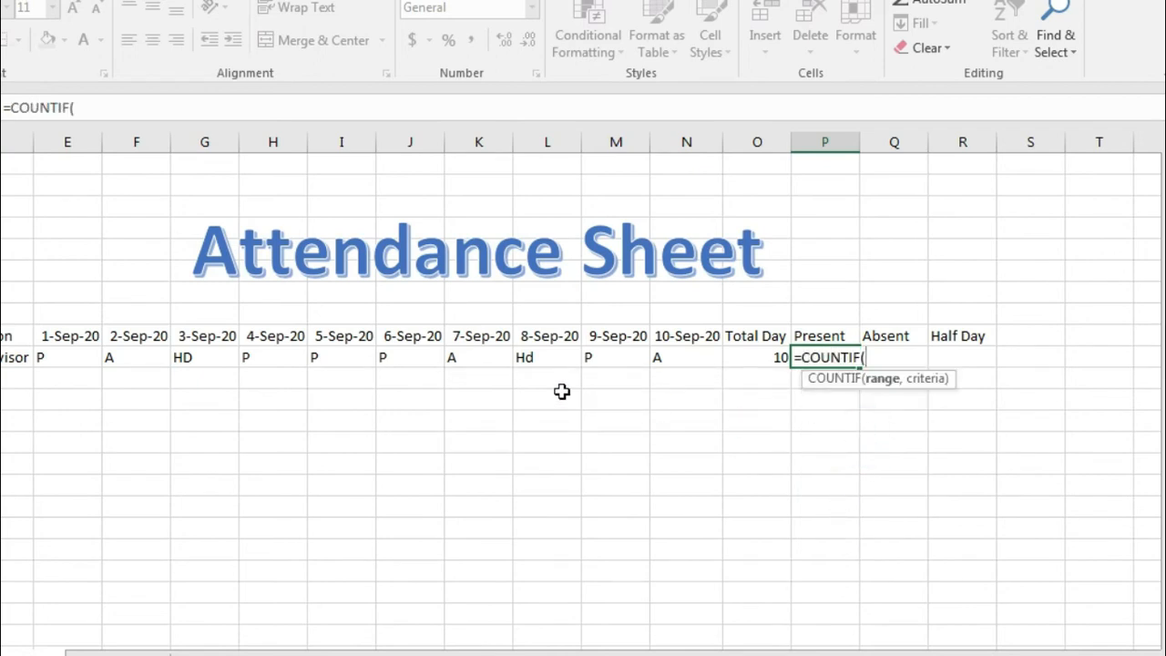
drag(64, 358, 682, 364)
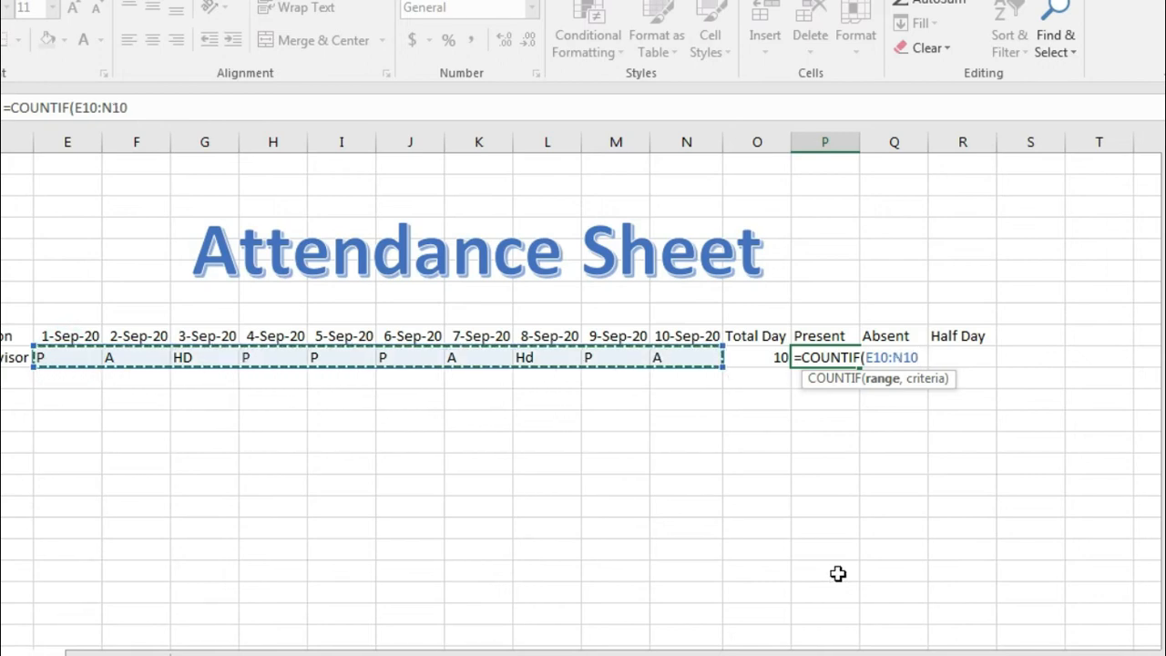
text(,"P)
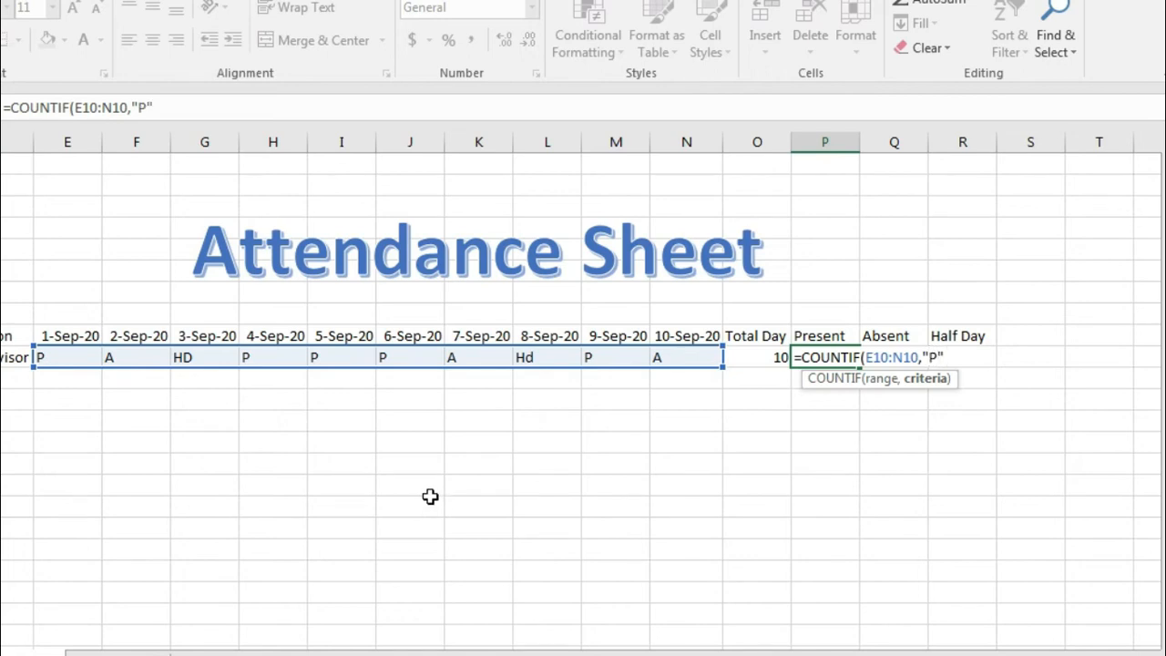
text())
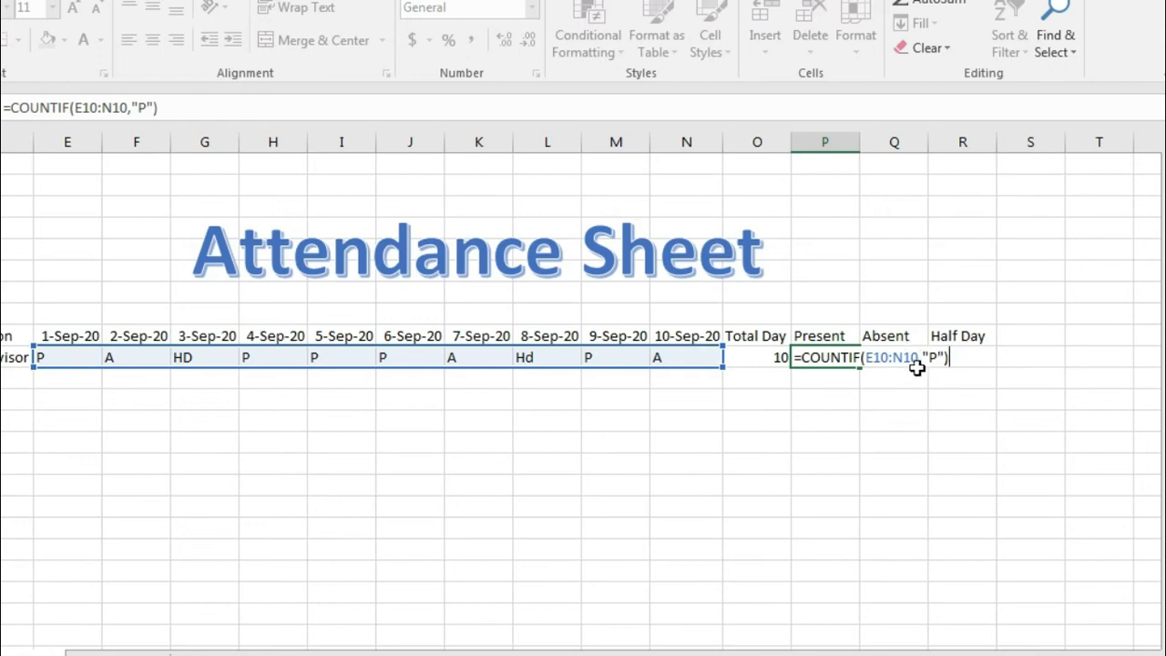
key(ctrl+Return)
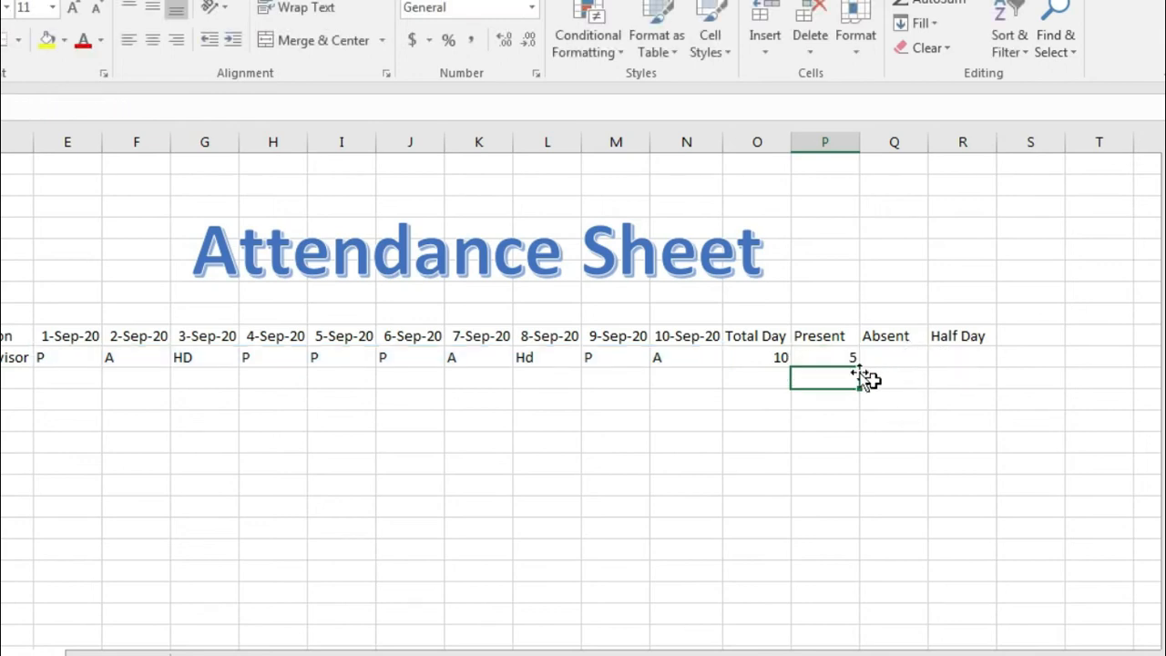
Step: Check the individual P entries from 1-Sep-20 to 9-Sep-20 against the Present count
click(55, 360)
click(248, 361)
text(P)
click(322, 363)
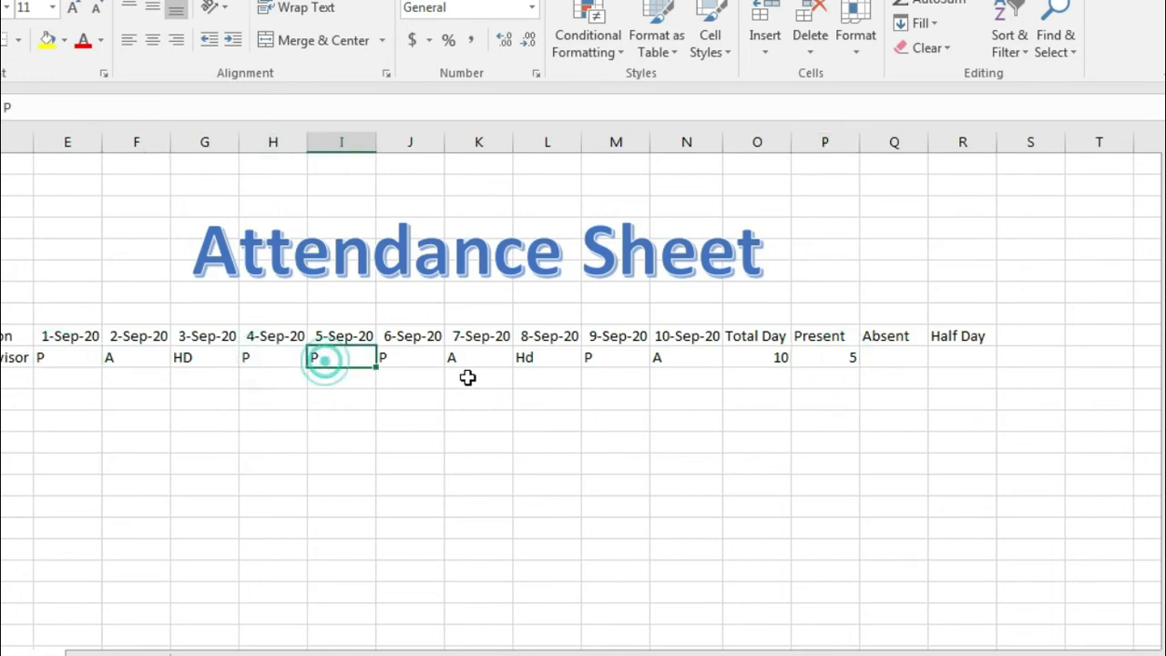
click(416, 364)
click(592, 360)
text(P)
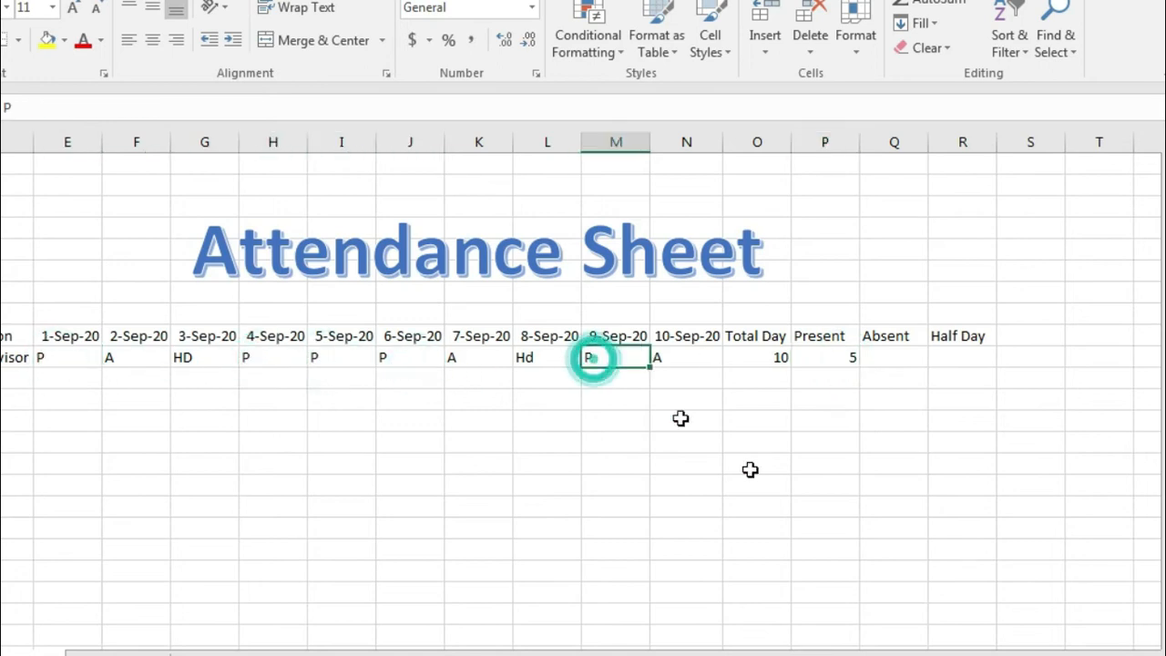
Step: Enter the formula =COUNTIF(E10:N10,"A") in the Absent cell Q10 to count the days marked A
click(903, 366)
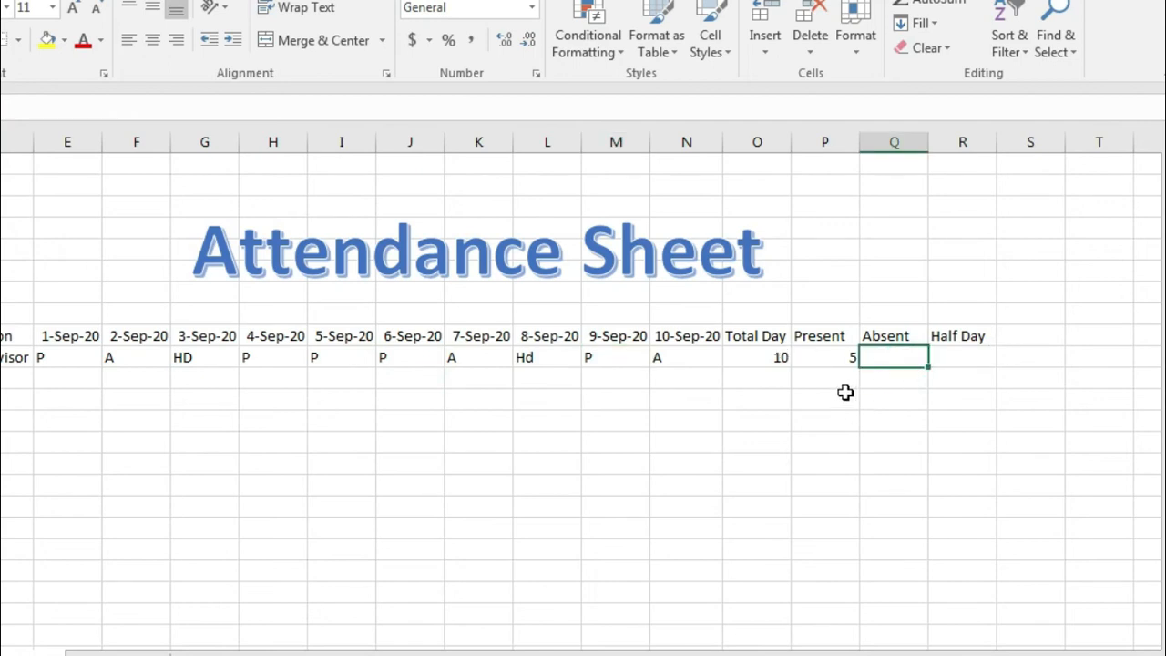
text(=c)
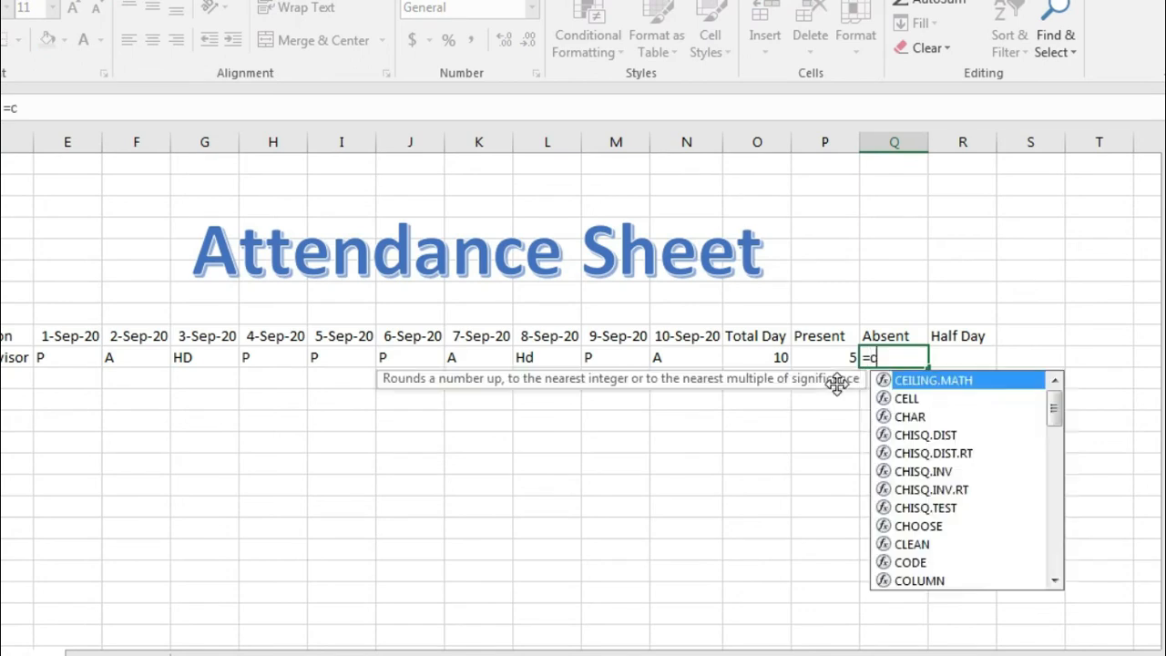
text(oun)
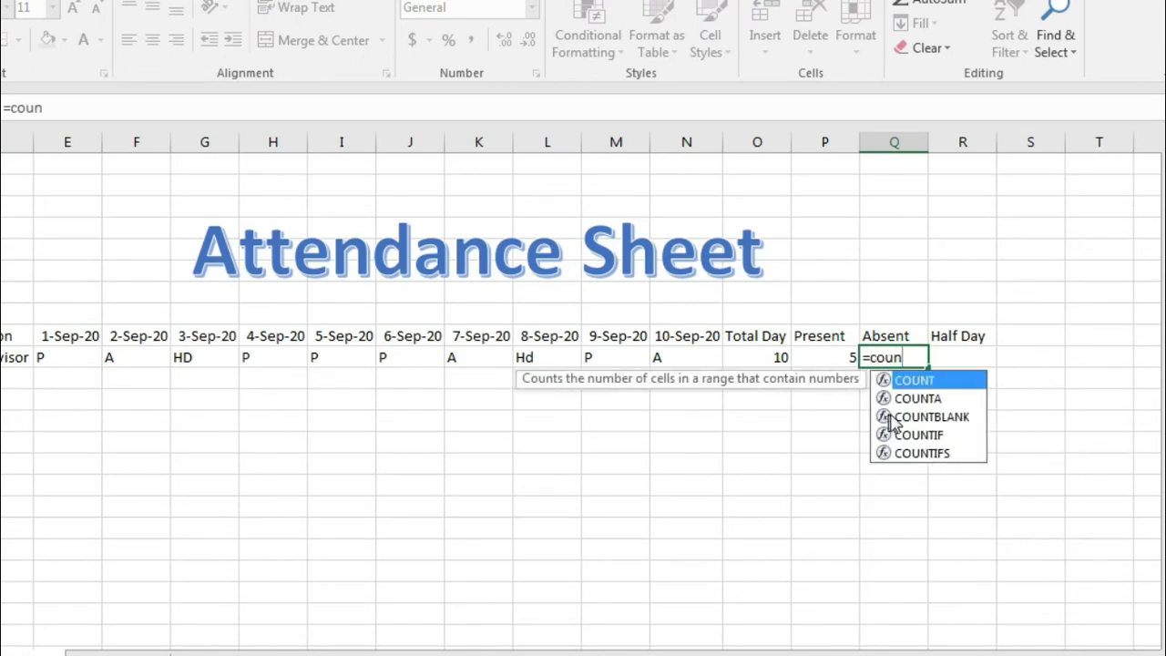
double_click(920, 436)
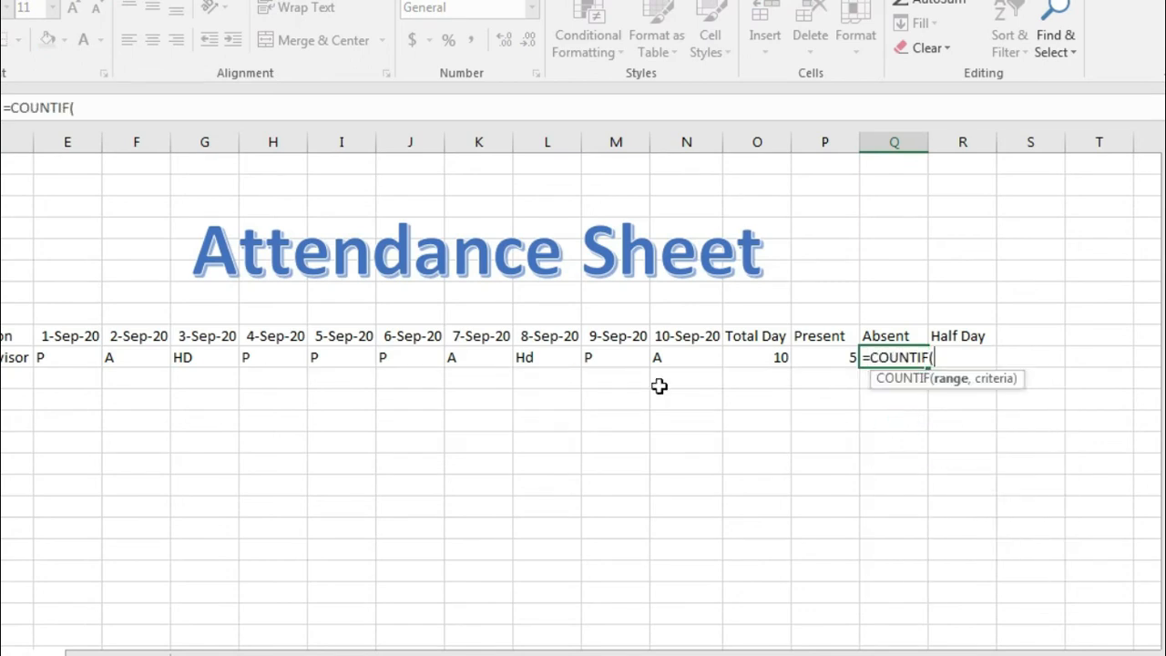
drag(80, 354, 663, 362)
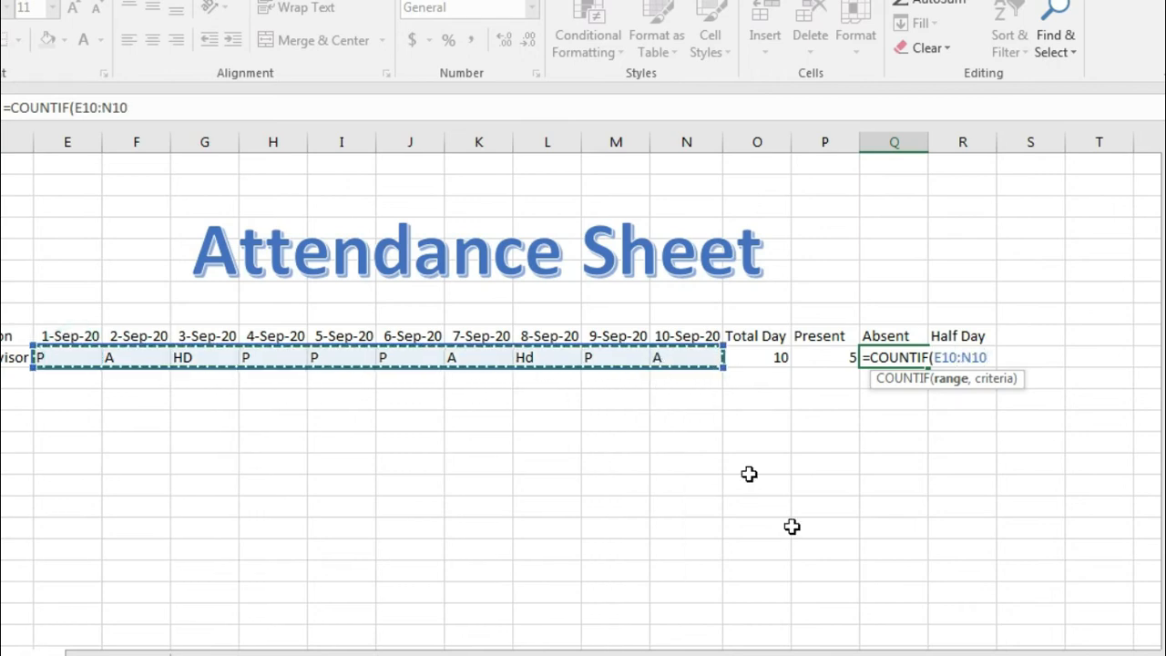
text(,"A)
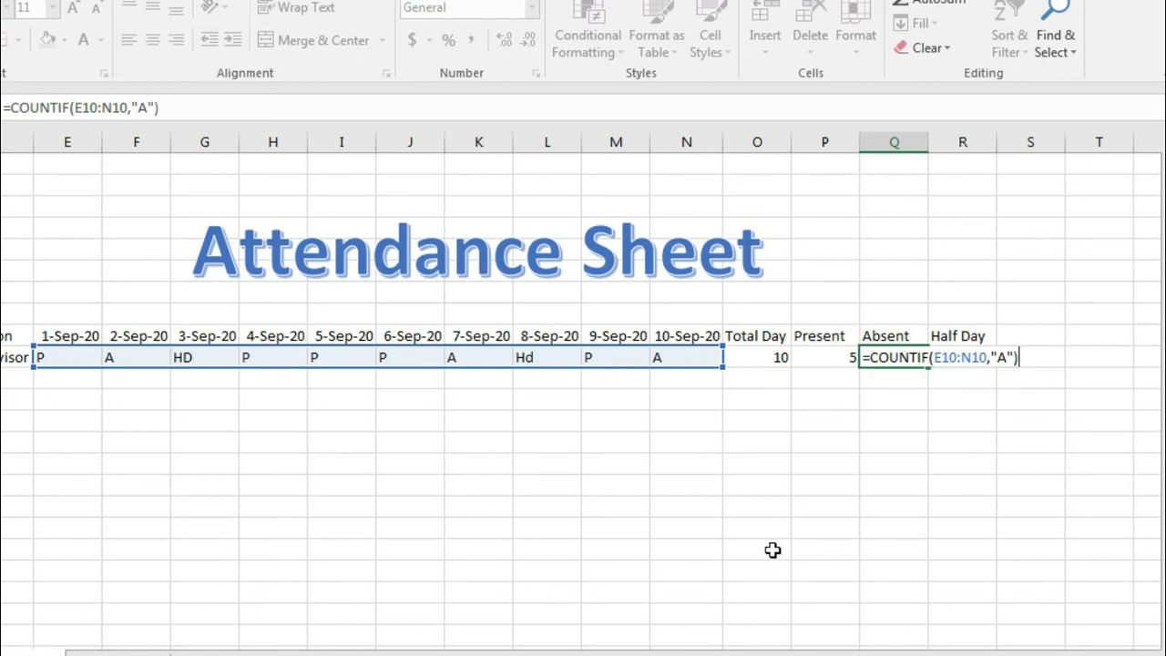
key(Return)
Step: Enter the formula =COUNTIF(E10:N10,"HD") in the Half Day cell R10 to count the half days
click(965, 358)
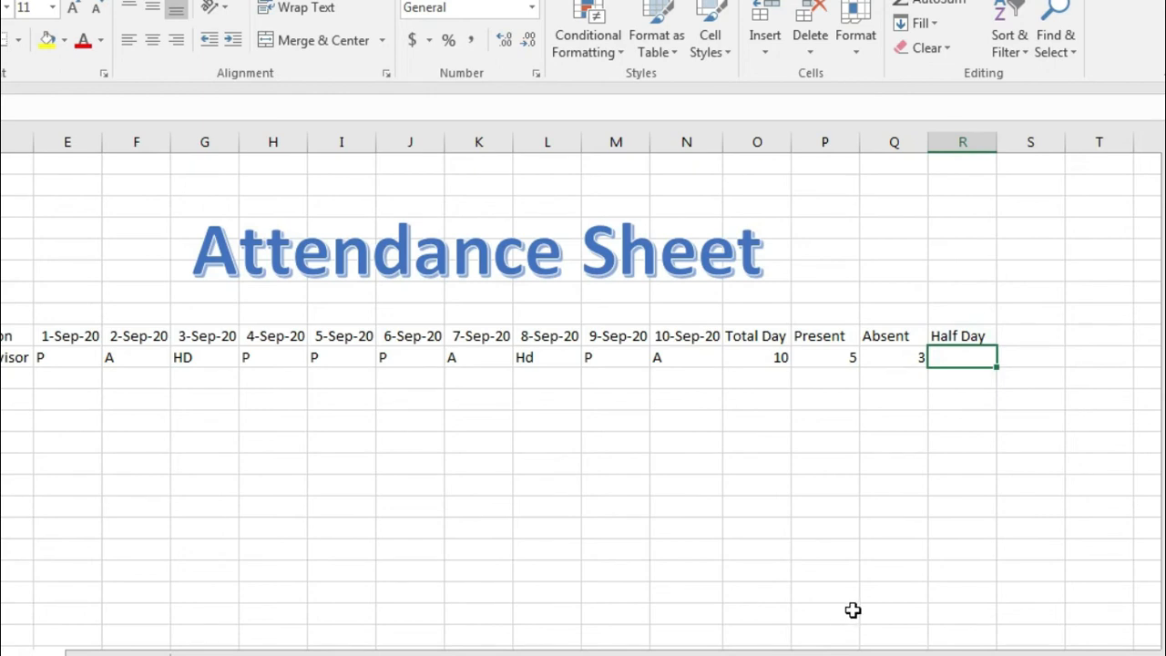
text(=c)
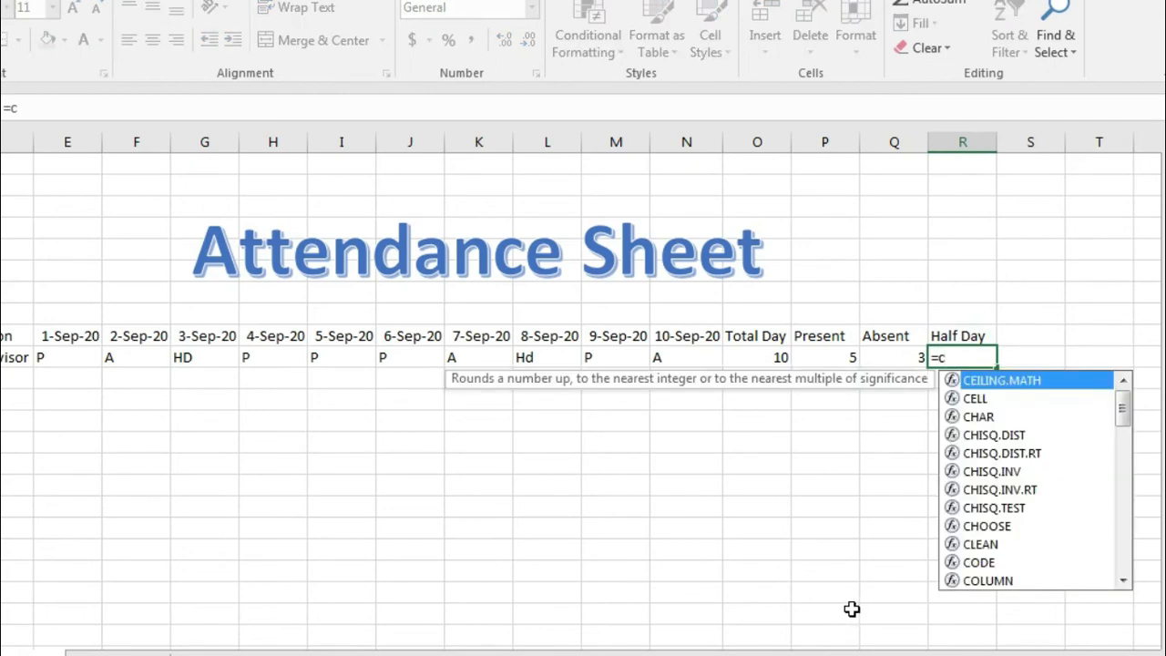
text(oun)
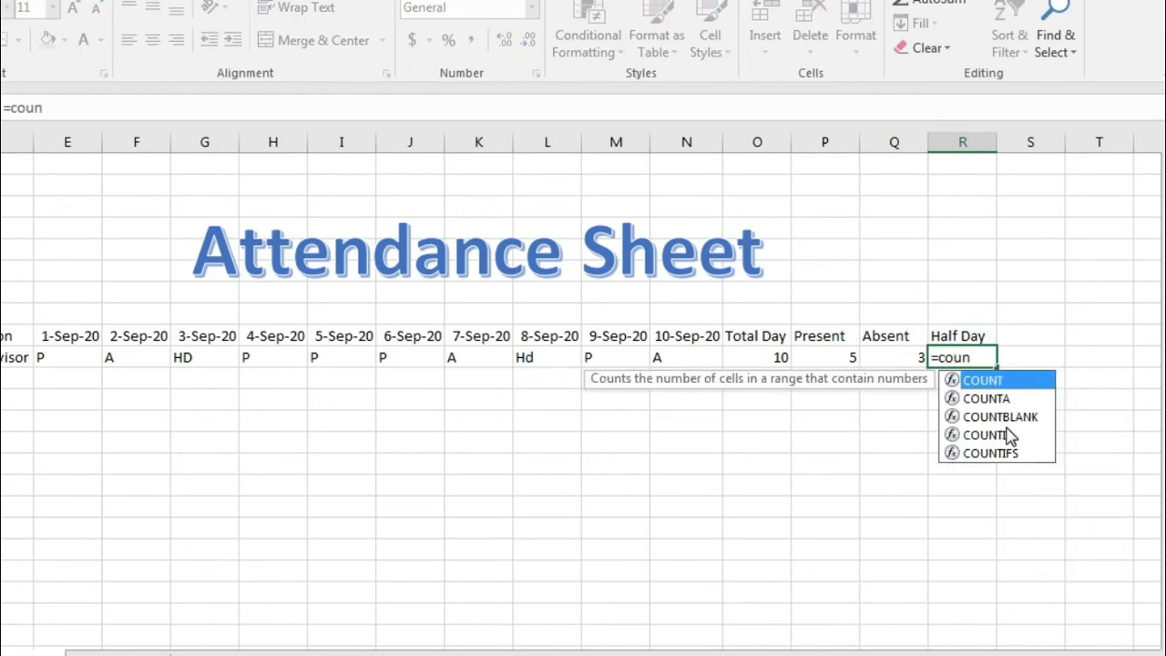
double_click(1015, 438)
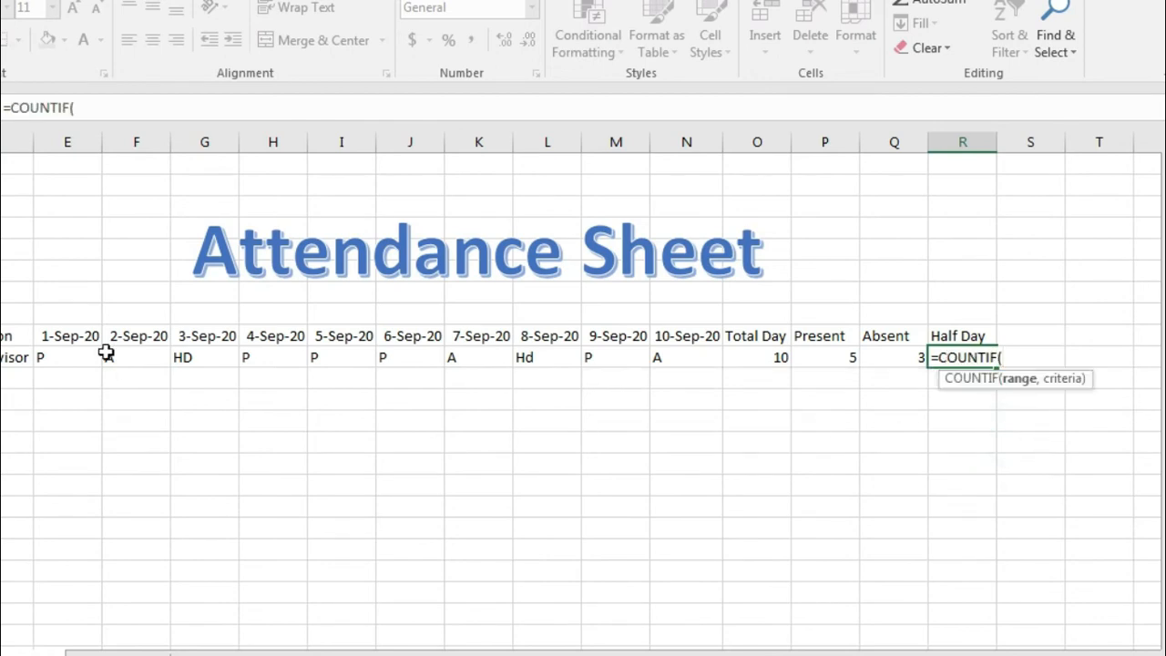
click(59, 357)
drag(140, 355, 685, 356)
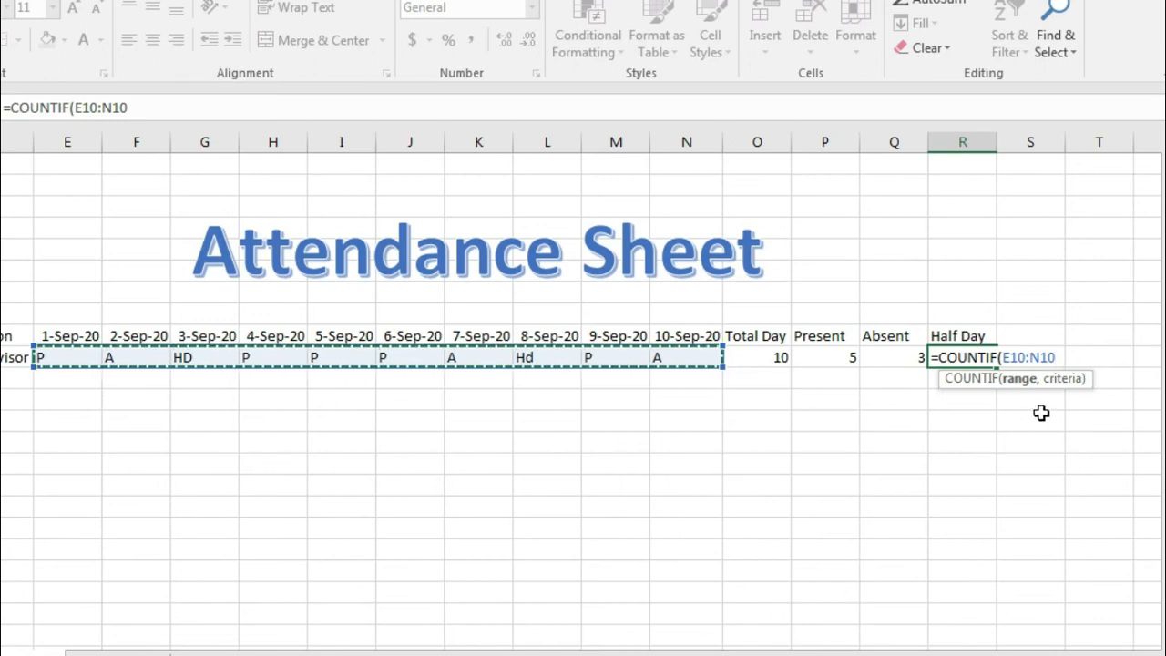
text(,)
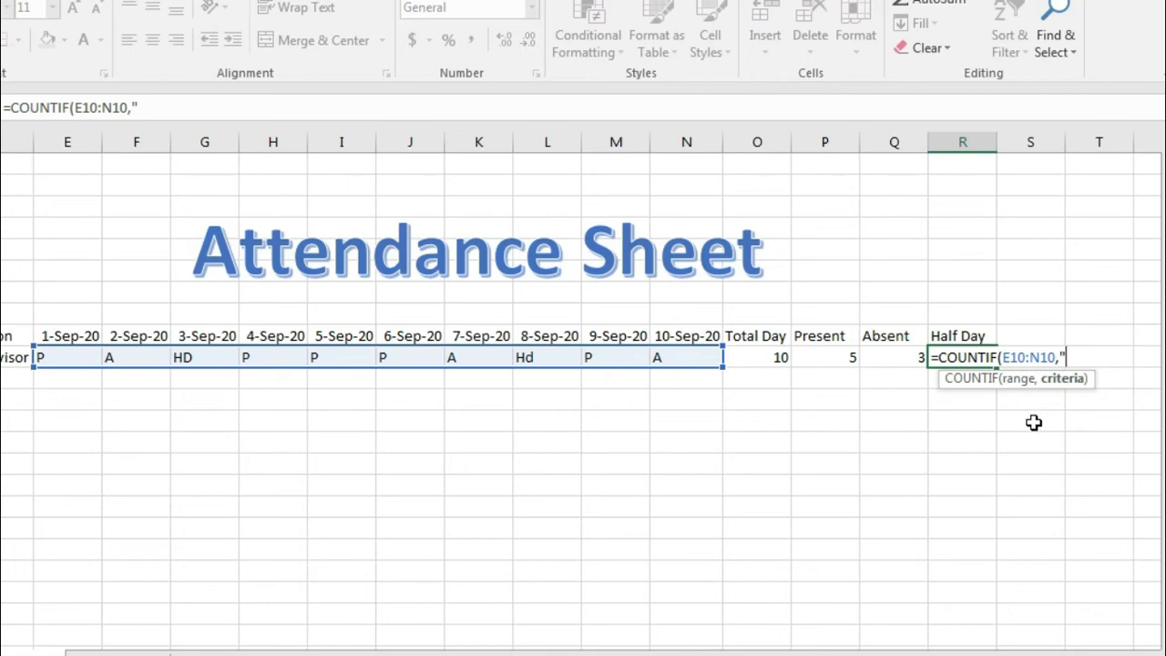
text("HD)
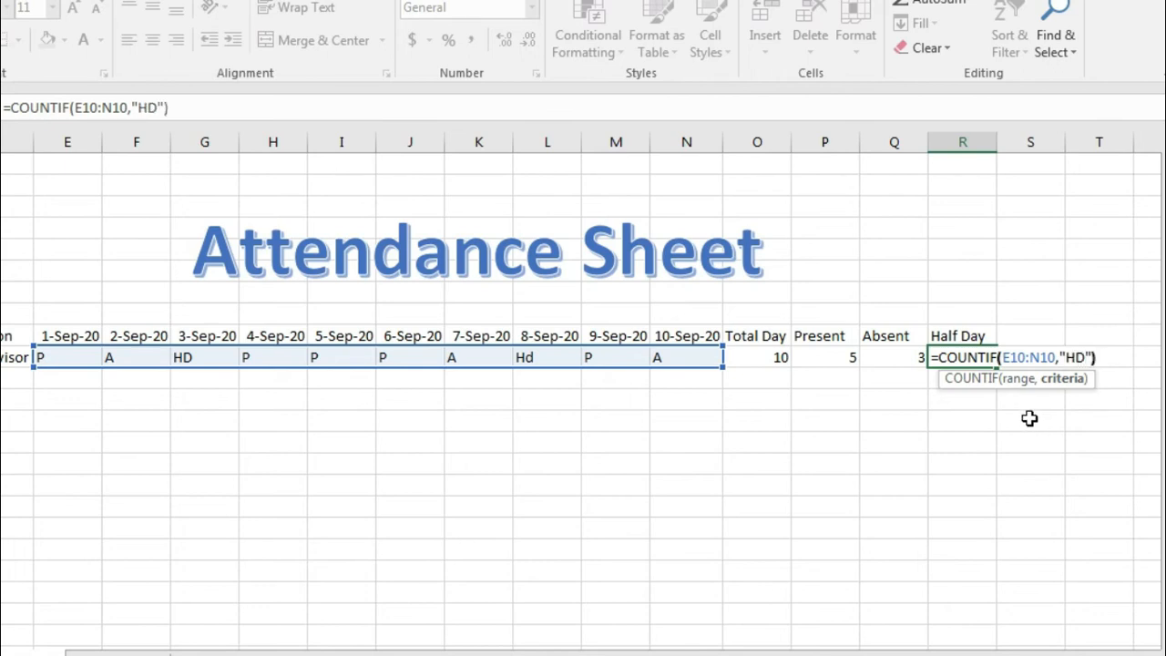
key(Return)
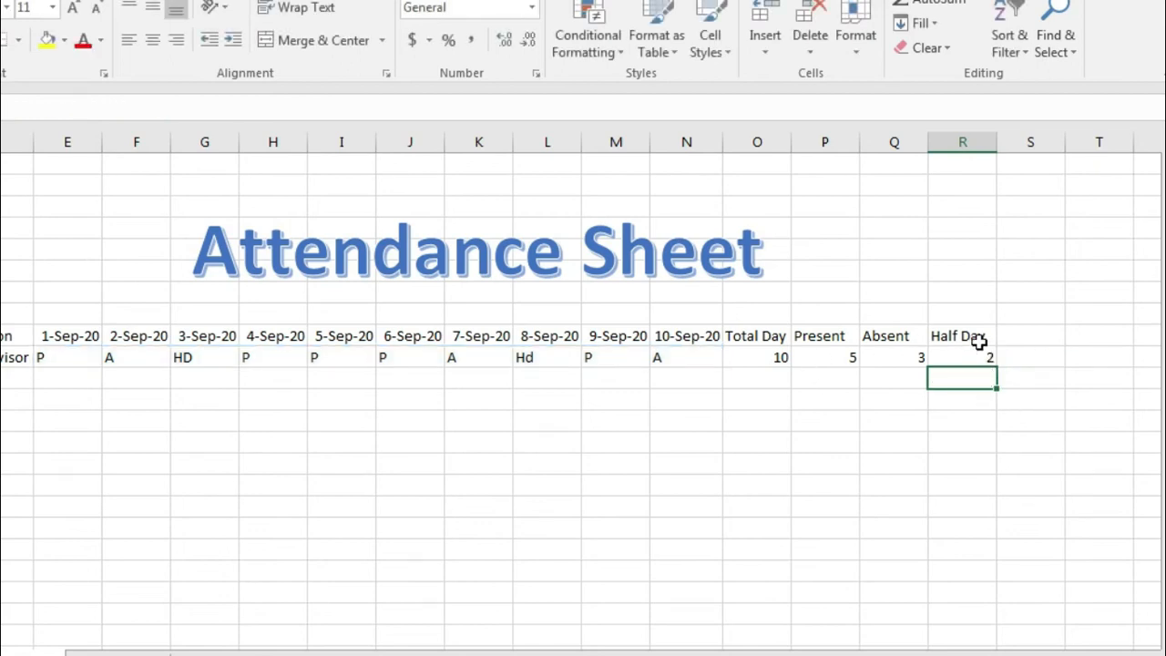
click(834, 339)
click(892, 339)
click(967, 338)
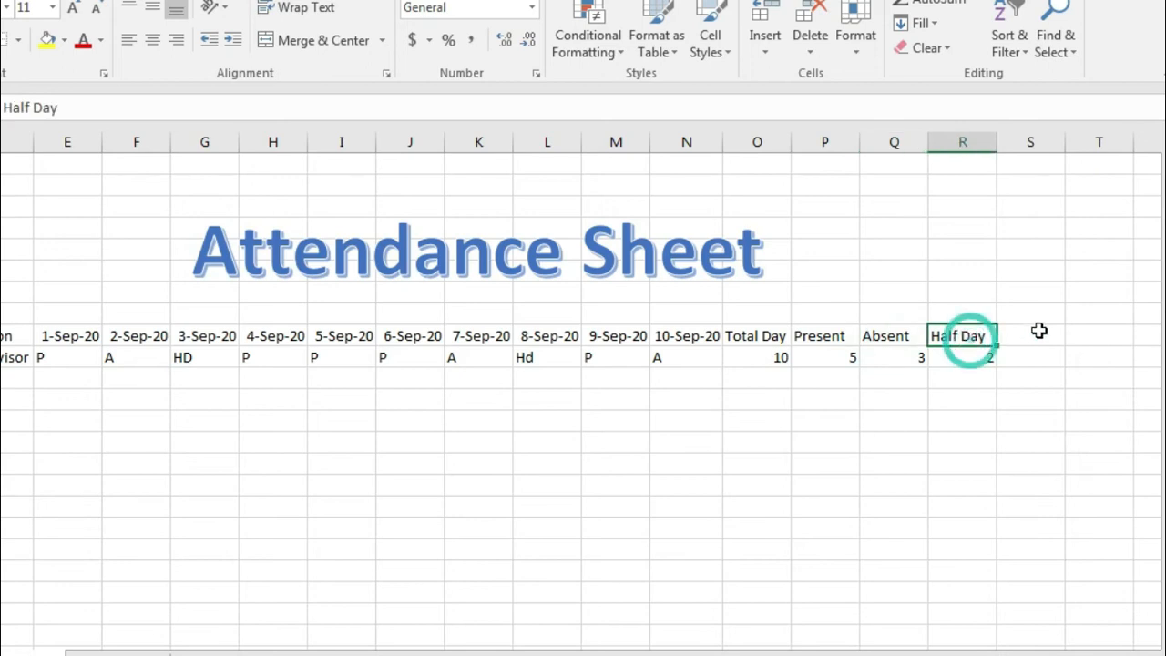
click(1039, 332)
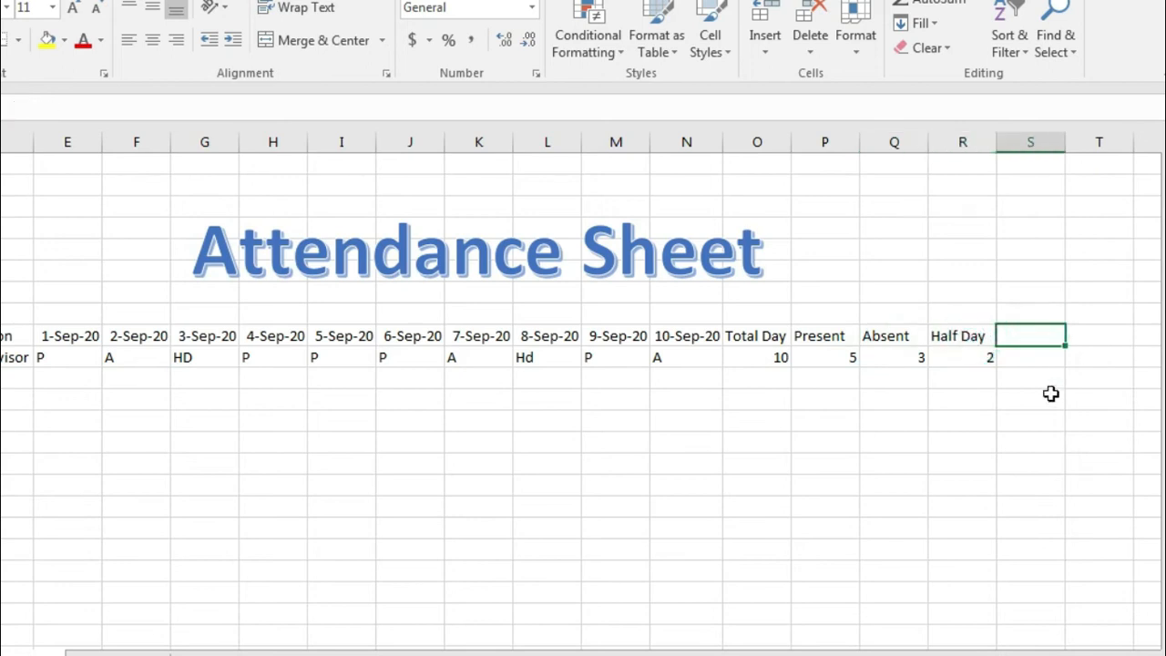
text(Leav)
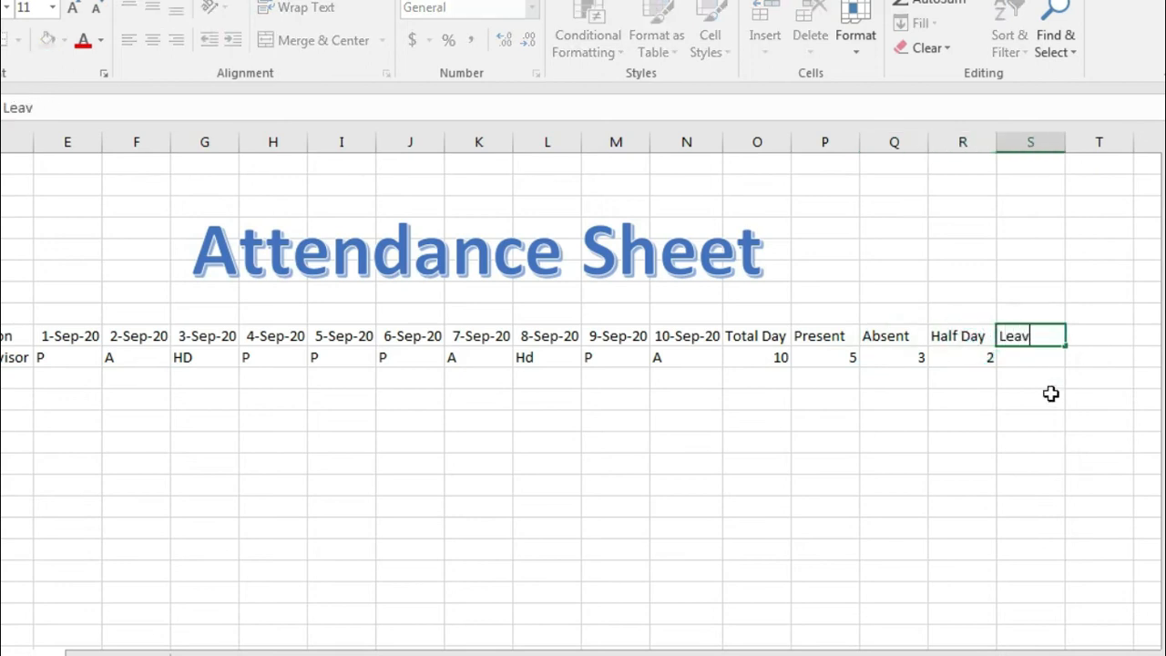
text(e)
key(Escape)
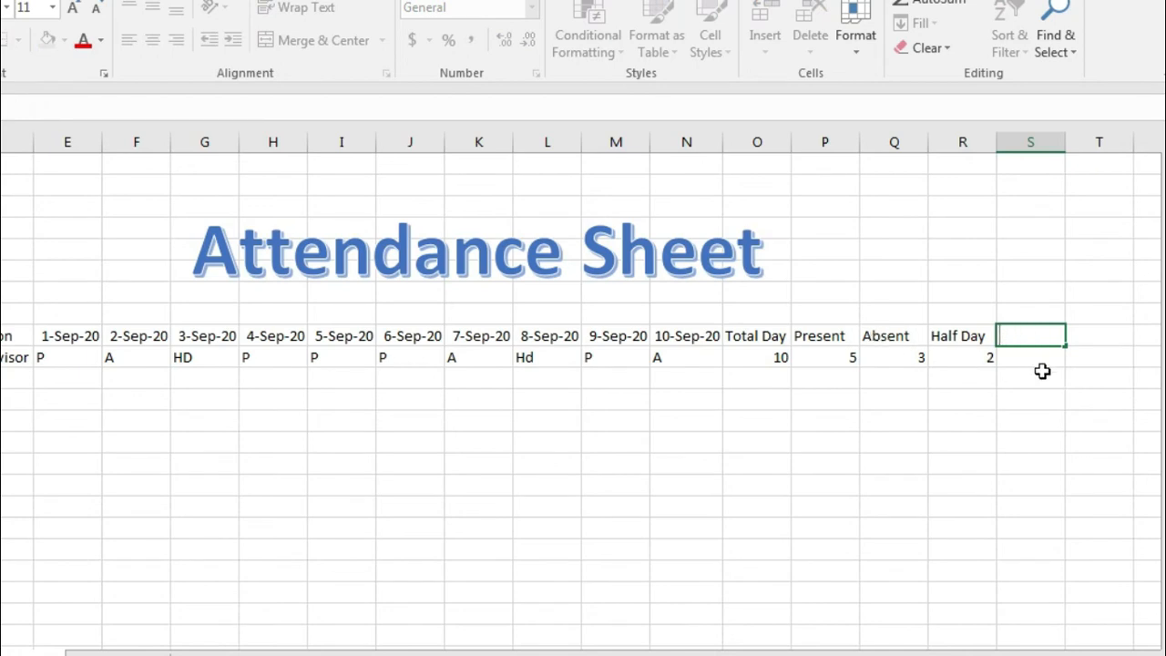
click(1039, 374)
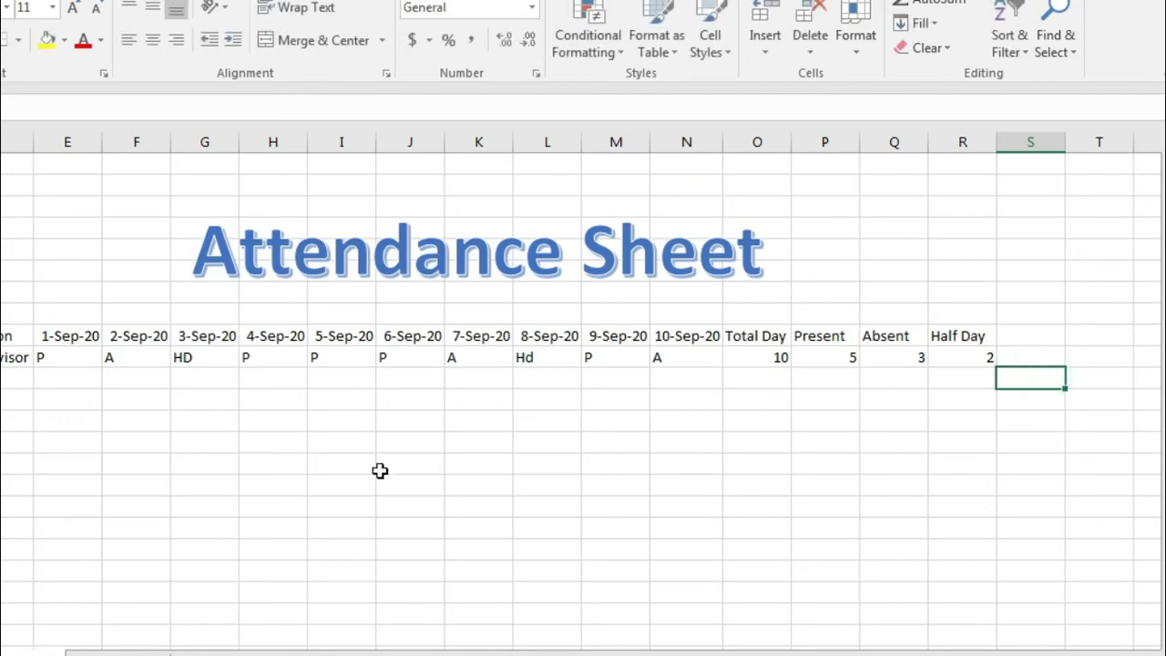
Step: Extend the first employee's Id No down two rows as a series increasing by one
click(2, 378)
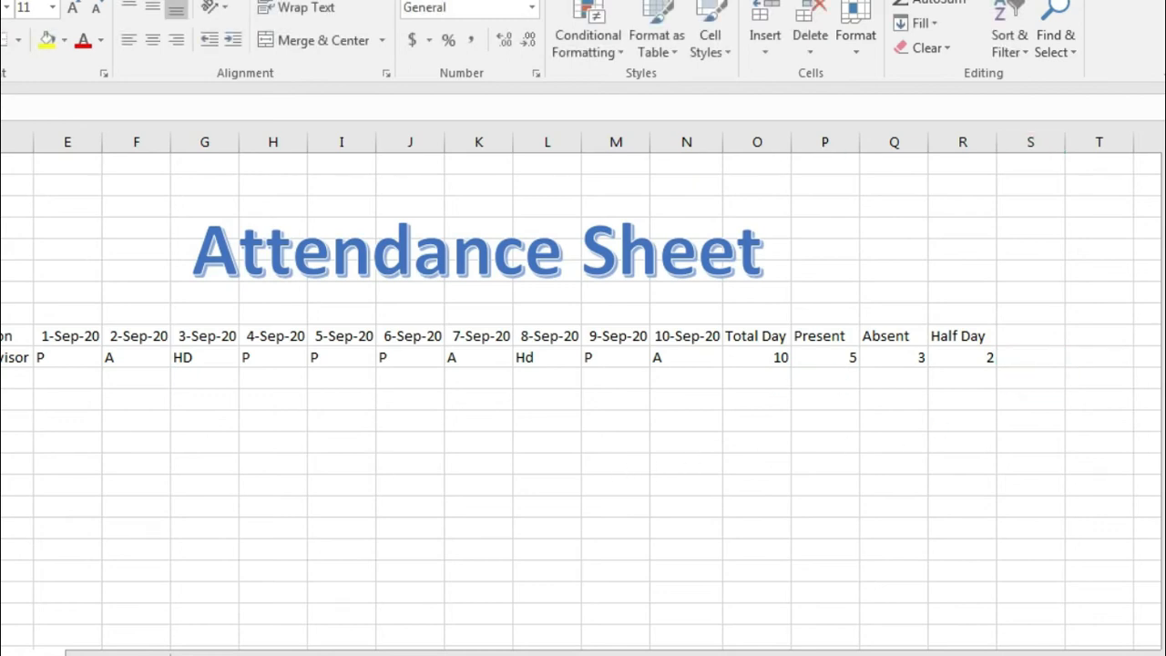
drag(84, 347, 83, 386)
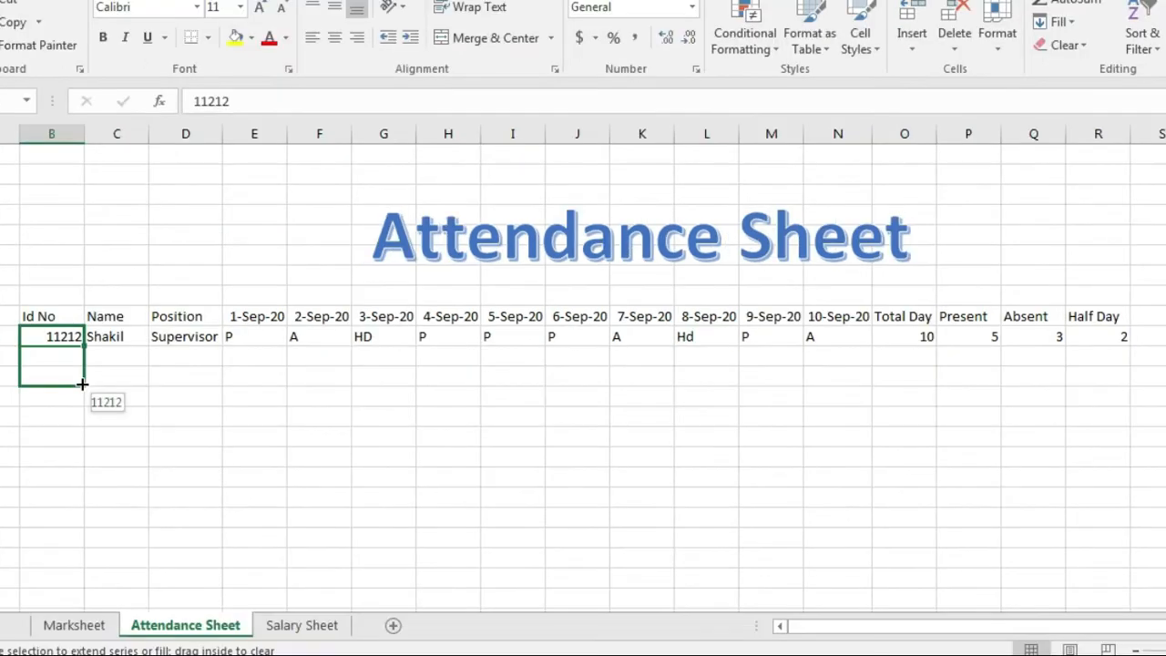
click(96, 398)
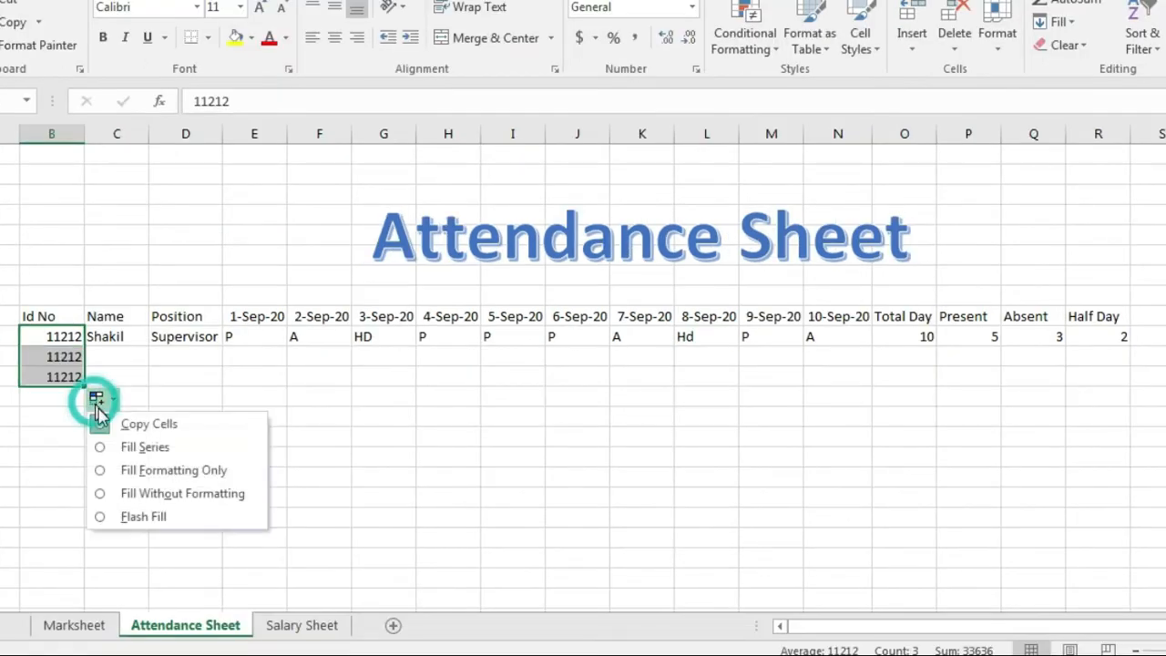
click(125, 447)
Step: Enter the second employee's name in C11 and the position Admin in D11
click(122, 338)
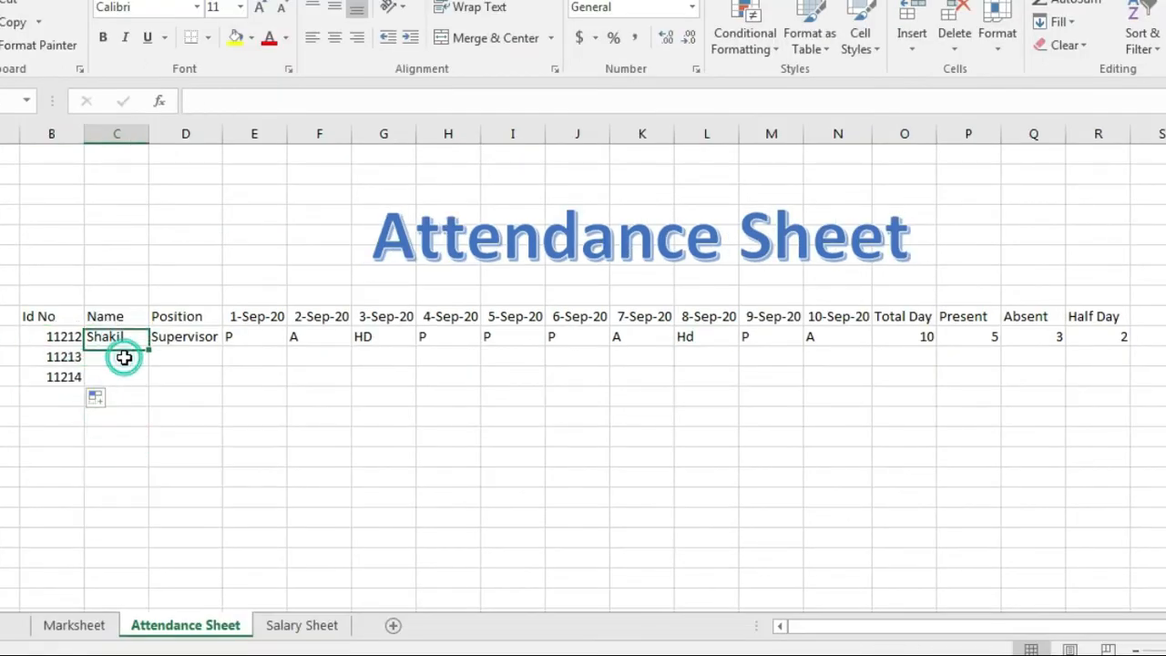
click(124, 358)
text(Saju)
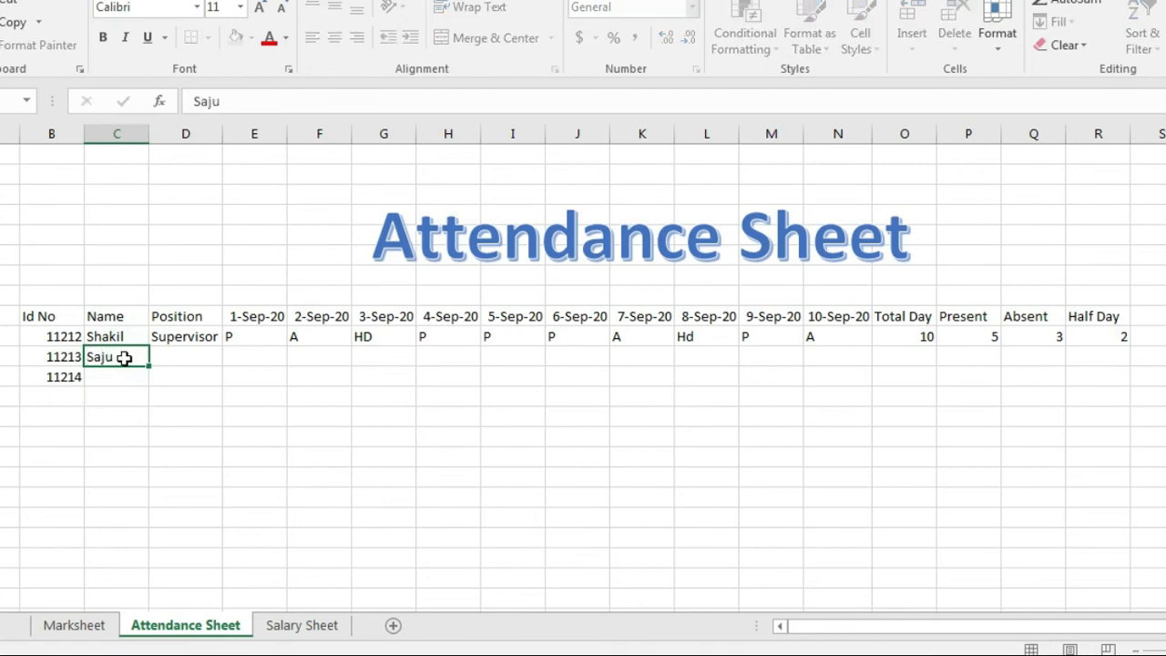
key(Tab)
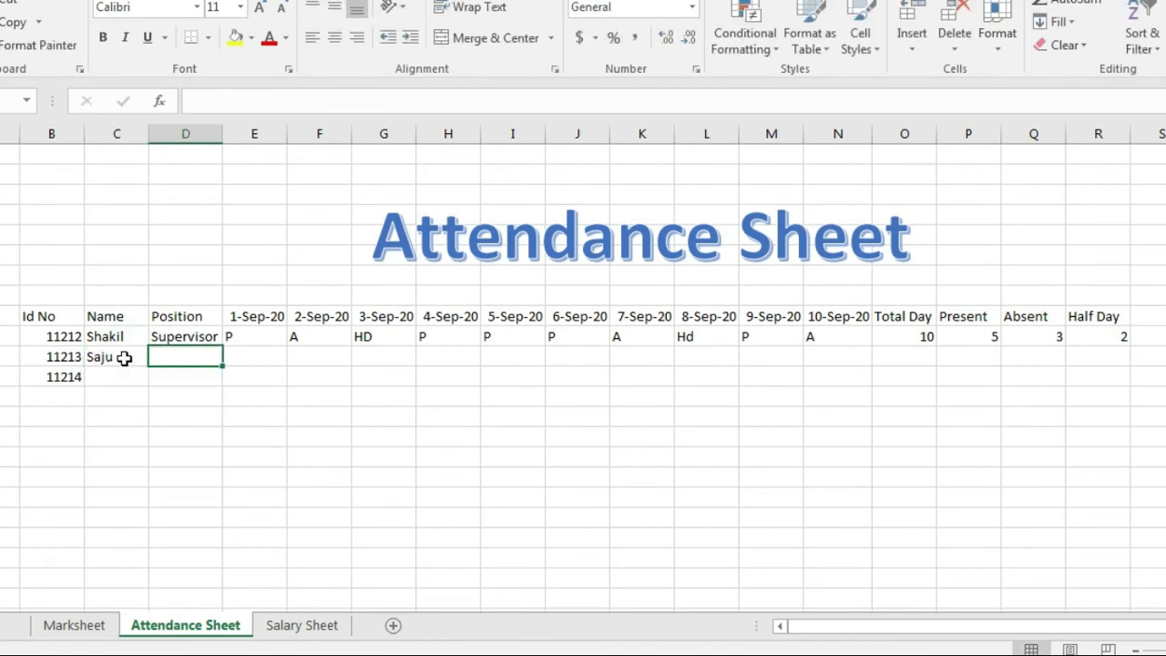
text(Admin)
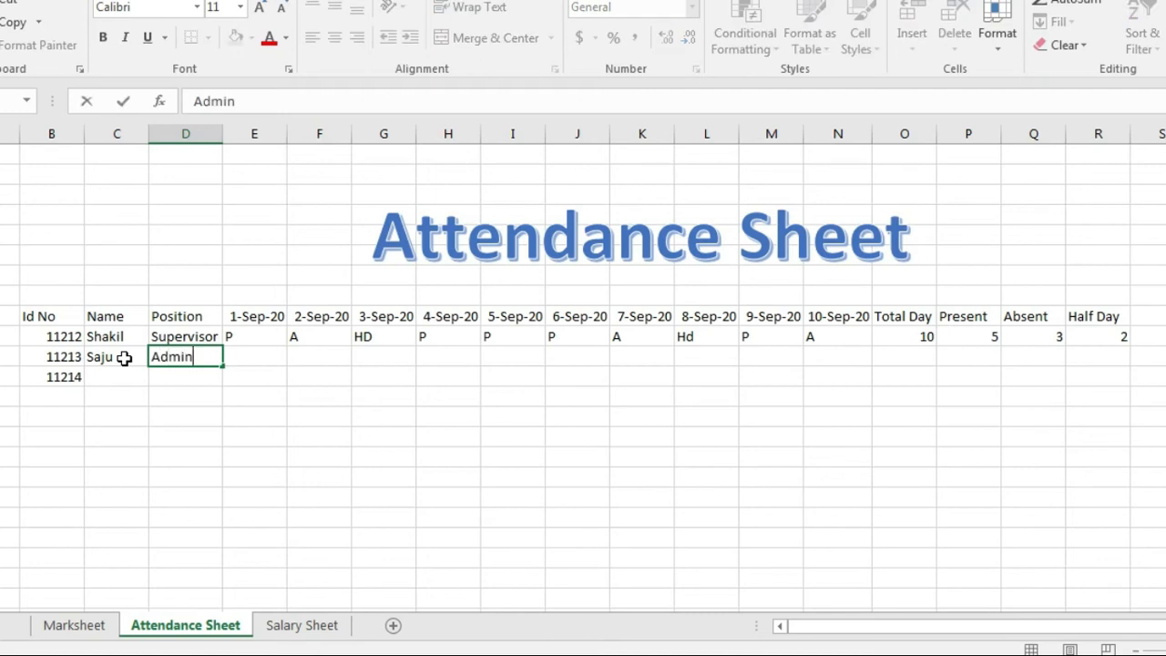
Step: Enter the second employee's attendance from 1-Sep-20 to 10-Sep-20 in row 11 as P, P, A, P, p, P, P, A, P, HD
key(Tab)
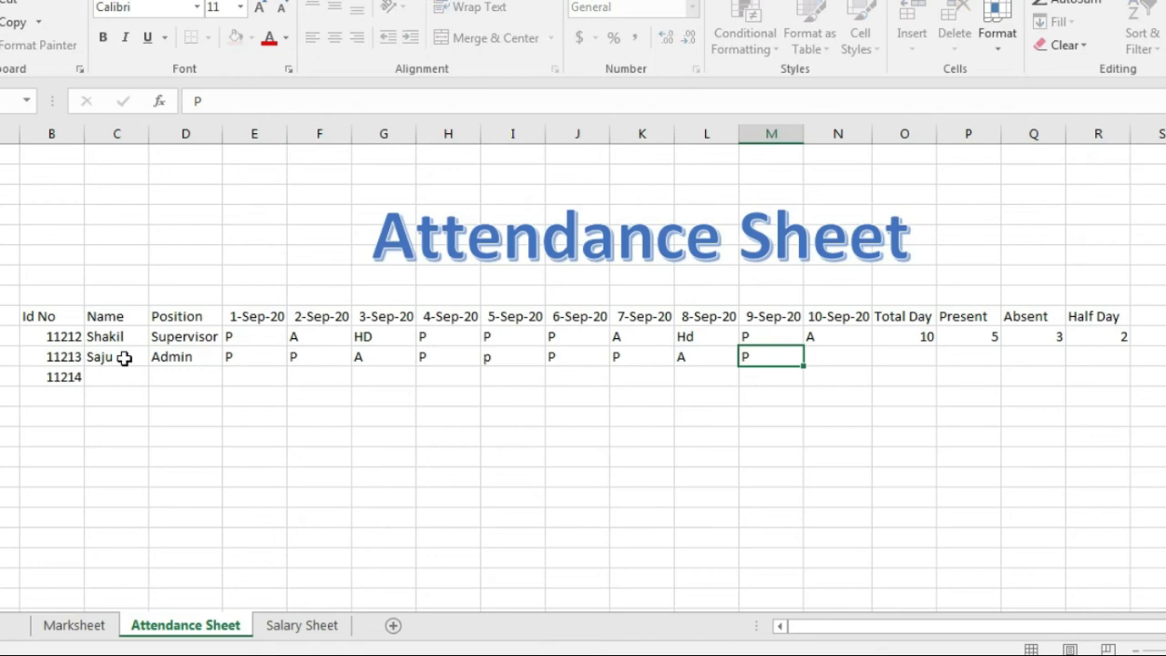
key(Down)
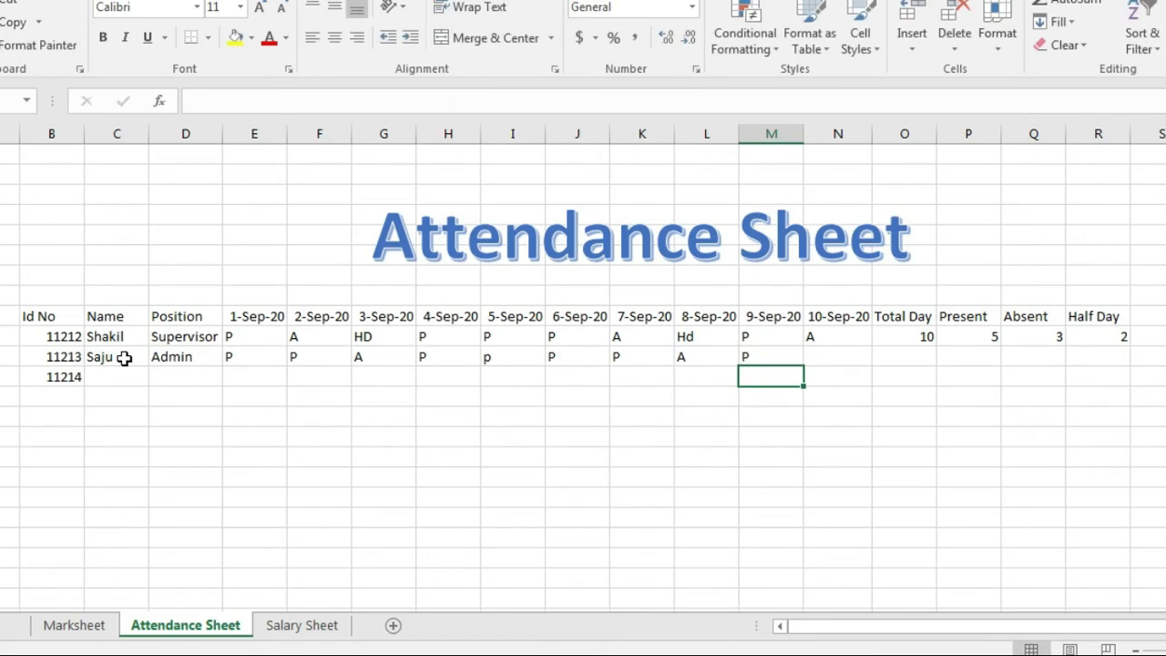
key(Up)
key(Right)
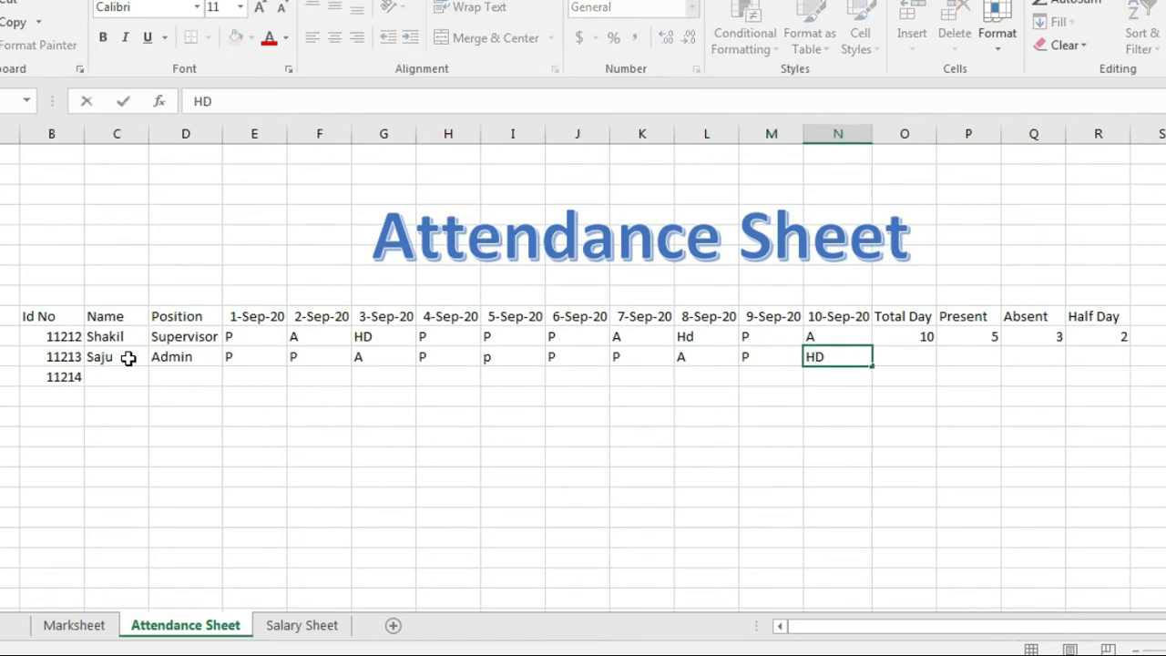
click(898, 359)
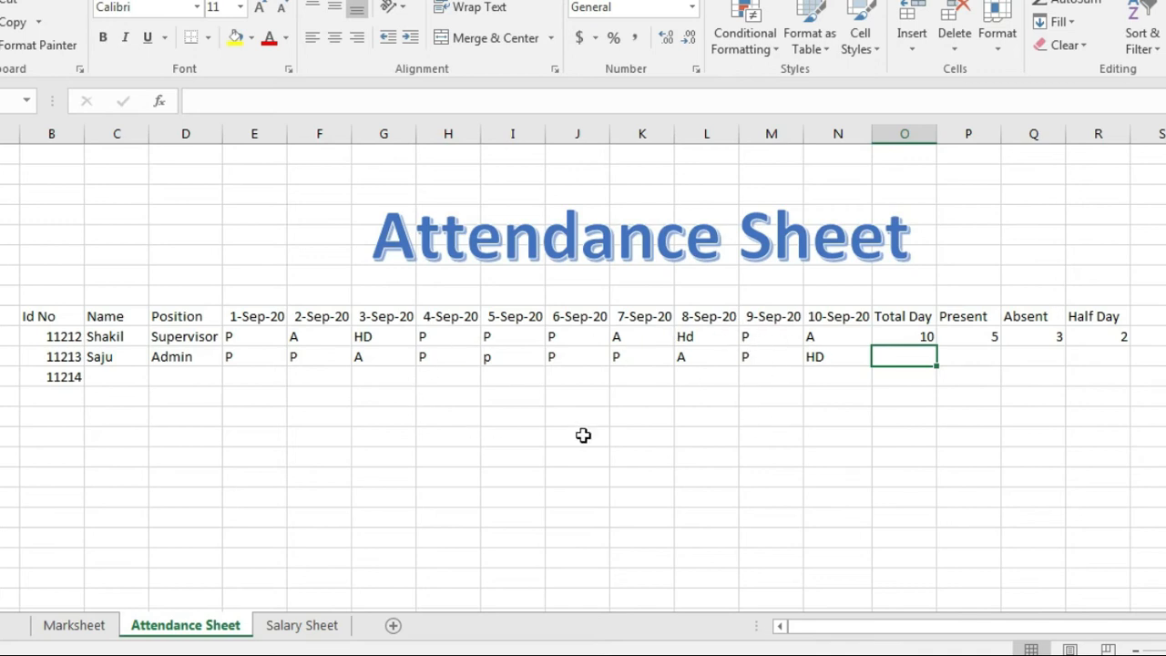
Step: Copy the Total Day, Present, Absent and Half Day formulas down to the second employee's row
click(903, 333)
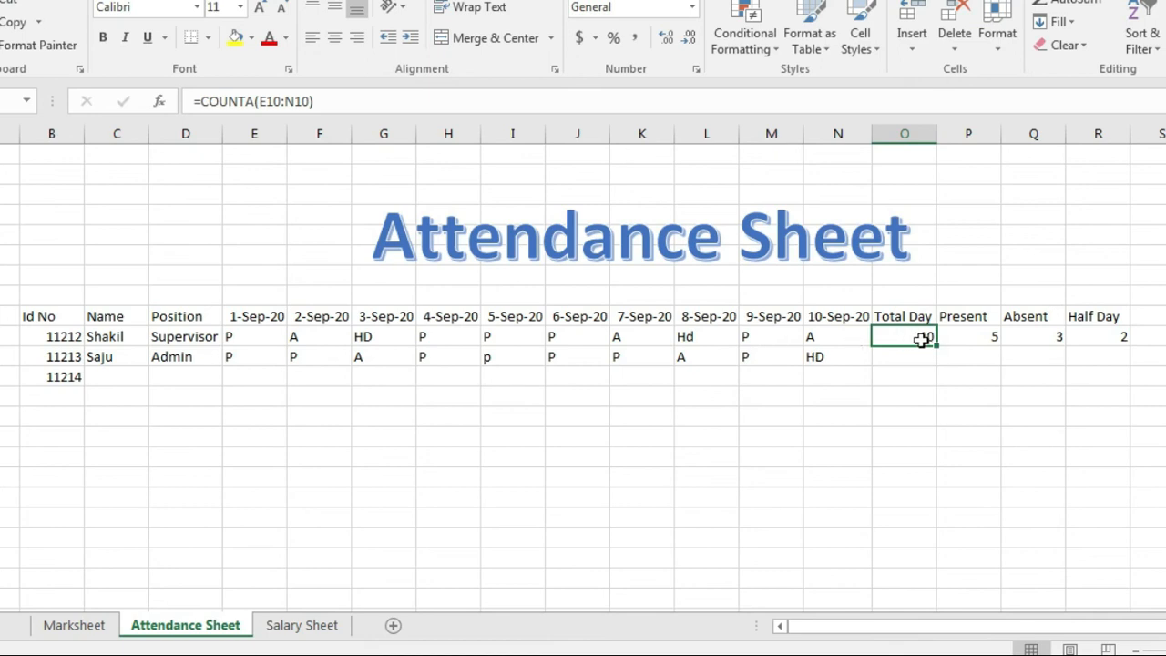
drag(936, 346, 934, 364)
click(989, 336)
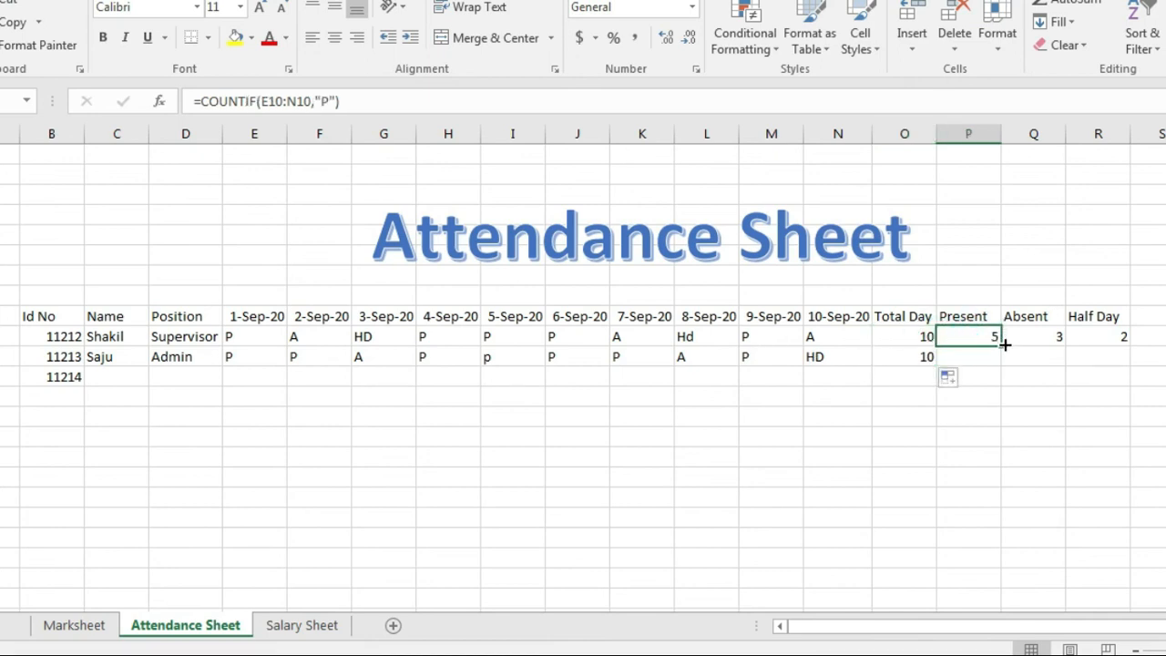
drag(1001, 347, 1004, 364)
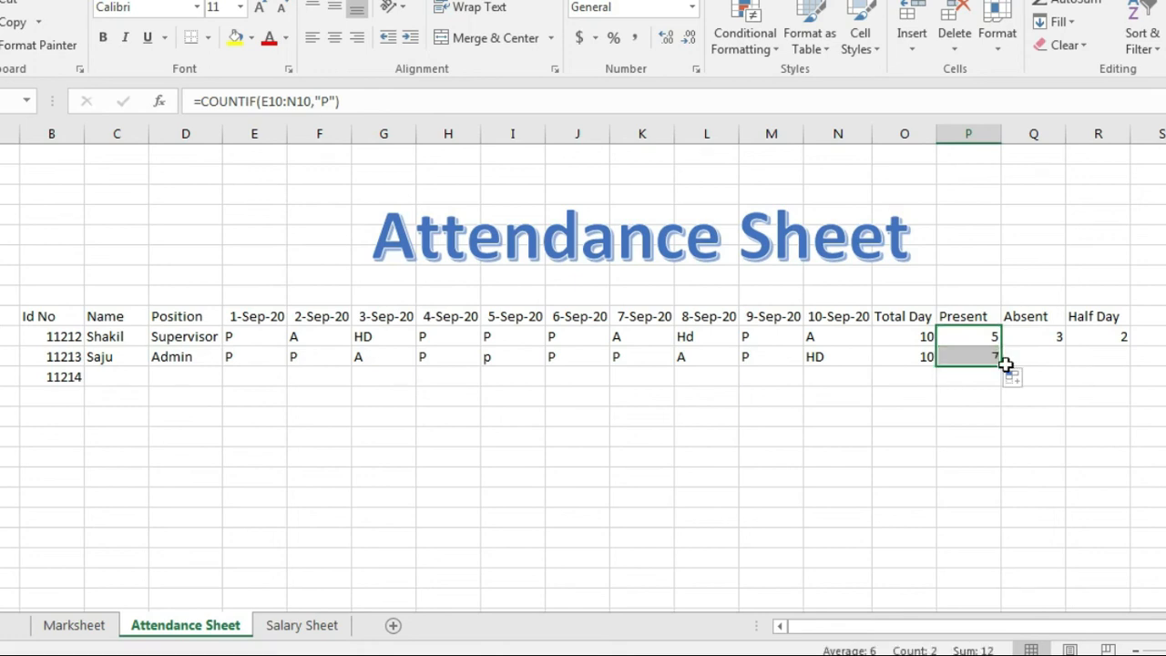
click(1049, 331)
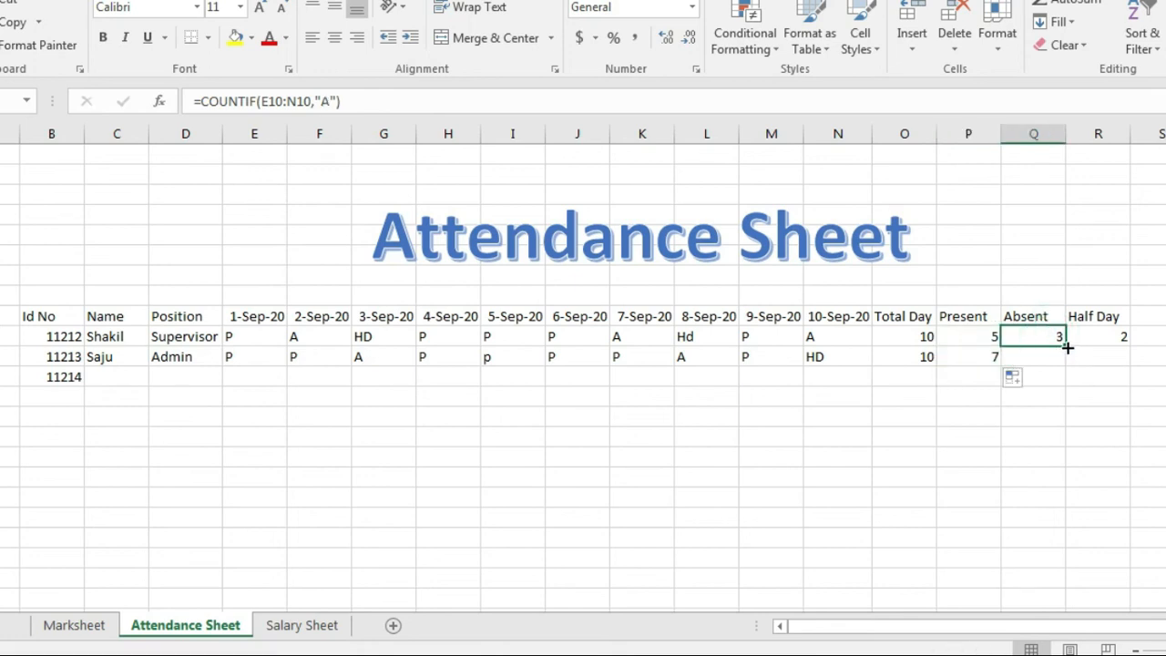
drag(1066, 347, 1135, 366)
click(1121, 340)
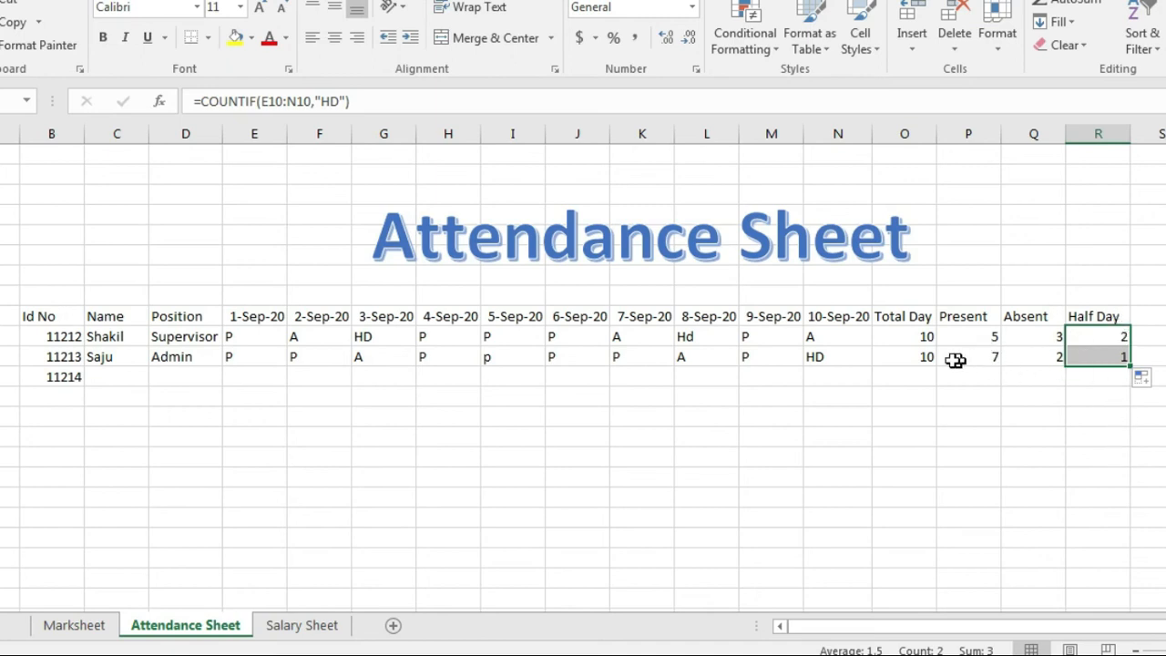
Step: Clear the copied Total Day, Present, Absent and Half Day formulas from row 11
drag(911, 358, 1130, 358)
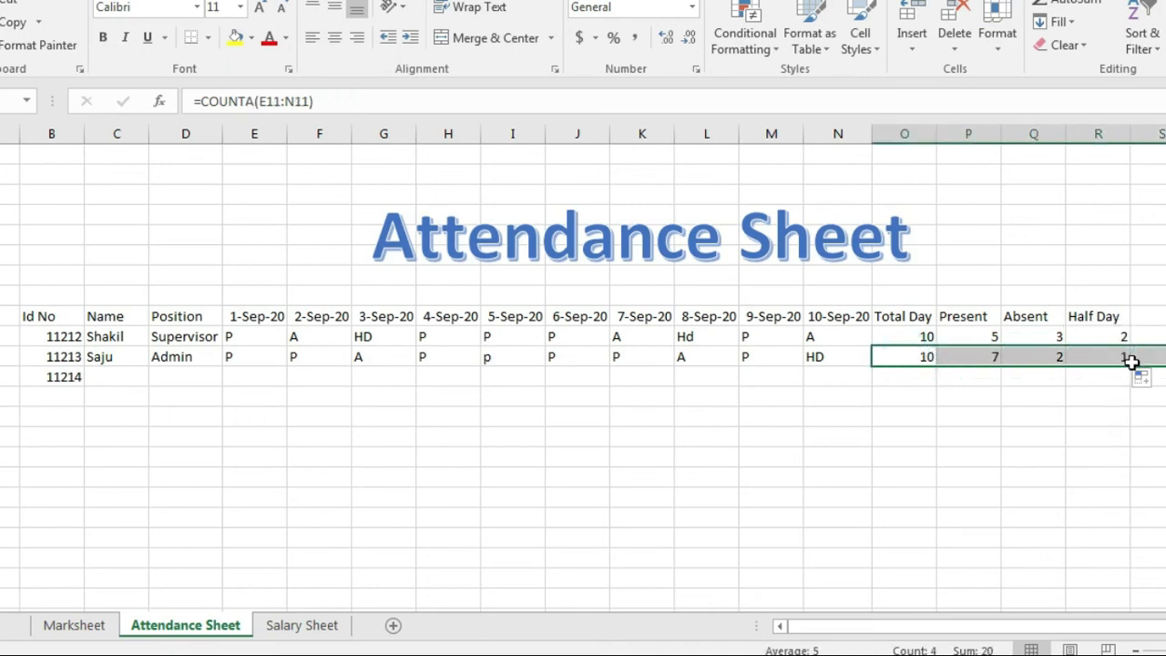
key(Delete)
click(916, 418)
Step: Delete the unused third Id No from cell B12
click(35, 377)
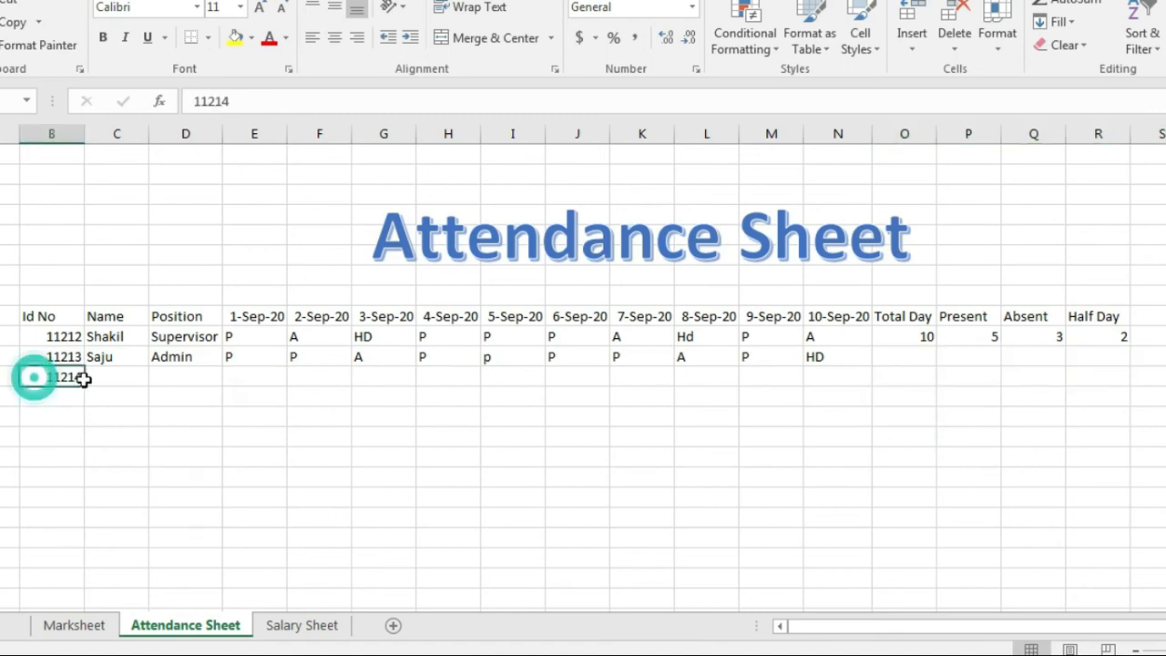
key(Delete)
click(860, 473)
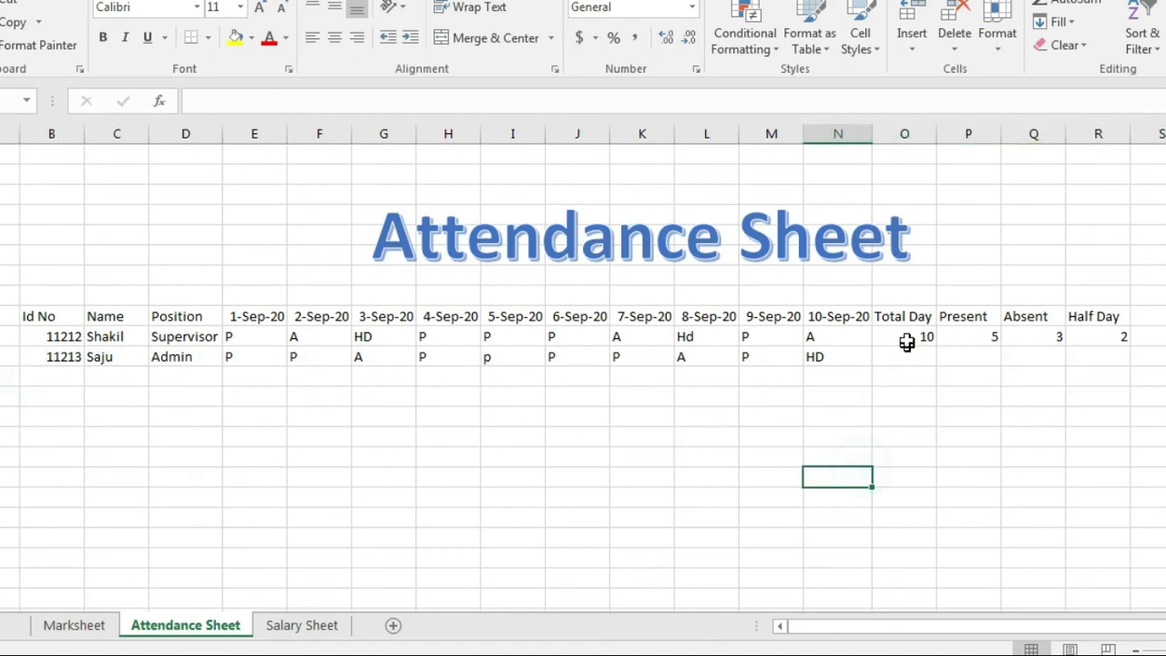
Step: Fill the COUNTA and COUNTIF formulas in O10 through R10 down into row 11, one column at a time
click(906, 341)
drag(936, 346, 937, 355)
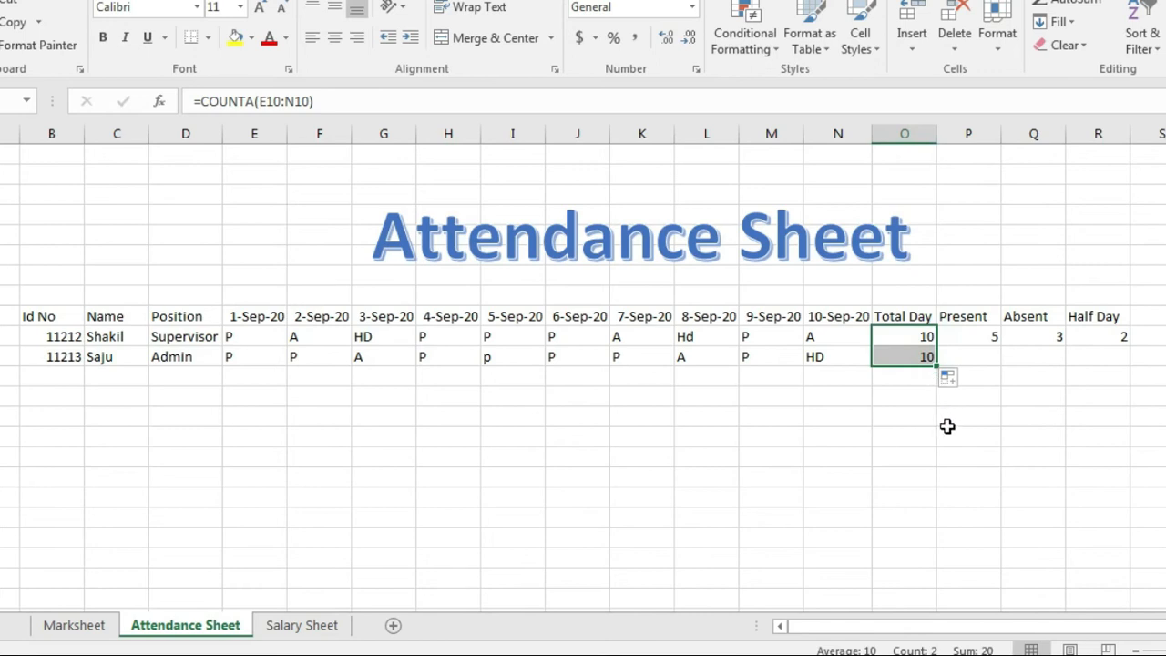
click(972, 338)
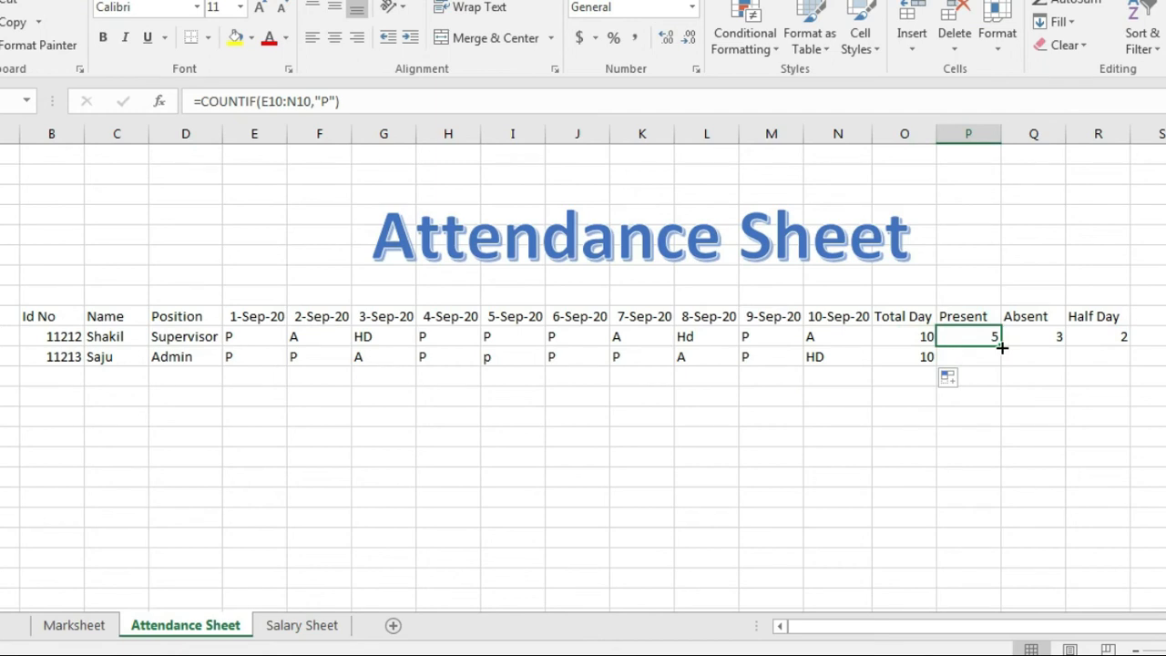
drag(1001, 347, 1001, 360)
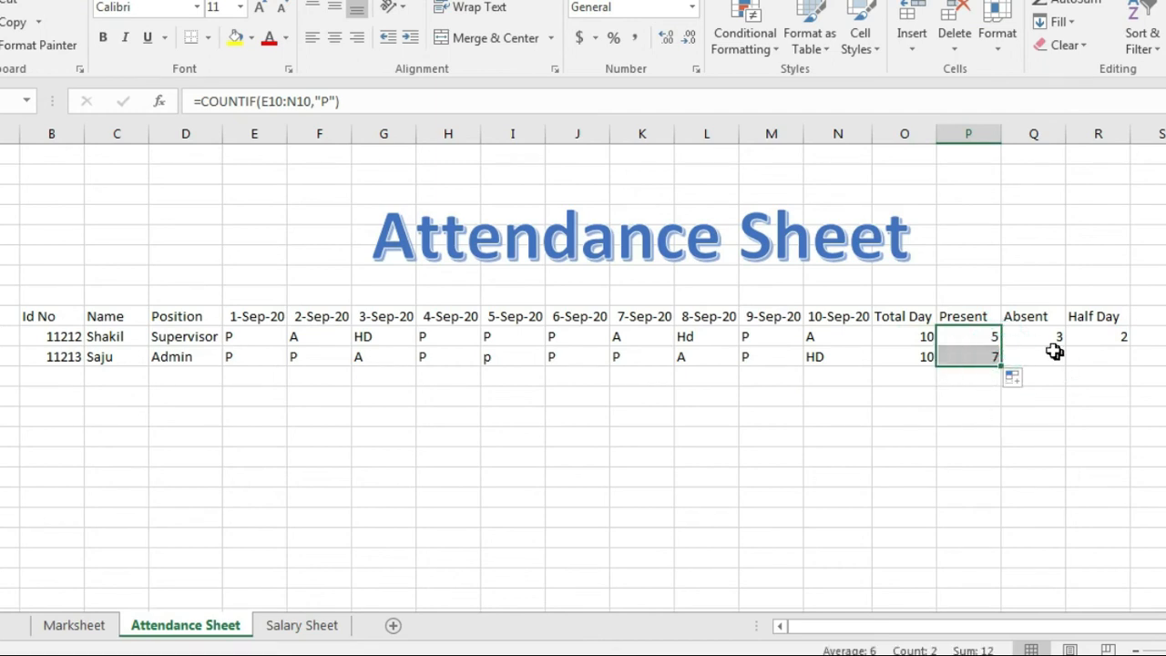
click(1031, 335)
drag(1064, 346, 1064, 360)
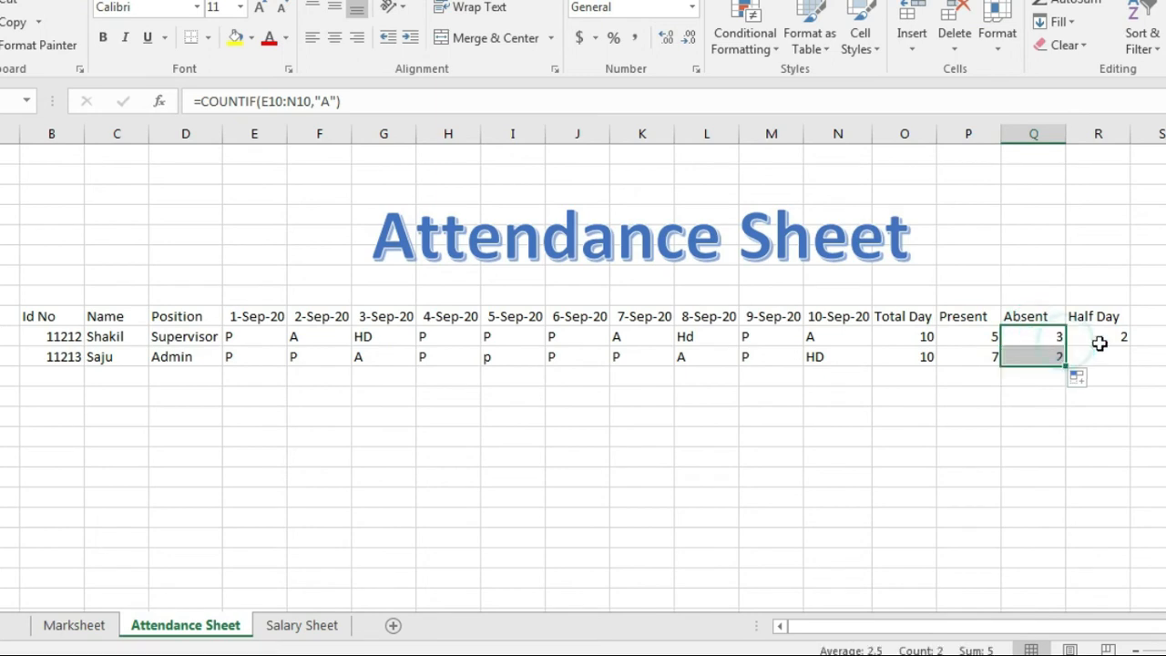
click(1101, 340)
drag(1132, 347, 1131, 360)
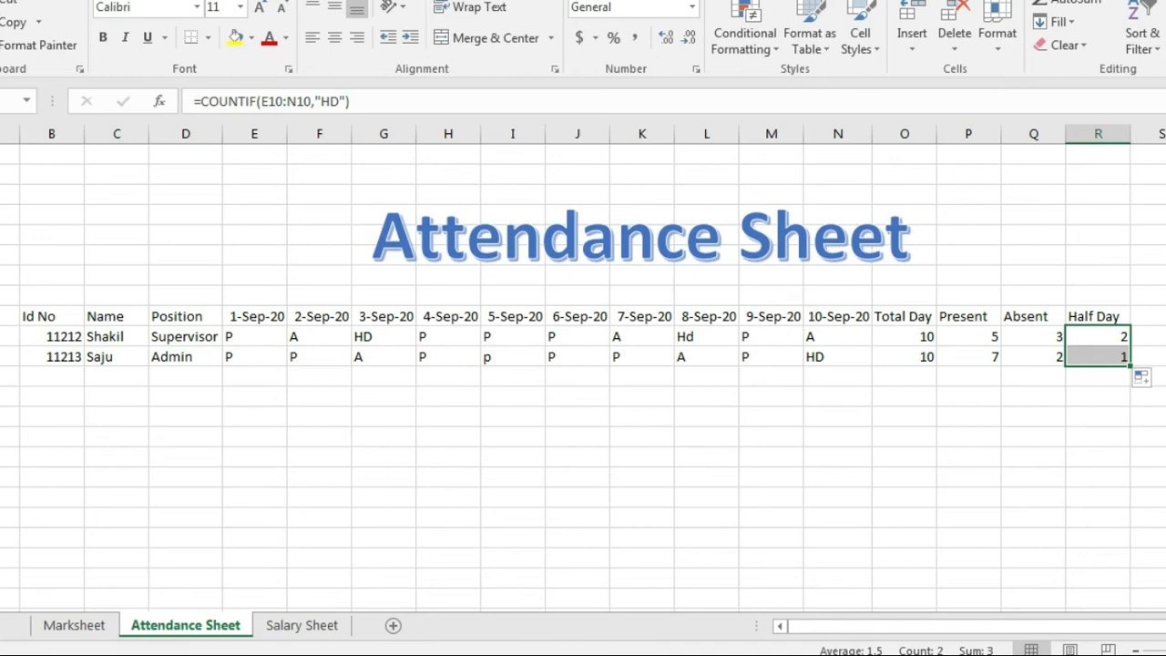
Step: Insert a blue WordArt title reading "Salary Sheet" on the Salary Sheet worksheet and move it near the top above columns H to N
click(302, 627)
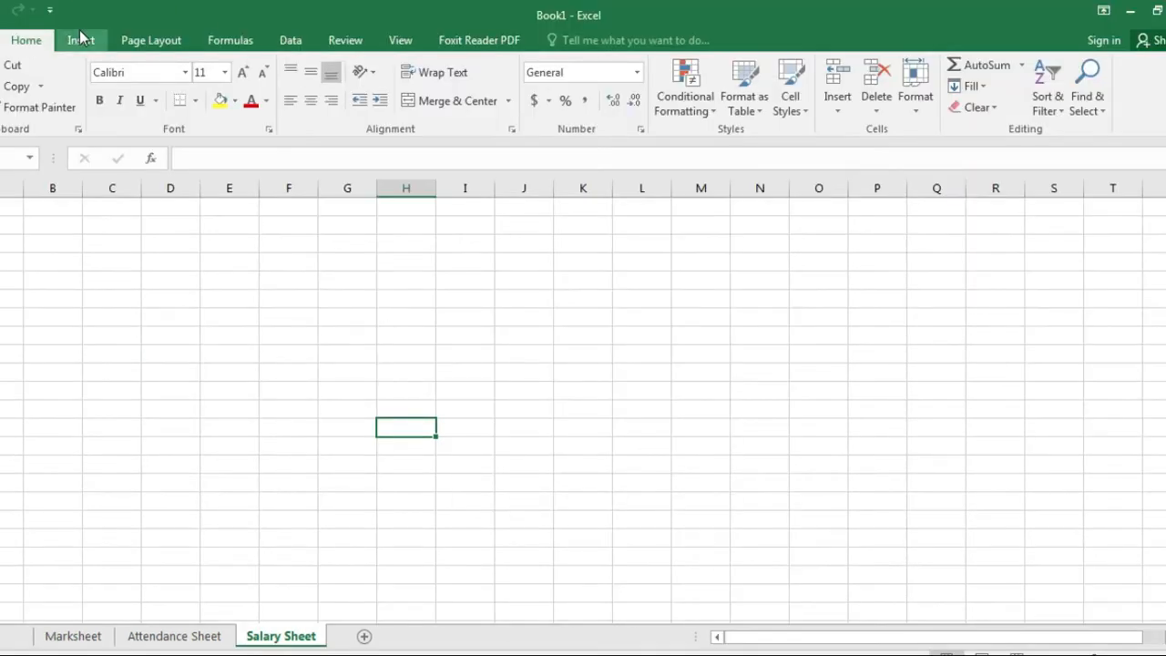
click(80, 42)
click(1020, 66)
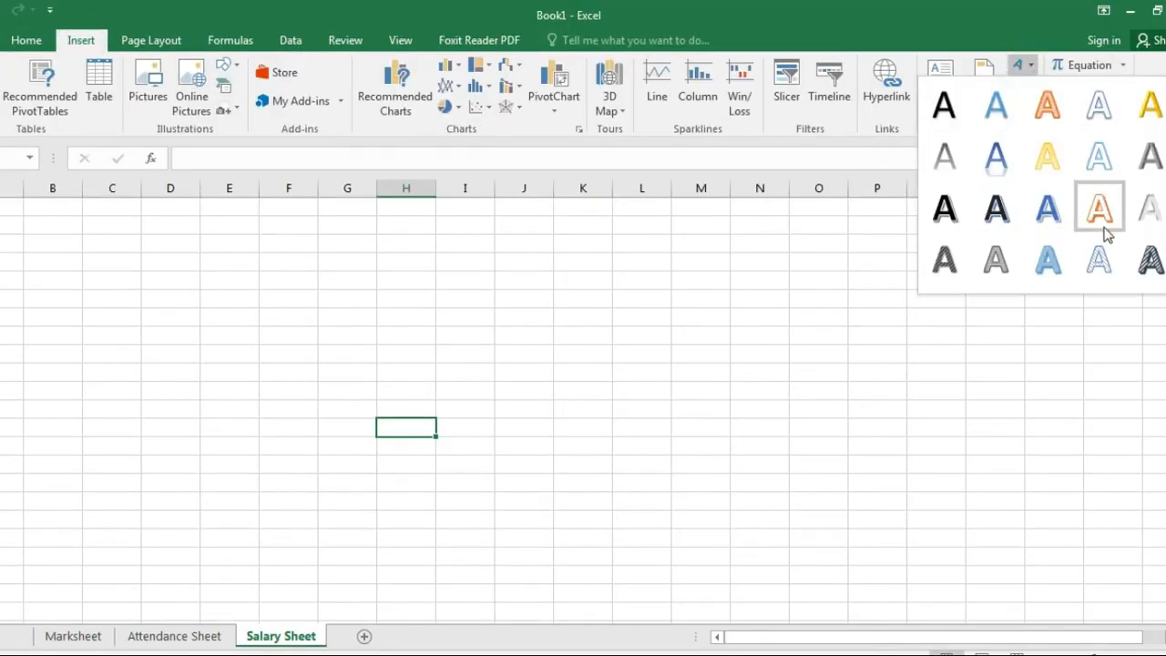
click(1030, 225)
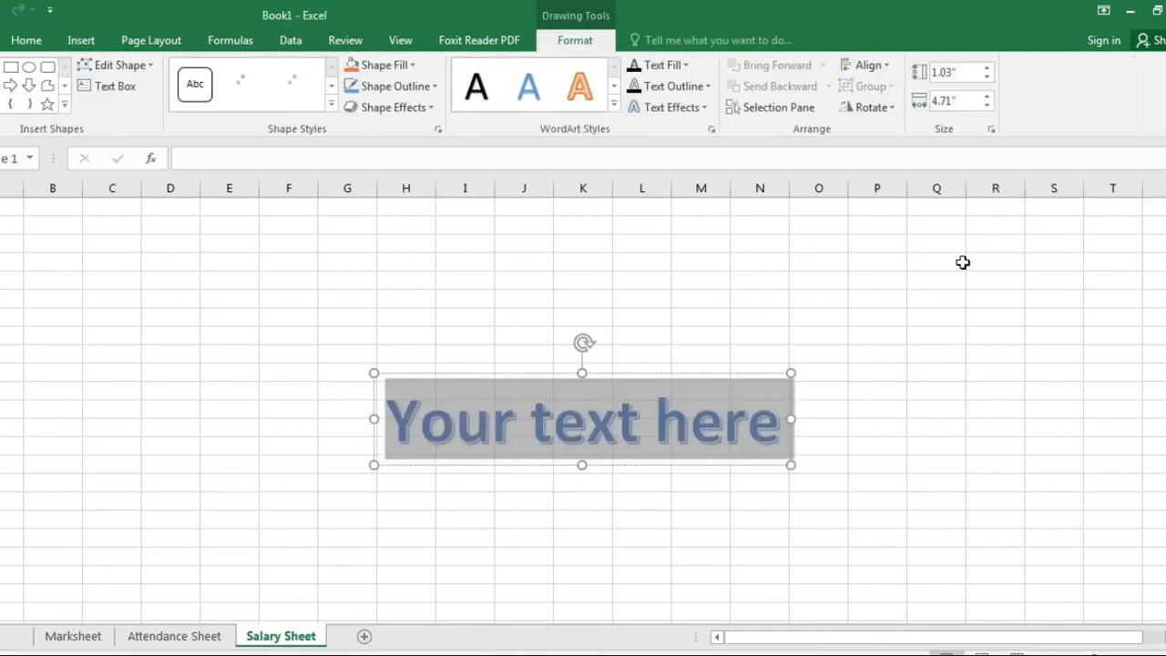
text(Salary )
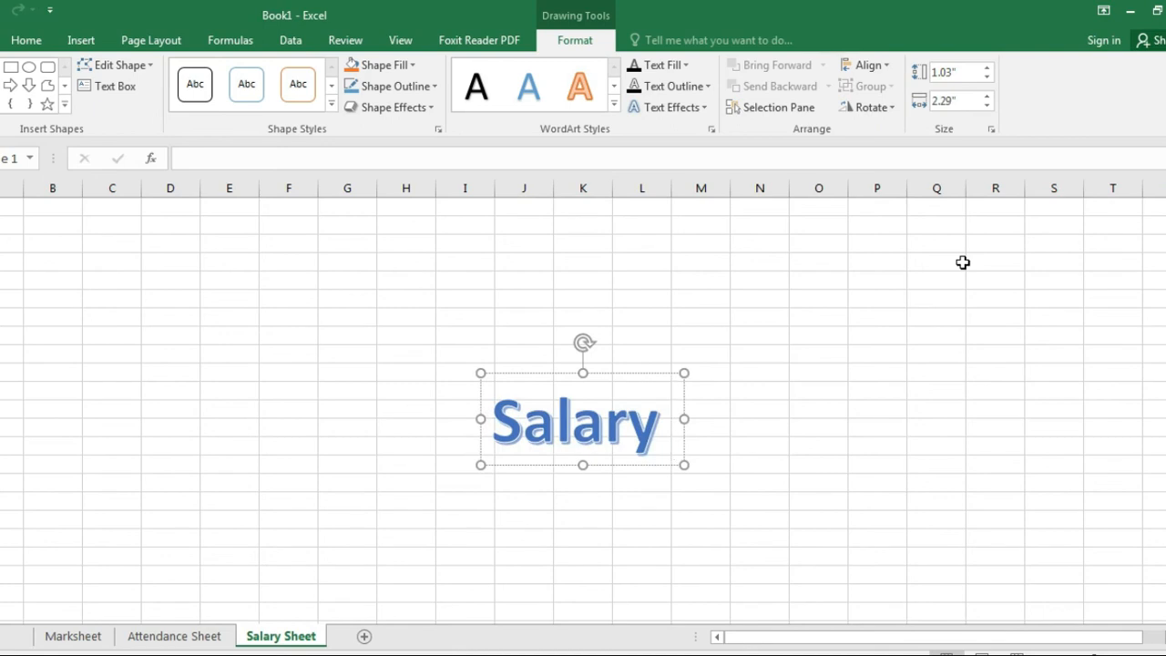
text(Sheet)
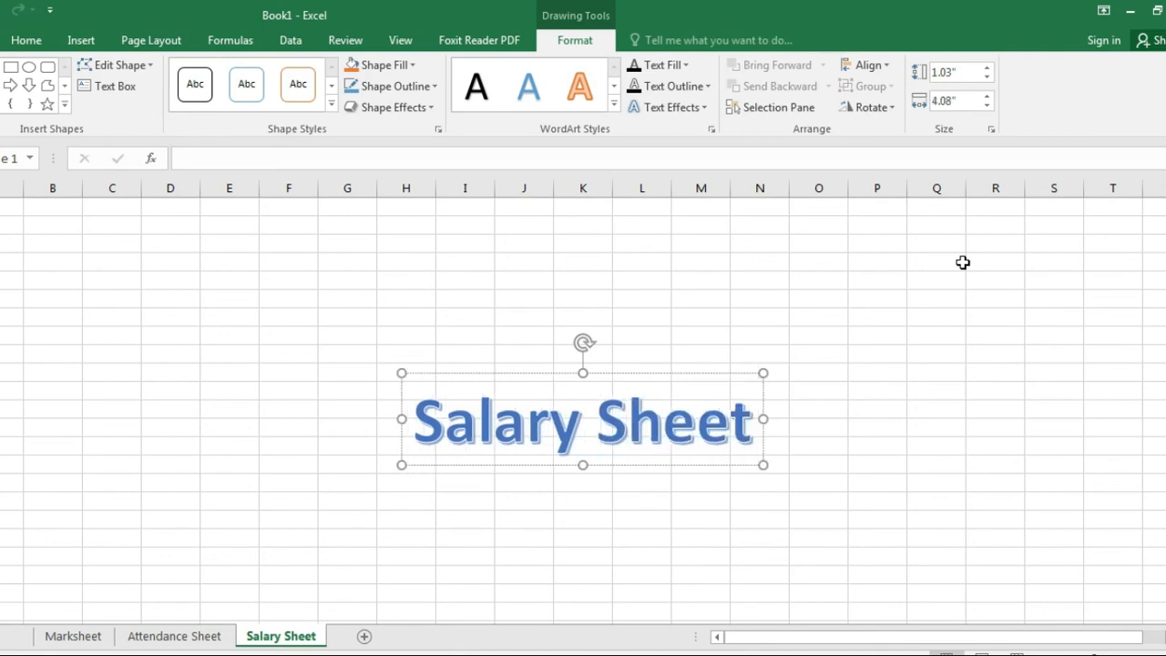
drag(622, 370, 606, 215)
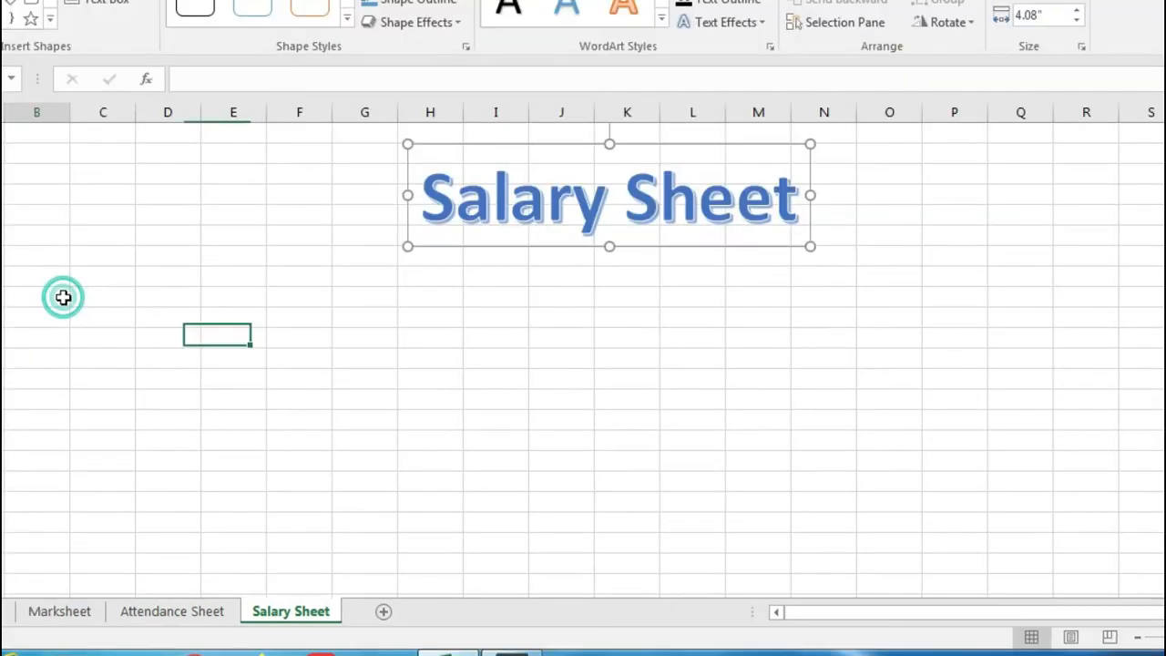
Step: Enter the salary table headings Id No, Name and Designation in columns B to D, a few rows below the title
click(77, 355)
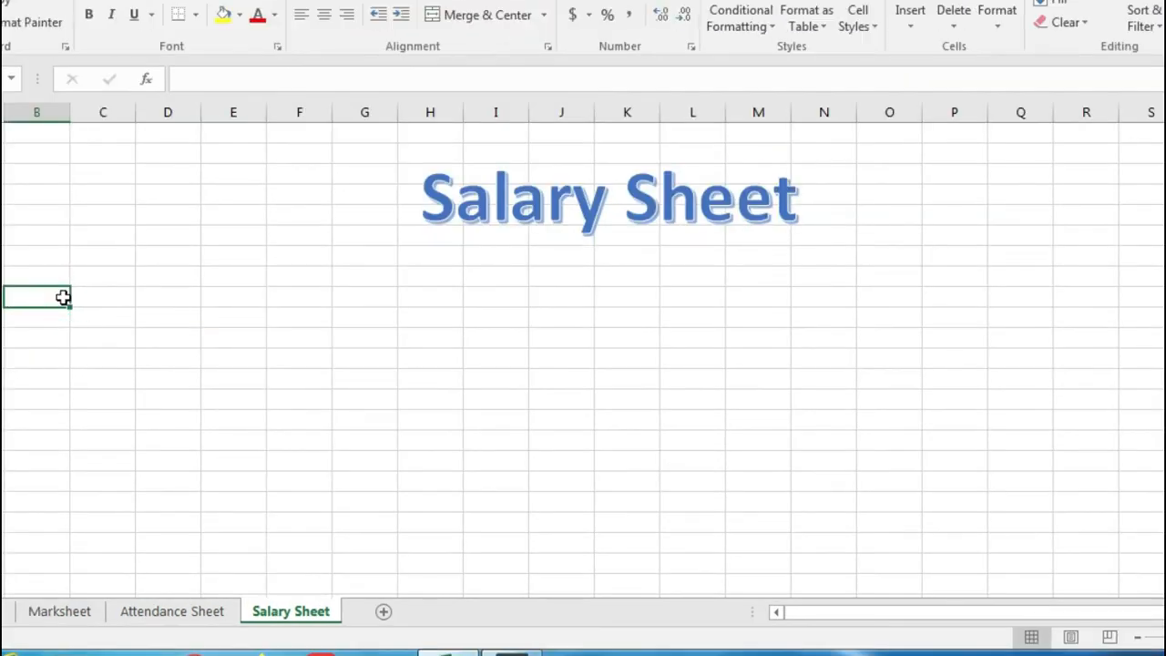
text(Id No)
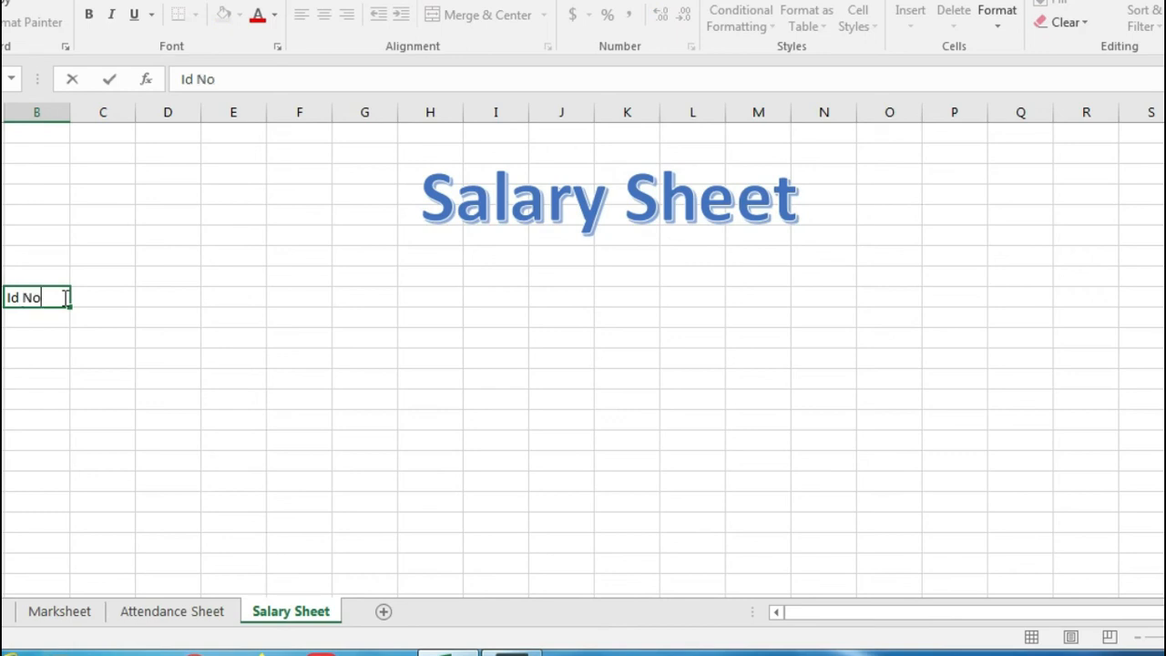
key(Tab)
text(Nam)
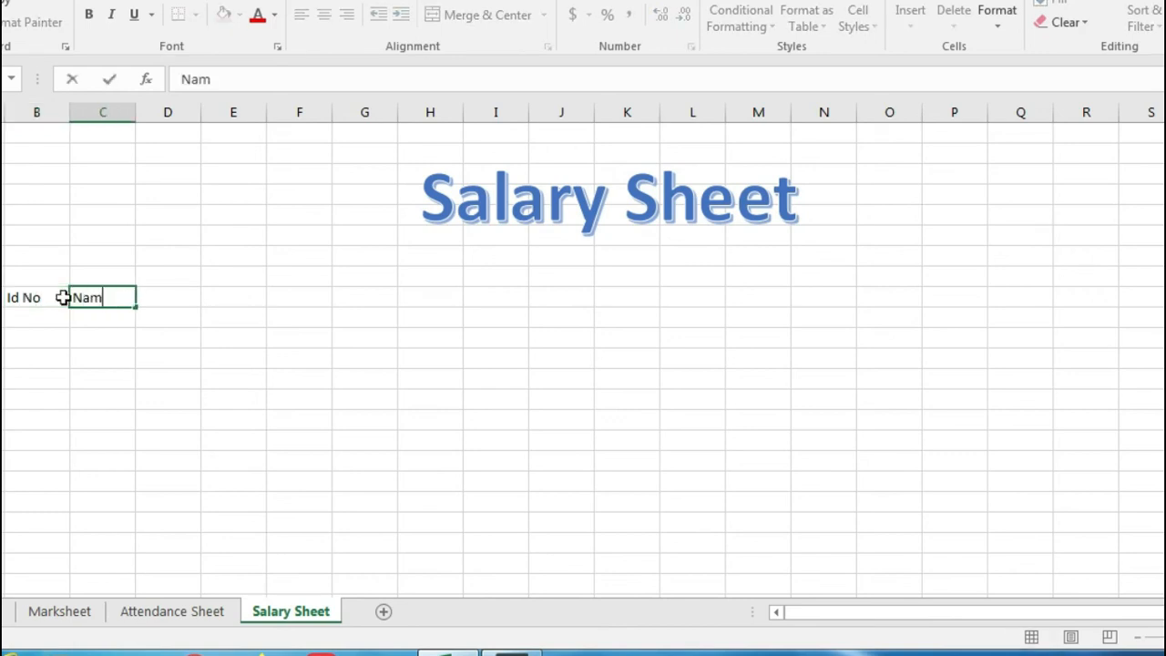
key(Tab)
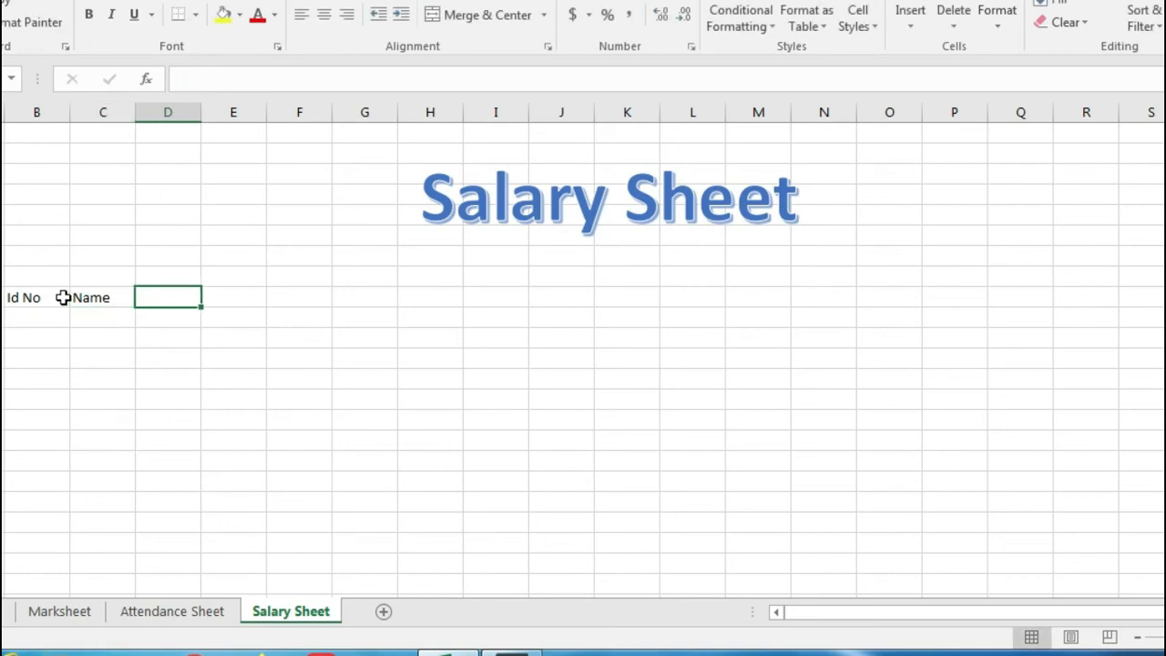
text(Designation)
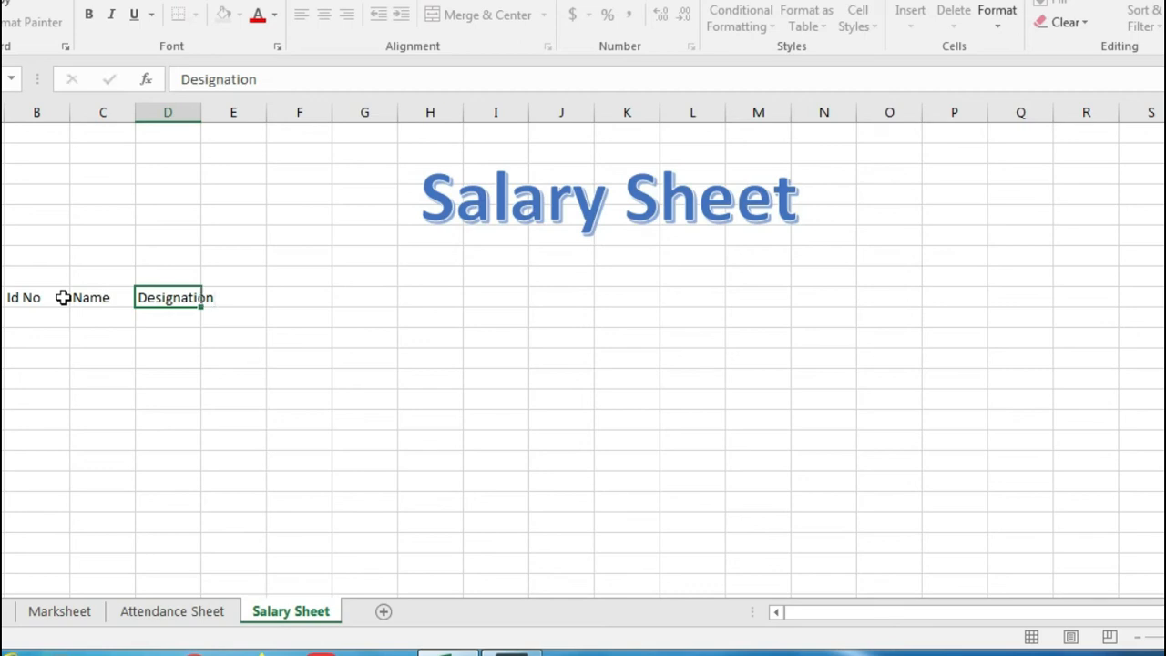
key(Tab)
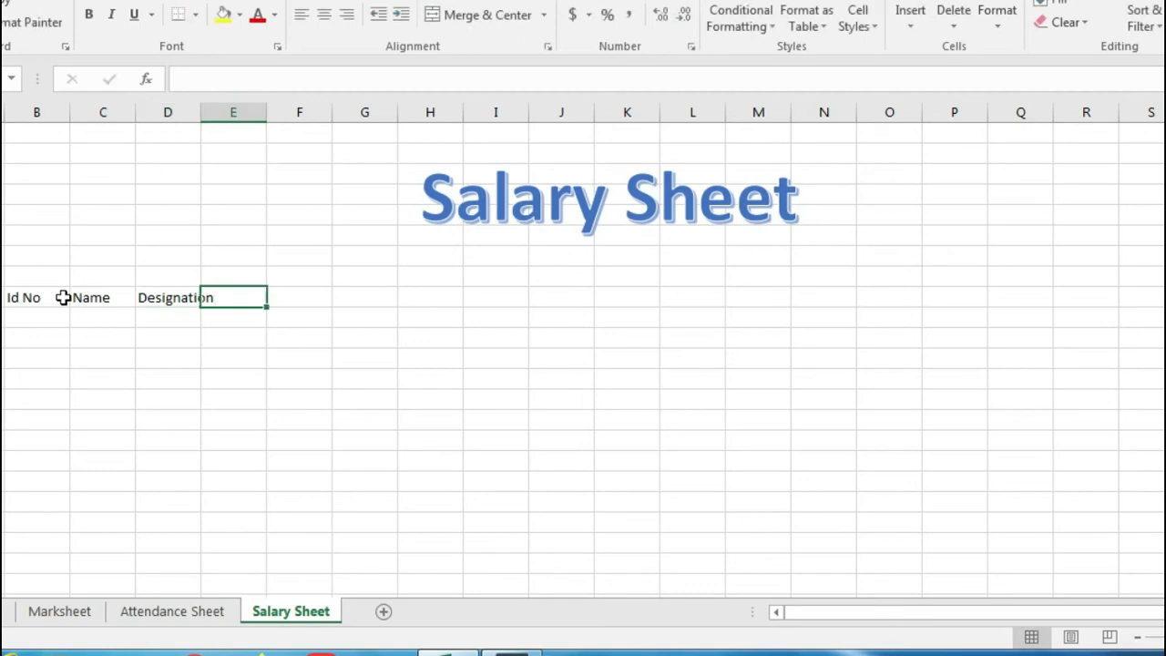
Step: Add the headings Basic Salary and House Rent in columns E and F of the header row
text(Basic)
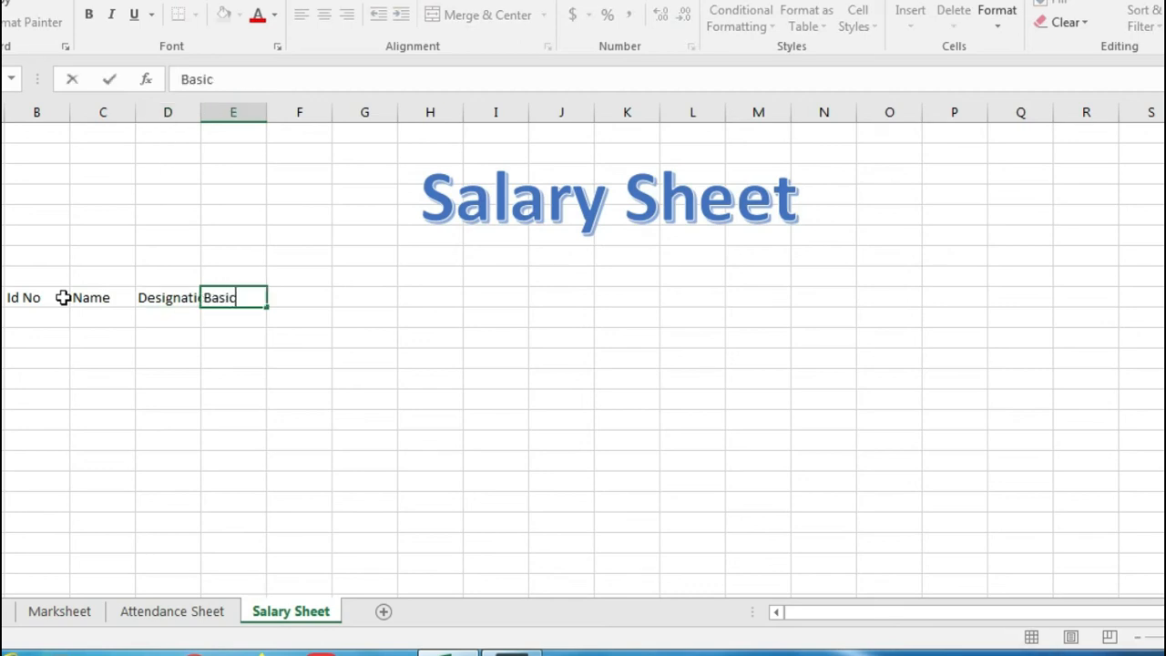
text( Salary)
key(Tab)
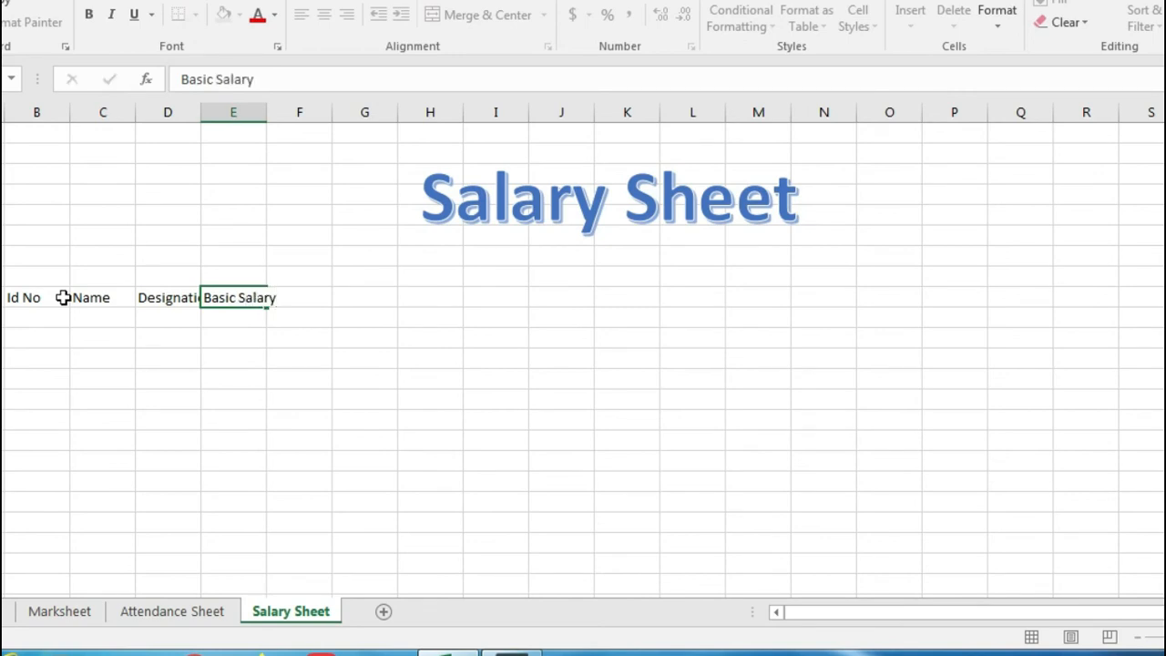
text(H)
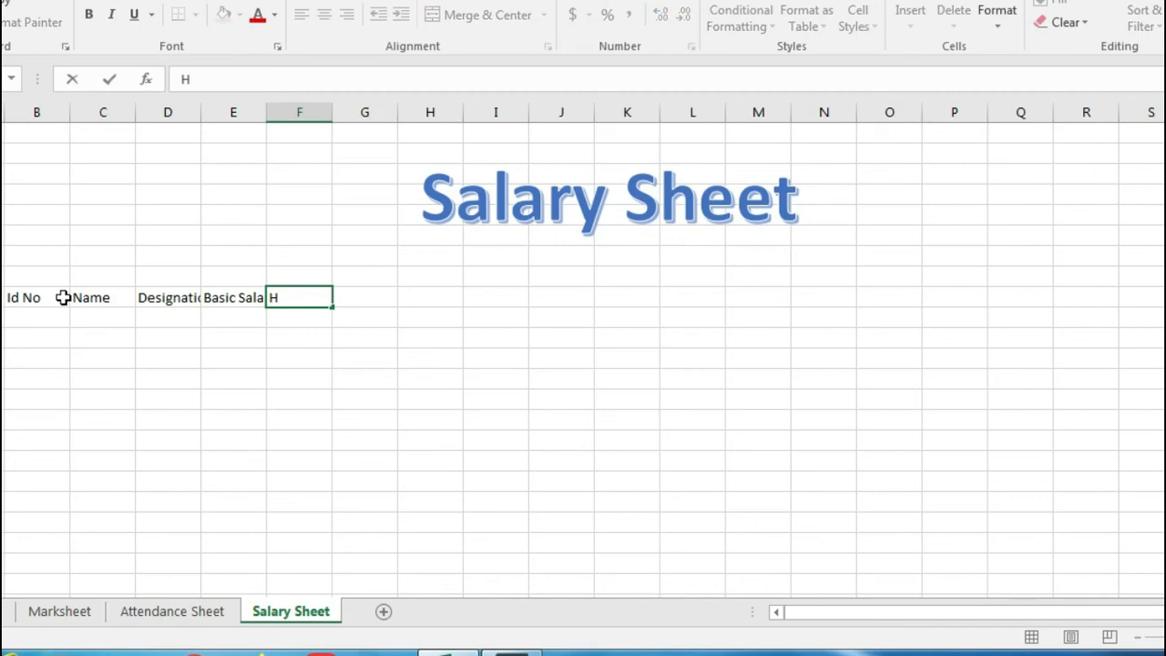
text(ouse Rent)
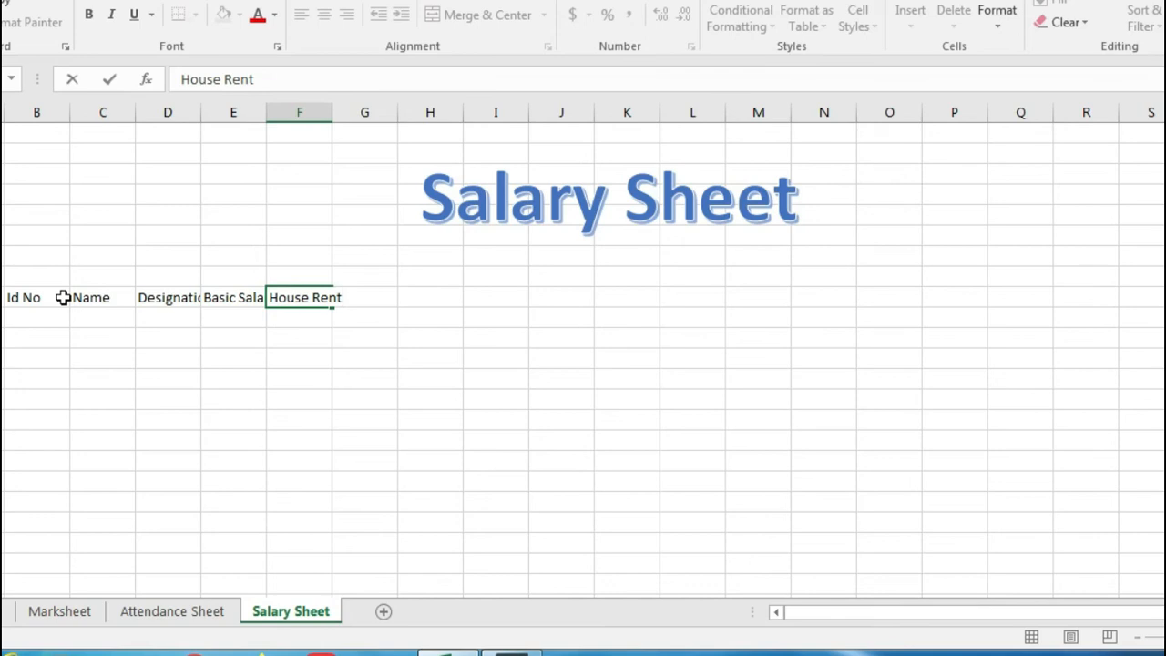
key(Tab)
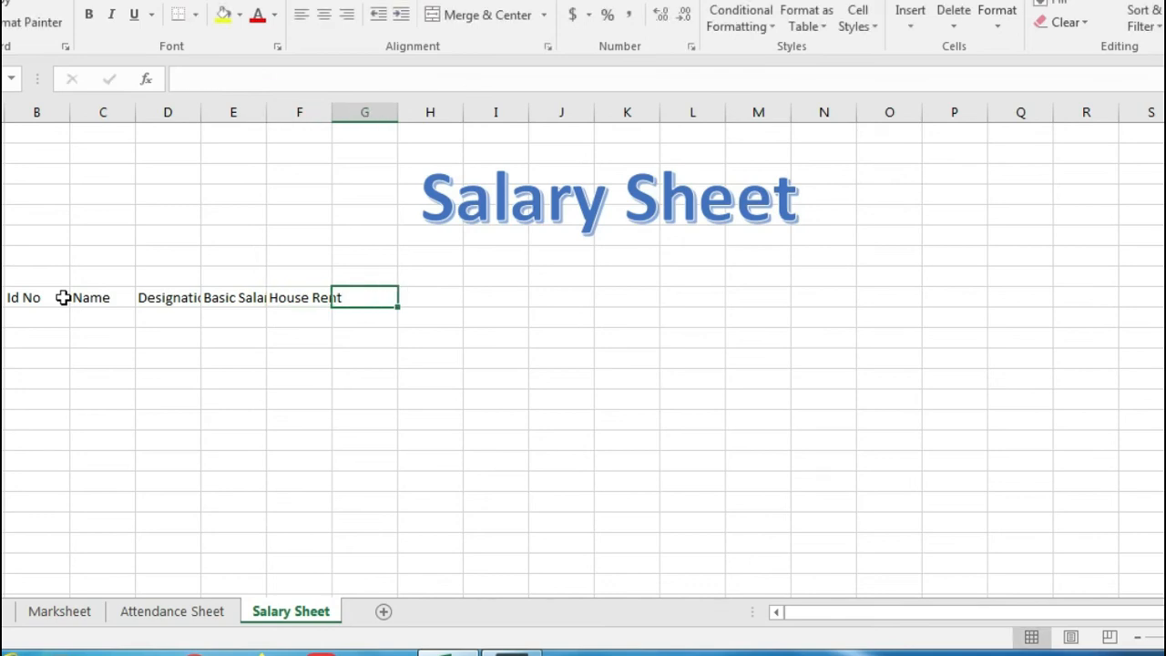
Step: Add the headings Medical Bill and Transport Bill in columns G and H of the header row
text(Me)
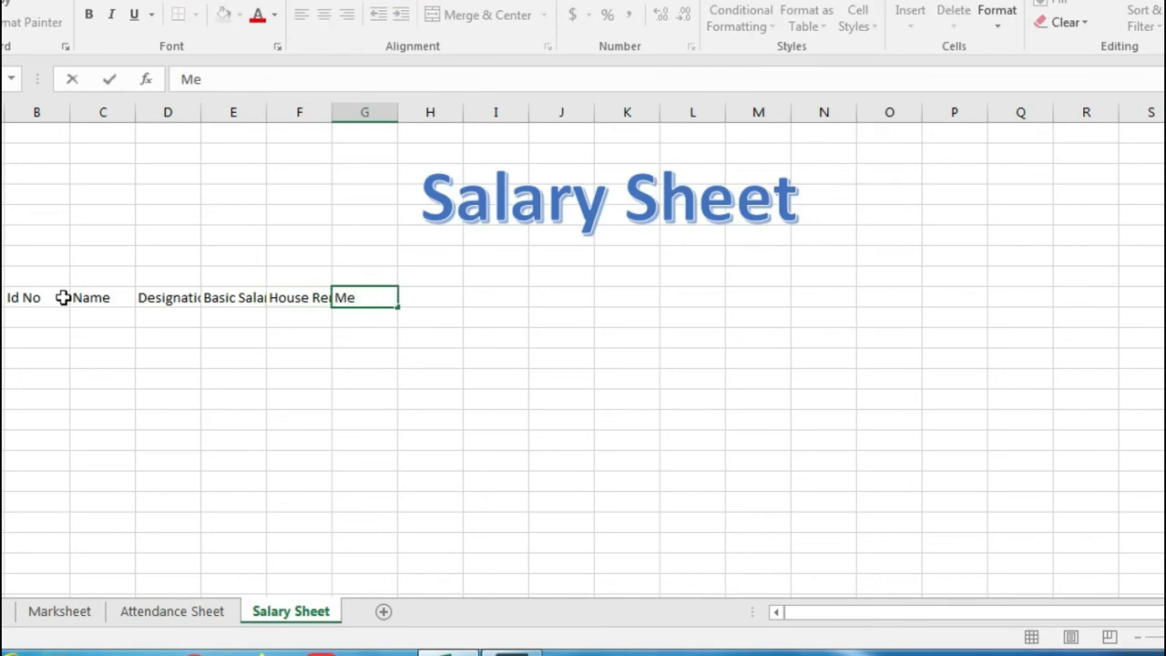
text(dical Bill)
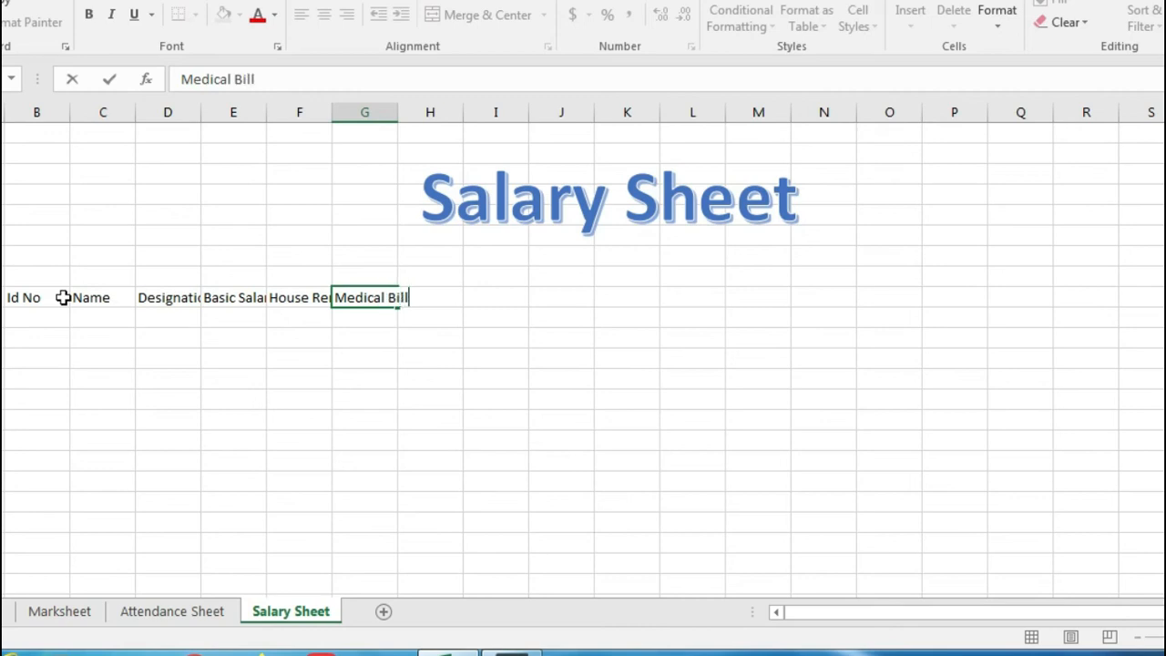
key(Tab)
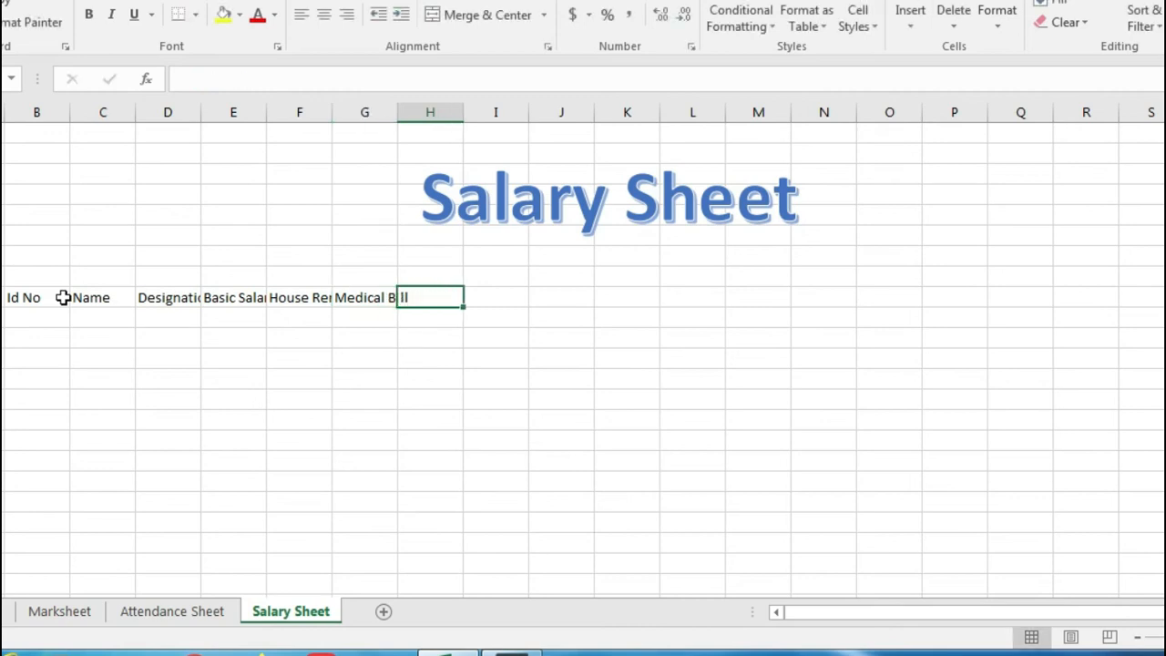
text(Tran)
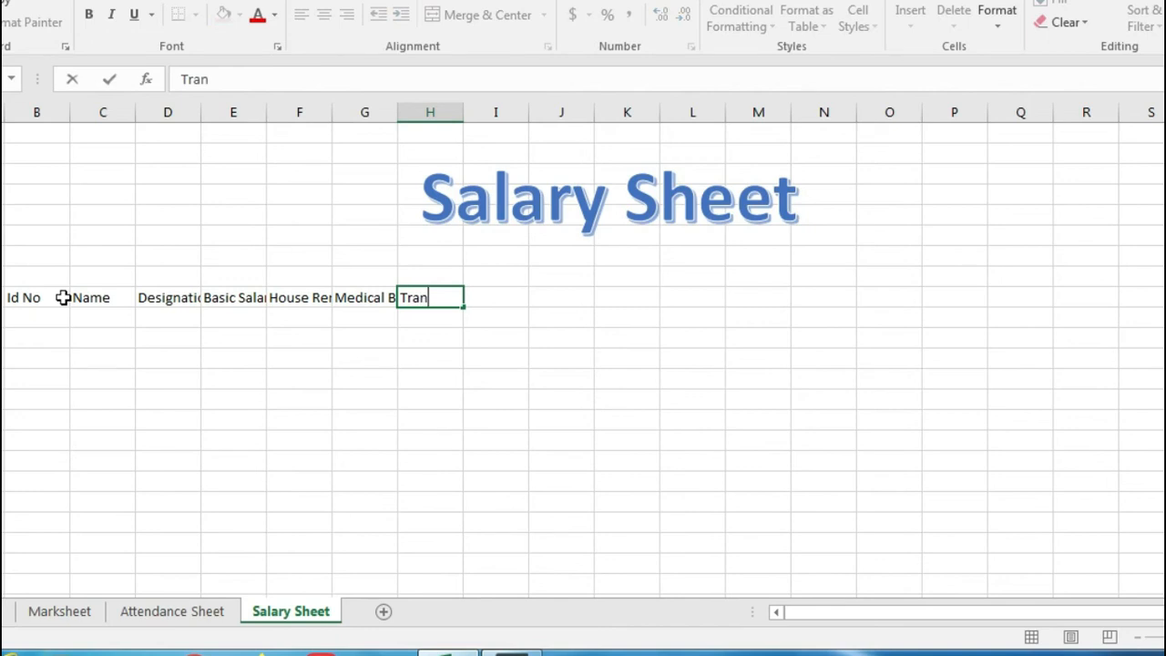
text(sport Bill)
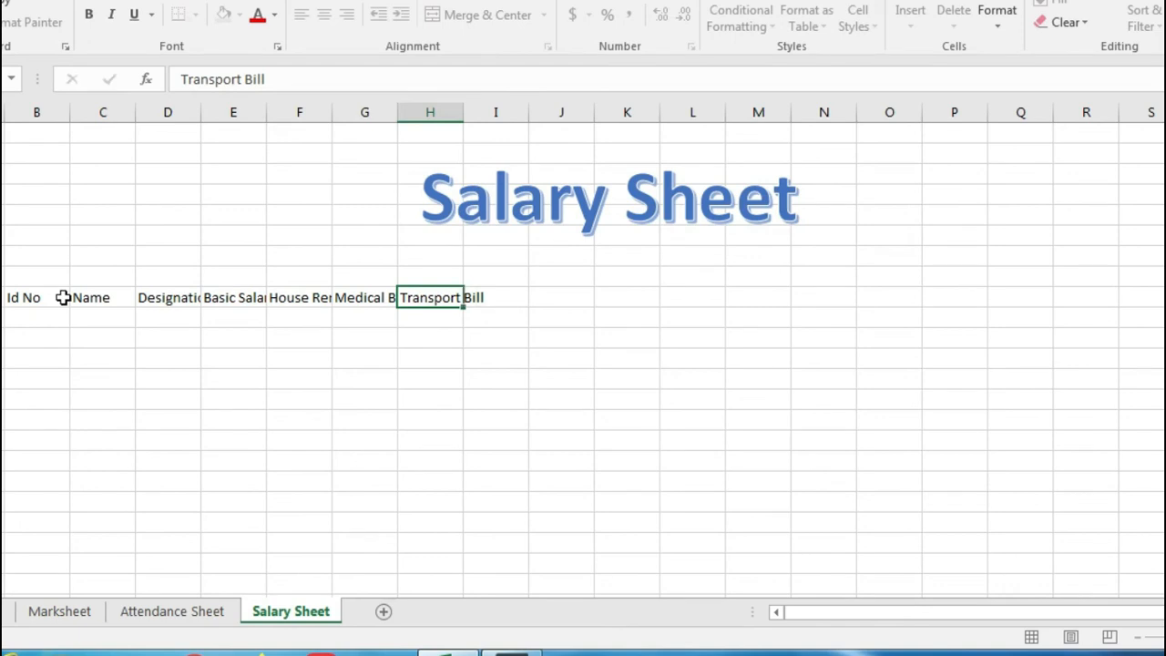
key(Tab)
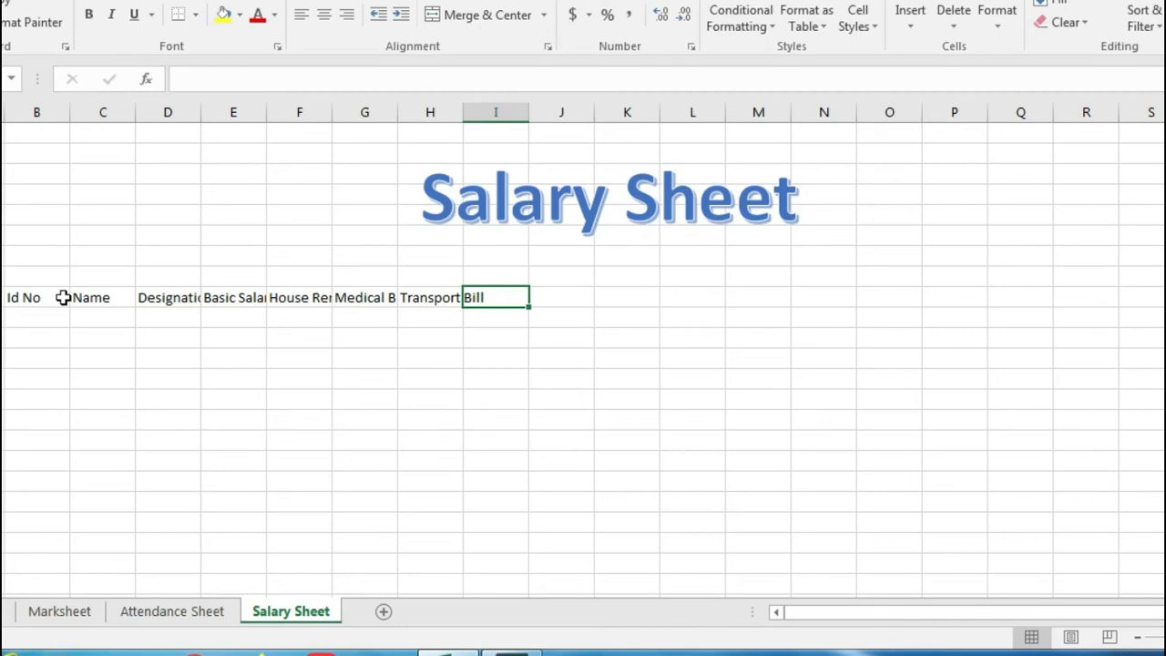
Step: Add the headings Gross Salary and Total in columns I and J of the header row
text(Gross )
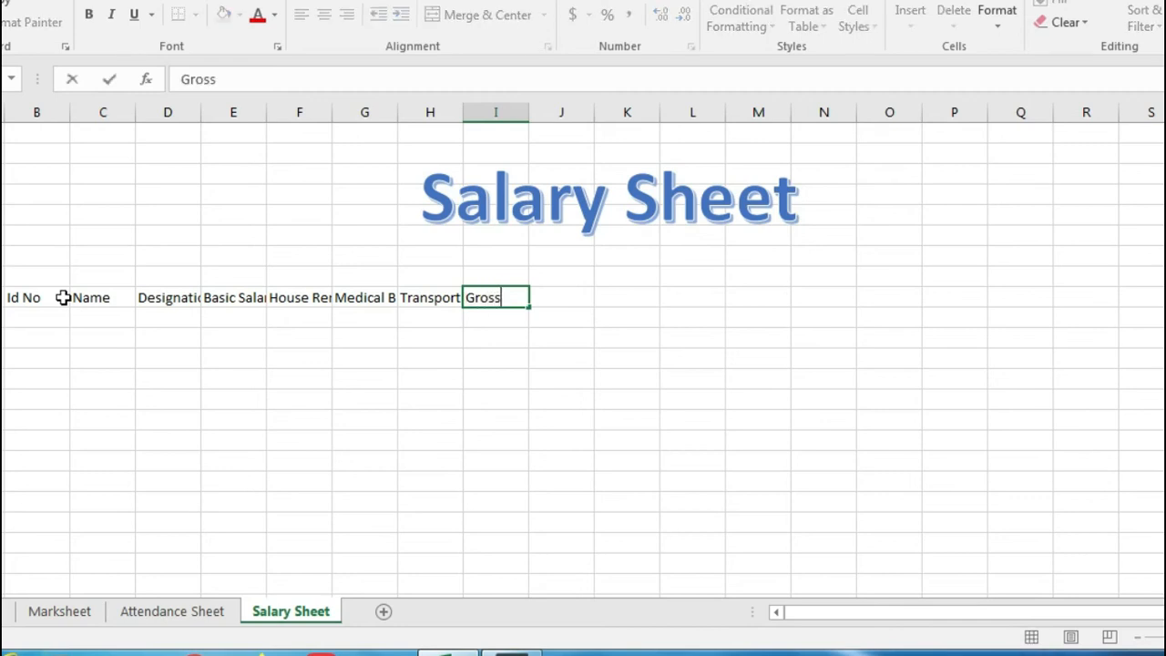
text(Salary)
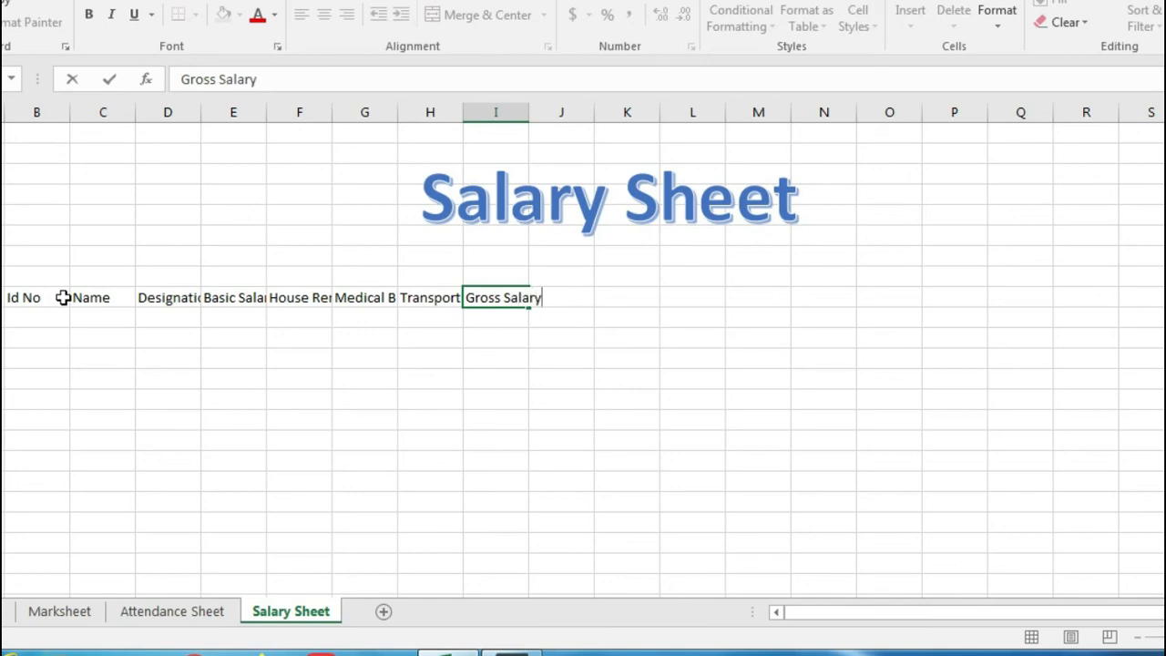
key(Tab)
text(T)
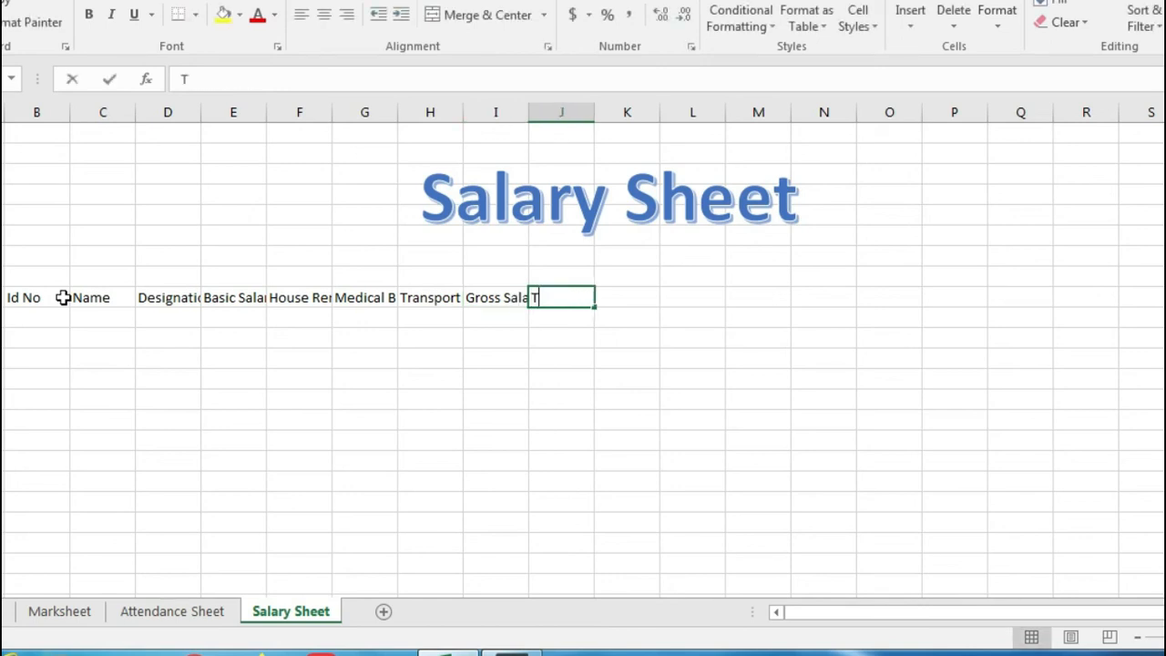
text(otal)
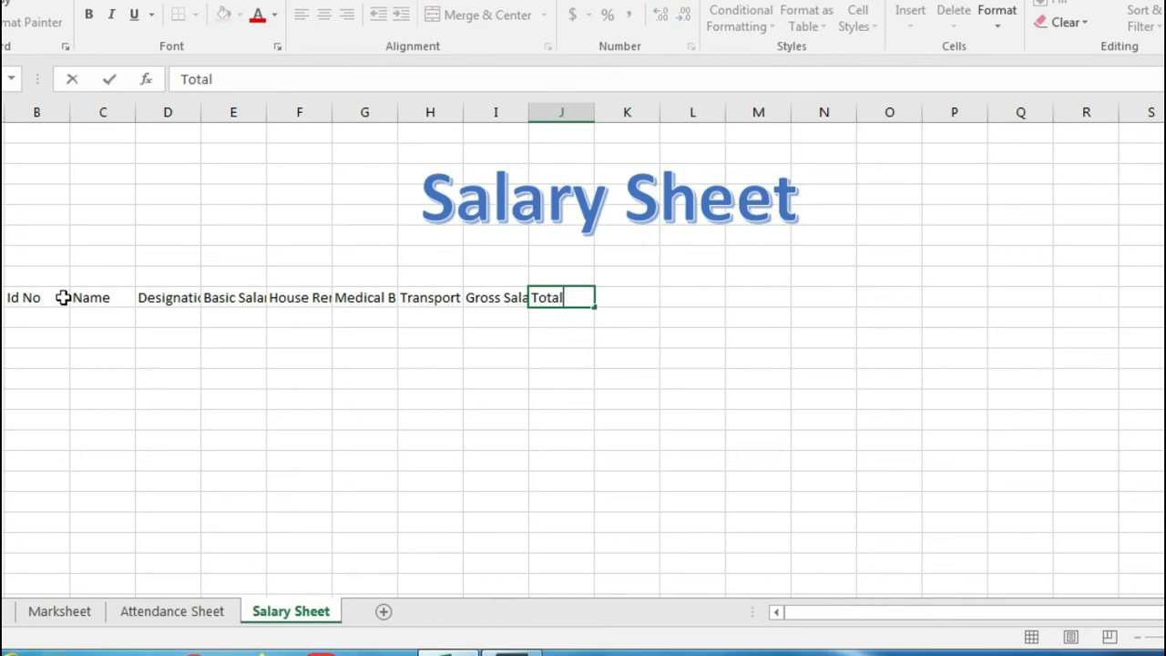
key(Tab)
Step: Add the attendance headings Present and Absent in columns K and L of the header row
text(P)
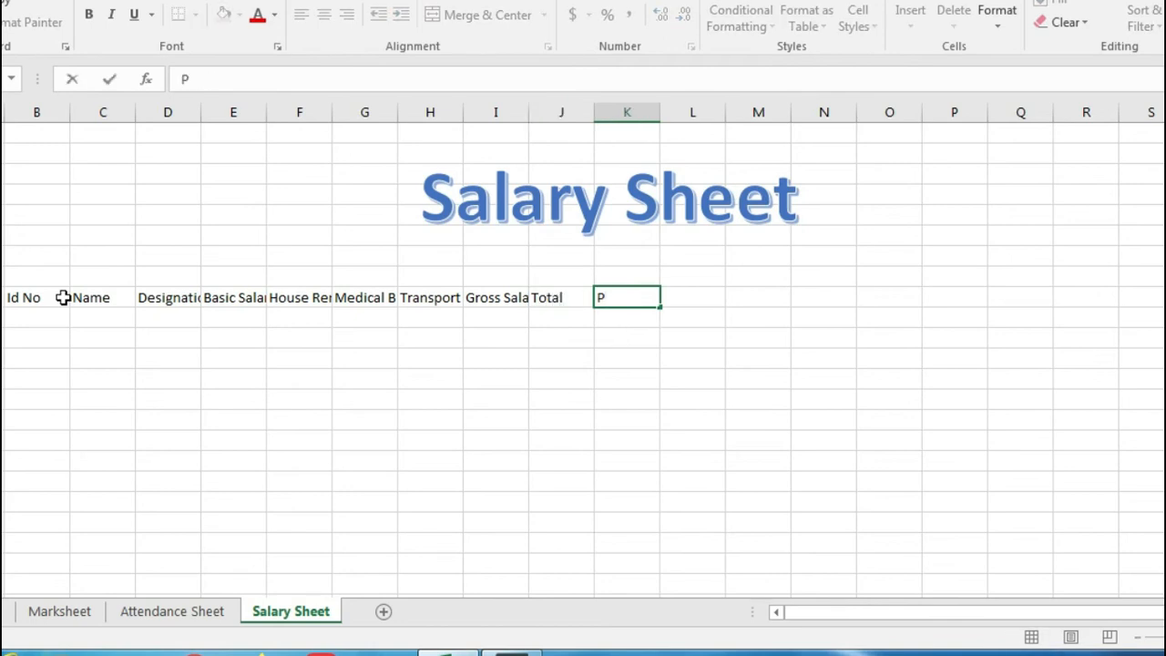
text(resent)
key(Tab)
text(Ab)
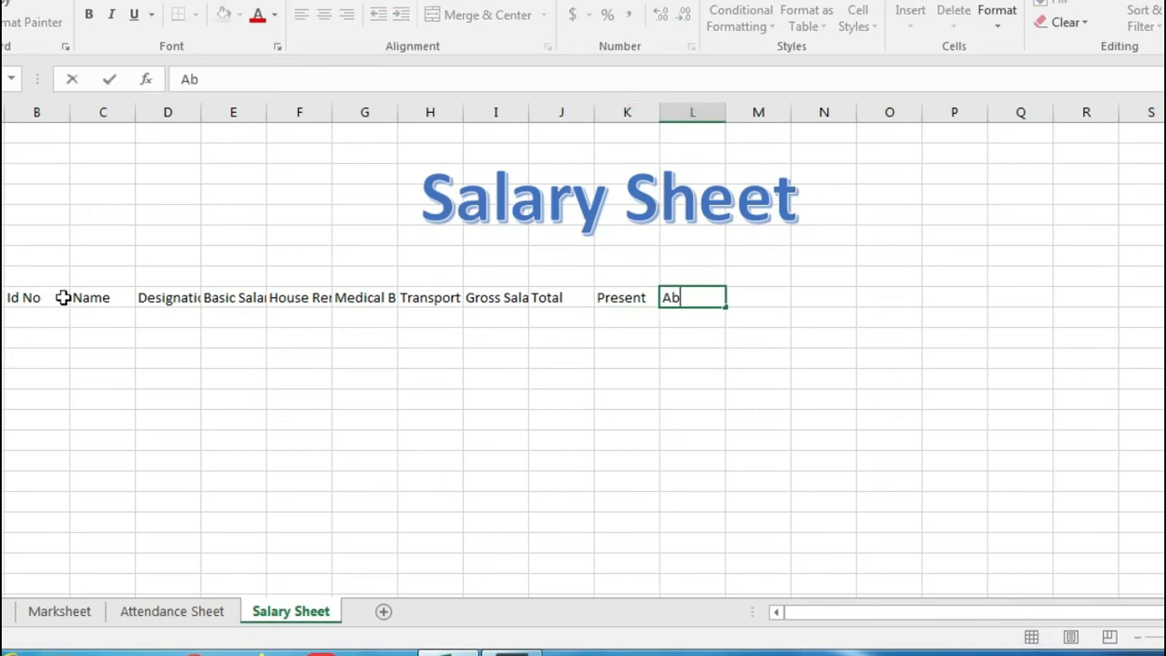
text(sent)
key(Tab)
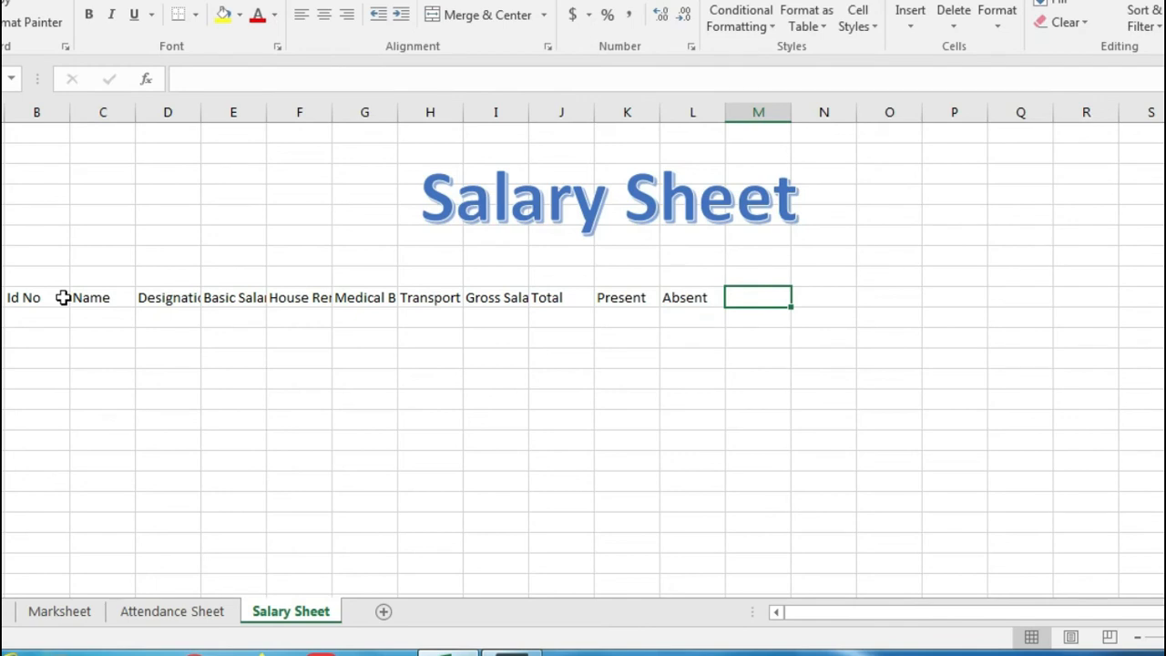
Step: Enter the heading Gross in column M of the header row and extend it to read "Gross Payble"
text(Gr)
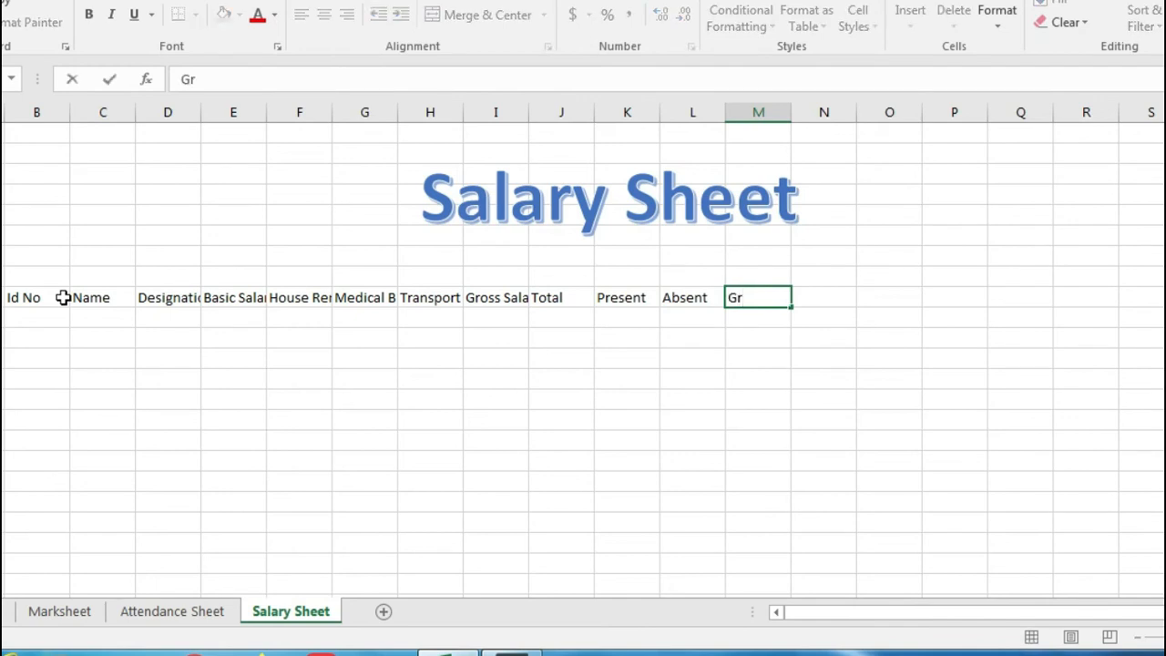
text(oss)
key(Tab)
double_click(774, 297)
text(Payb)
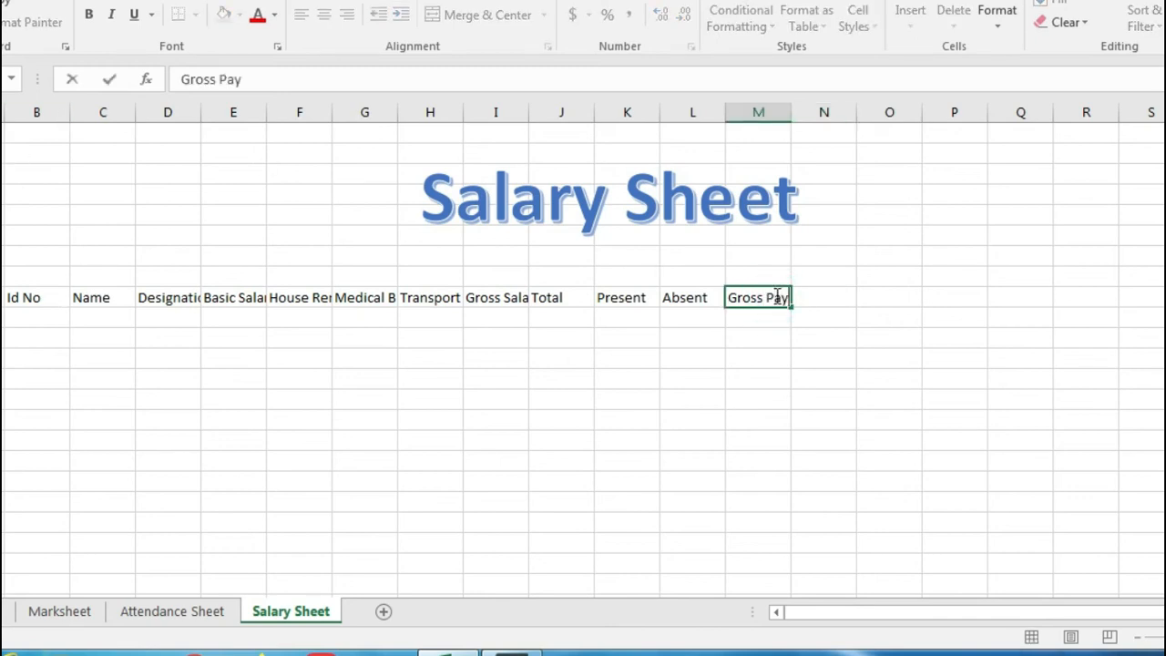
text(le)
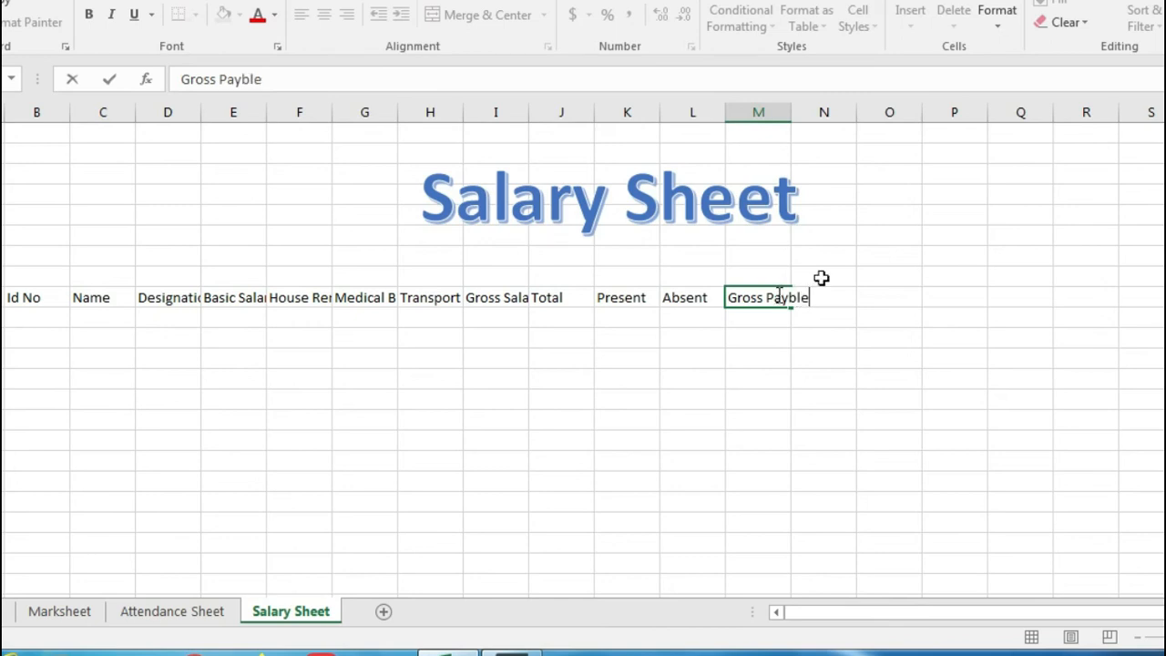
click(863, 360)
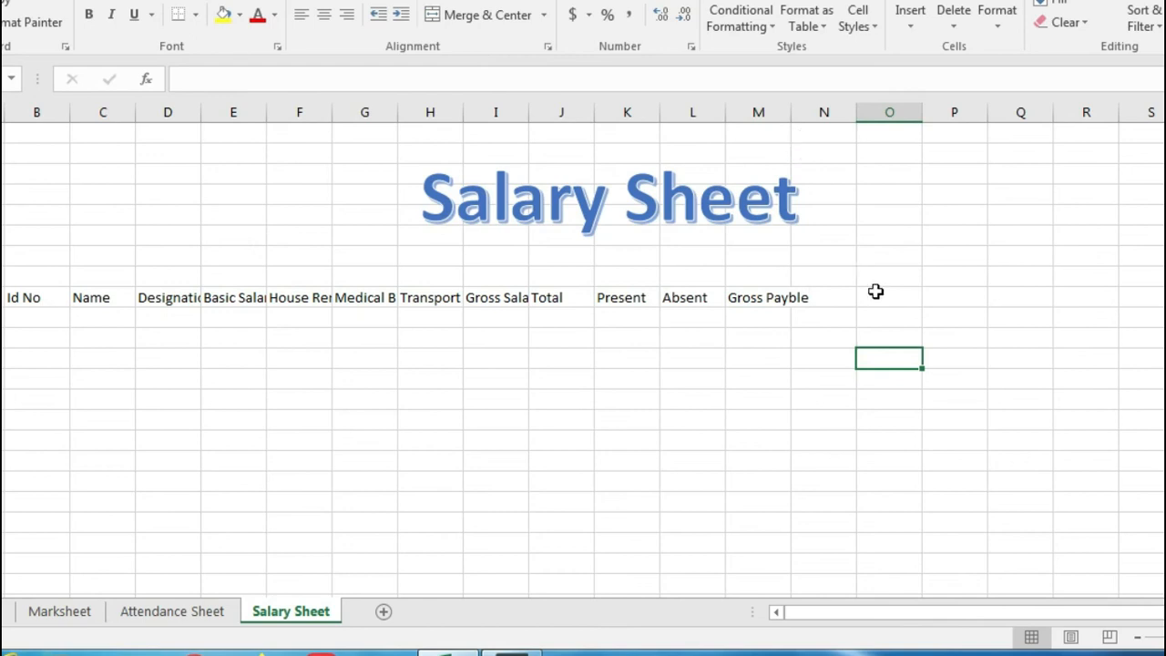
Step: Add the headings Overtime and Overtime Rate in columns N and O of the header row
click(825, 298)
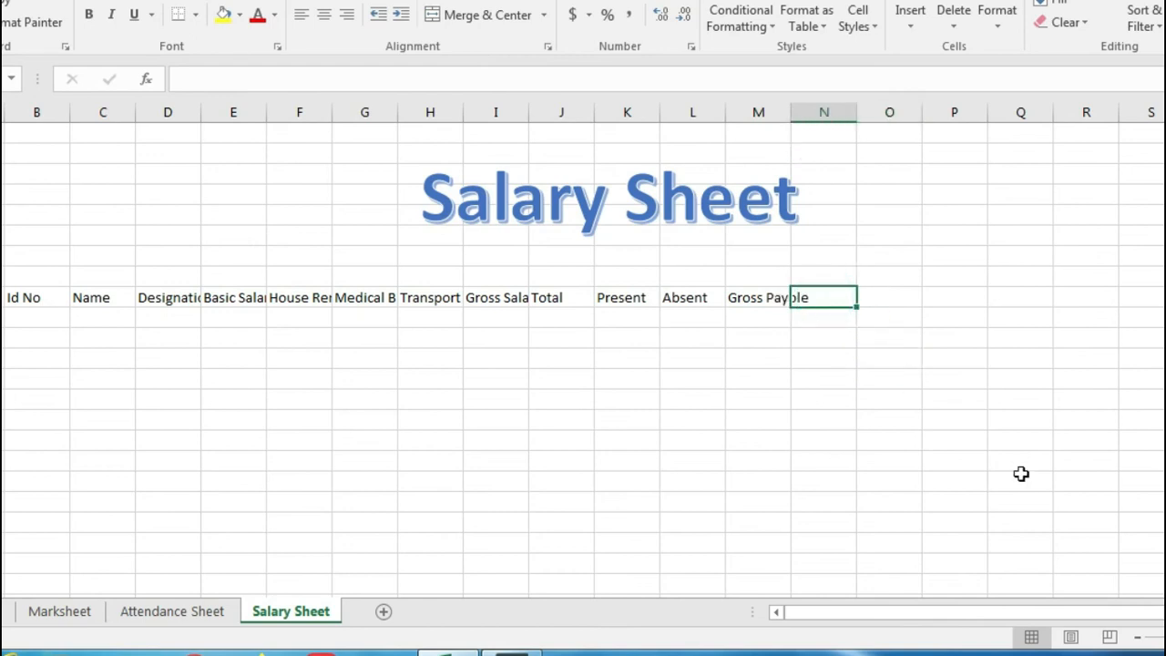
text(O)
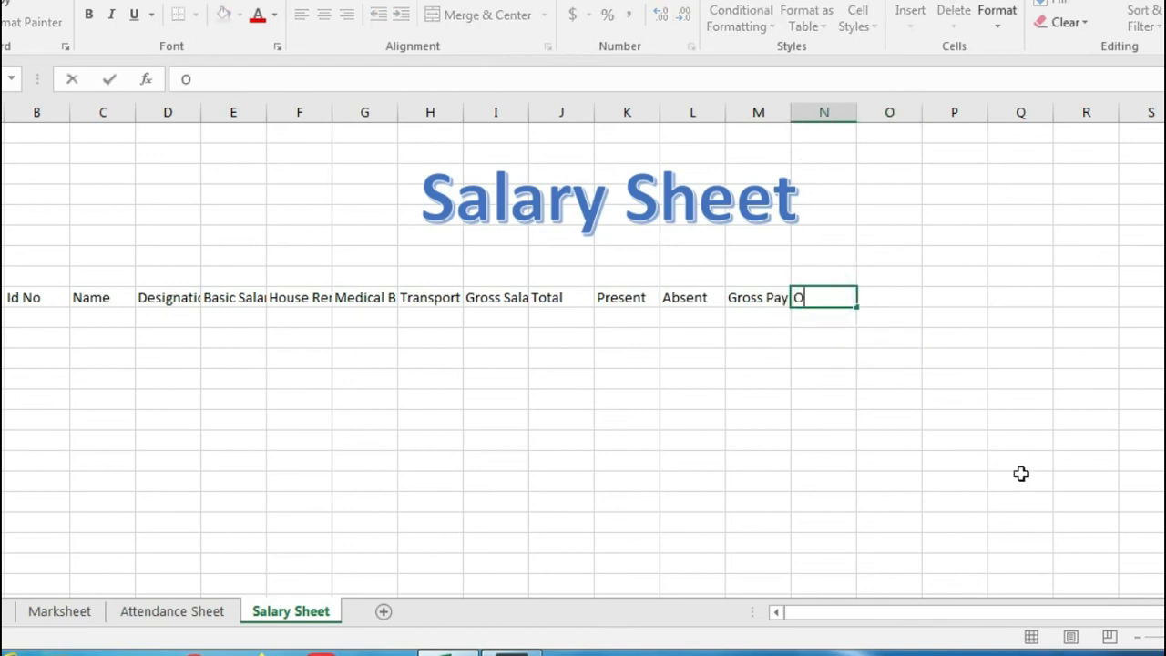
text(vertime)
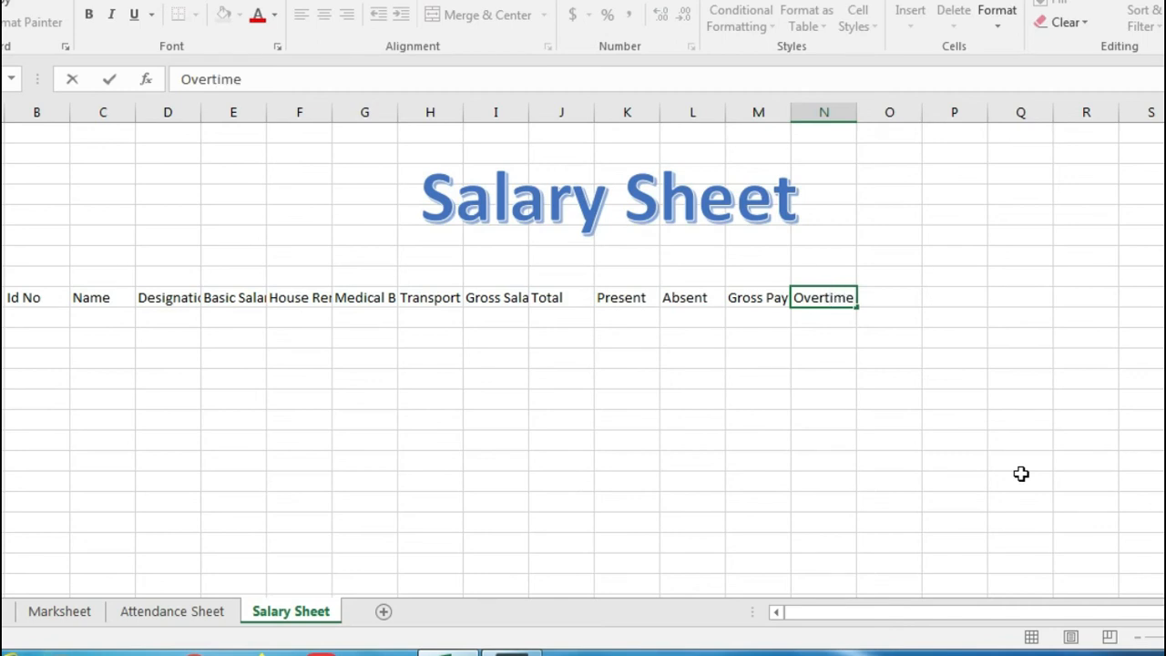
key(Tab)
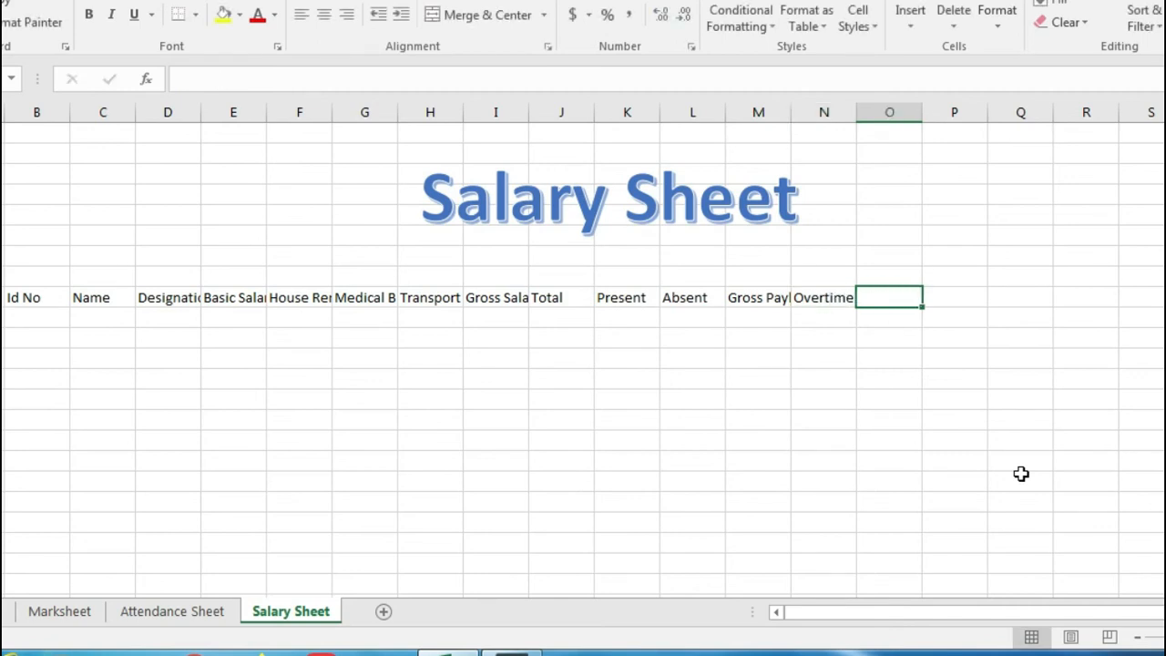
text(Over)
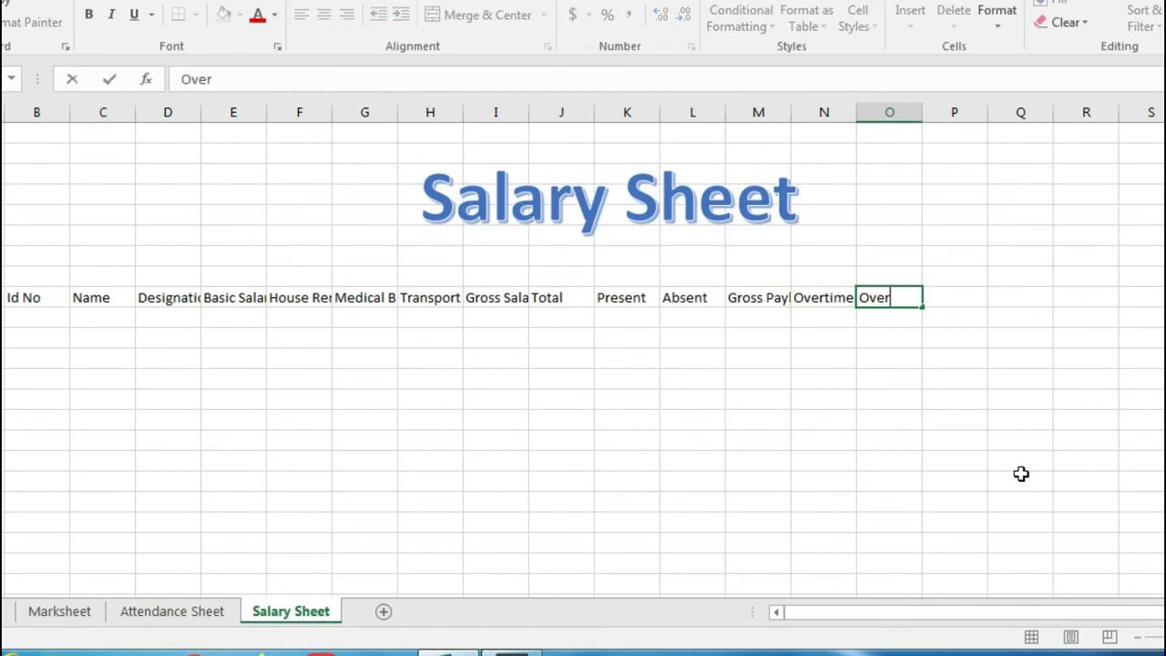
text(time Rate)
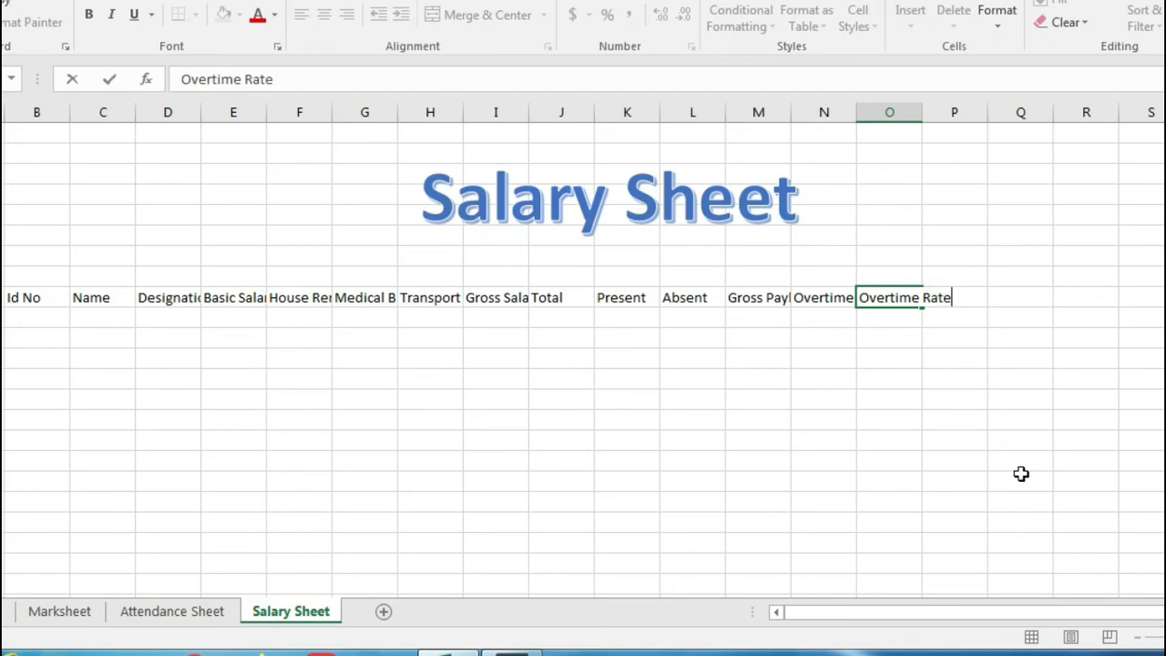
key(Tab)
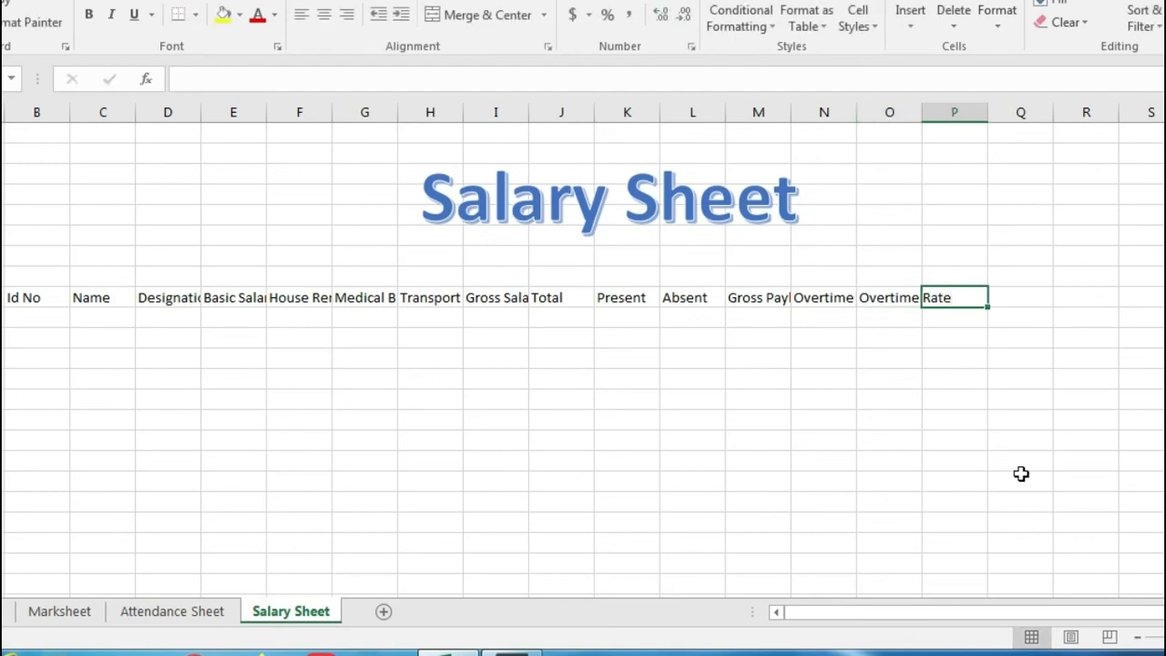
Step: Replace the heading in column P with "Total Salary" and fit that column's width to it
text(To)
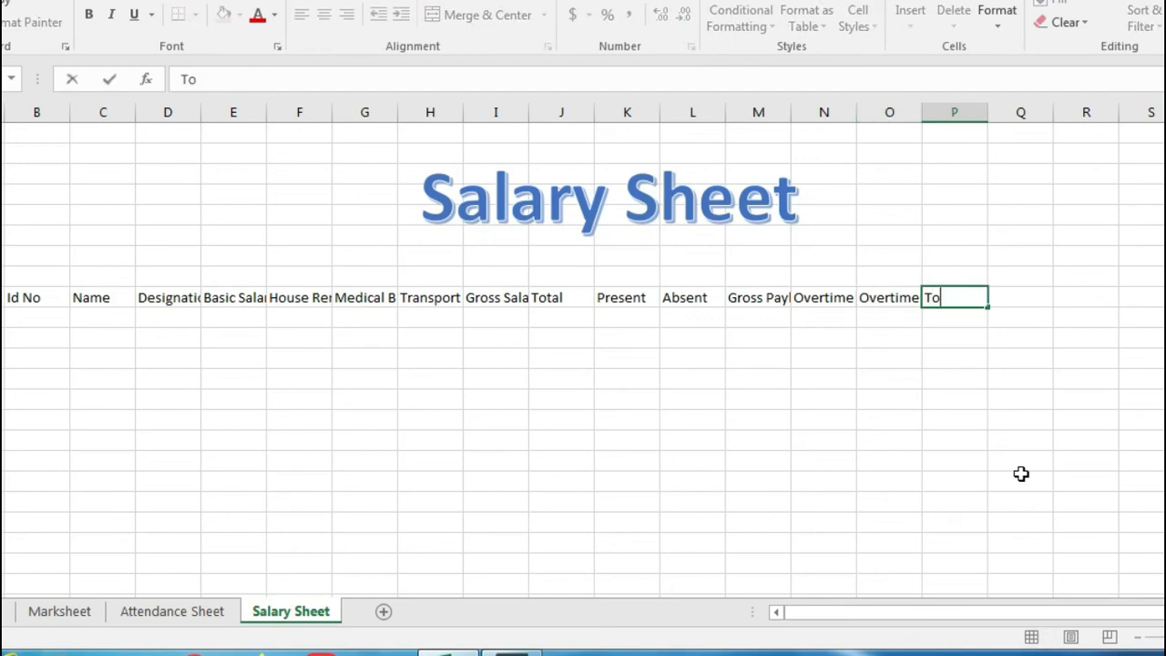
text(tal Salary)
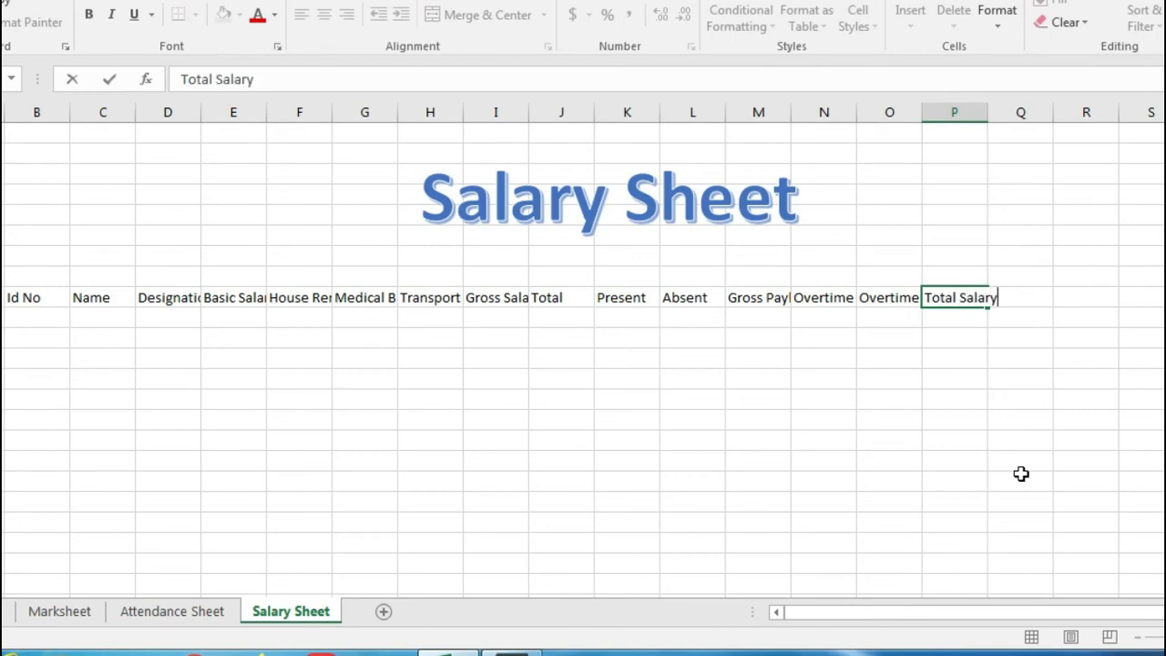
click(991, 110)
double_click(989, 110)
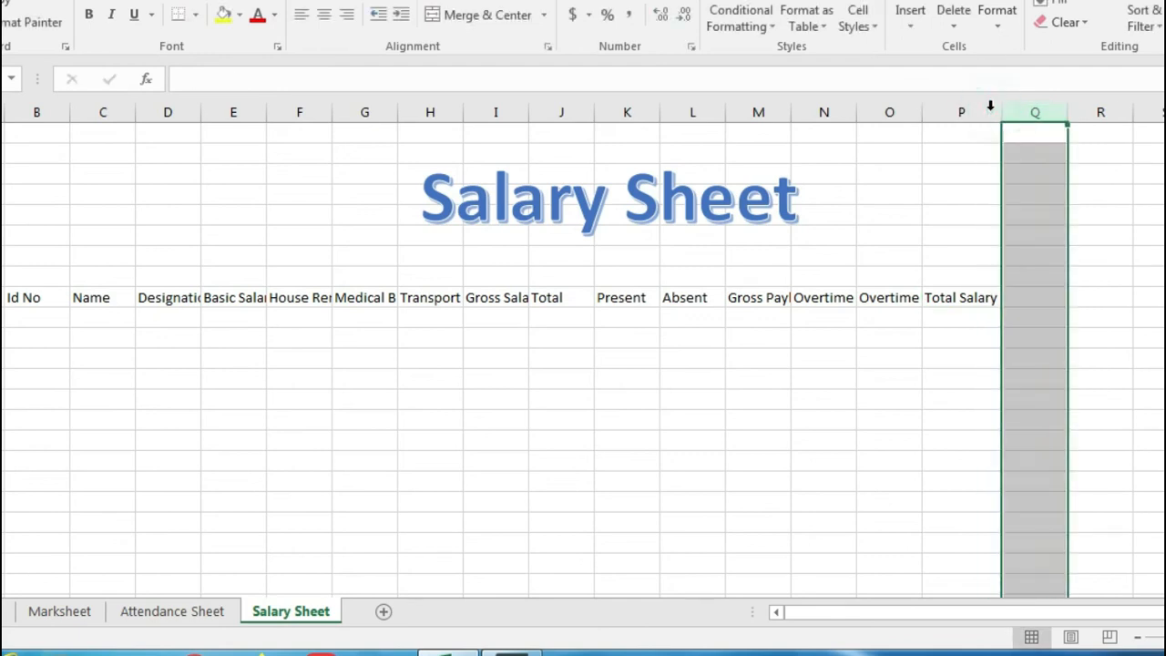
Step: Fit the widths of columns O, N, M, I, G, F, E and D to their headings
double_click(918, 111)
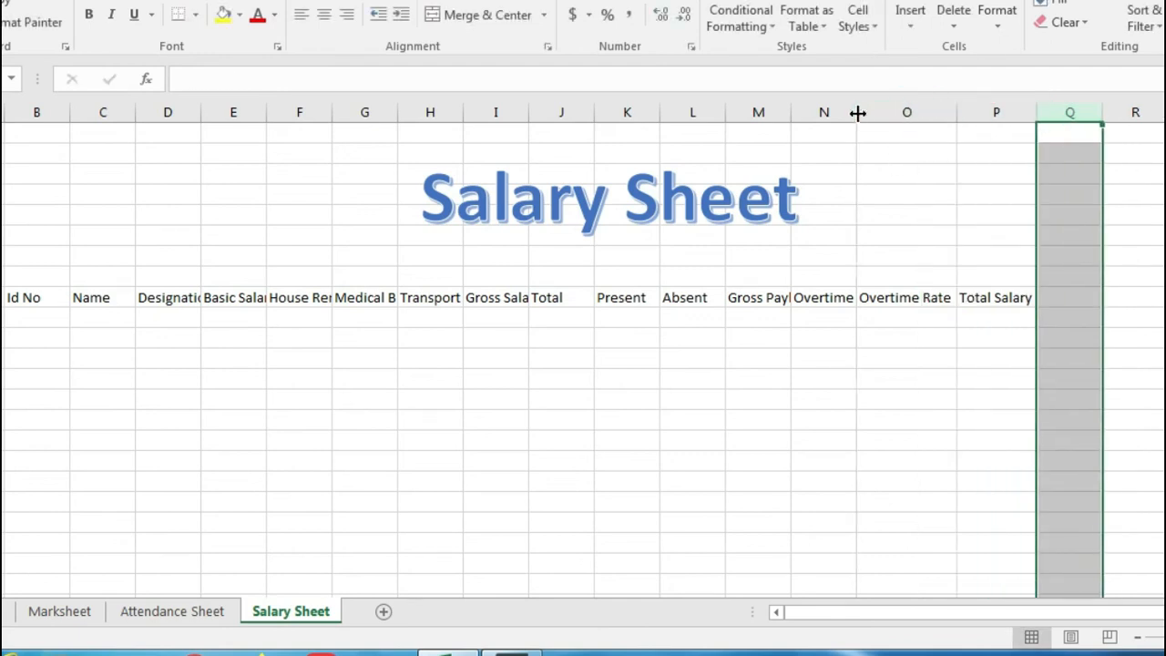
double_click(790, 112)
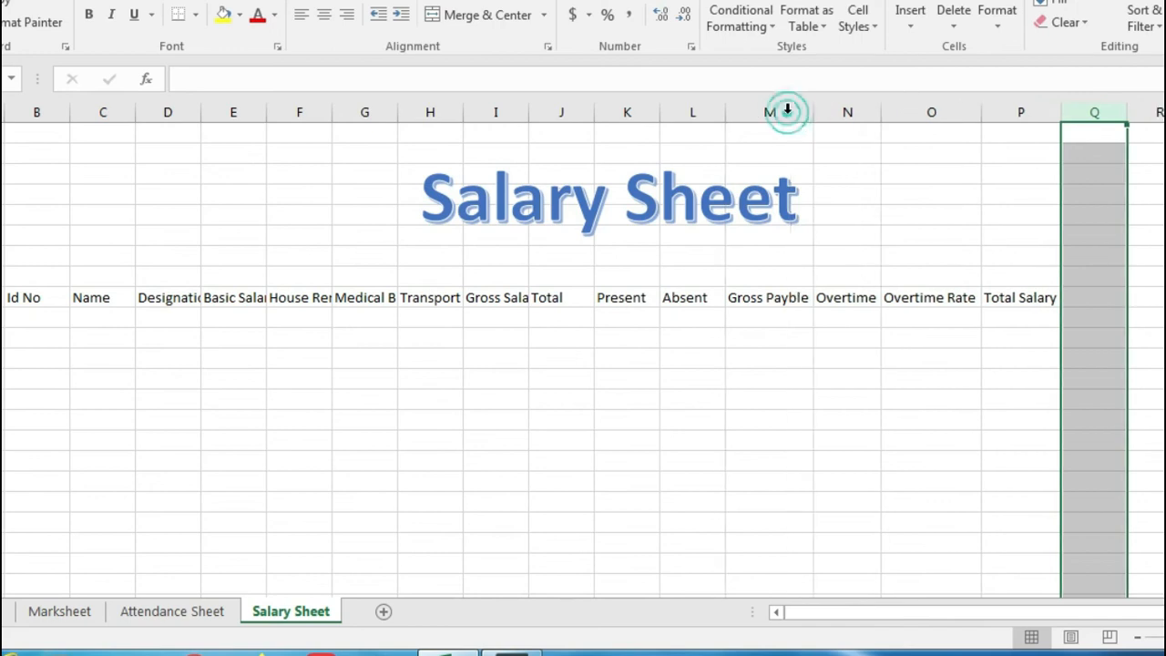
double_click(530, 111)
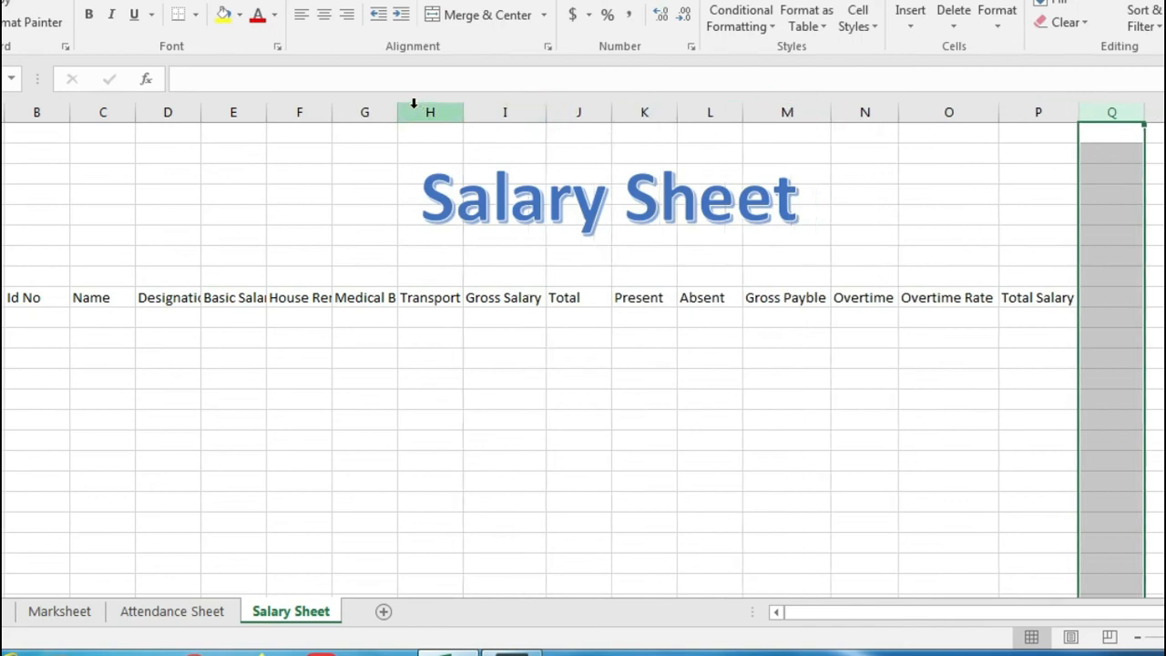
double_click(398, 108)
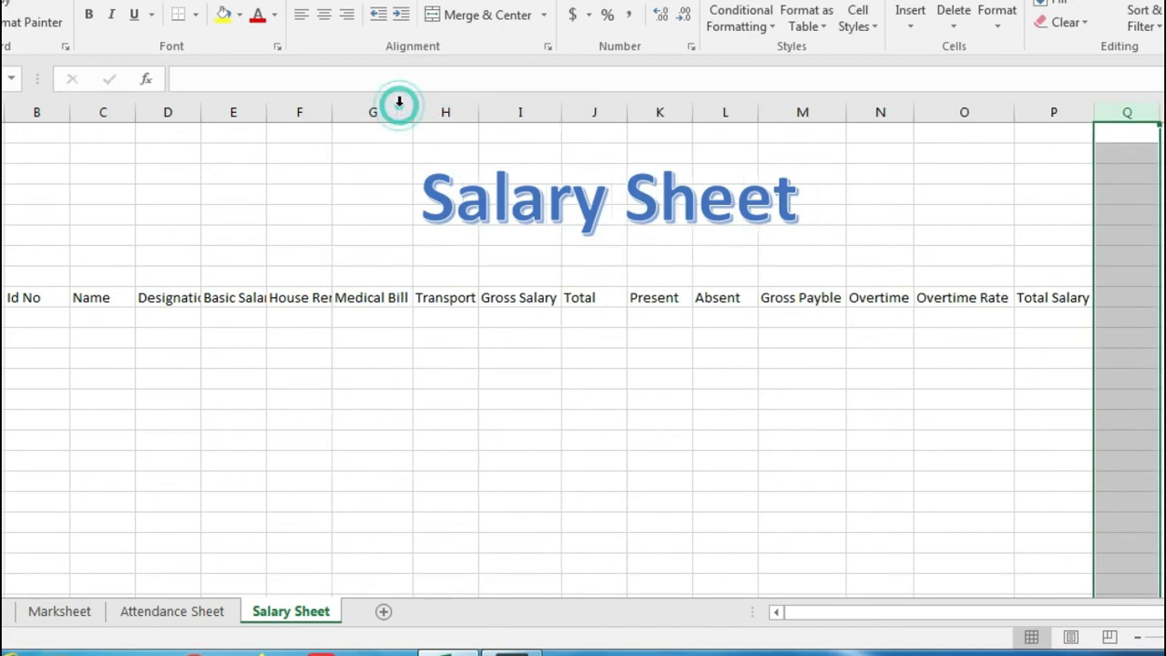
double_click(333, 111)
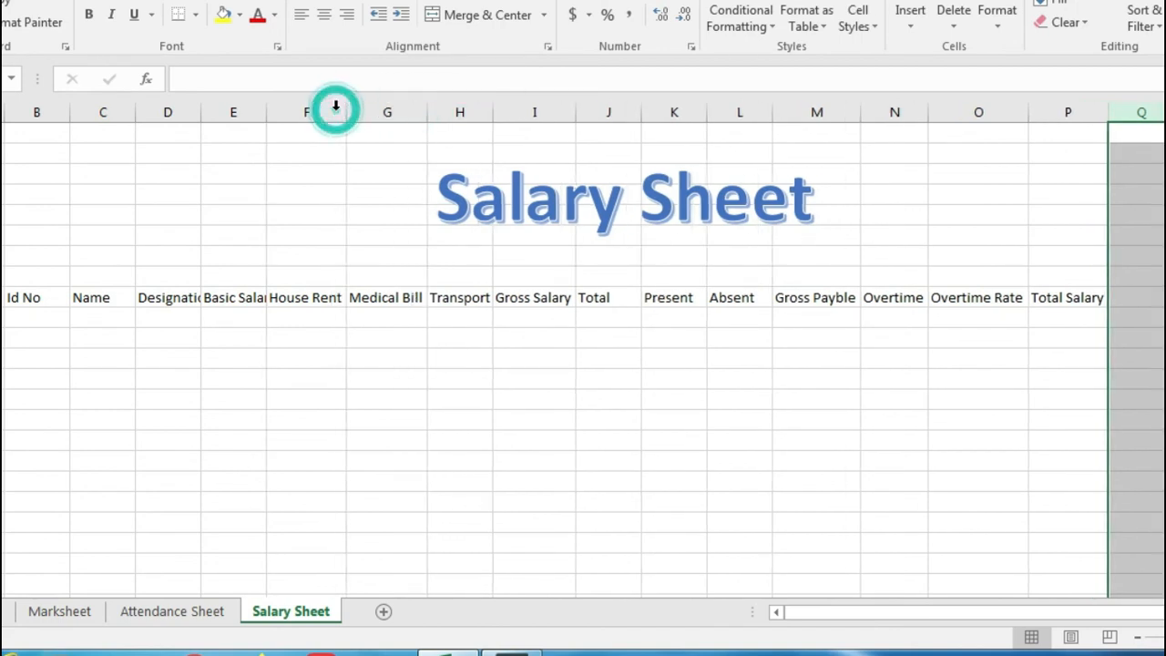
double_click(266, 111)
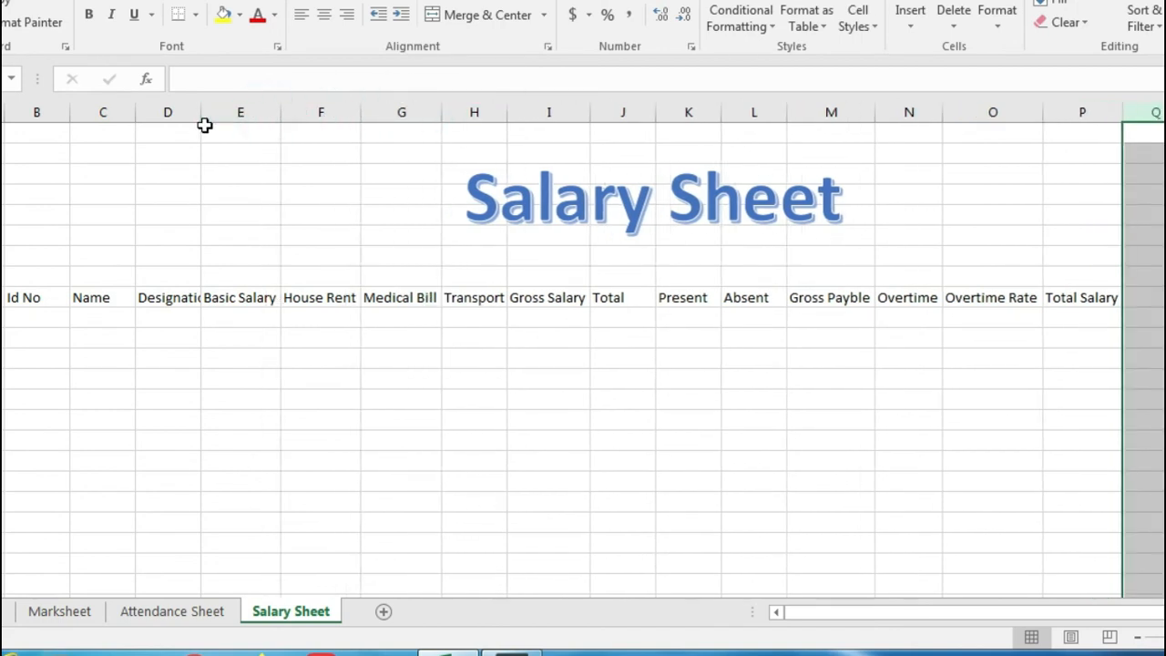
double_click(201, 111)
click(643, 370)
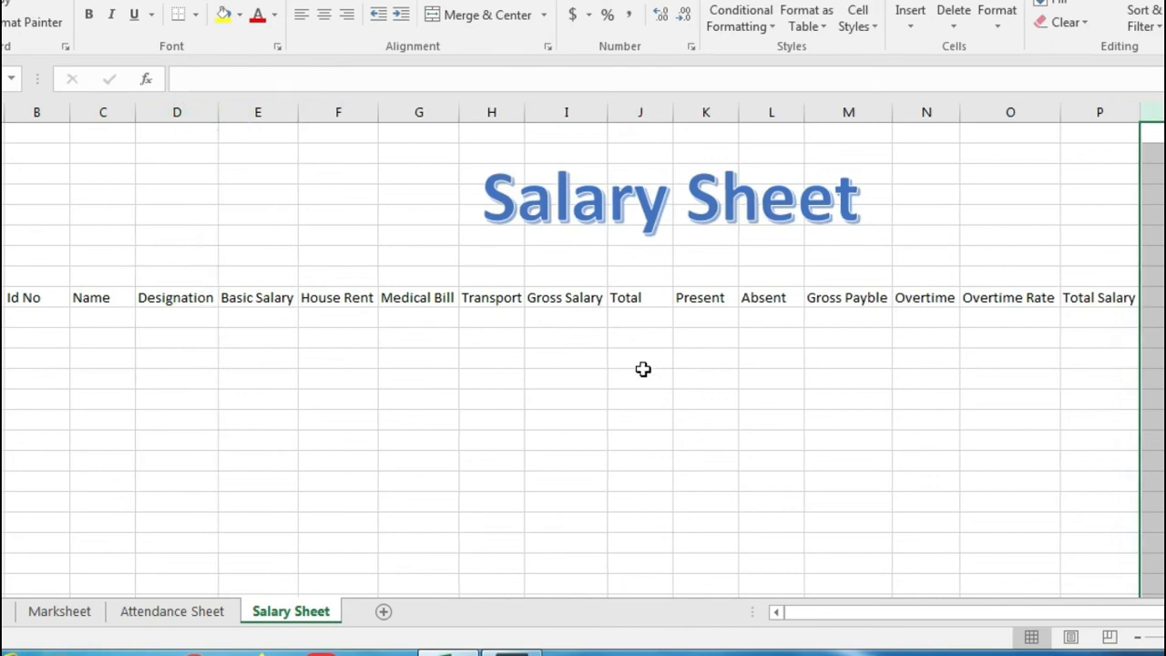
Step: Enter two consecutive employee ID numbers in the first two rows under Id No
click(36, 315)
text(11)
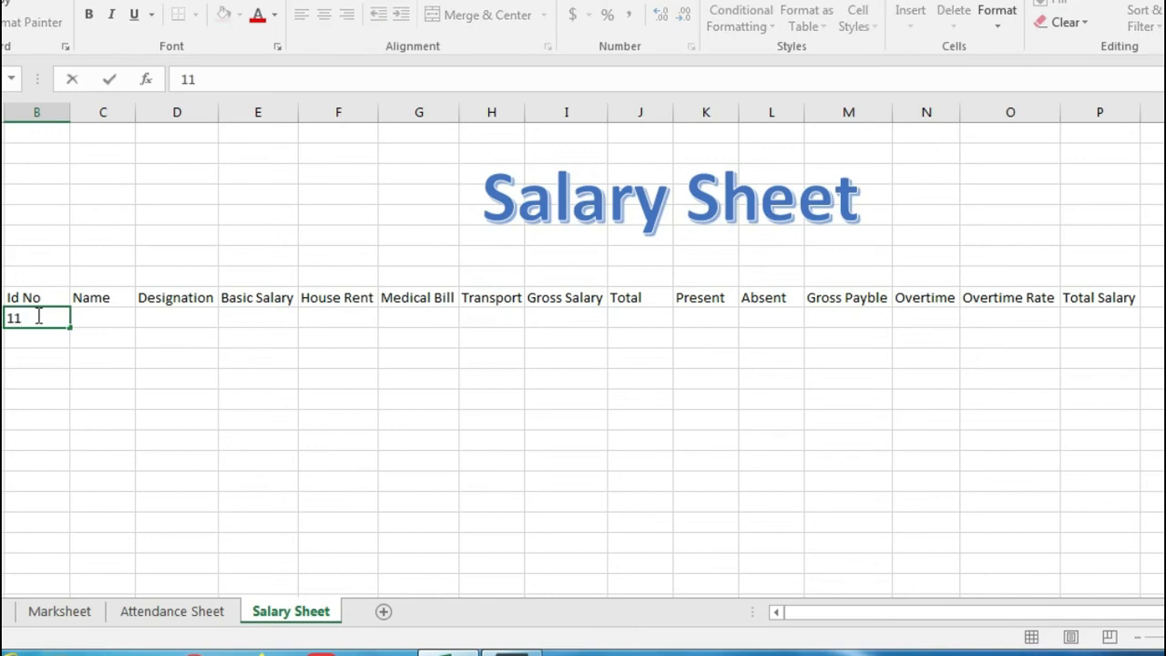
text(55)
key(Return)
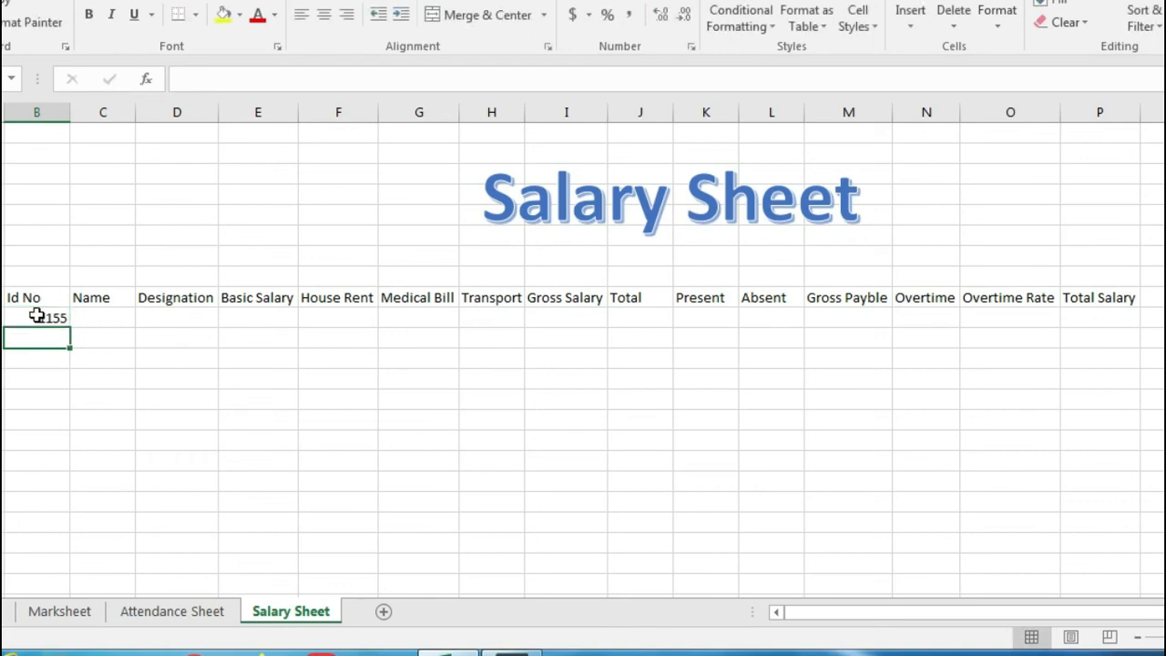
text(1156)
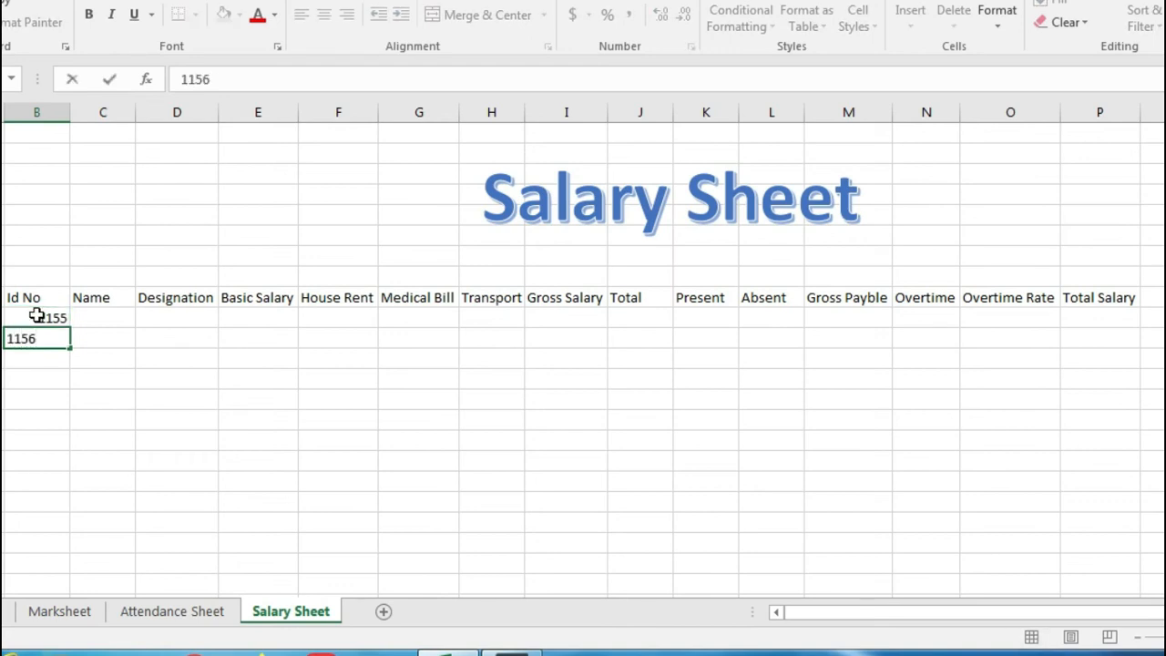
Step: Enter the employee's name in the first row under Name
click(123, 316)
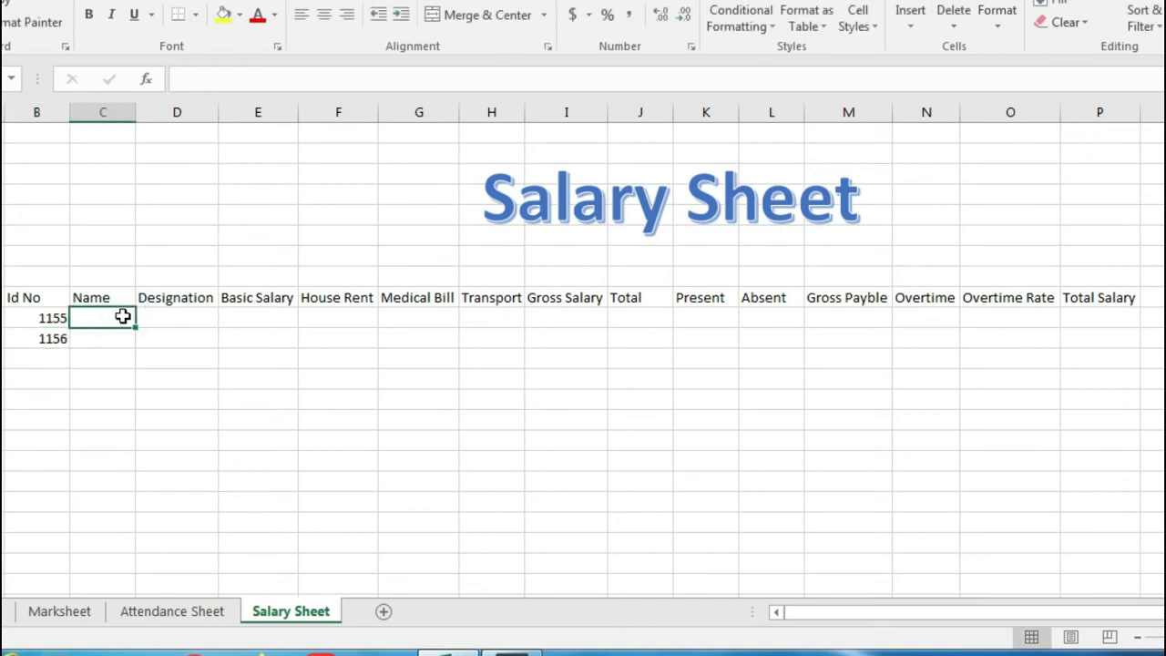
text(Murad)
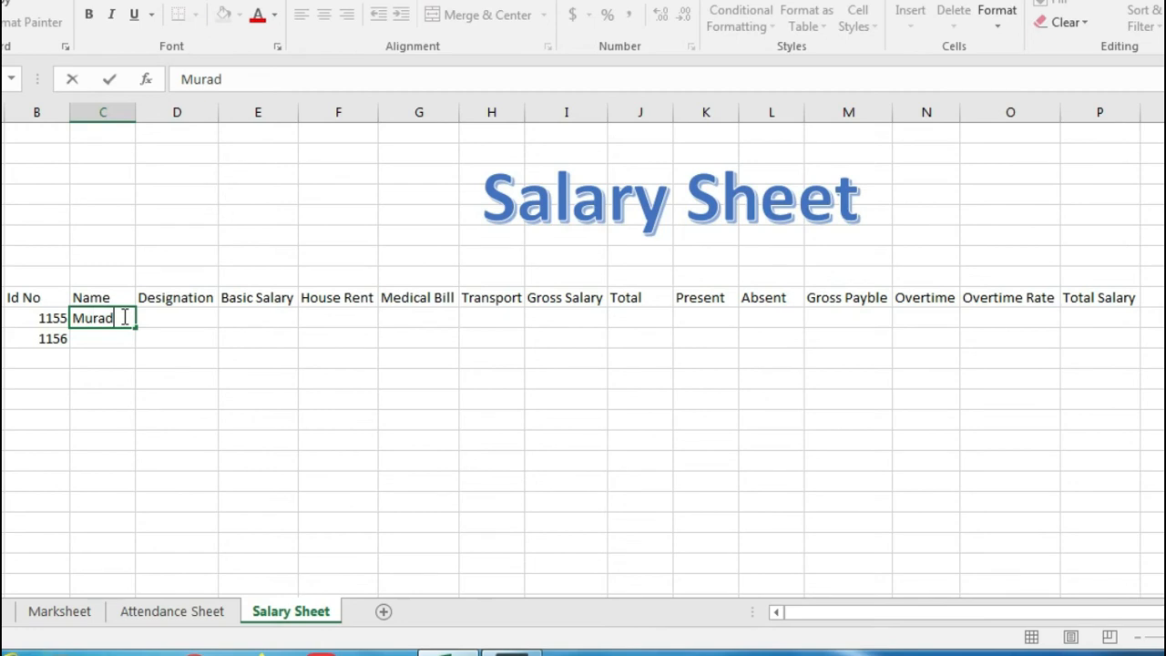
key(Tab)
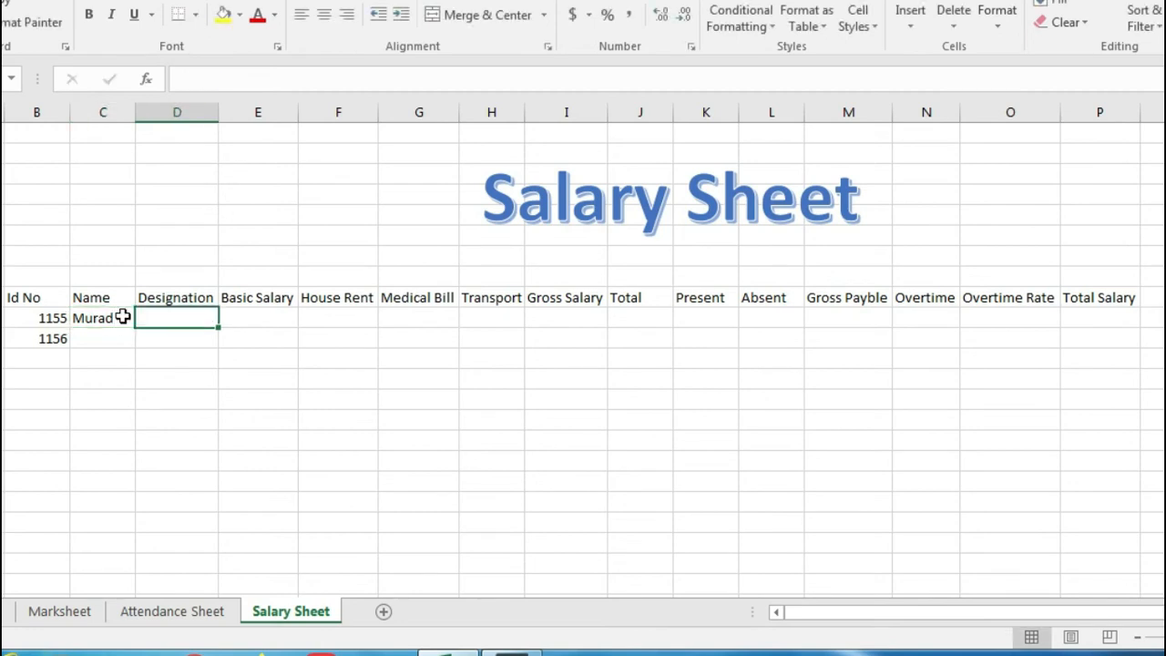
Step: Enter the designation "Asst. Manager" for the first employee
text(Asst)
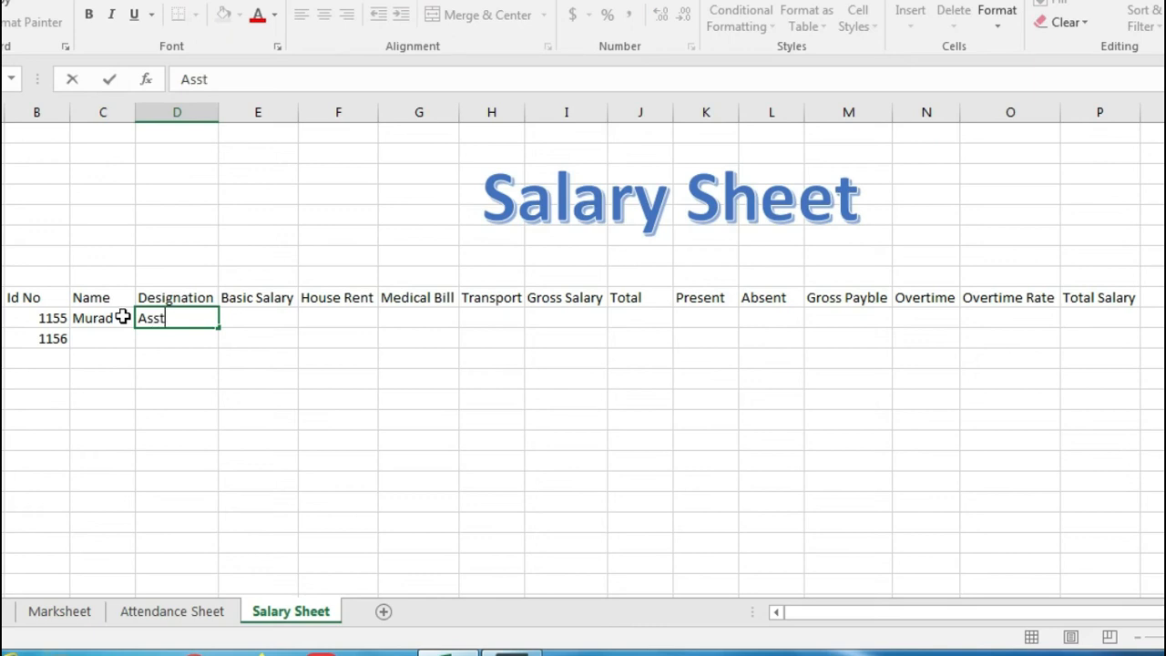
text(ent)
key(BackSpace)
key(BackSpace)
key(BackSpace)
key(BackSpace)
text(. Mana)
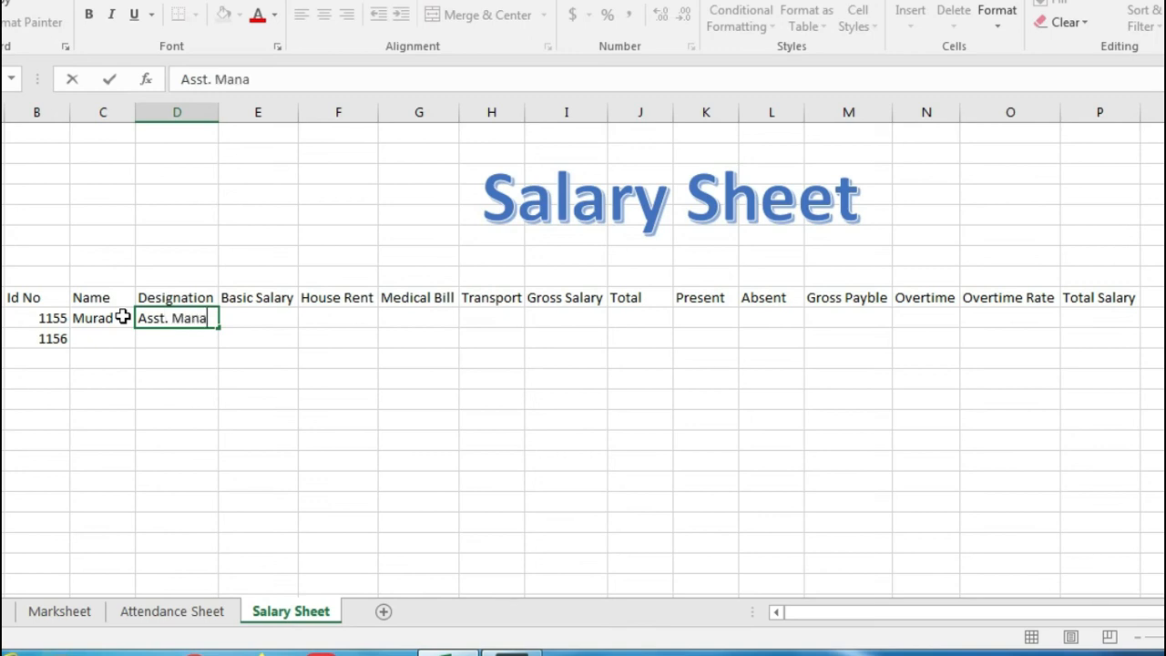
text(ger)
Step: Enter the designation "Manager" for the second employee and fit the Designation column's width to its contents
click(151, 340)
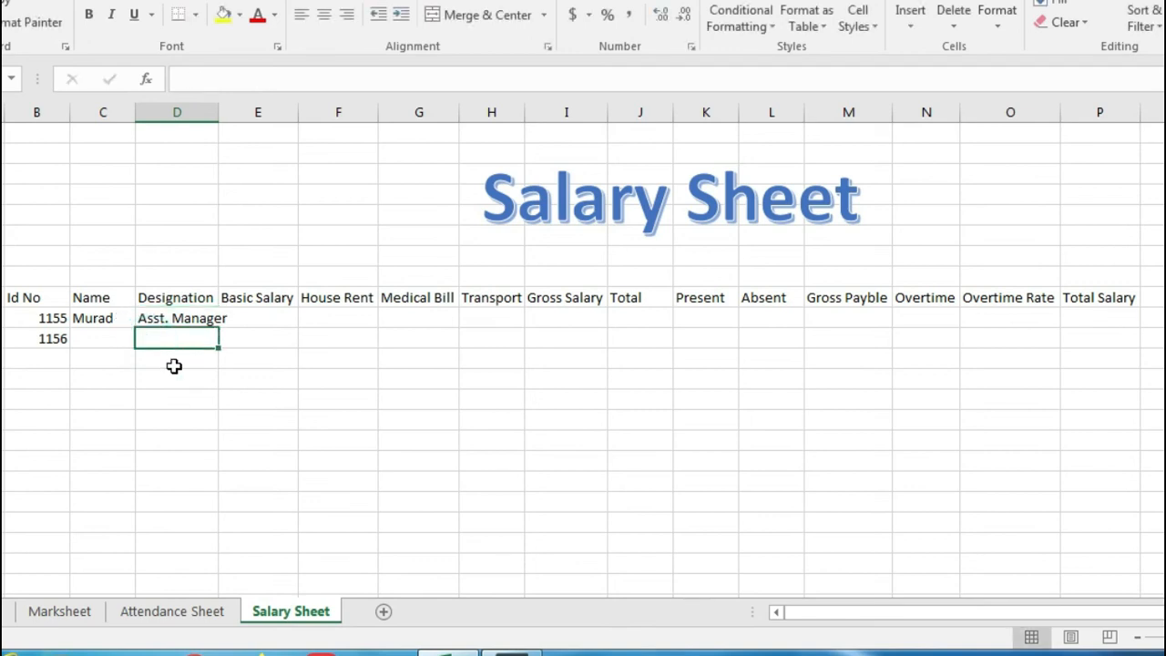
text(Mana)
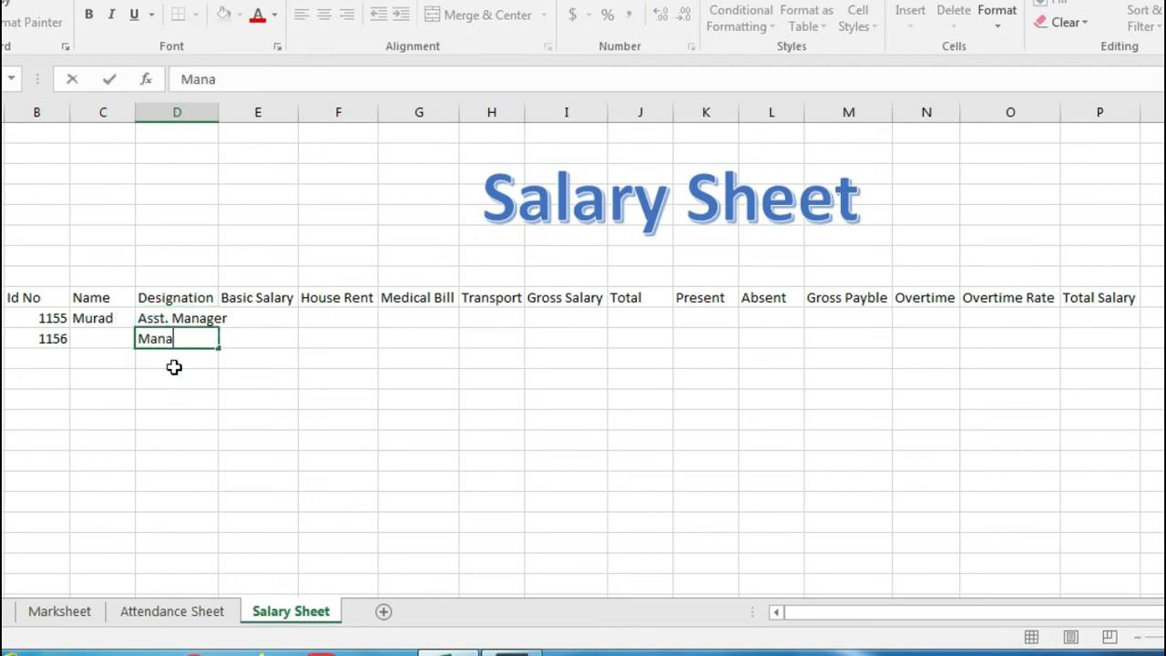
text(ger)
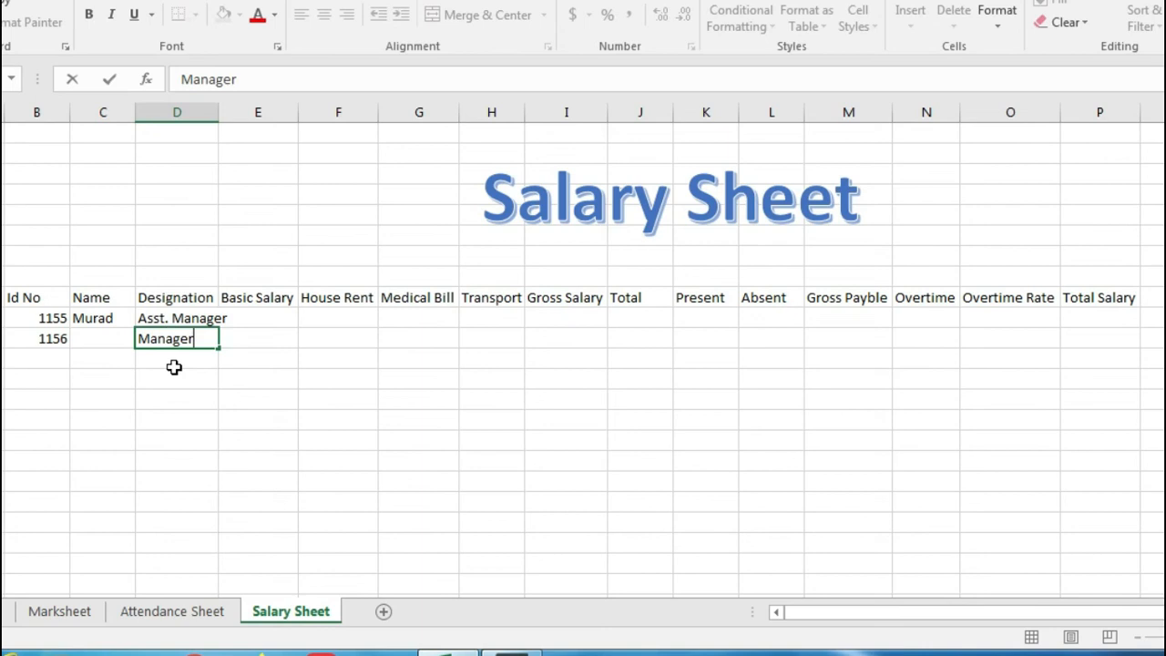
double_click(220, 110)
Step: Enter the basic salaries 25000 for the first employee and 35000 for the second
click(273, 316)
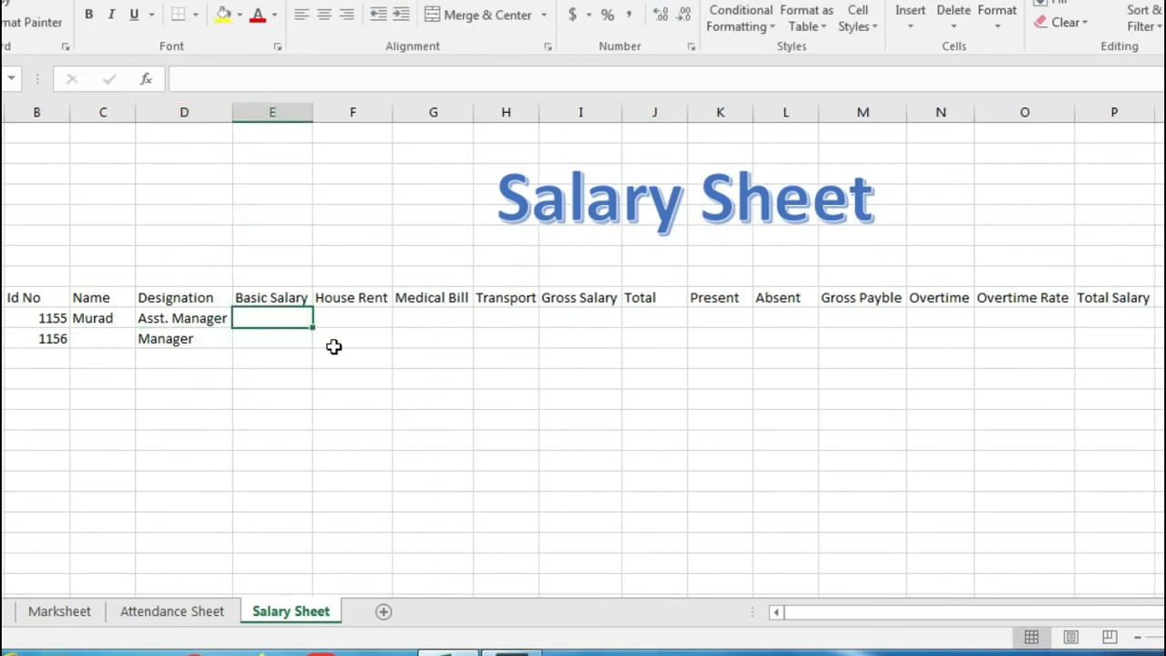
text(2500)
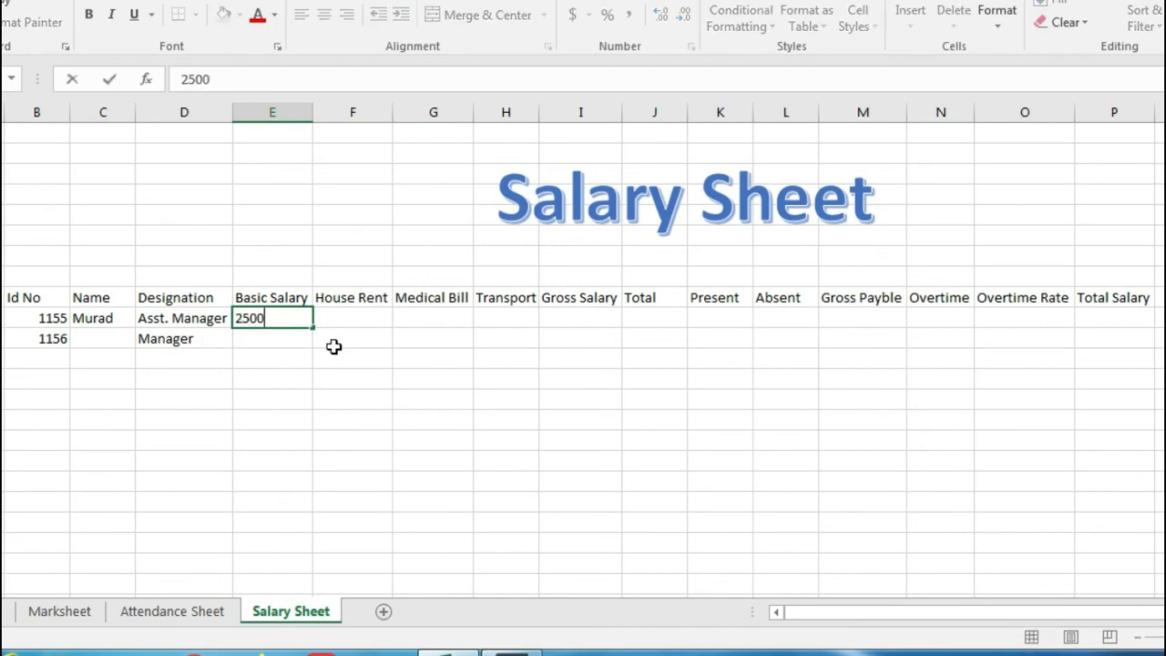
text(0)
key(Return)
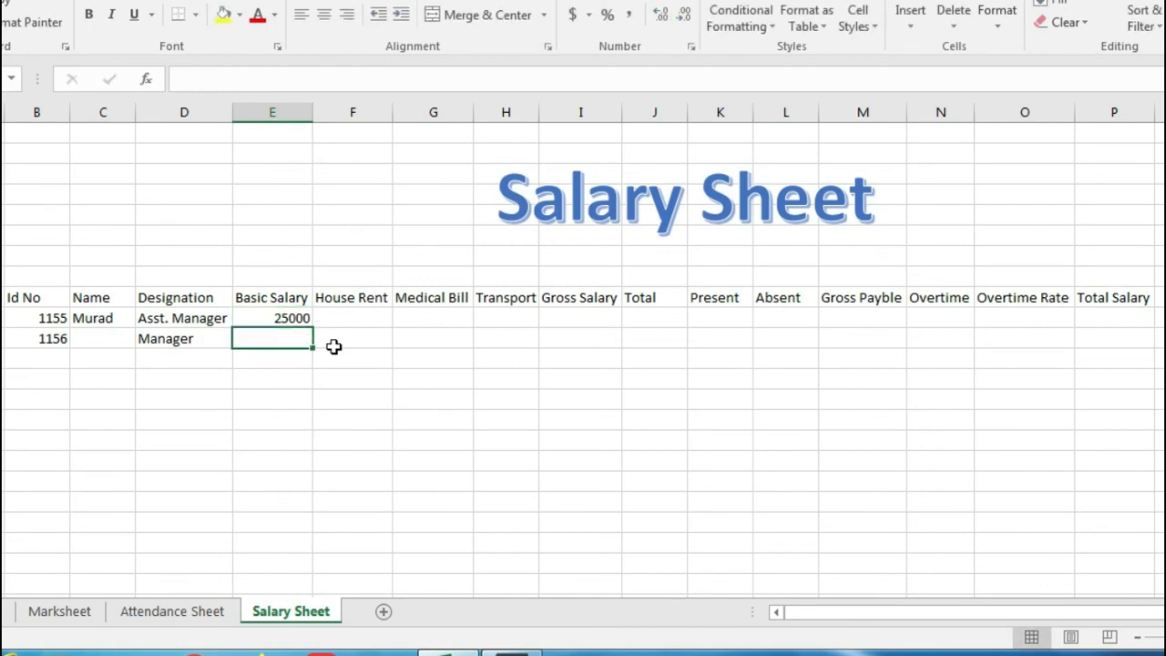
text(35000)
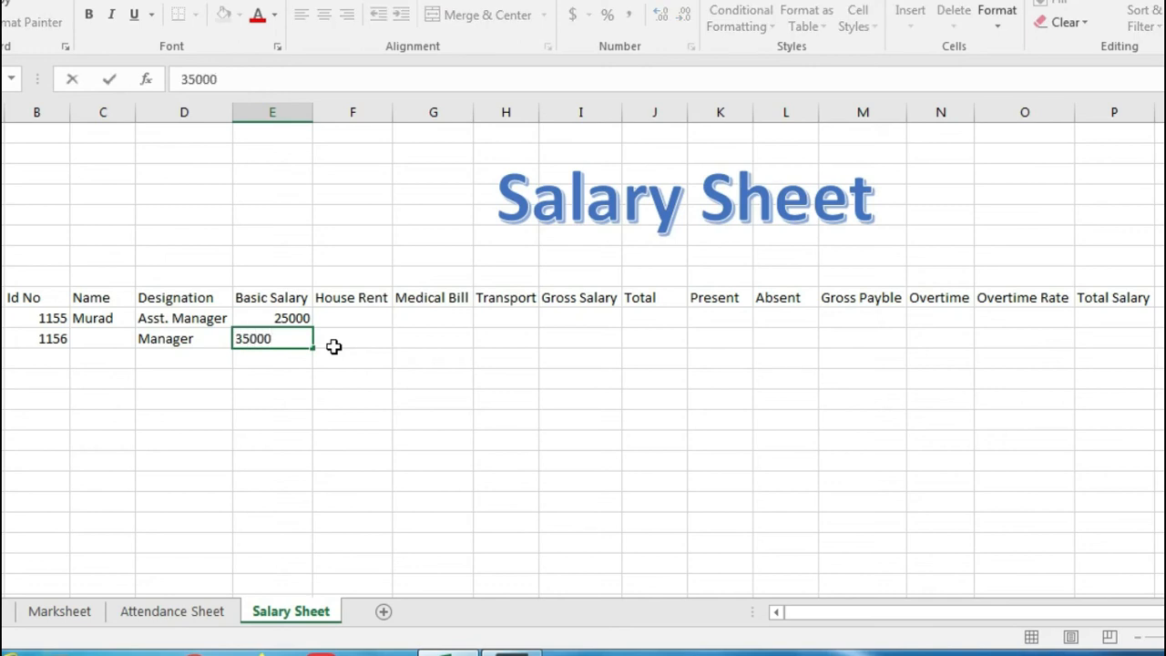
click(333, 348)
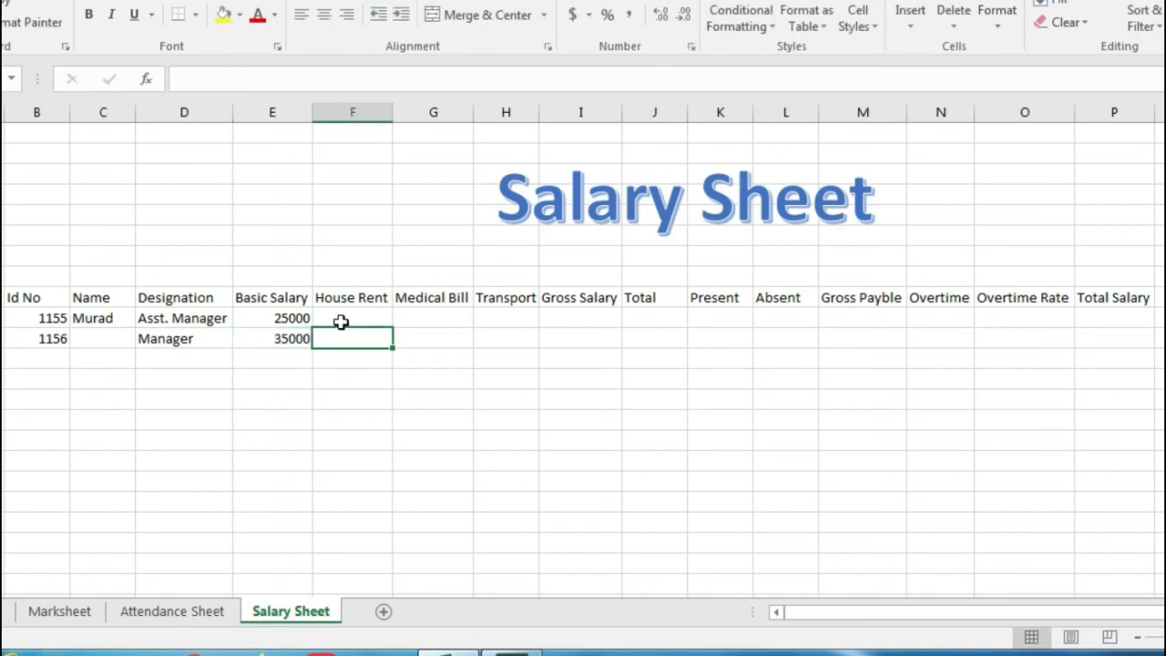
Step: Widen column H to fit the full "Transport Bill" heading
click(446, 316)
click(521, 314)
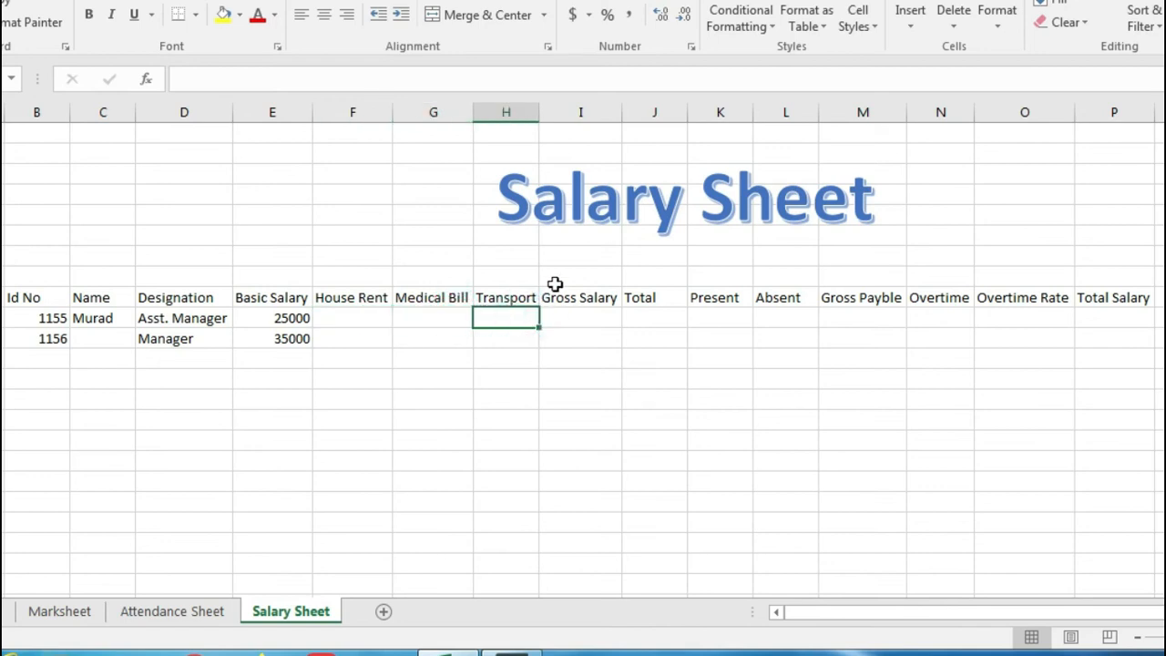
drag(538, 113, 564, 113)
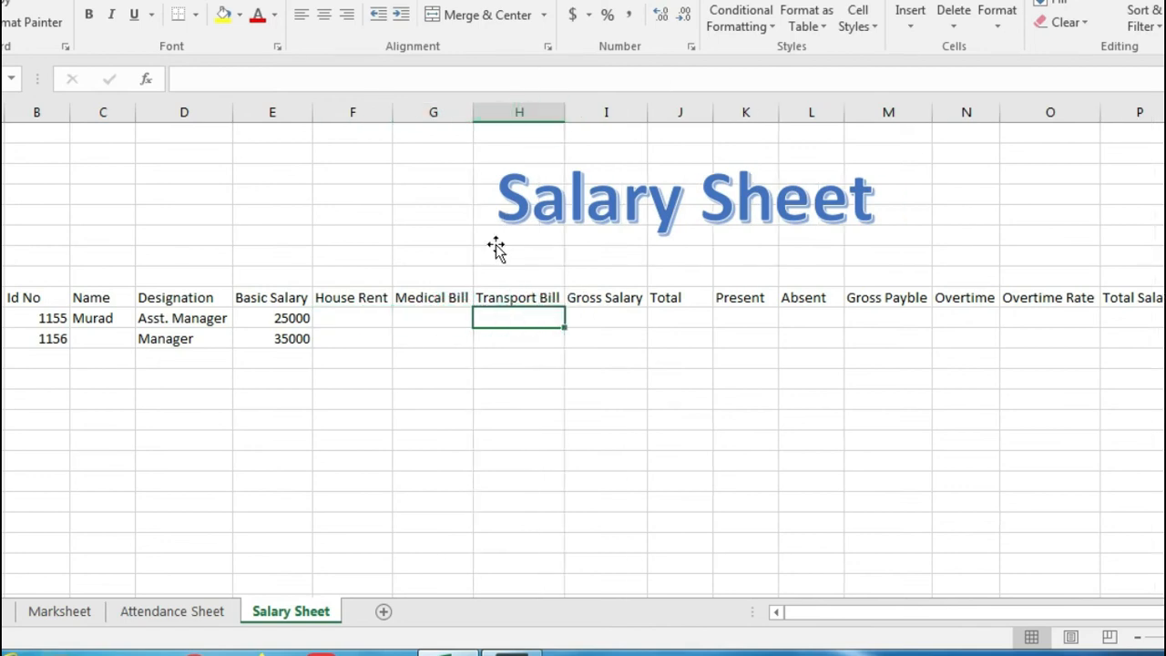
click(610, 337)
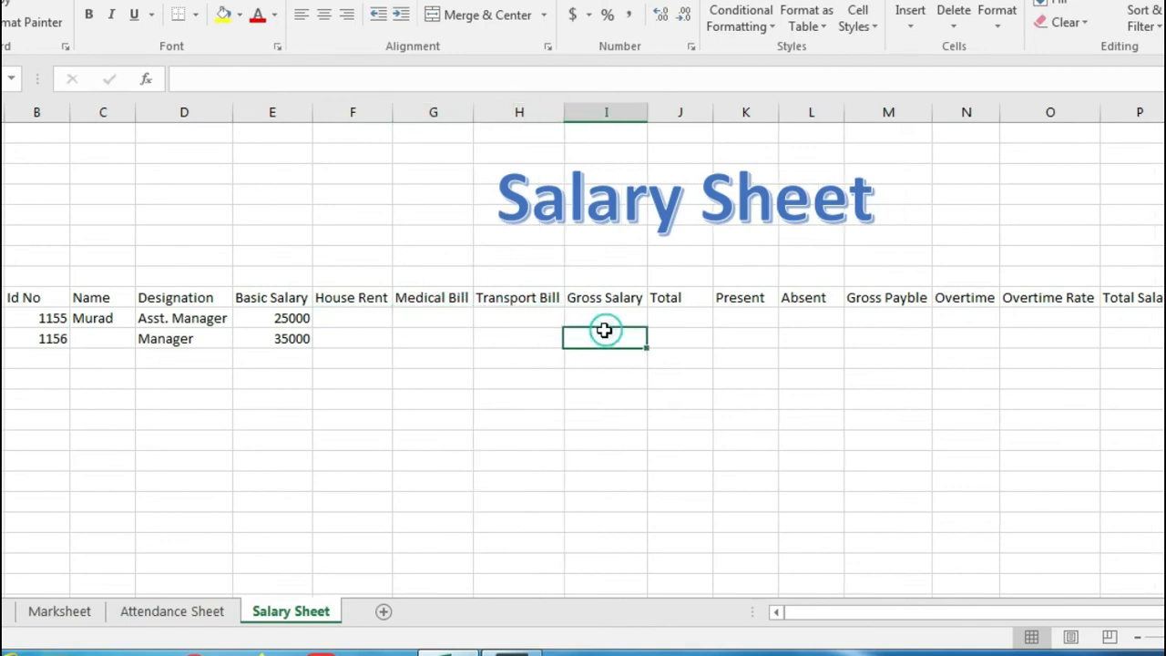
Step: Enter the rates 50% above the House Rent heading and 8% above the Medical Bill heading
click(336, 278)
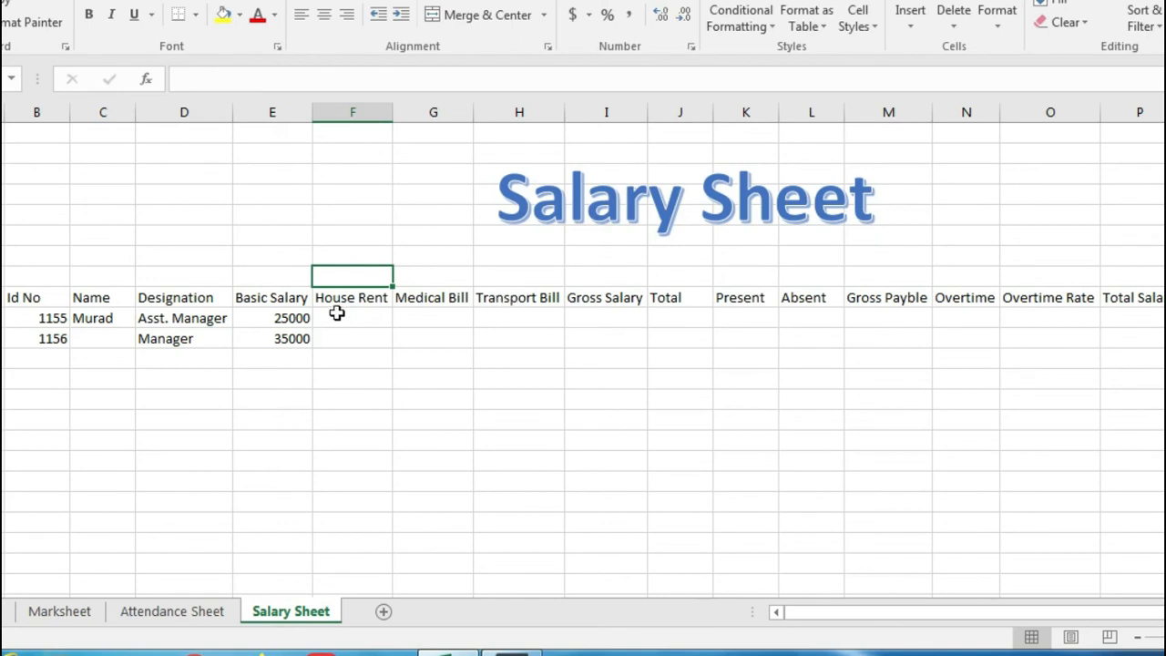
click(355, 281)
text(50)
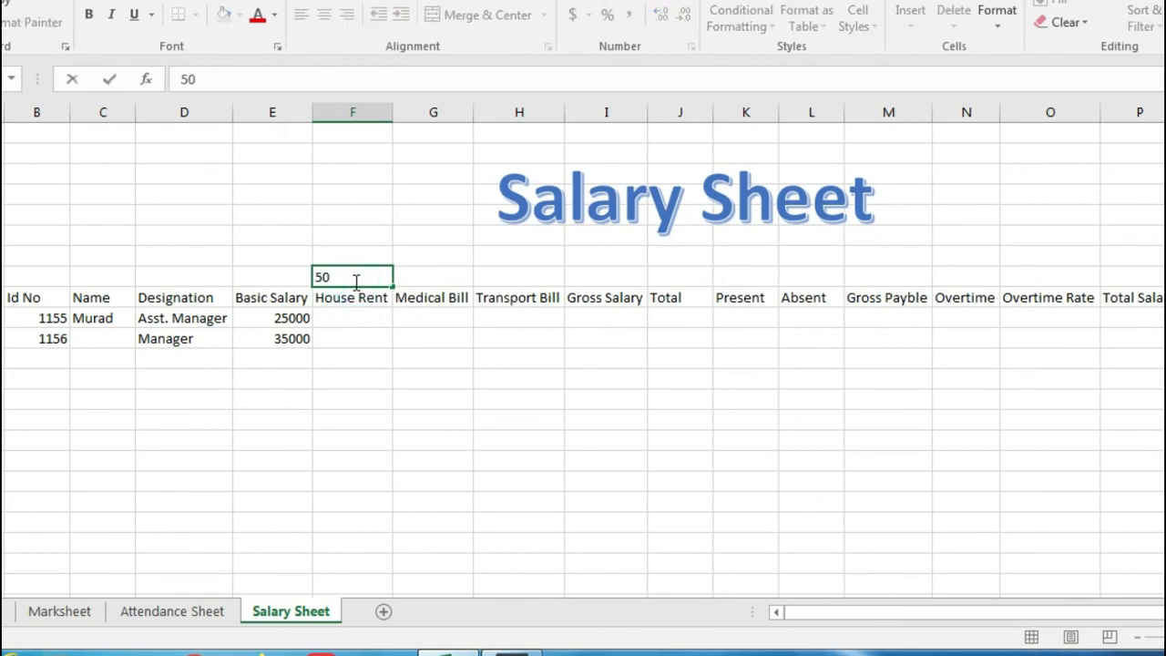
text(%)
click(424, 282)
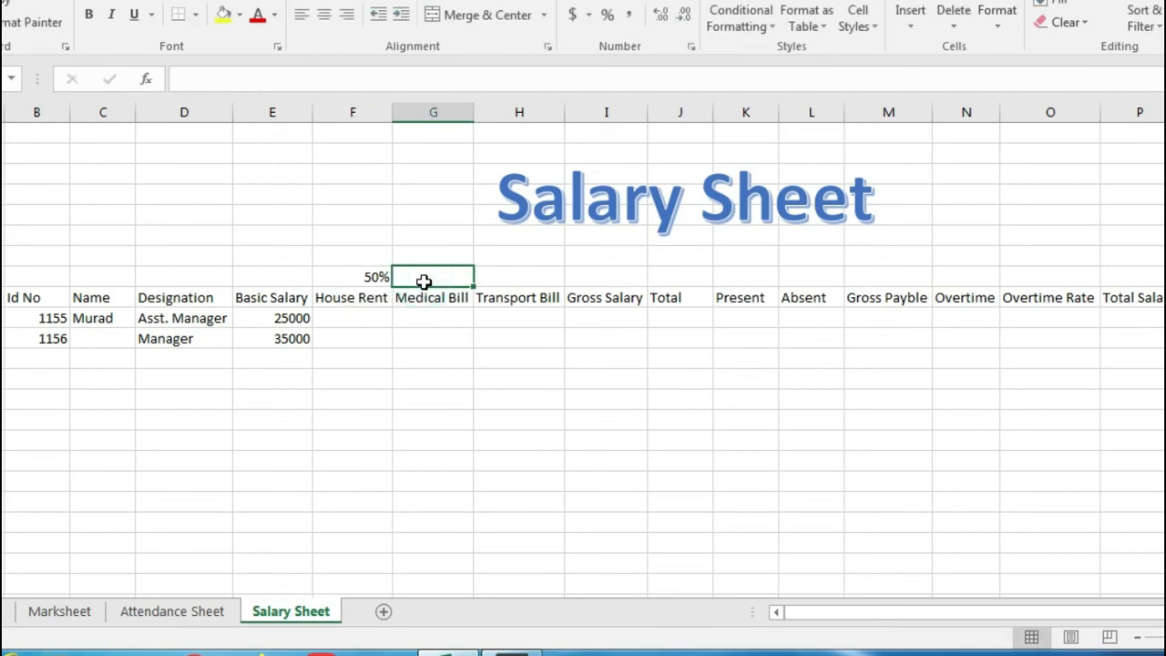
text(8)
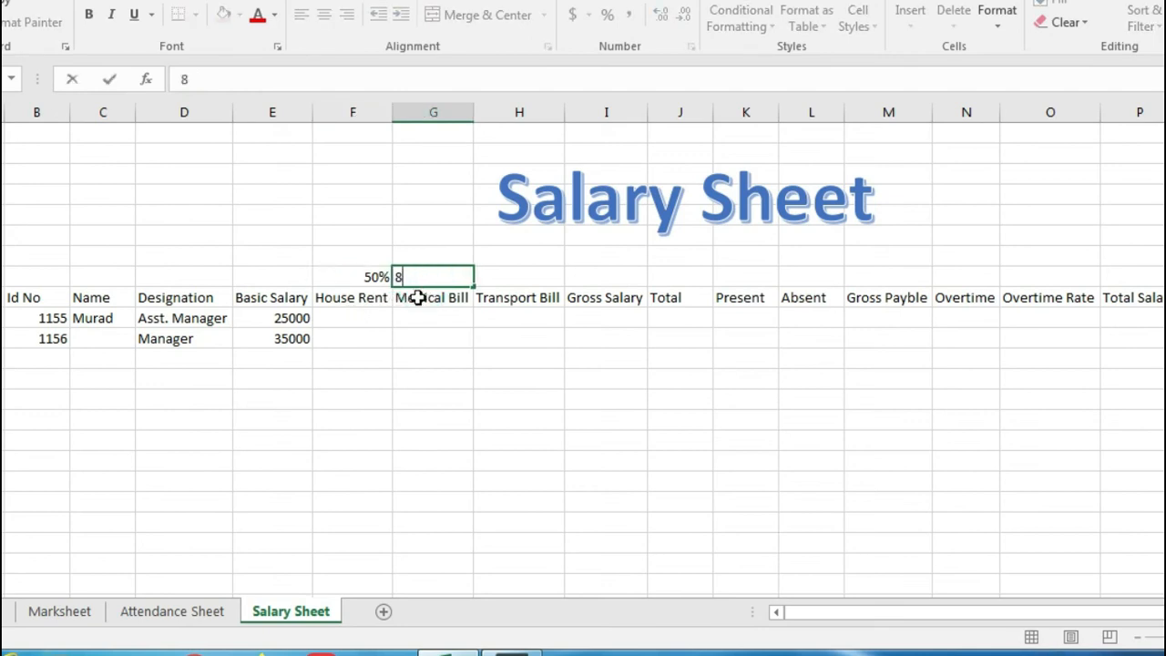
text(%)
Step: Enter the rate 5% above the Transport Bill heading
click(503, 280)
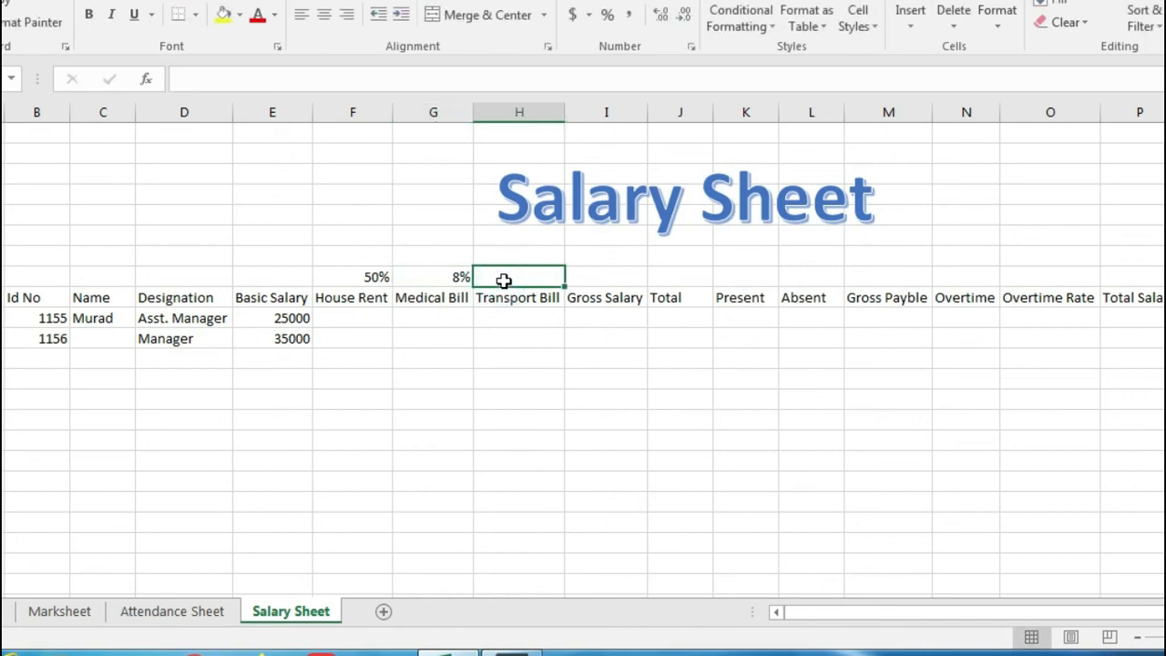
text(5)
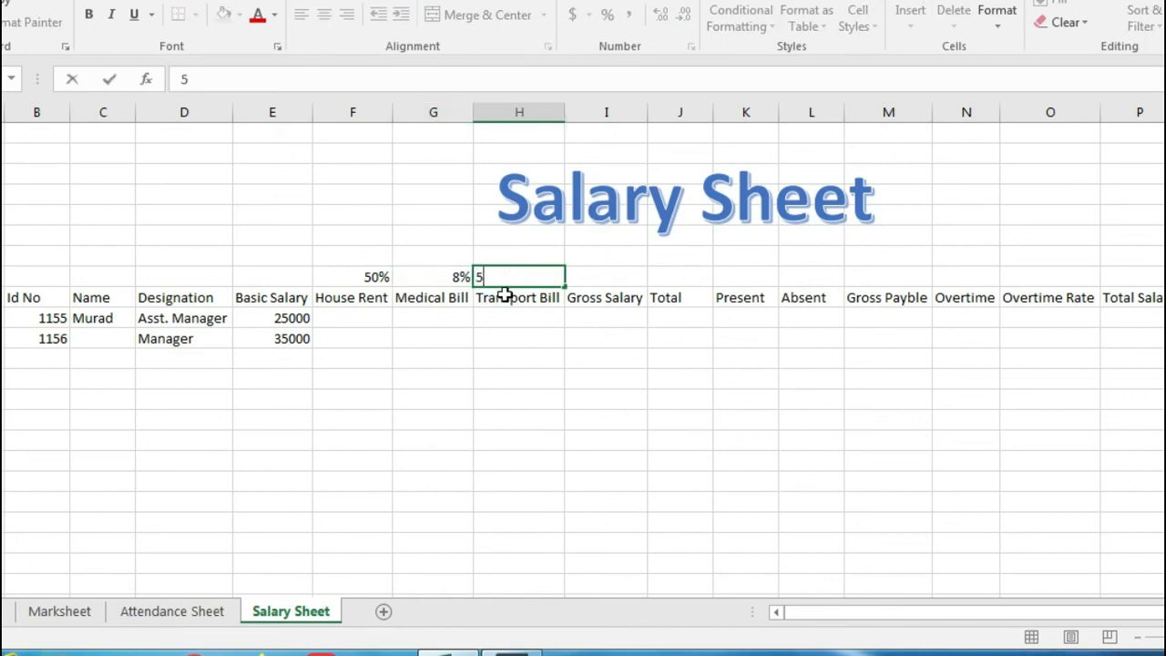
click(516, 316)
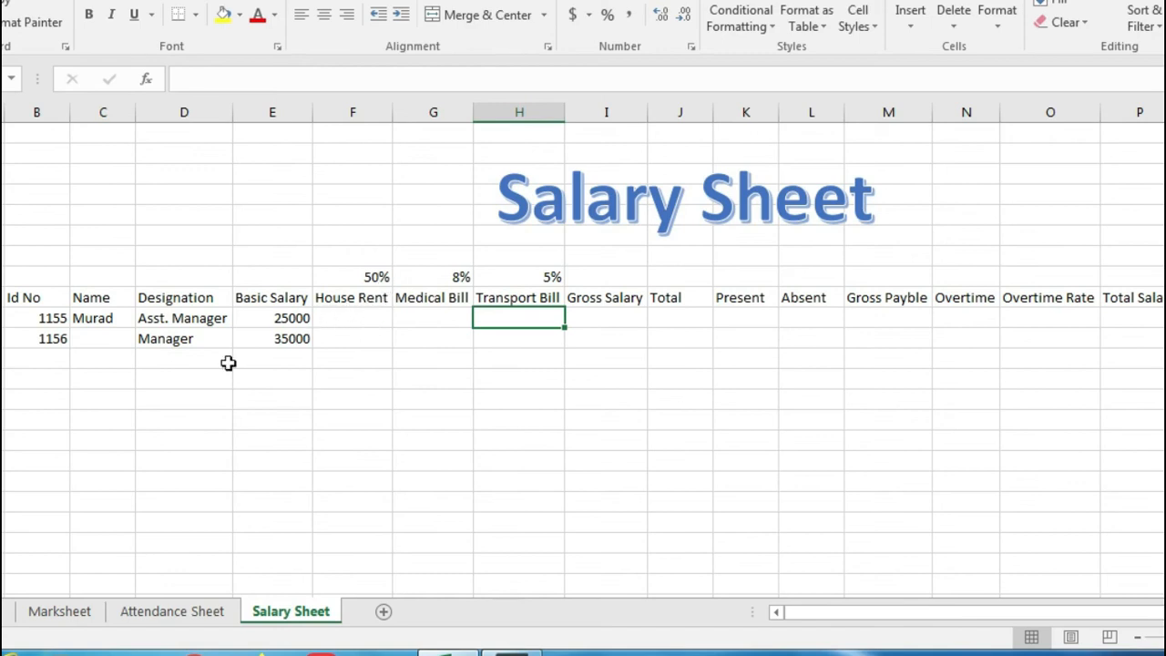
Step: Try the formula =E10/100*50 for the first employee's house rent and clear the cell
click(362, 317)
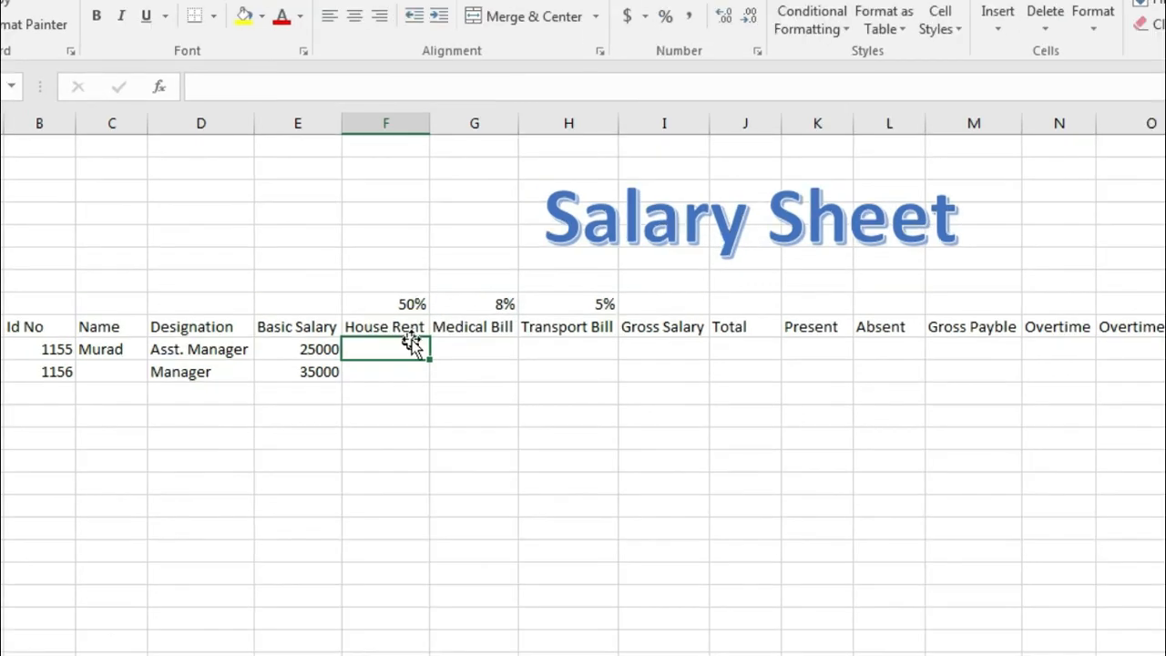
text(=)
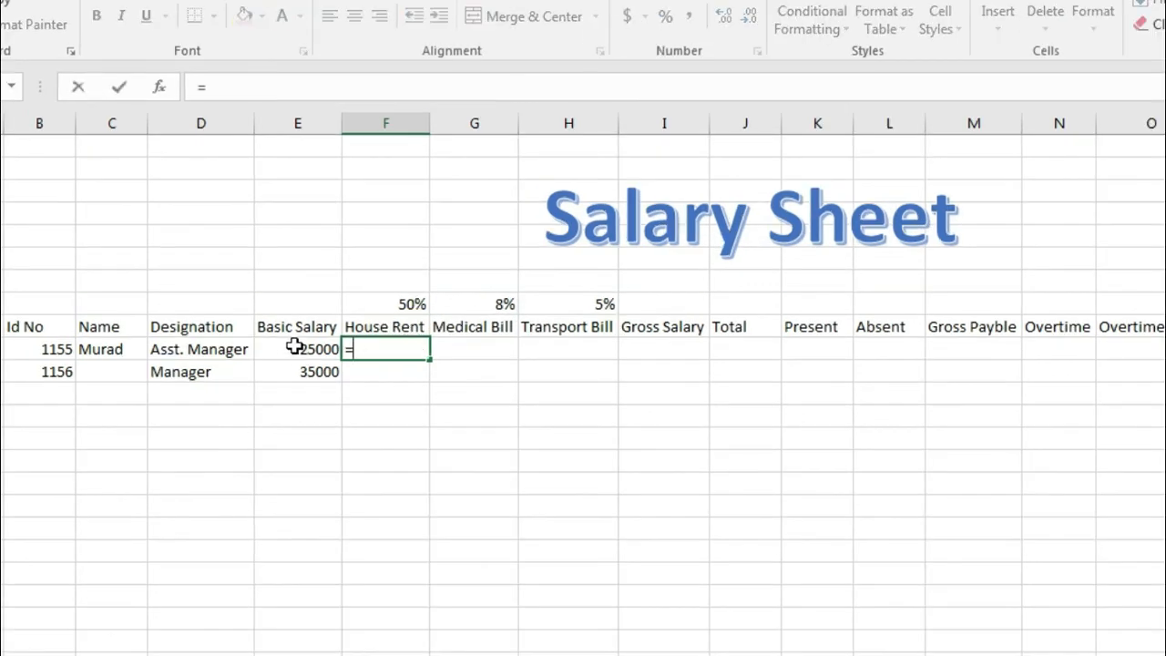
click(293, 350)
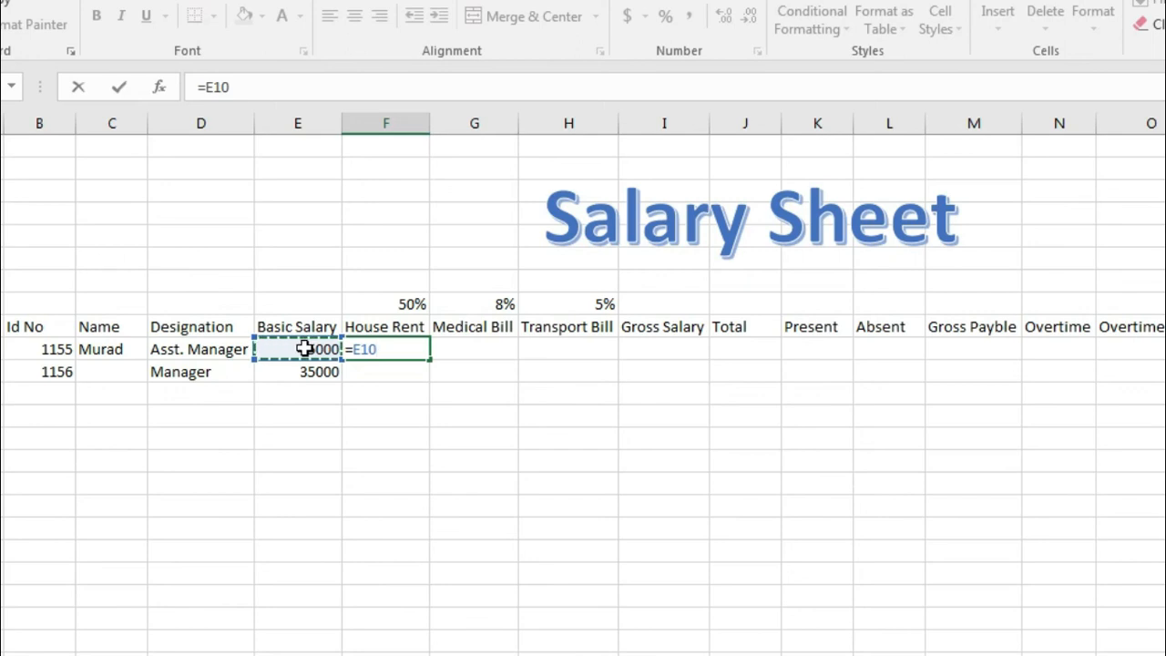
text(/5)
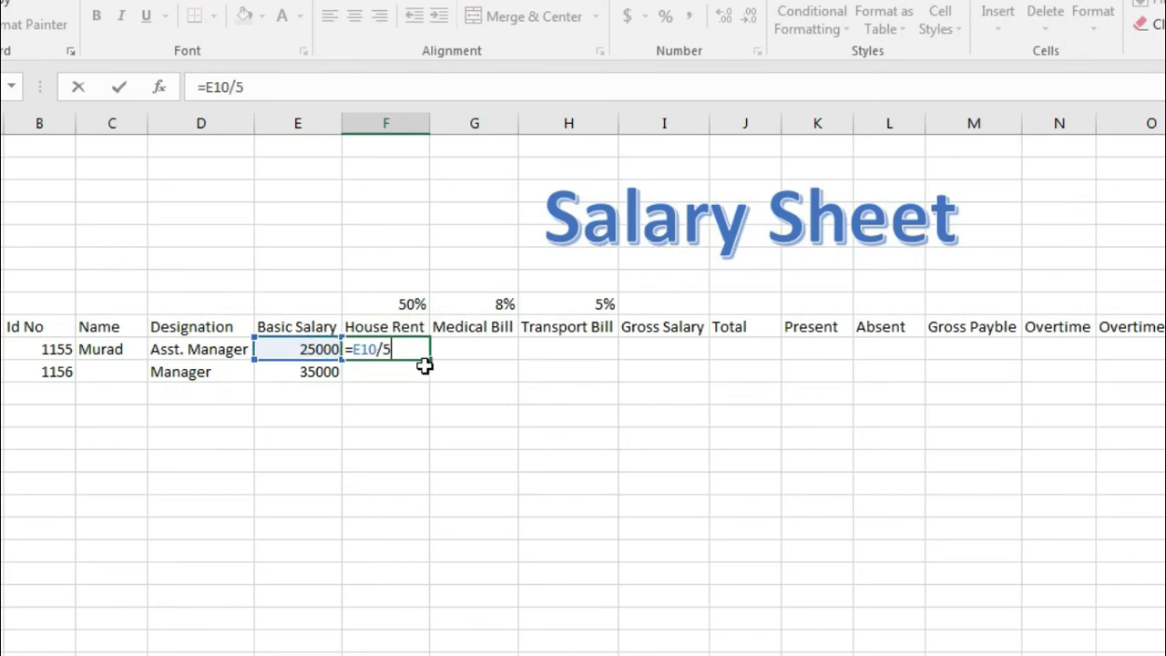
text(0*)
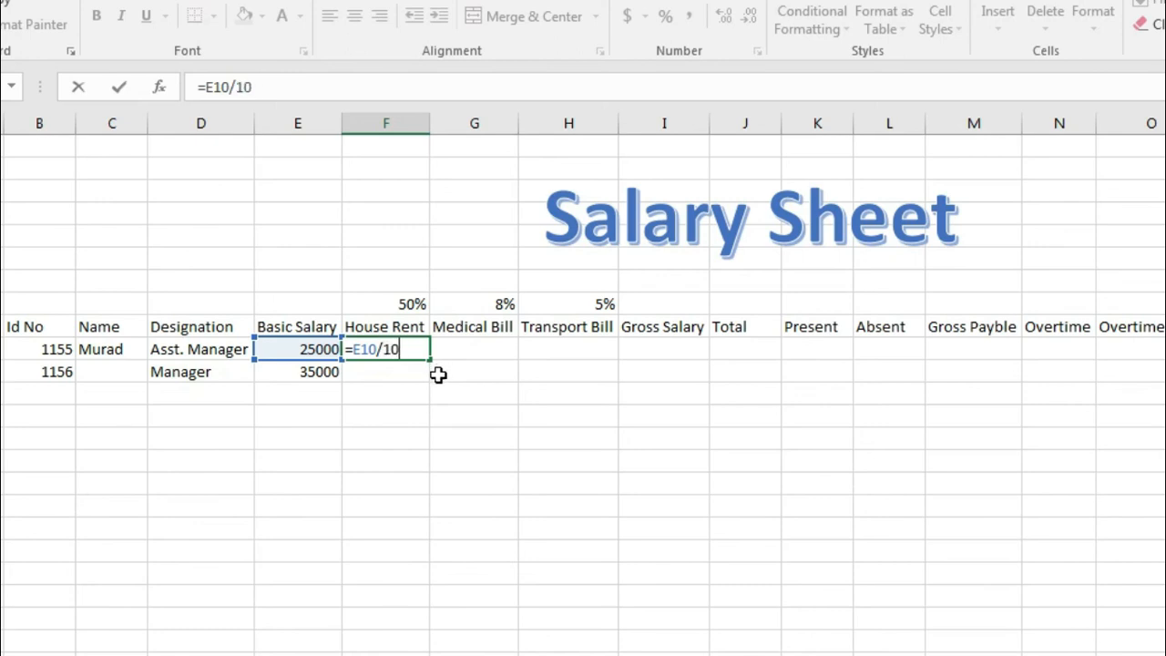
text(50)
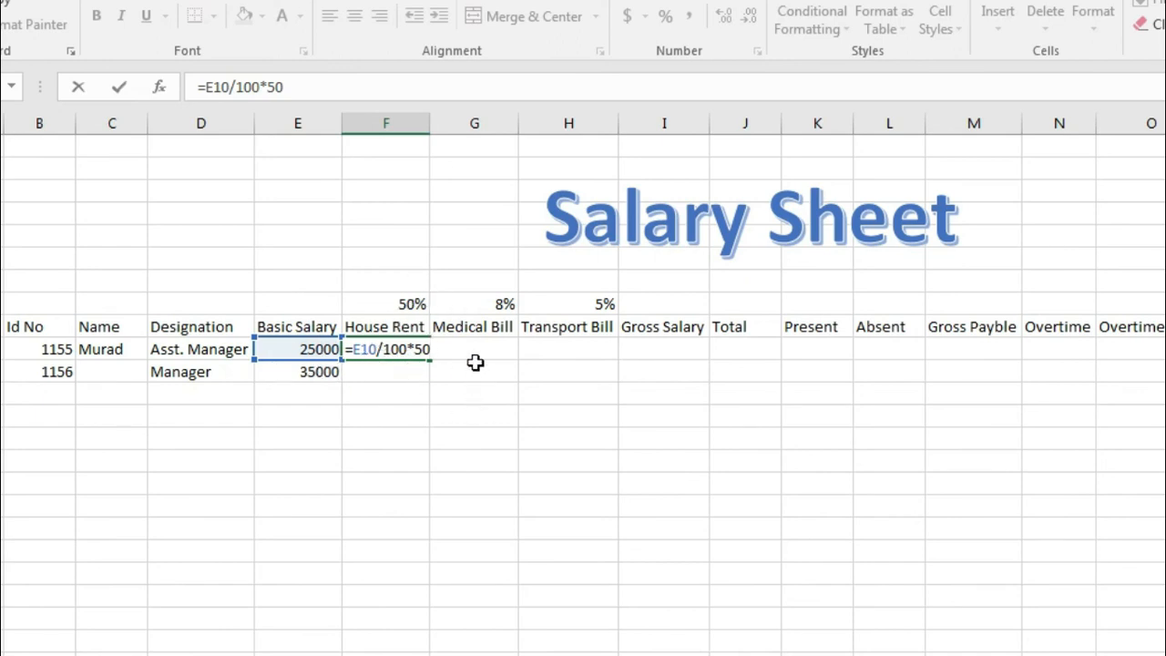
key(Return)
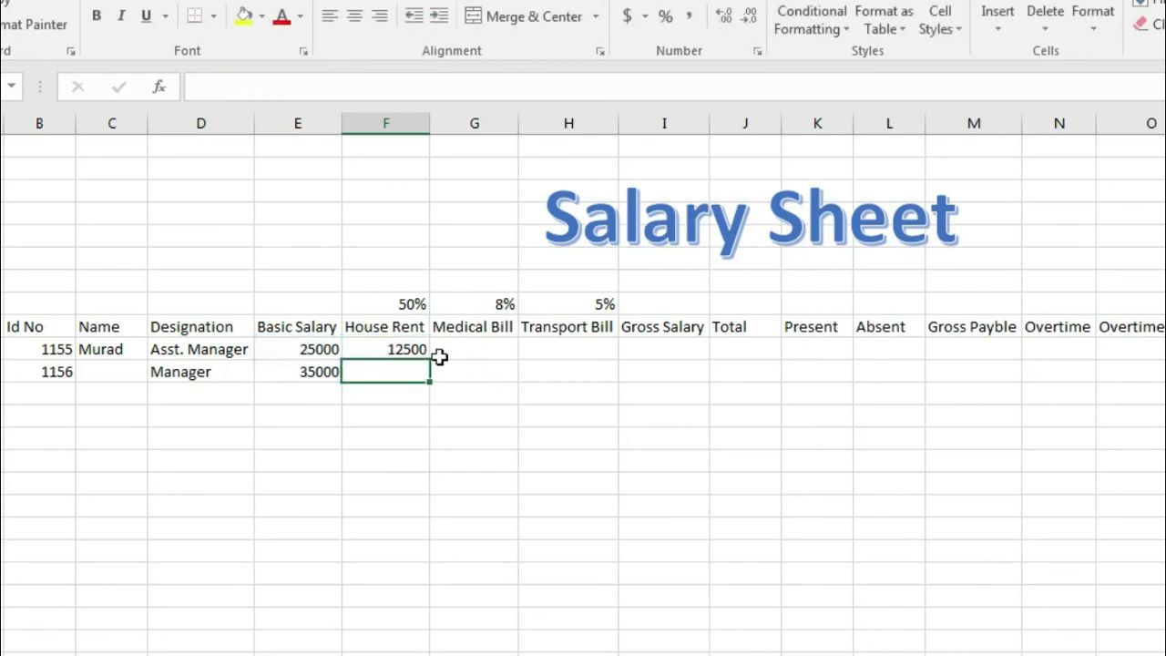
click(381, 349)
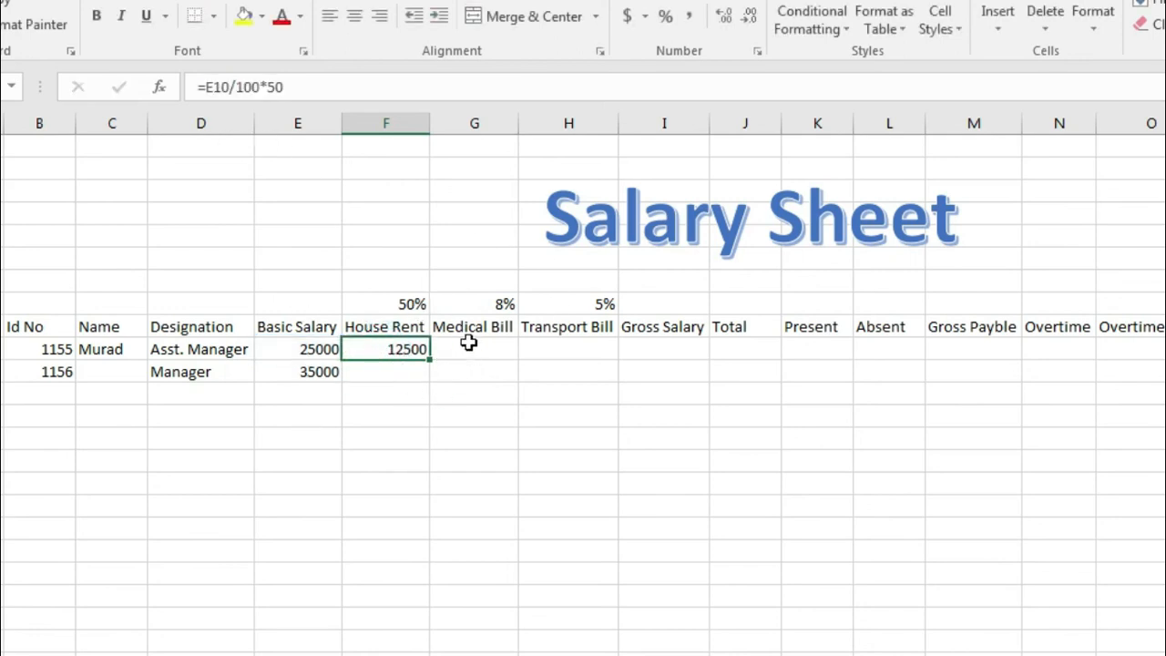
key(Delete)
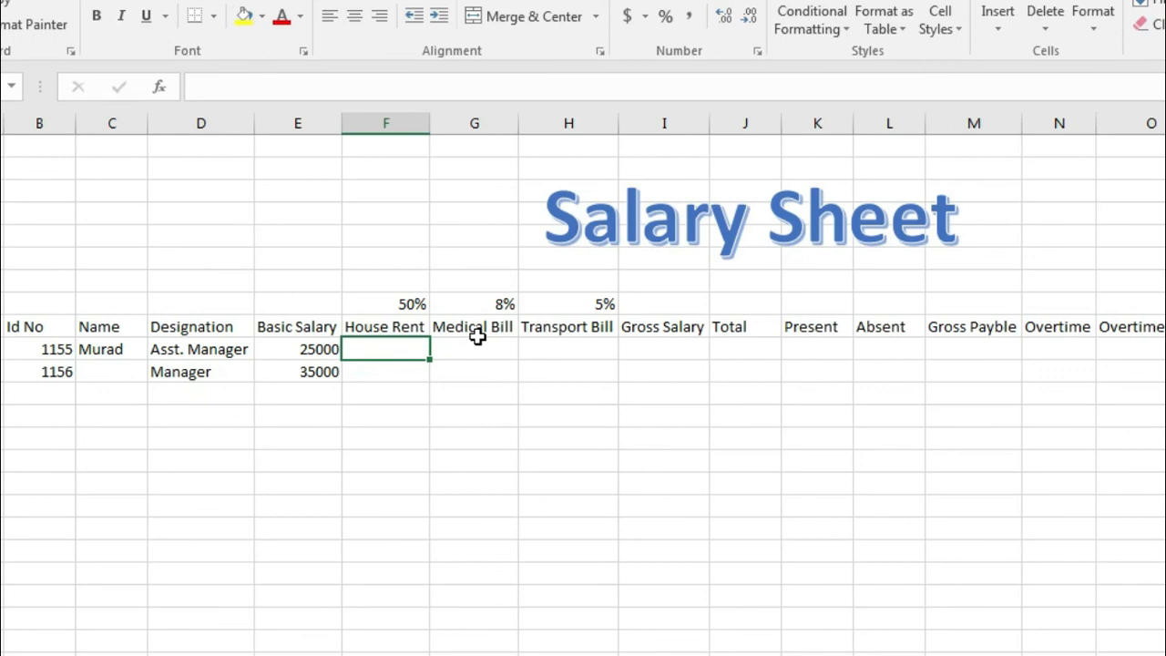
Step: Calculate the first employee's house rent with =E10*50% and fill the formula down to the second employee
text(=)
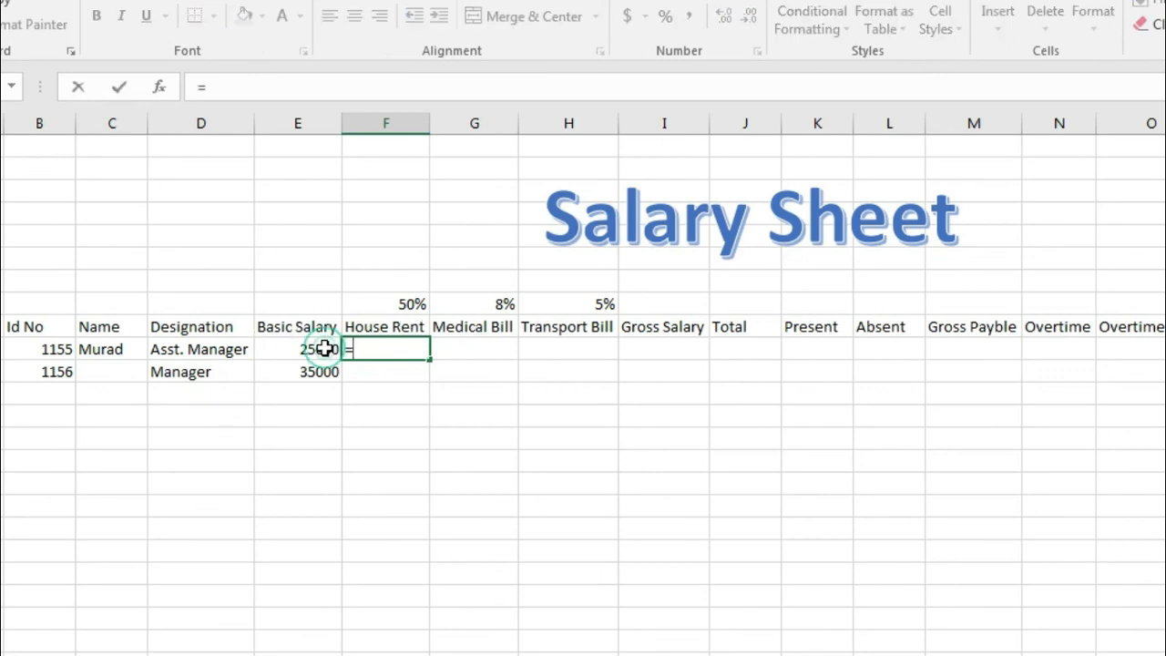
click(325, 348)
text(*)
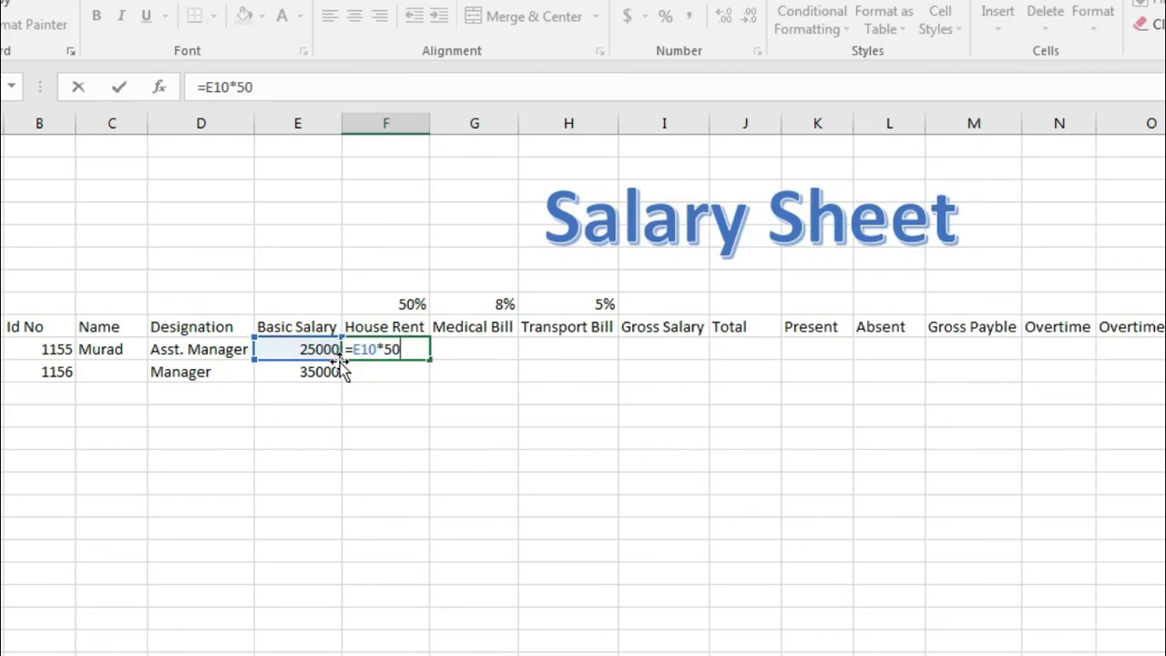
text(50%)
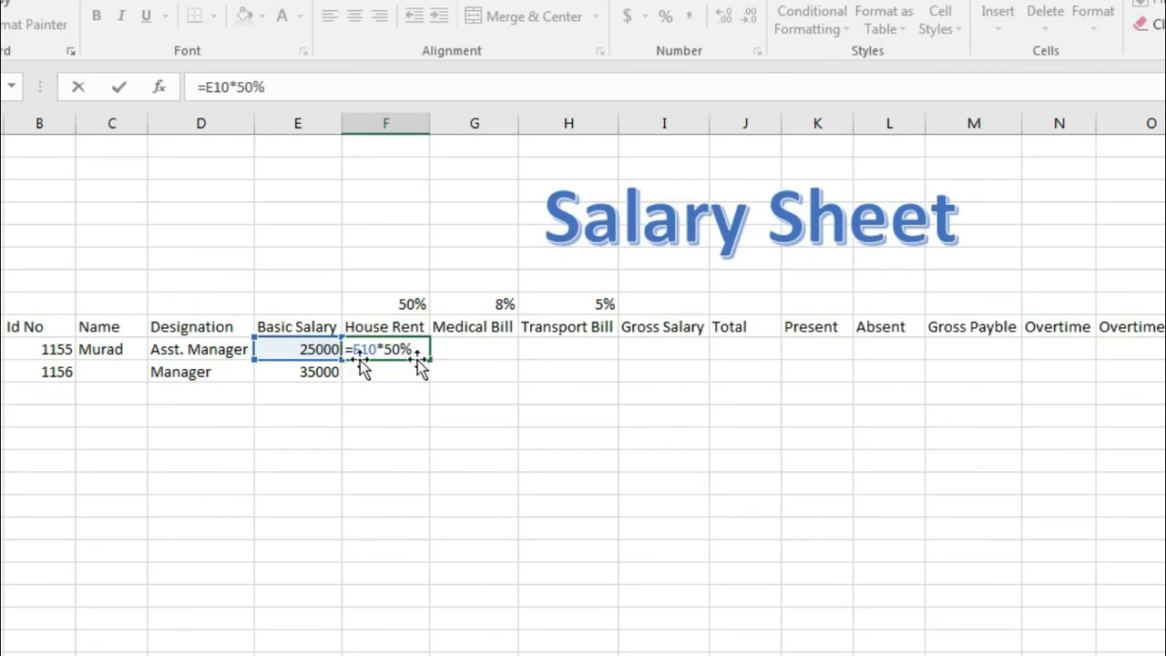
key(Return)
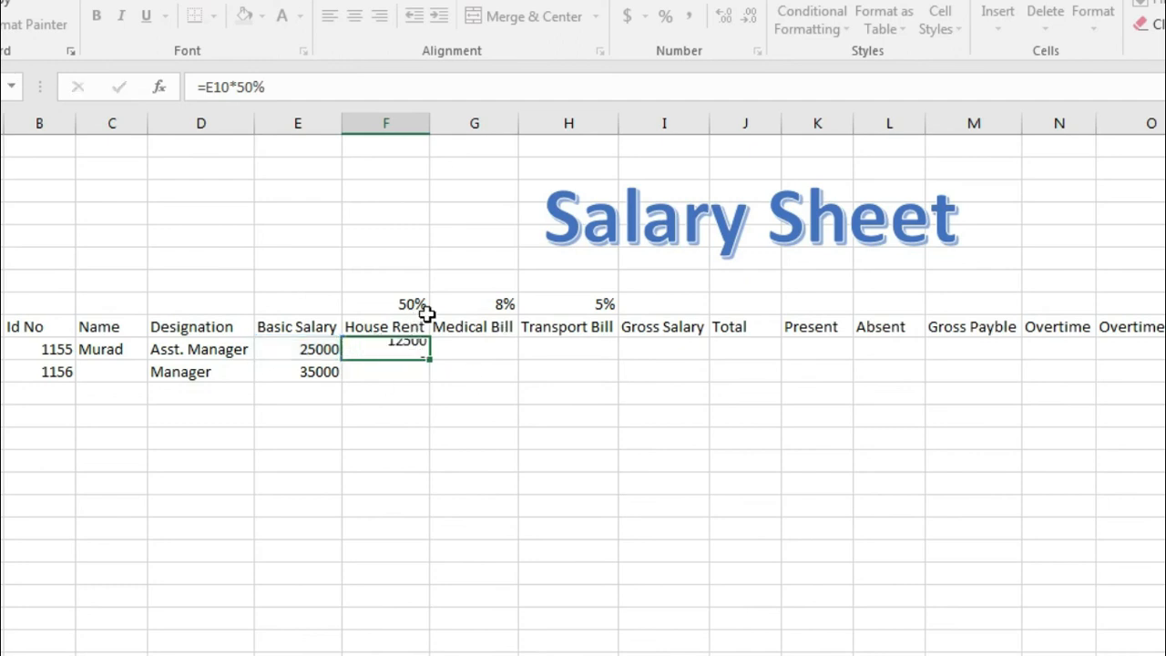
click(392, 345)
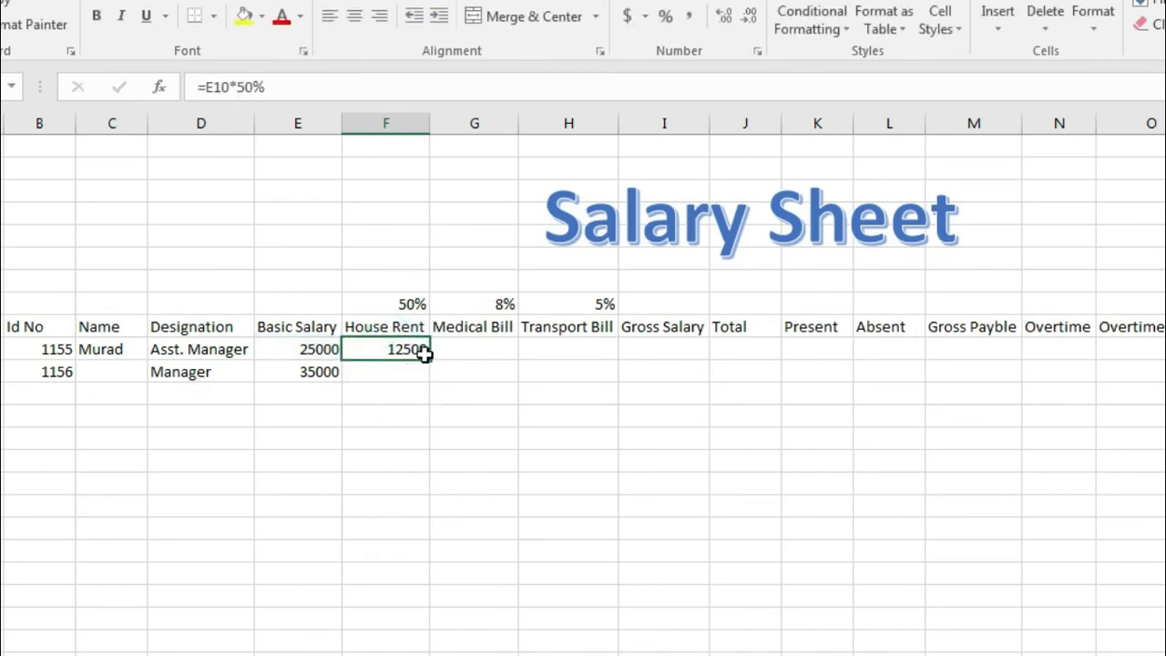
drag(431, 362, 405, 384)
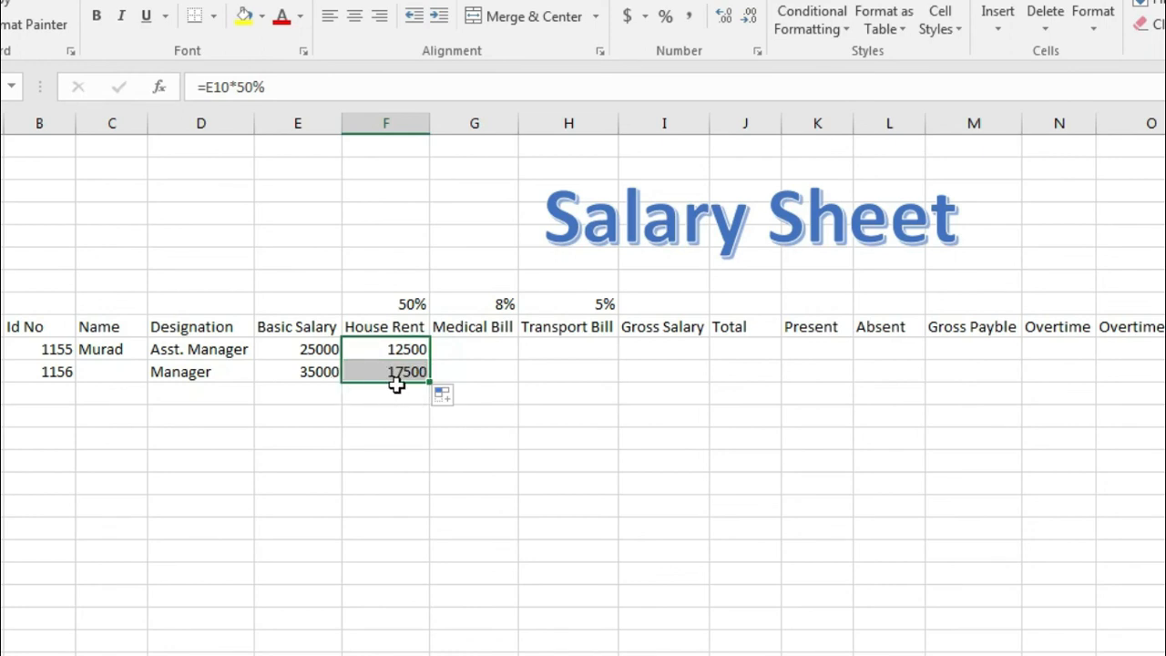
Step: Calculate the first employee's medical bill with =E10*8% and fill the formula down to the second employee
click(457, 347)
text(=)
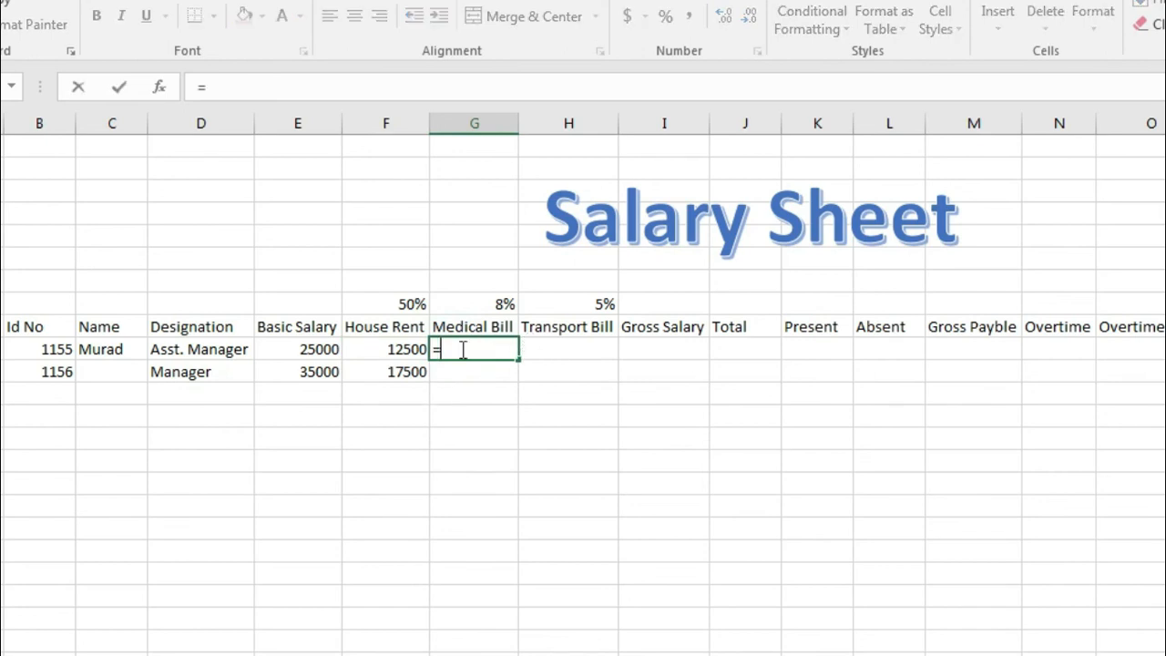
click(278, 348)
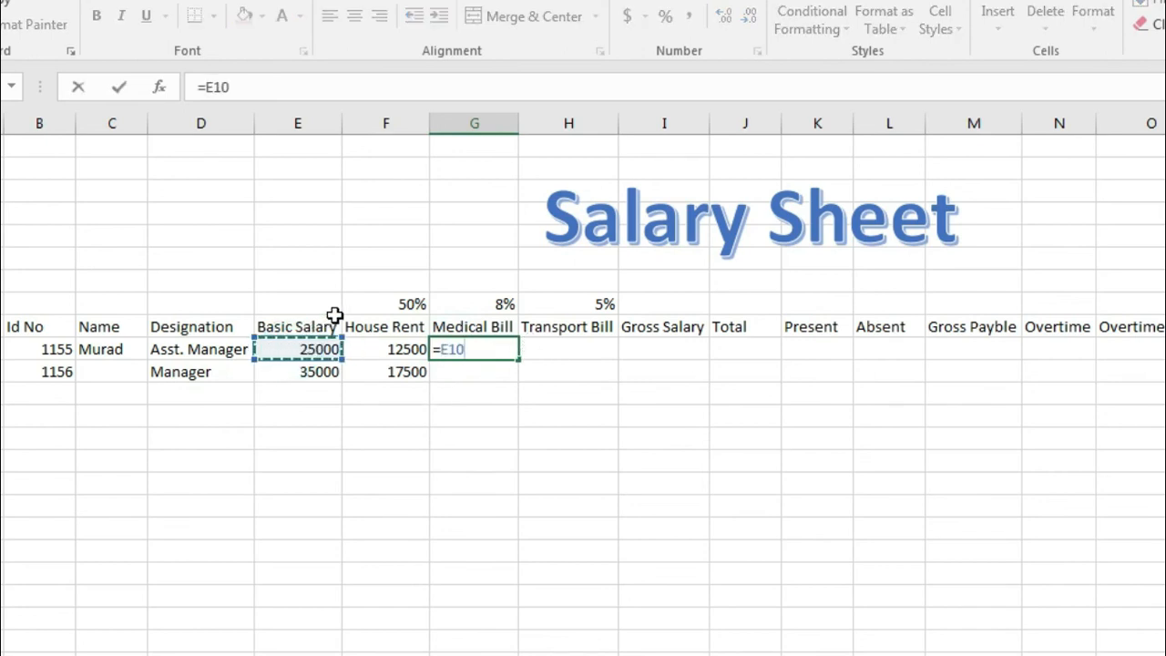
text(*8)
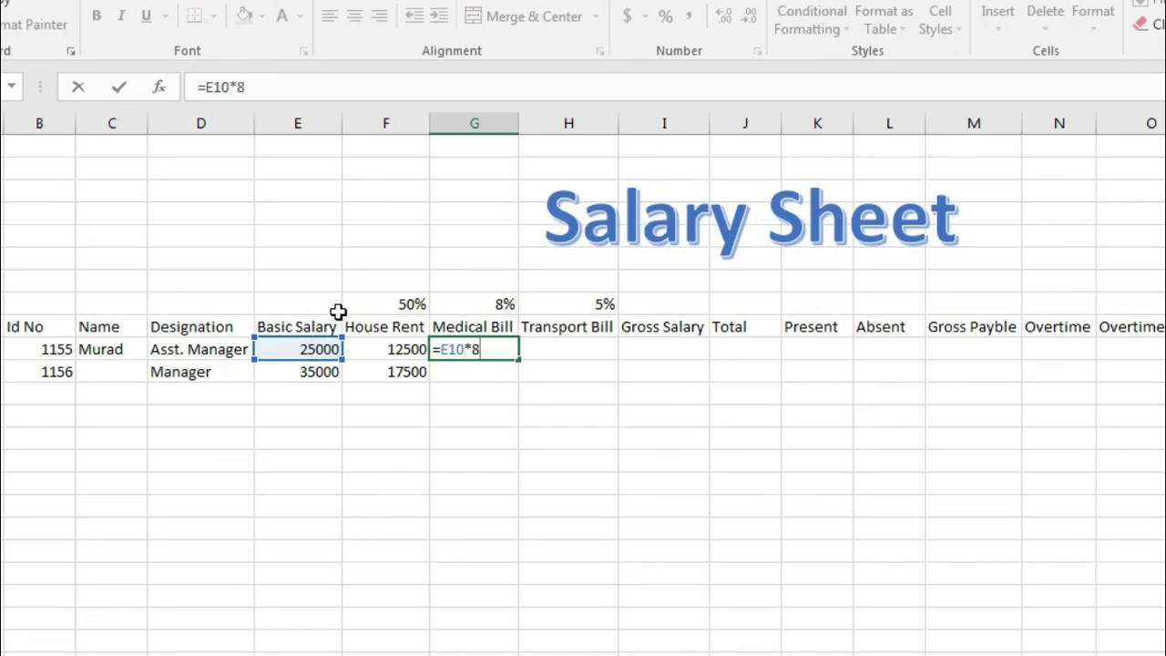
text(%)
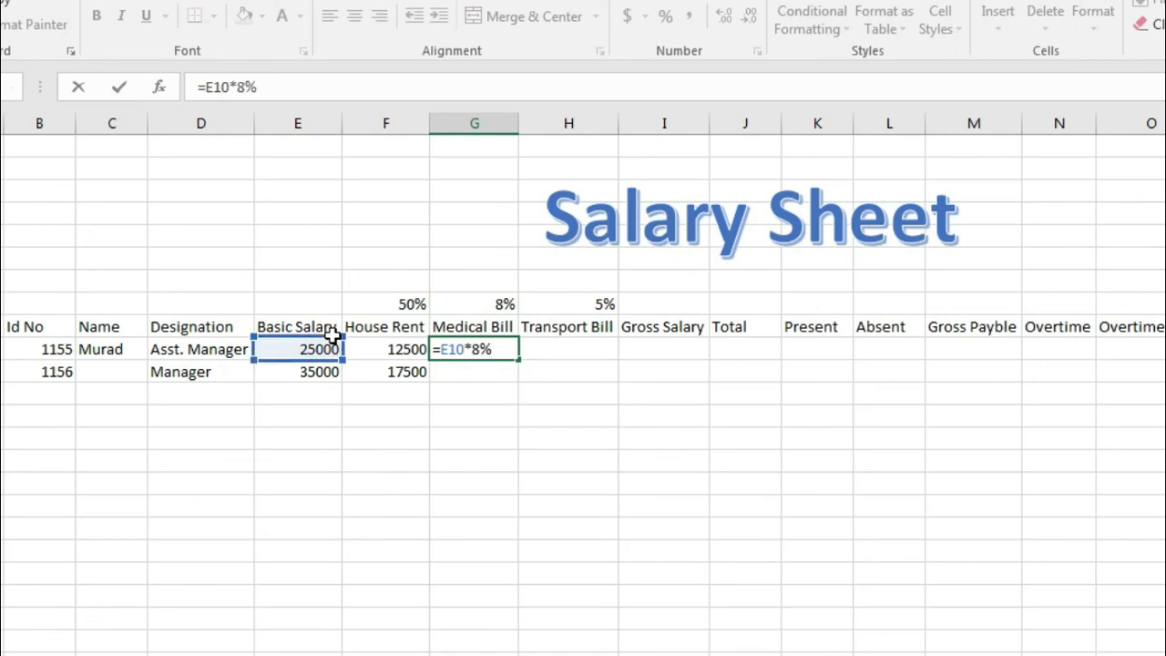
key(Return)
click(509, 352)
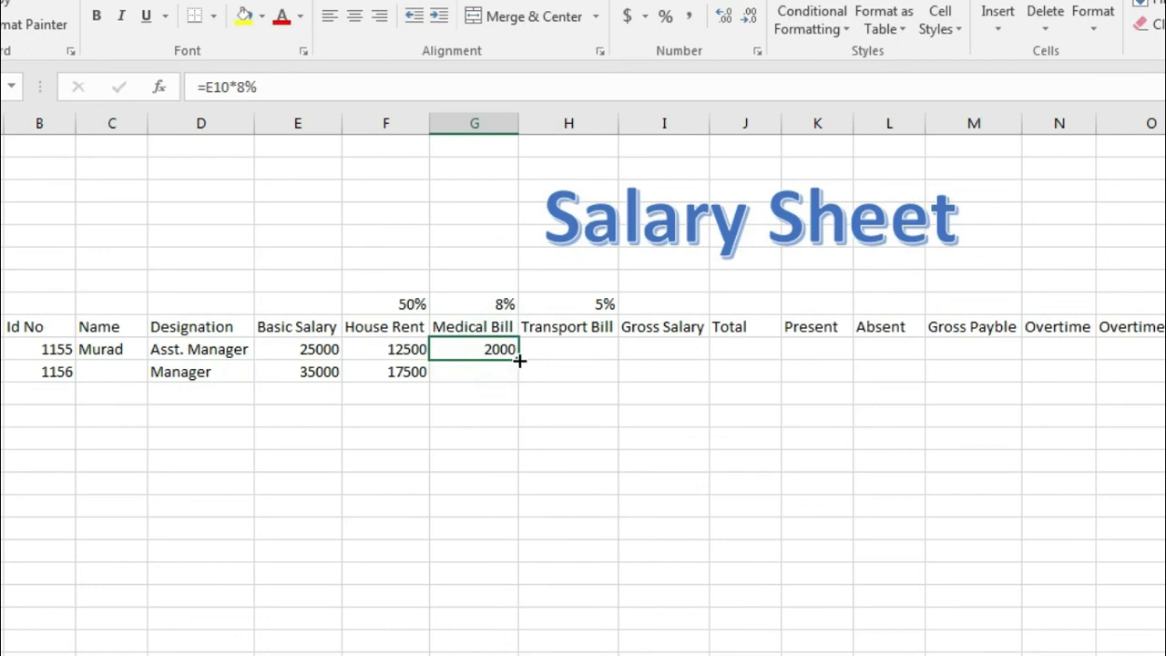
drag(519, 360, 524, 373)
Step: Calculate the first employee's transport bill with =E10*5% and fill the formula down to the second employee
click(554, 343)
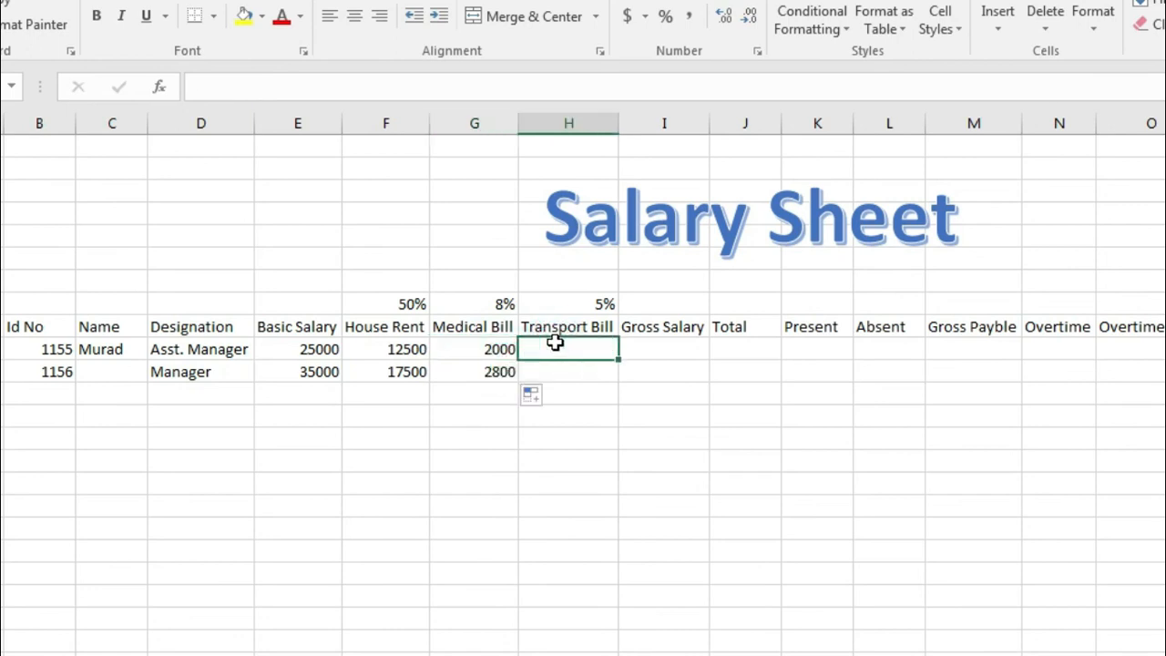
text(=)
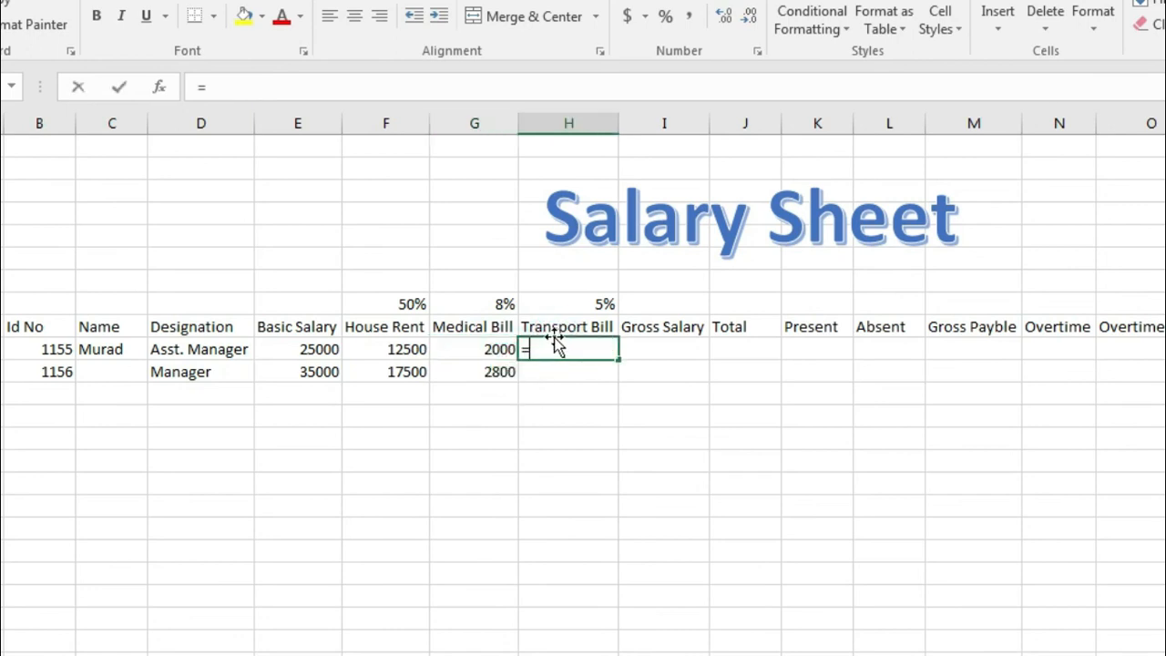
click(311, 349)
text(*)
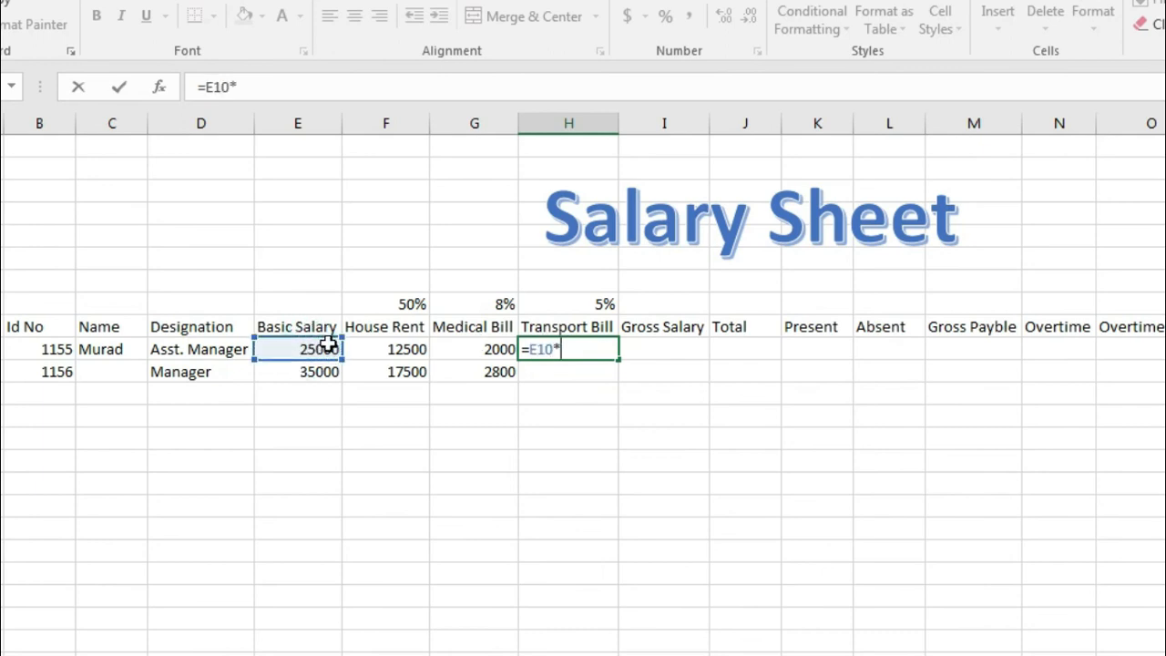
text(5)
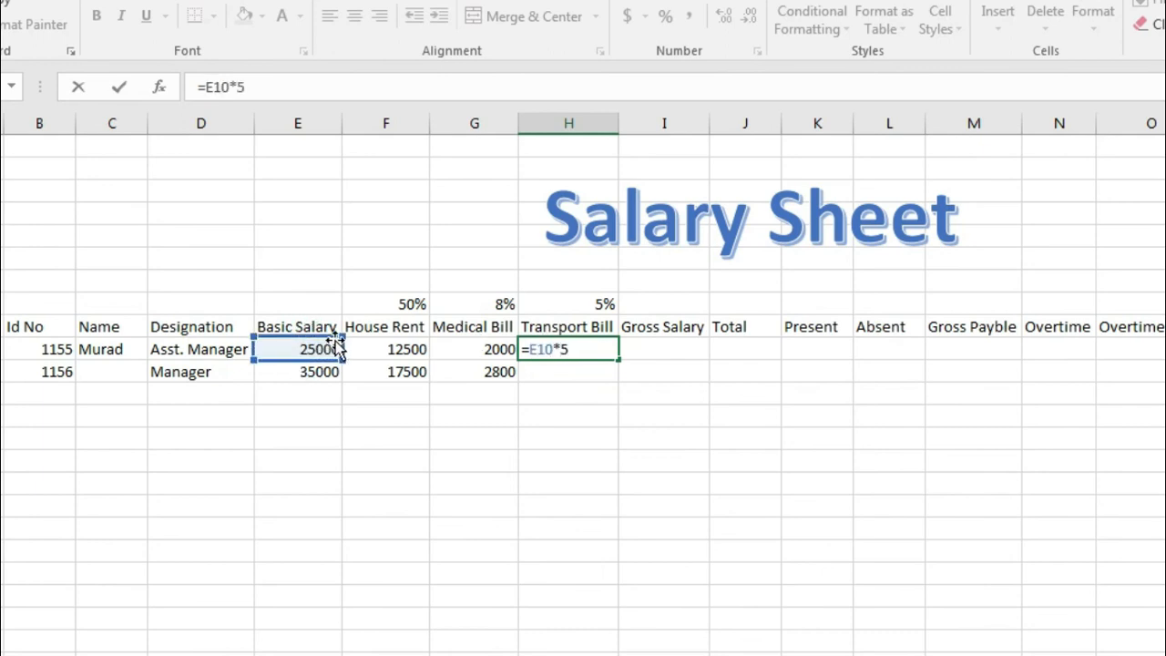
text(%)
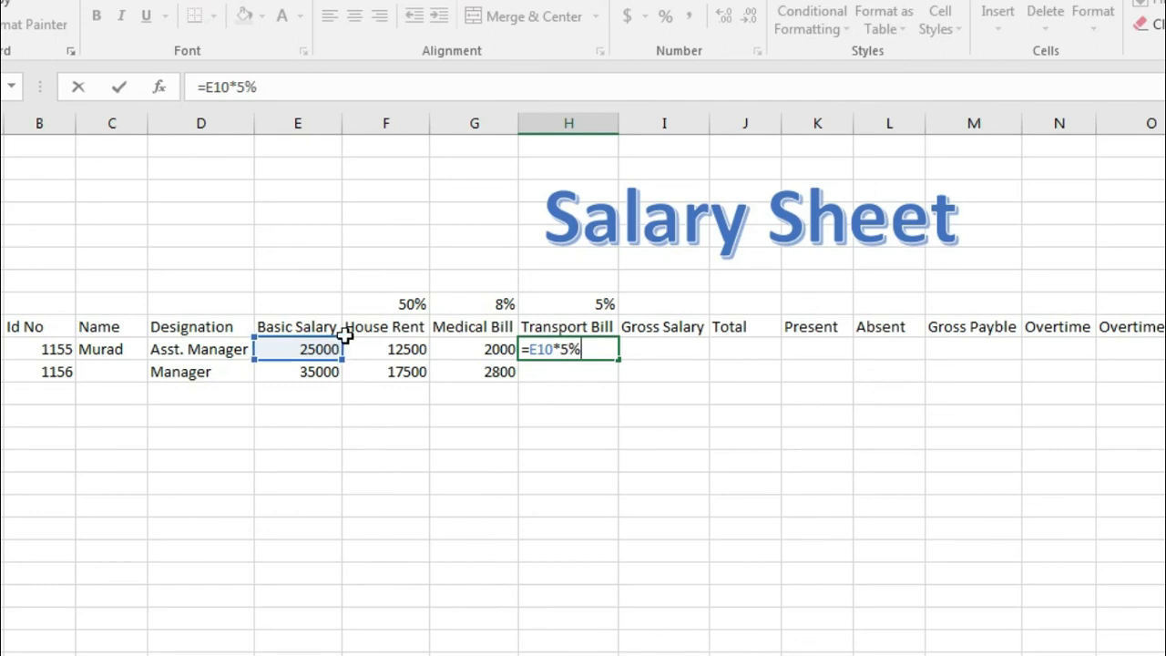
key(Return)
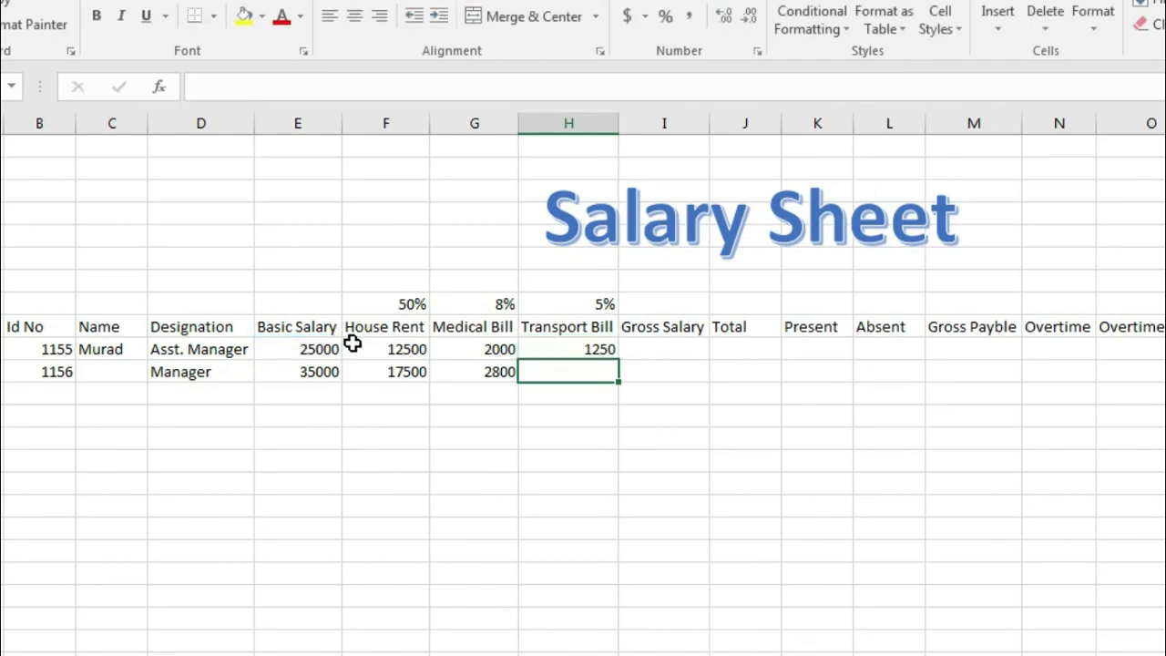
click(580, 347)
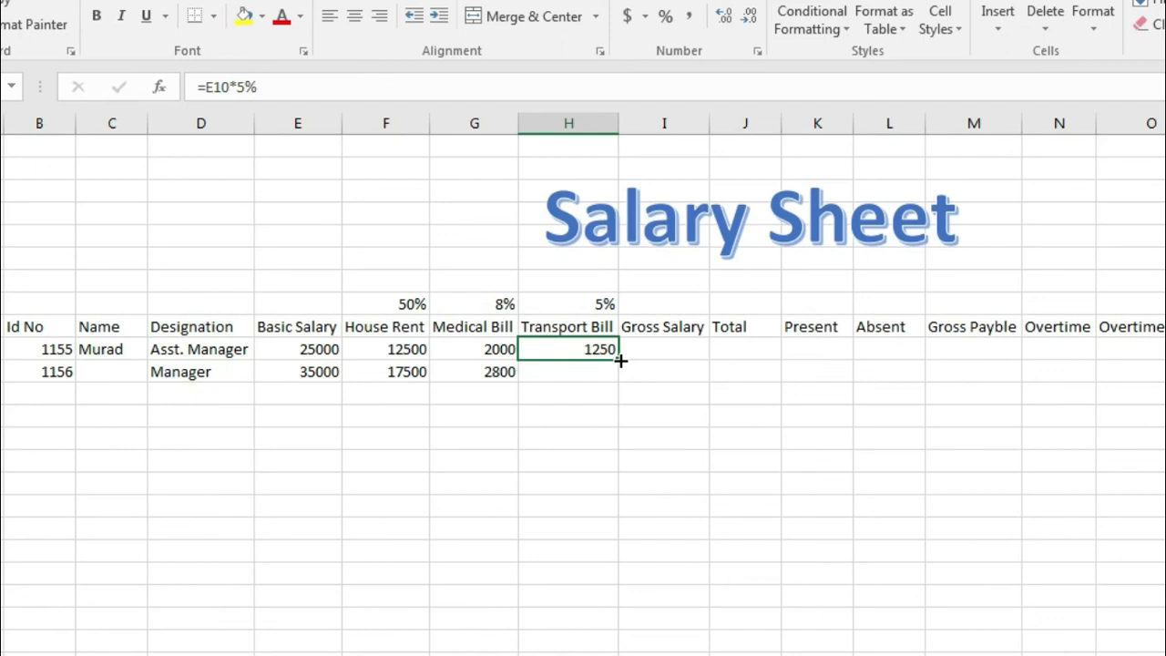
drag(620, 361, 616, 374)
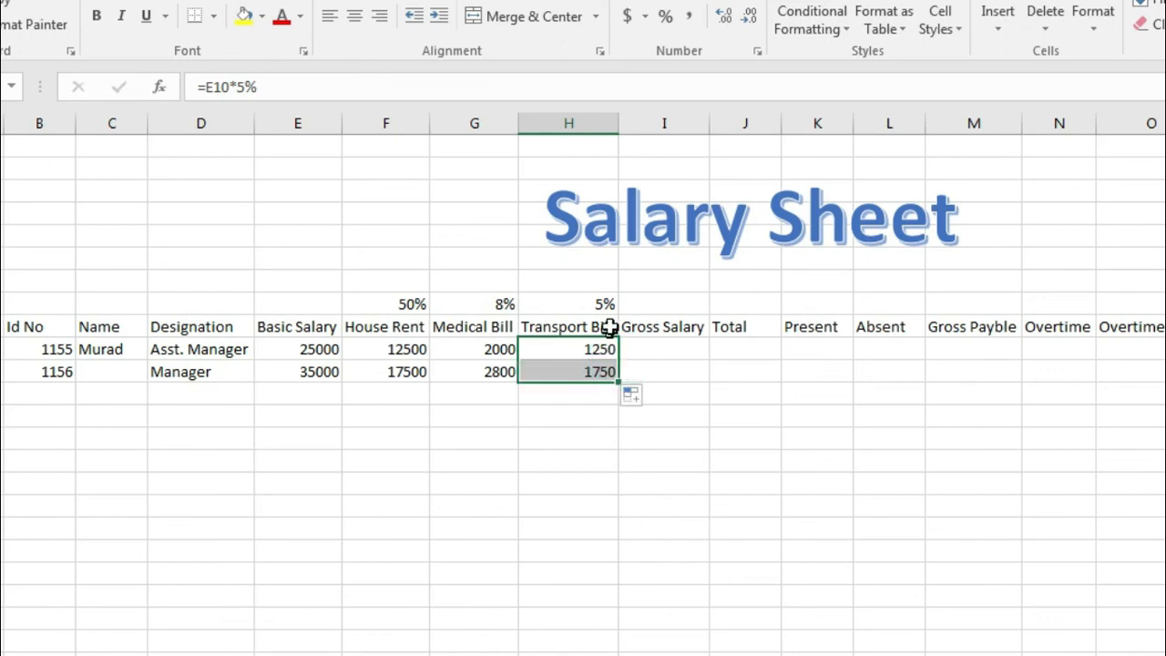
Step: Review the first employee's pay components from Basic Salary to Transport Bill and select the empty Gross Salary cell
click(651, 347)
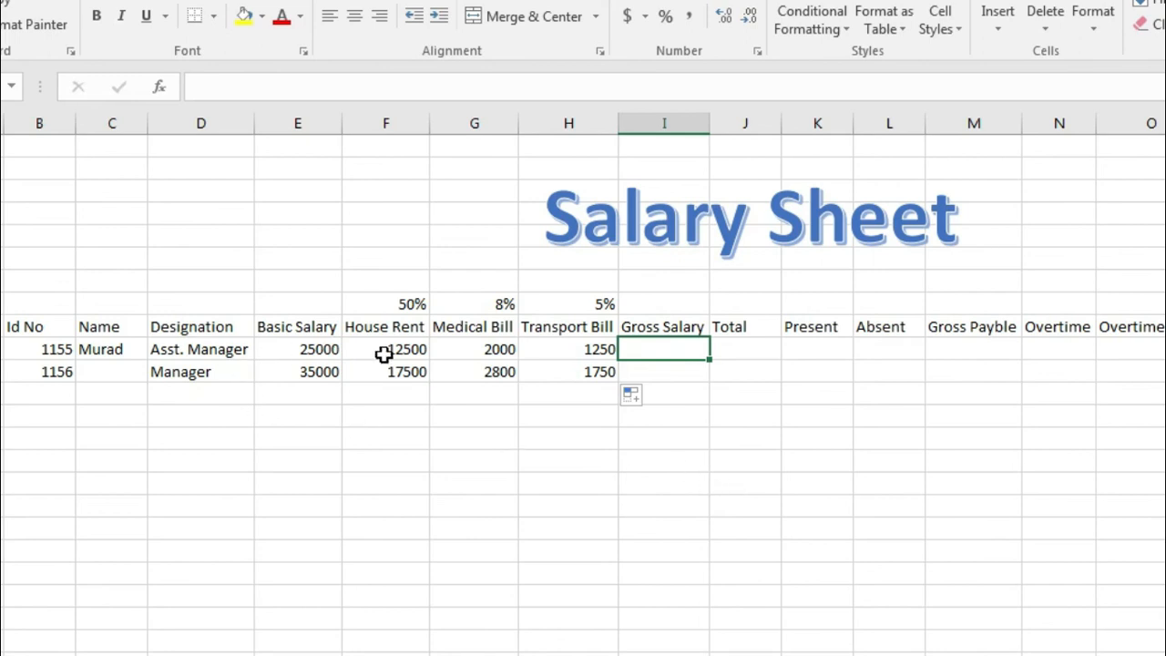
click(310, 347)
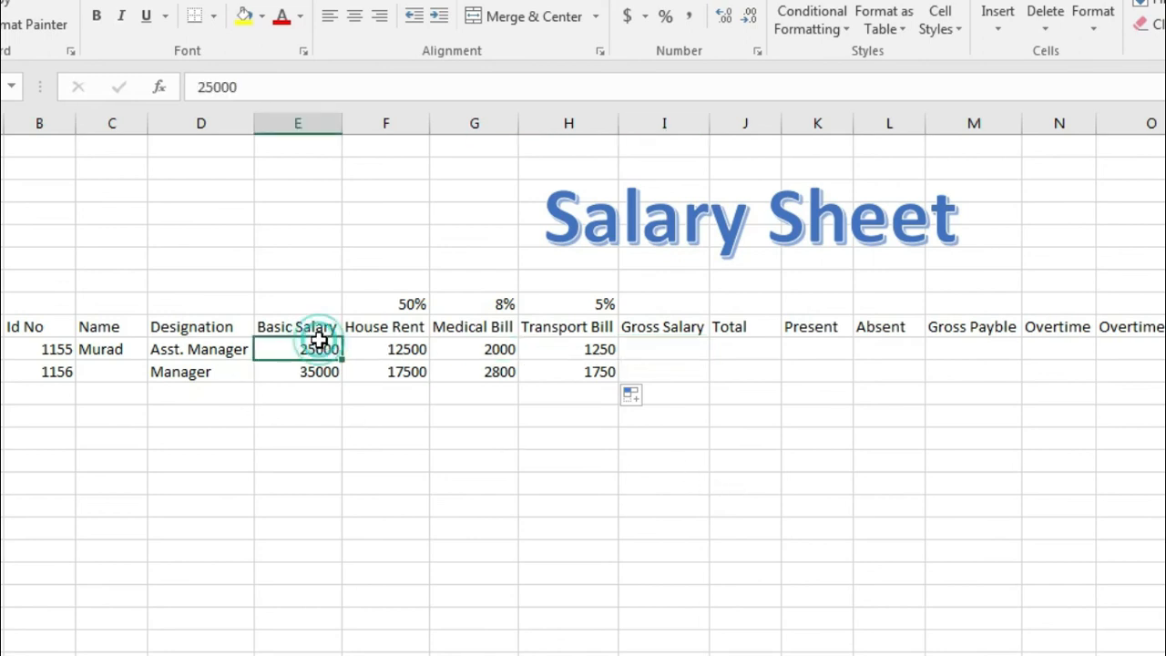
click(396, 351)
click(476, 351)
click(543, 359)
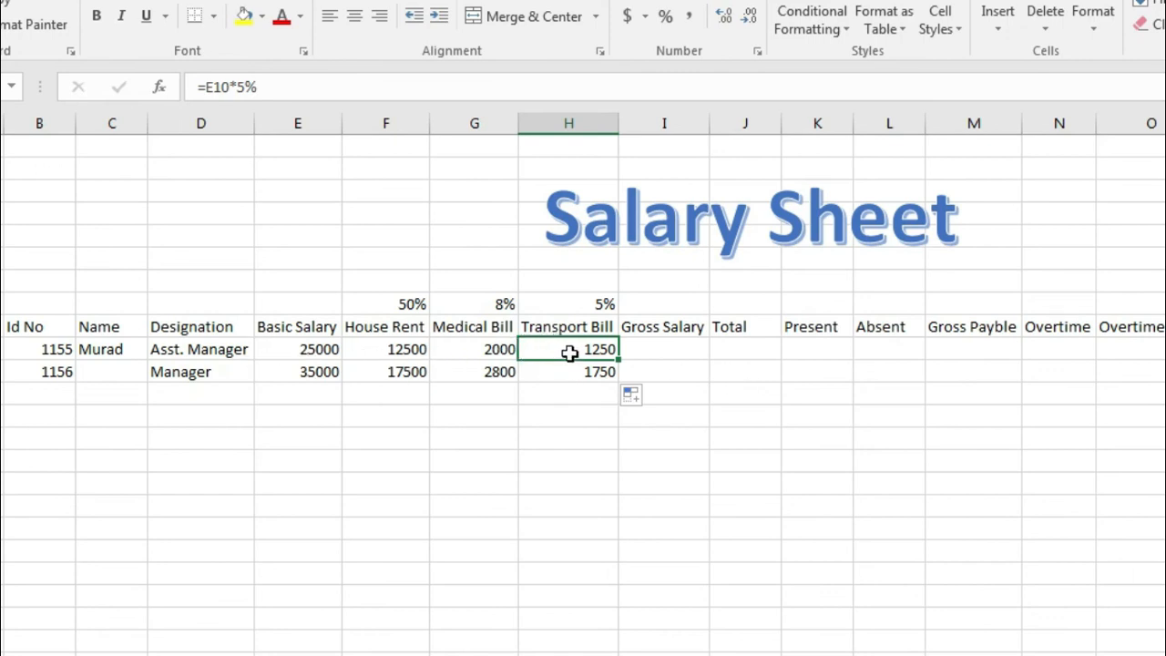
click(654, 347)
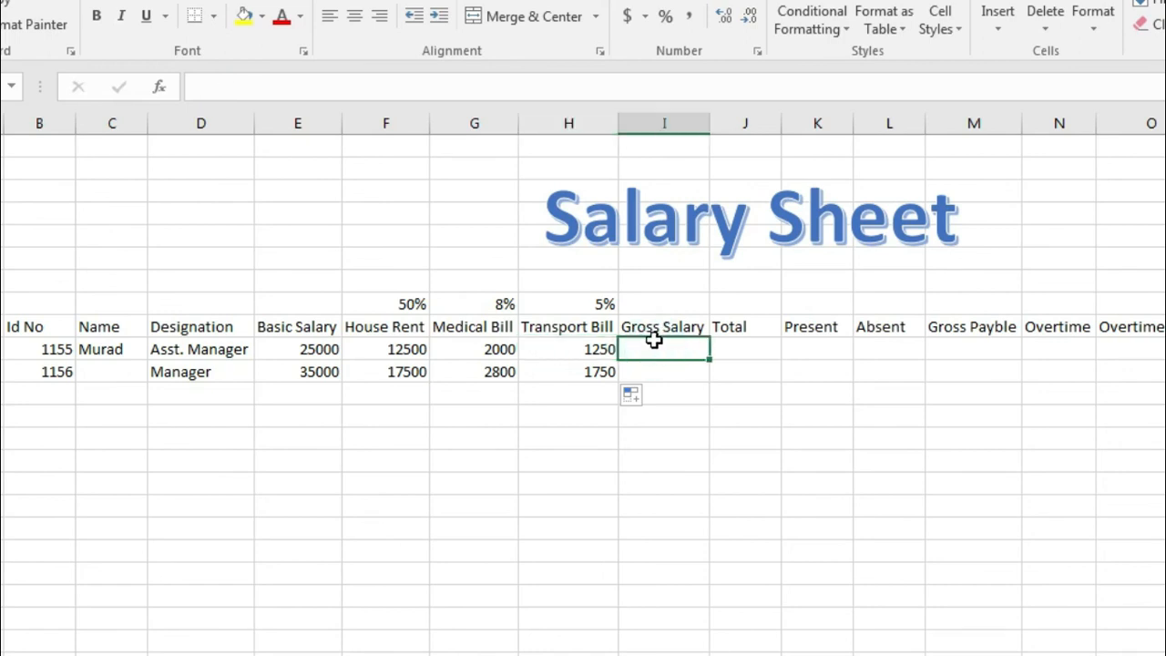
Step: Calculate the first employee's gross salary with =SUM(E10:H10) and fill the formula down to the second employee
text(=)
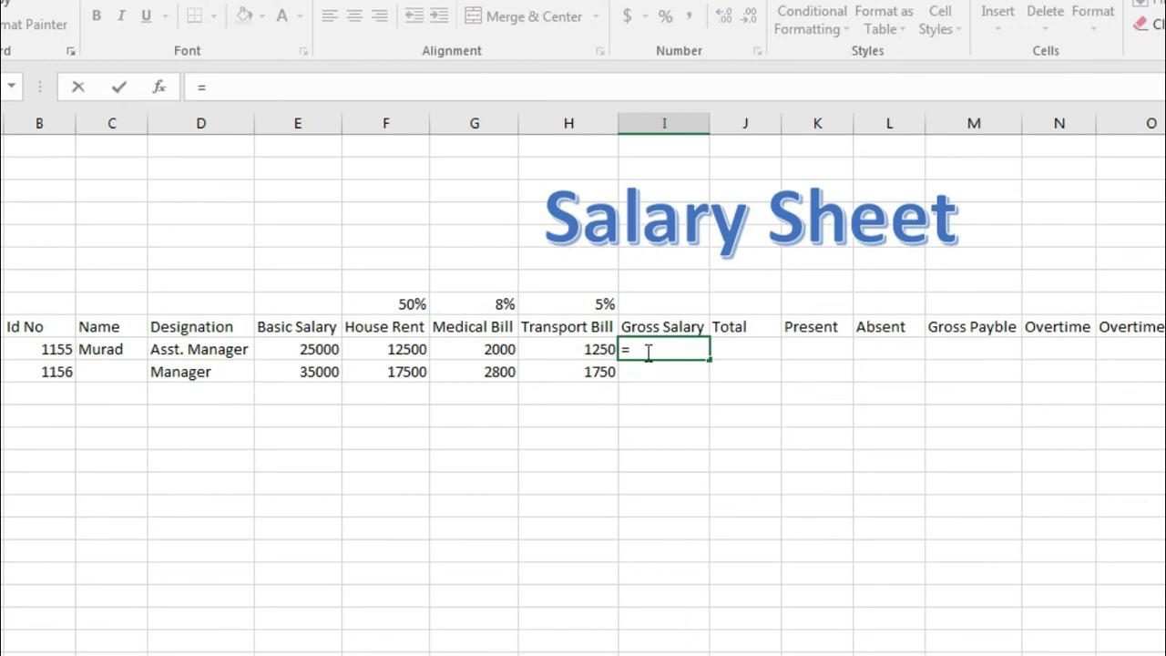
text(sum)
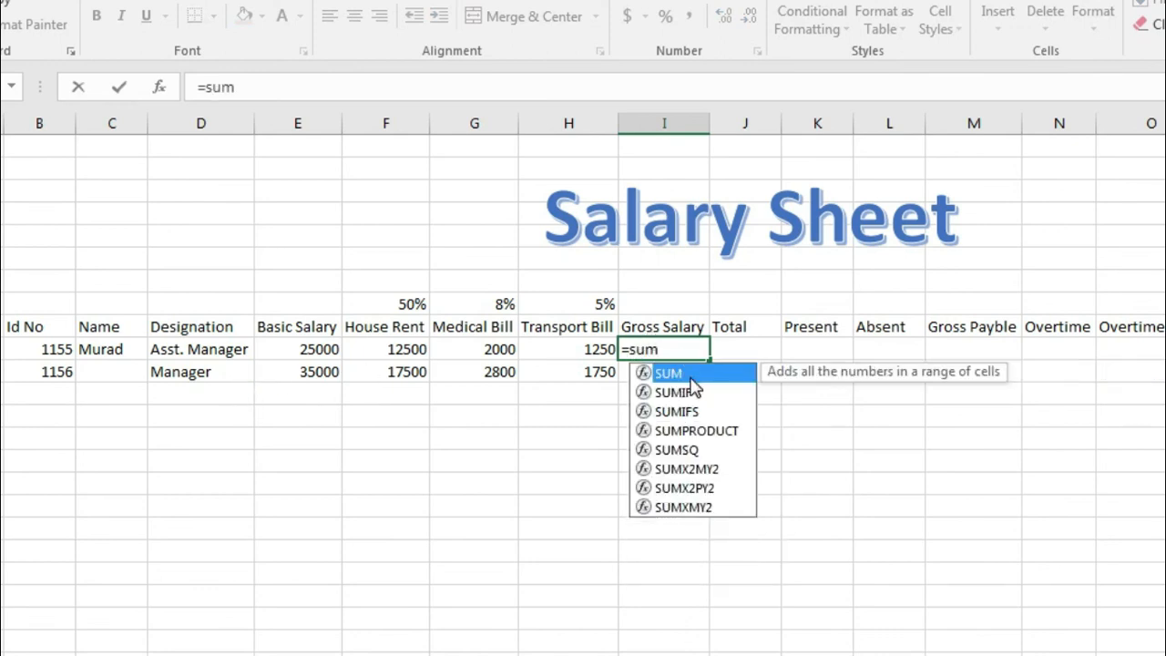
double_click(691, 375)
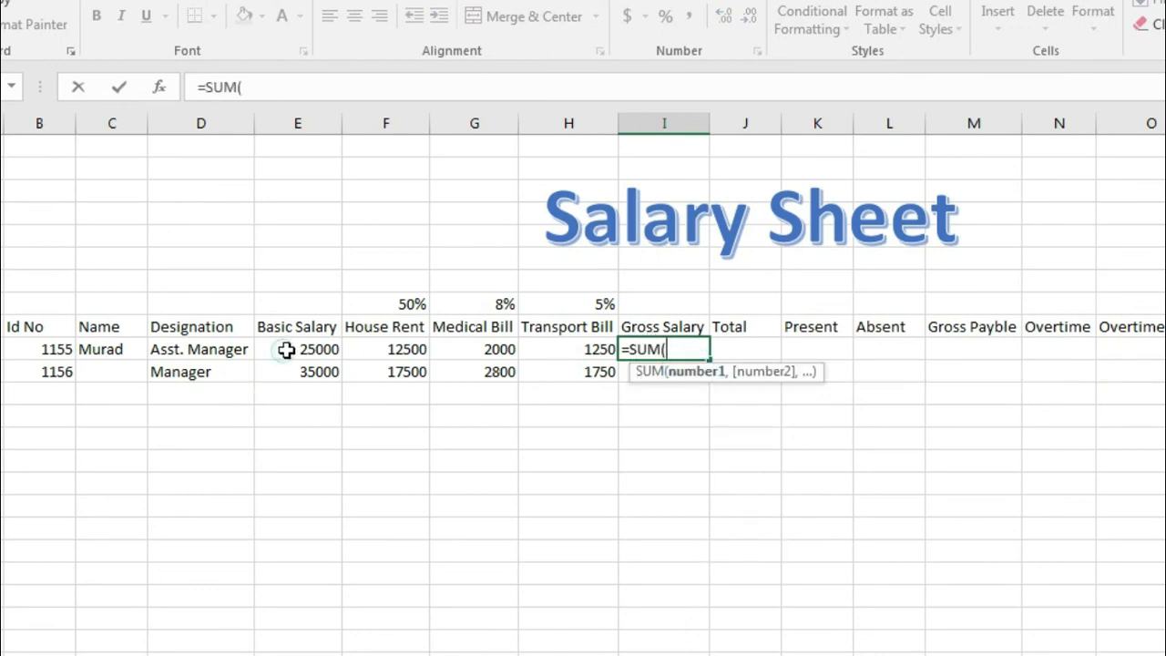
drag(286, 350, 563, 358)
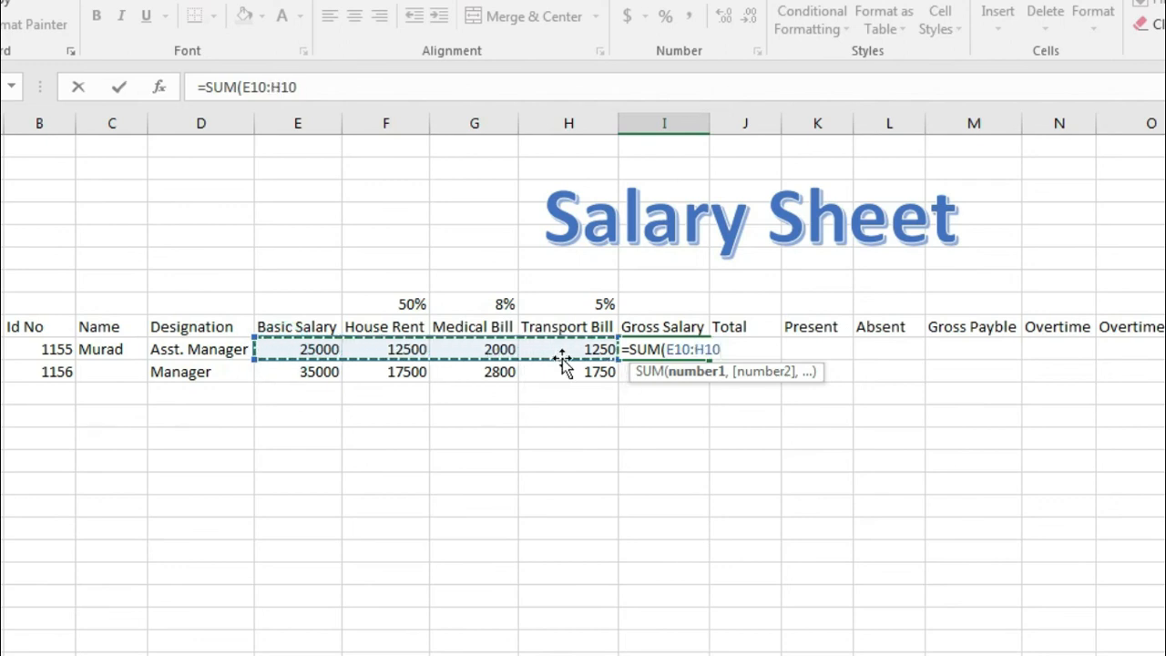
text())
key(Return)
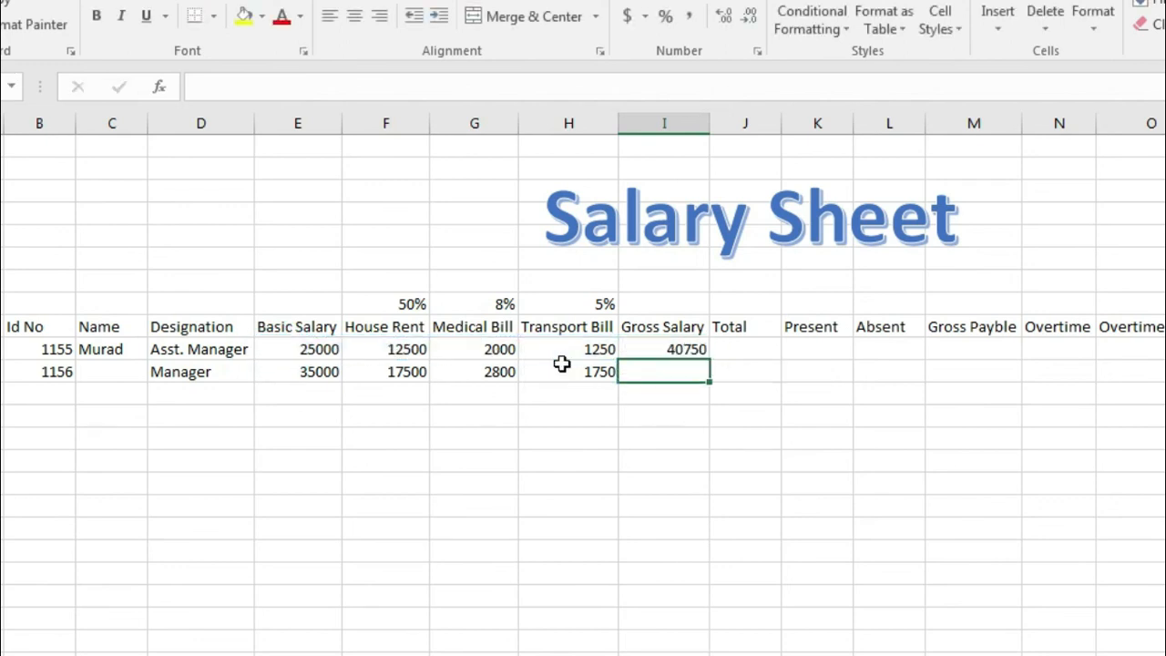
click(662, 344)
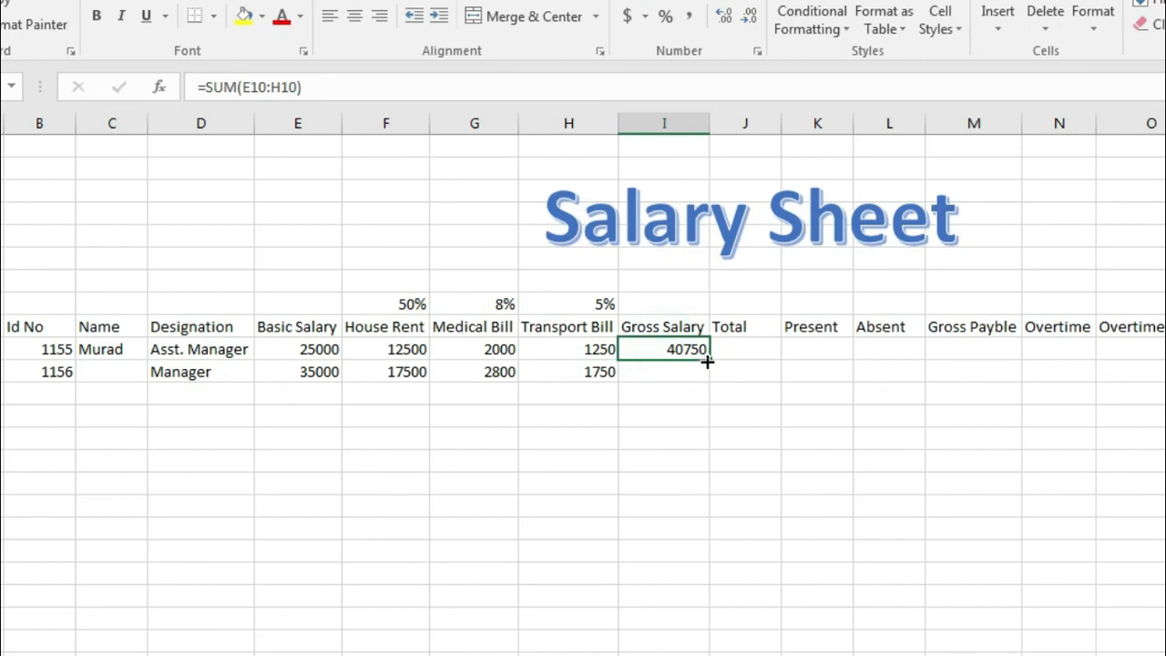
drag(707, 362, 709, 375)
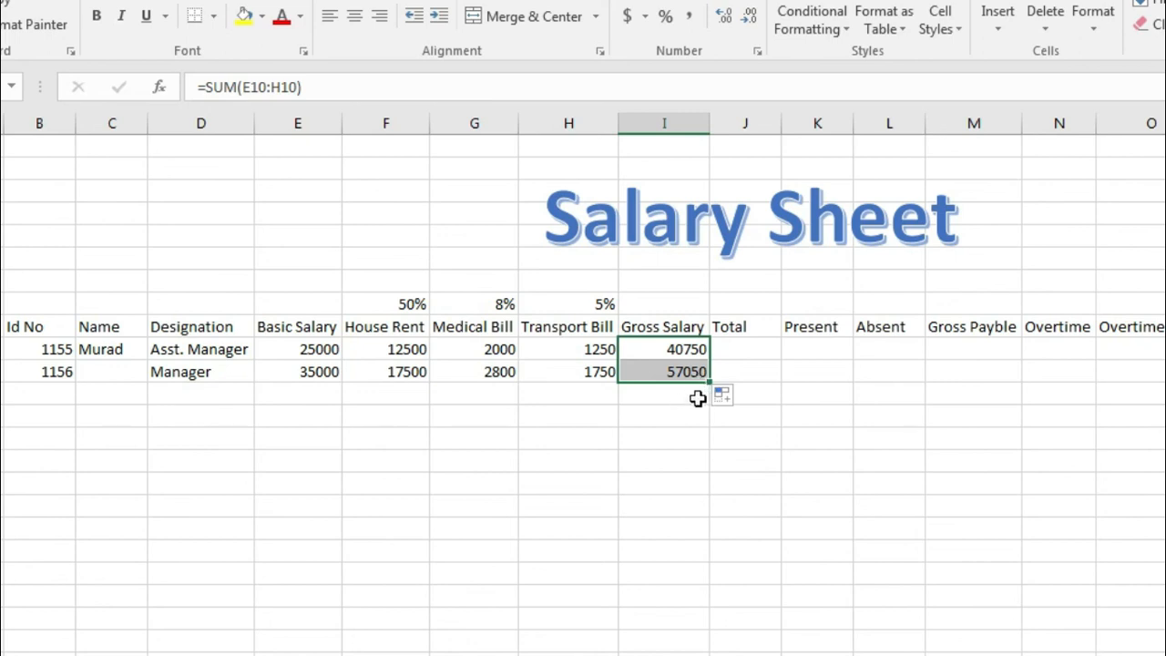
Step: Rename the Total header as "Total day" and enter 26 below it for both employees
click(763, 333)
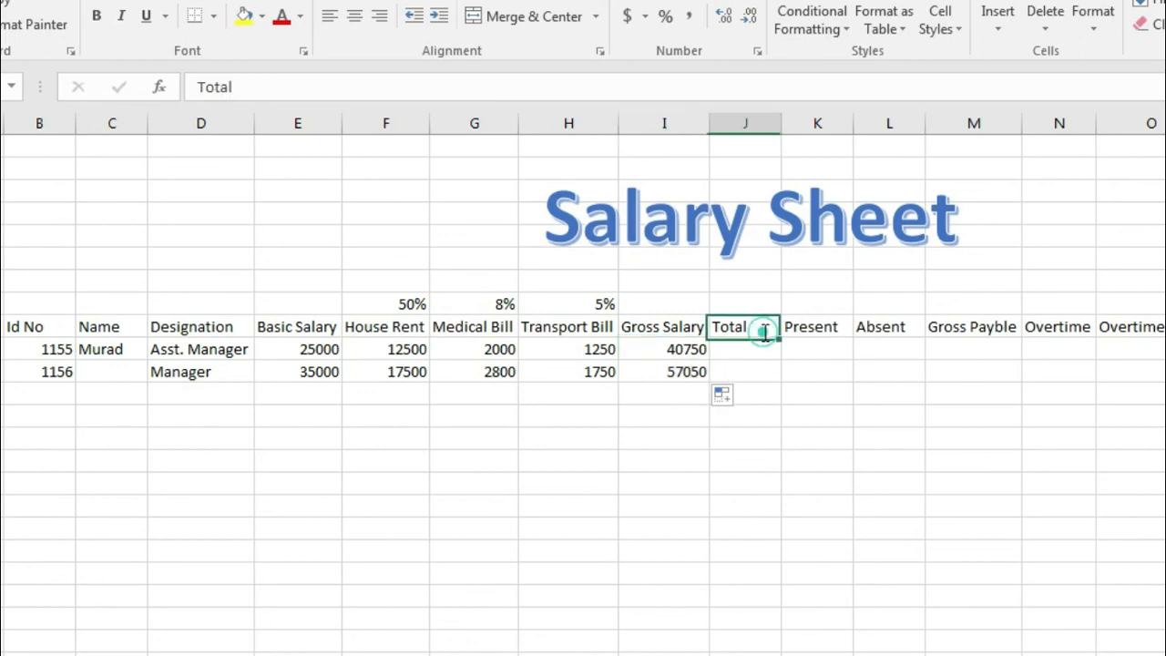
double_click(765, 331)
text(day)
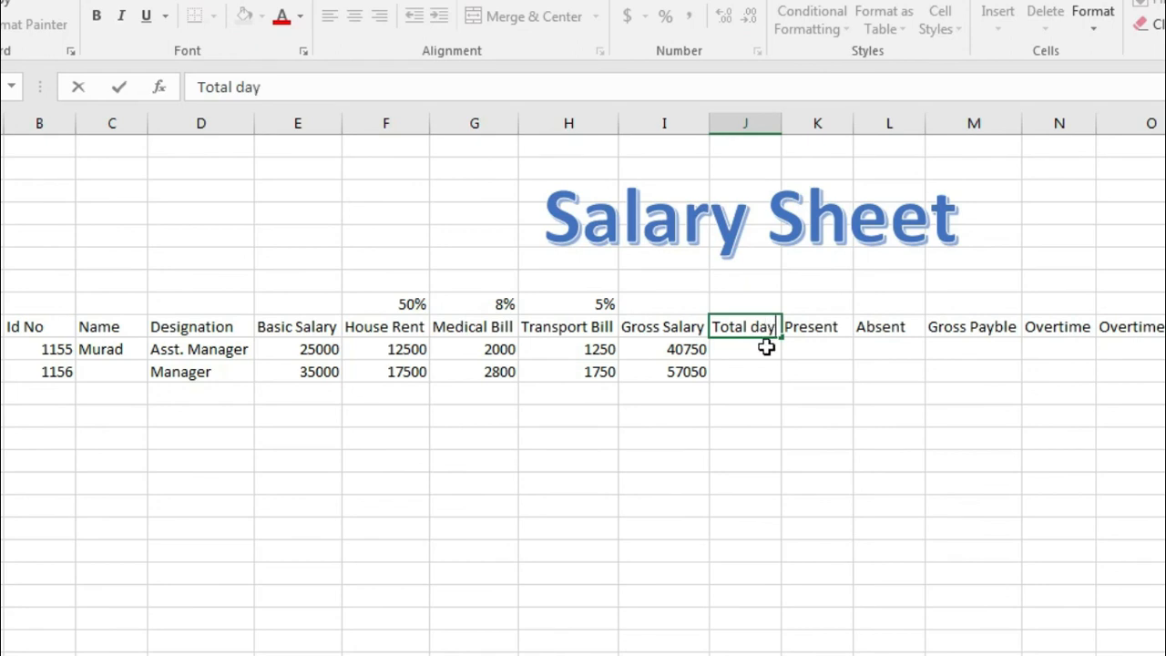
click(766, 348)
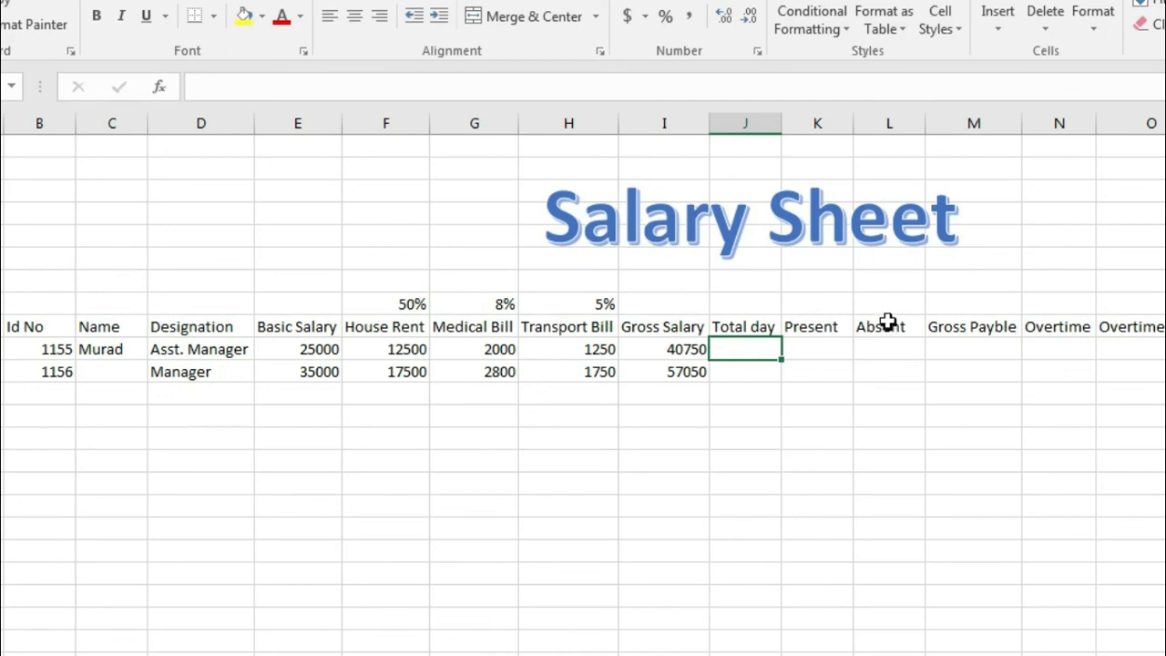
text(26)
click(739, 377)
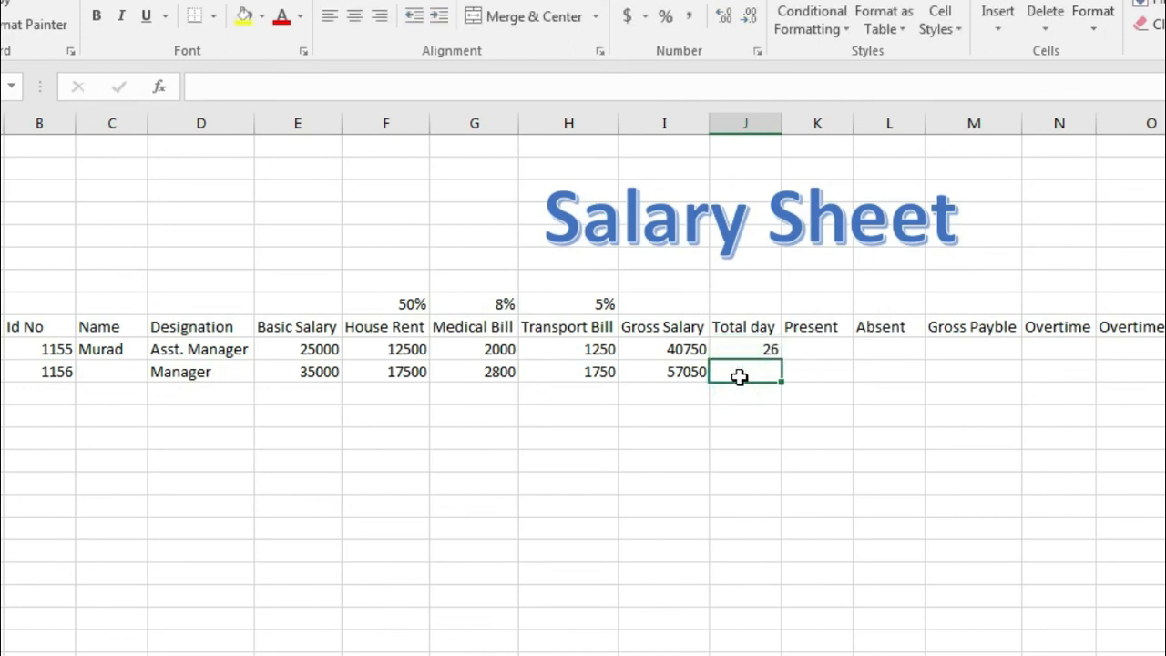
text(26)
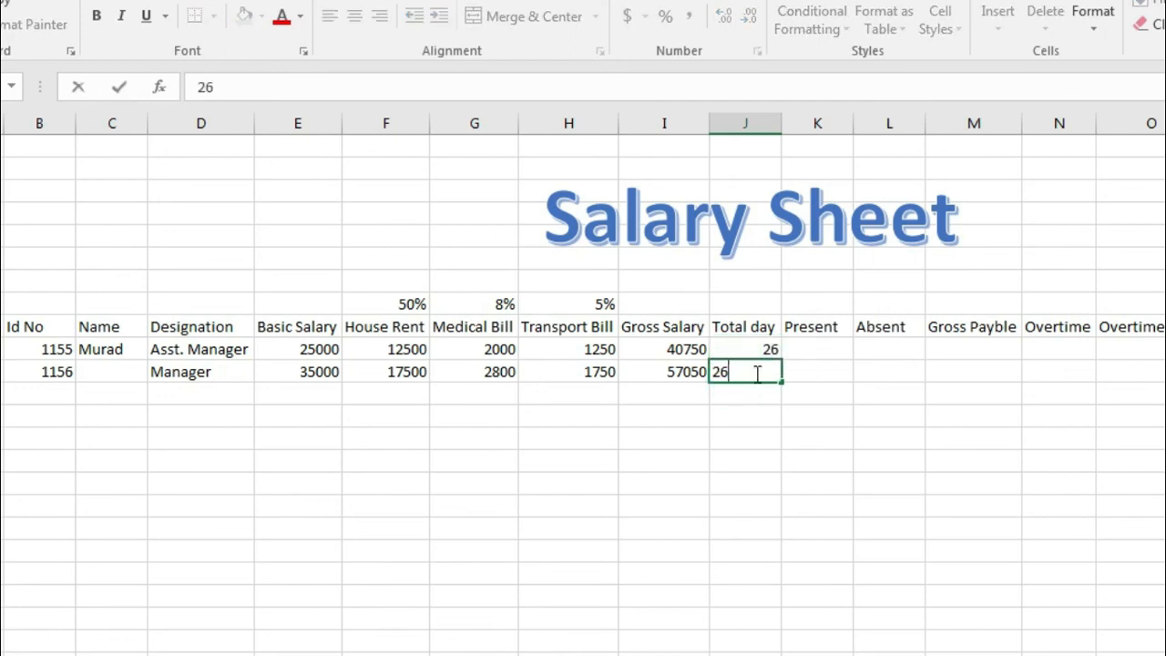
Step: Enter 24 present days and 2 absent days for the first employee
click(812, 351)
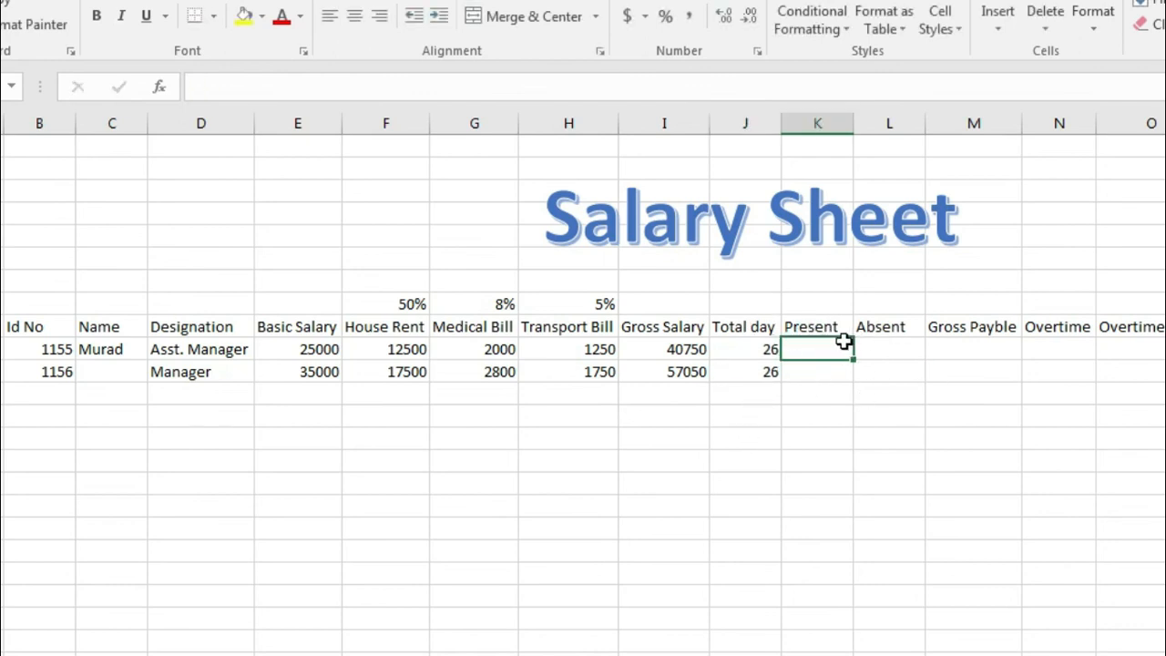
text(24)
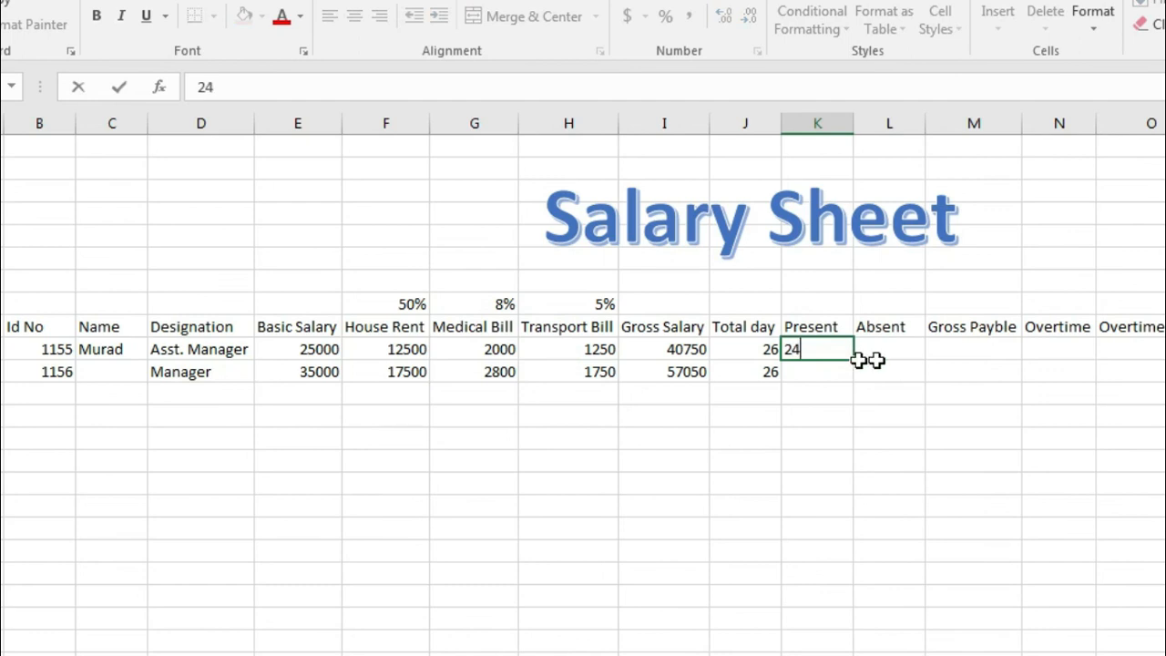
click(901, 352)
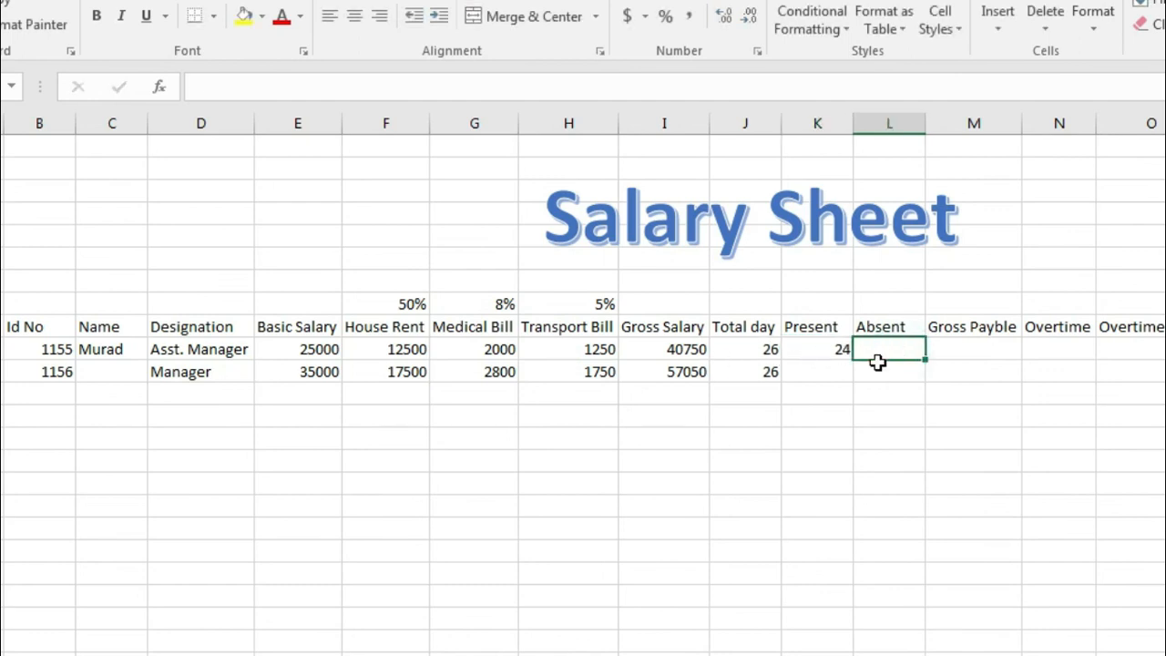
text(2)
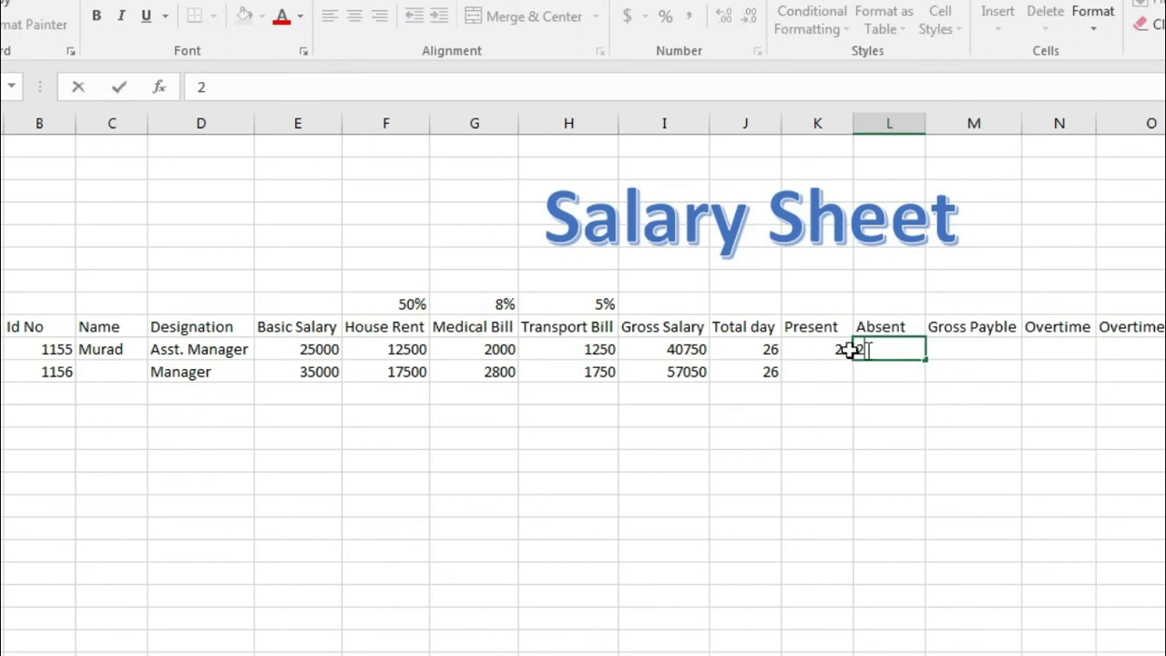
Step: Calculate the first employee's Gross Payble with the formula =I10/J10*K10
click(965, 347)
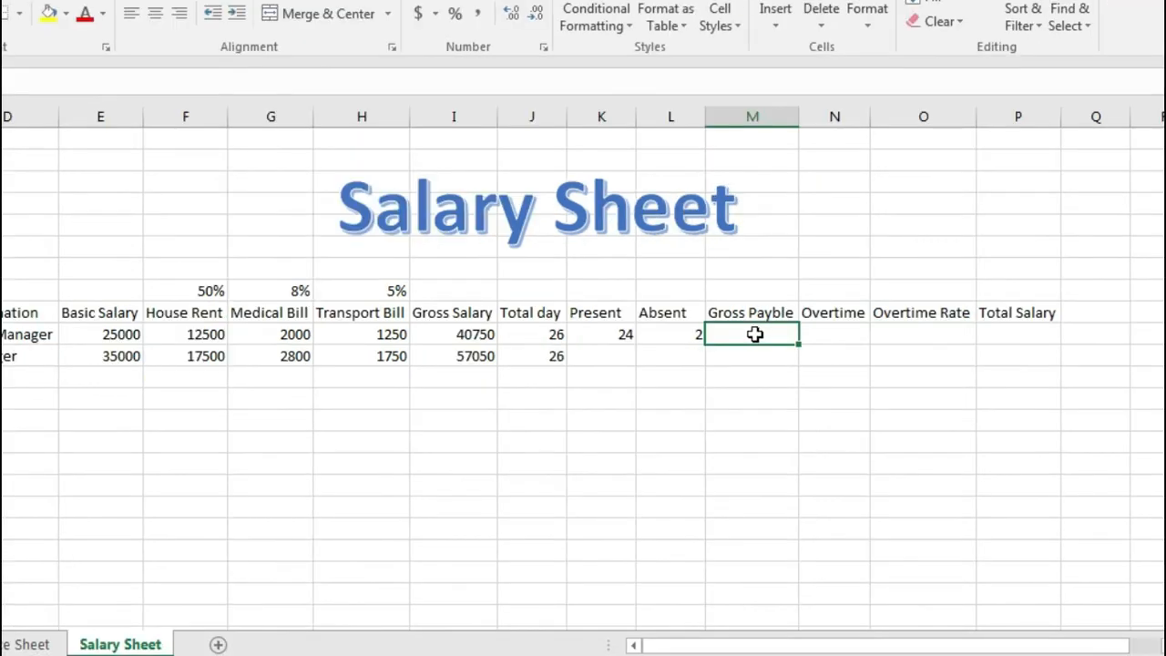
text(=)
click(451, 335)
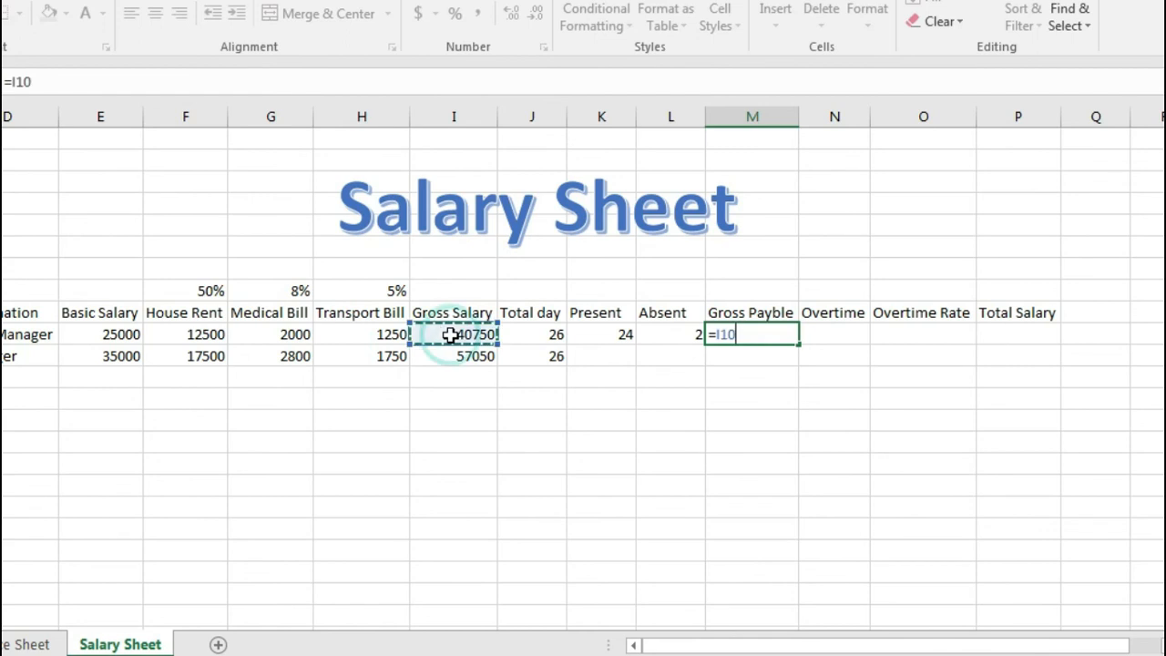
text(/)
click(547, 337)
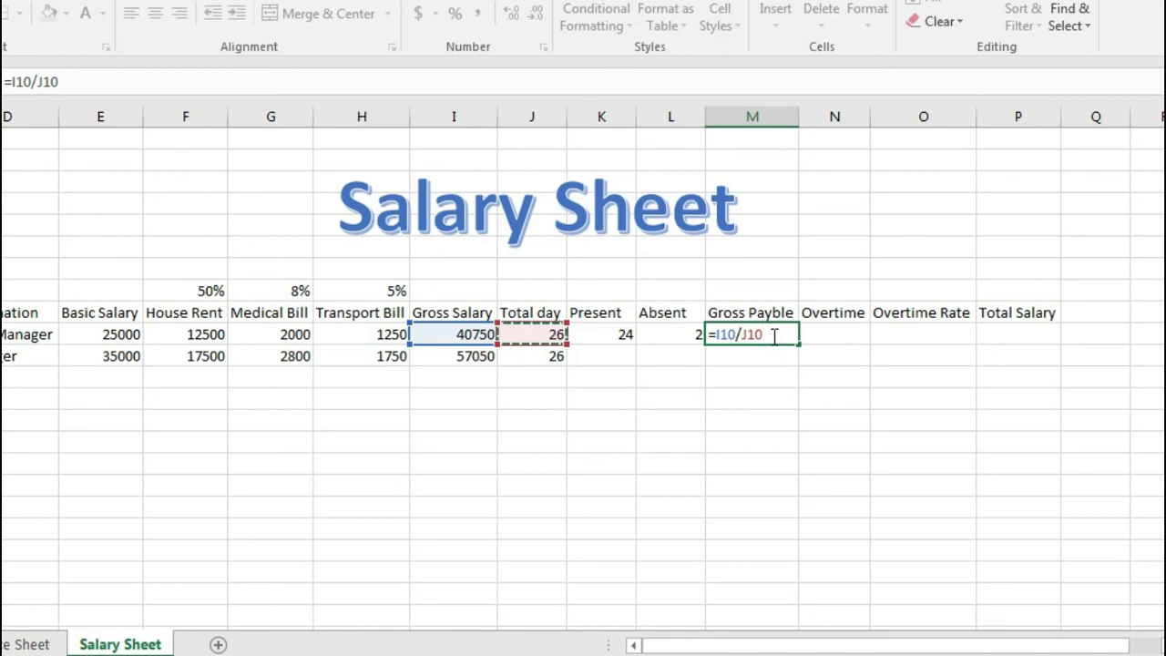
text(*)
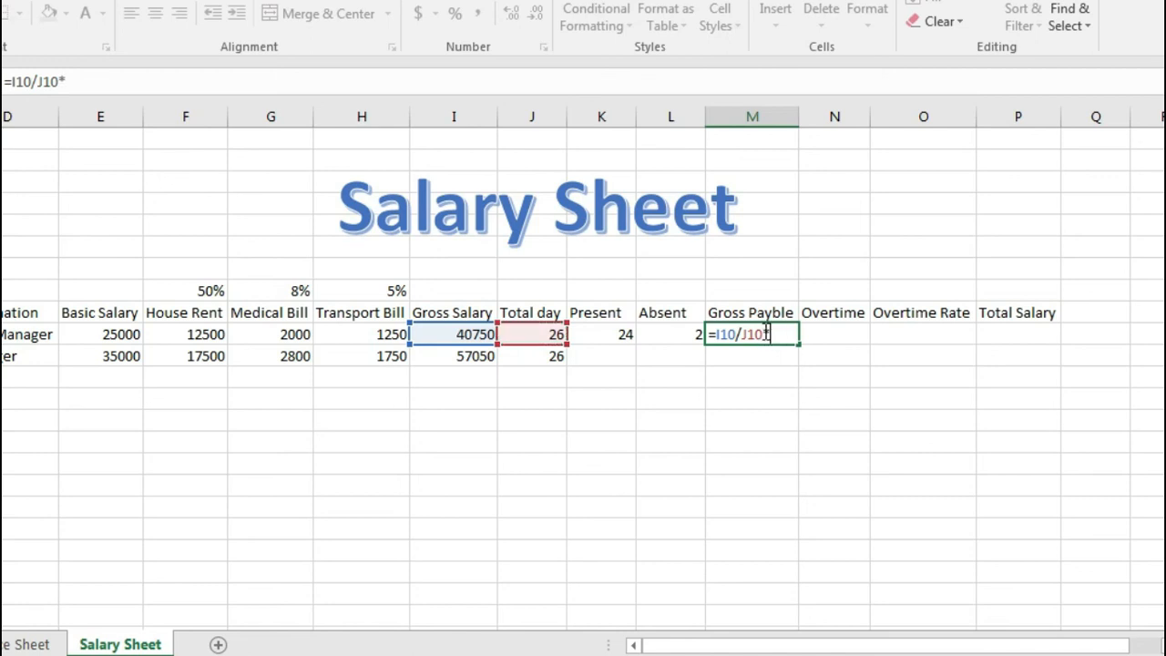
click(604, 332)
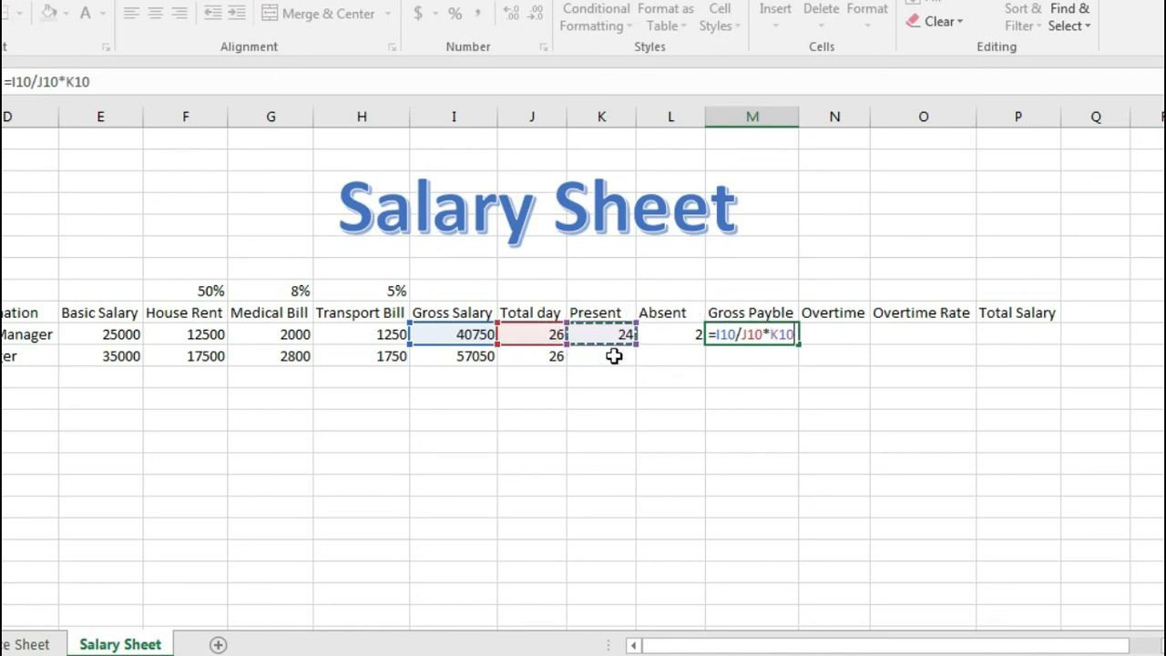
key(Return)
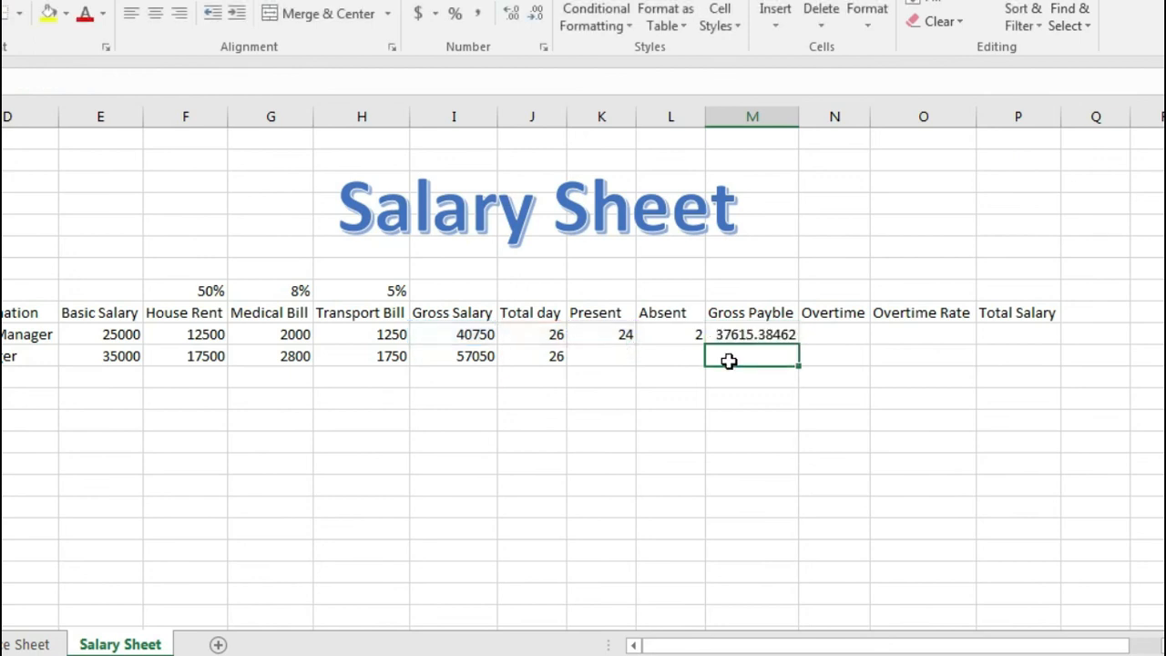
Step: Enter 23 present and 3 absent days for the second employee and fill the Gross Payble formula down to that row
click(748, 334)
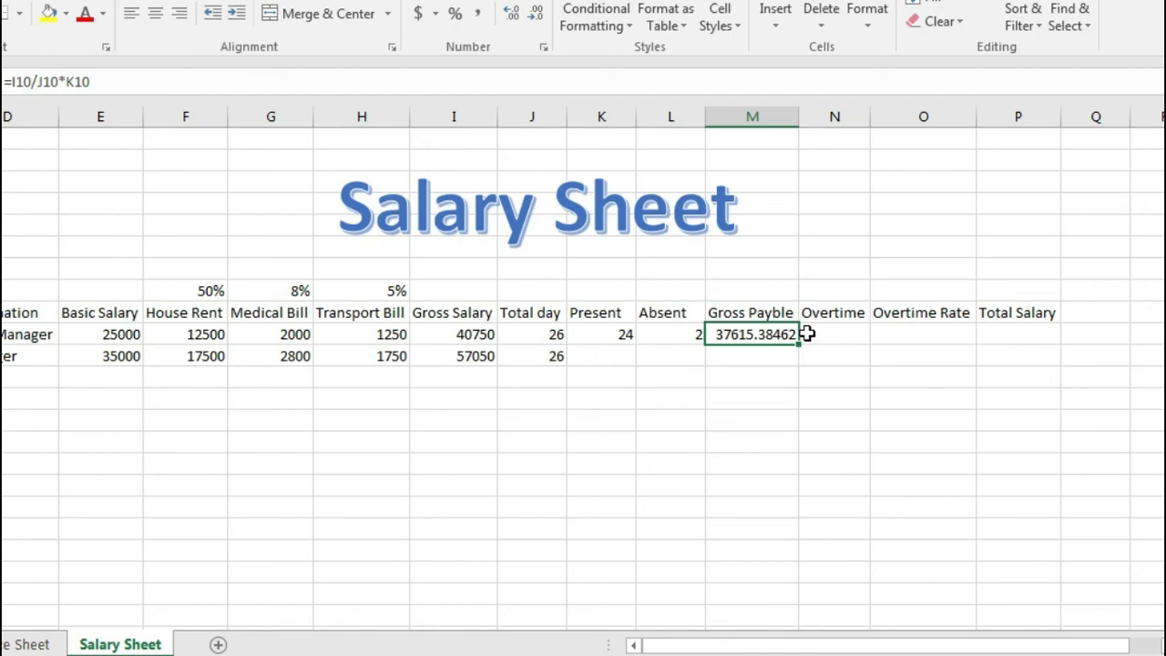
click(594, 359)
text(2)
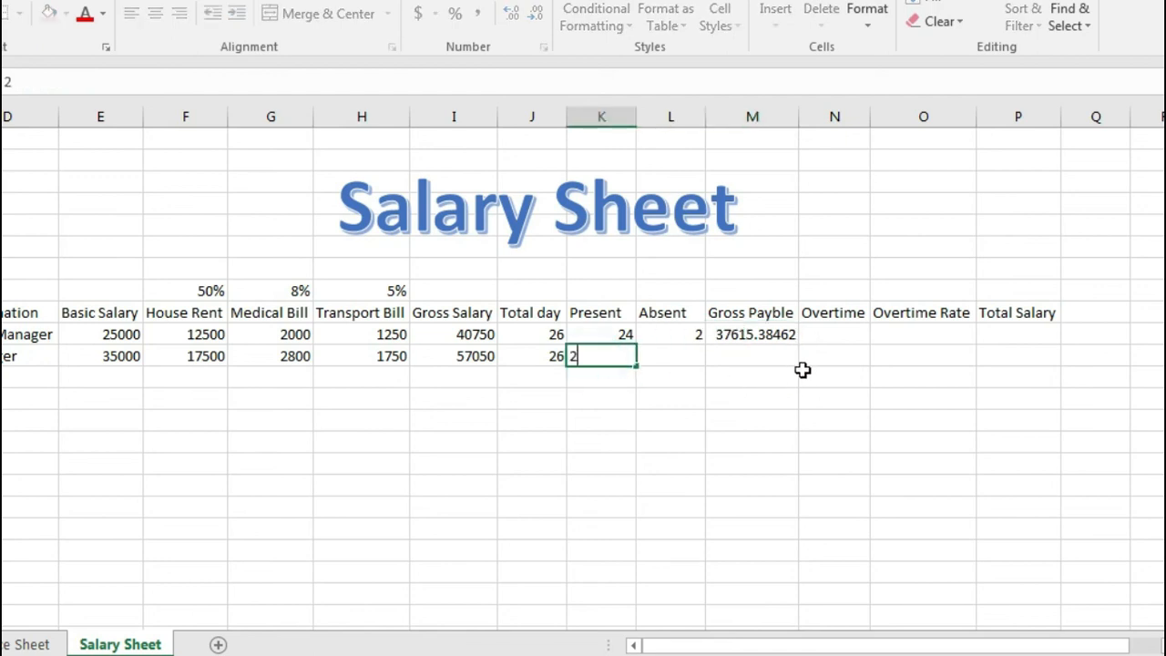
text(3)
click(685, 356)
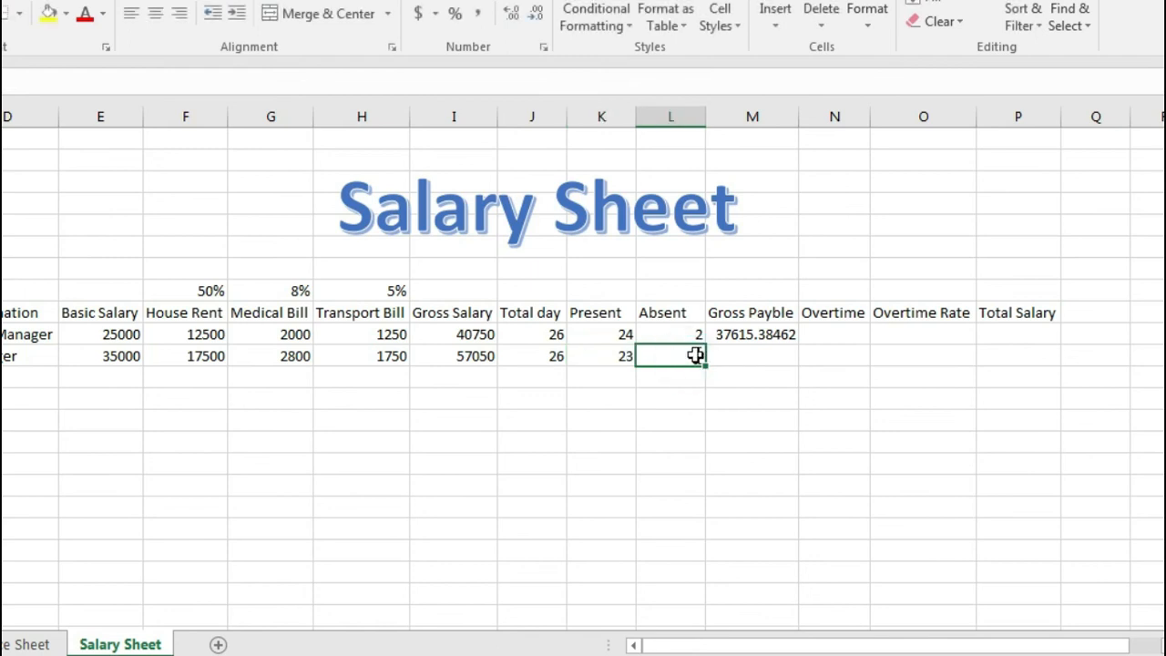
text(3)
click(775, 388)
click(771, 336)
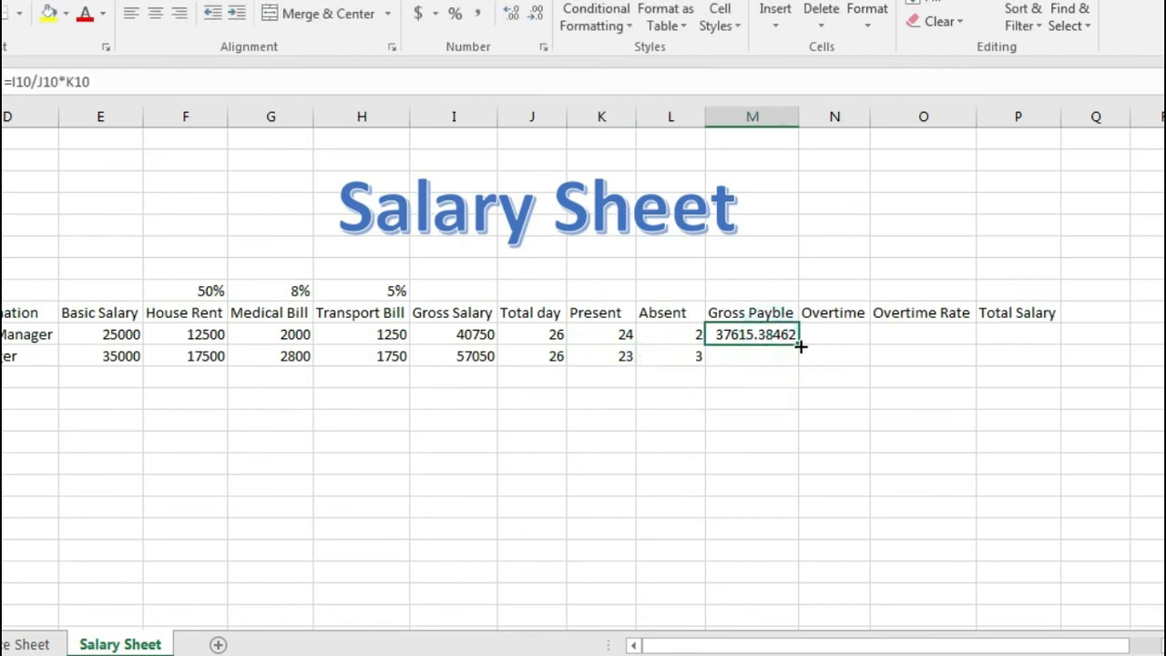
drag(800, 346, 806, 362)
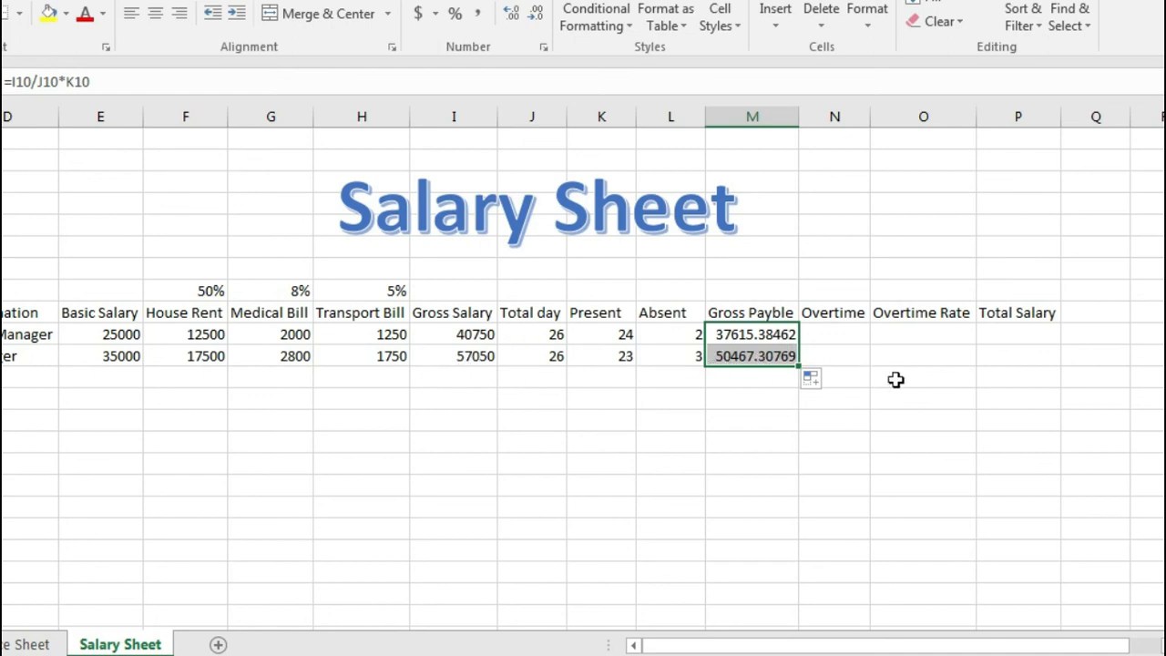
Step: Enter overtime of 50 for the first employee and 40 for the second employee
click(827, 339)
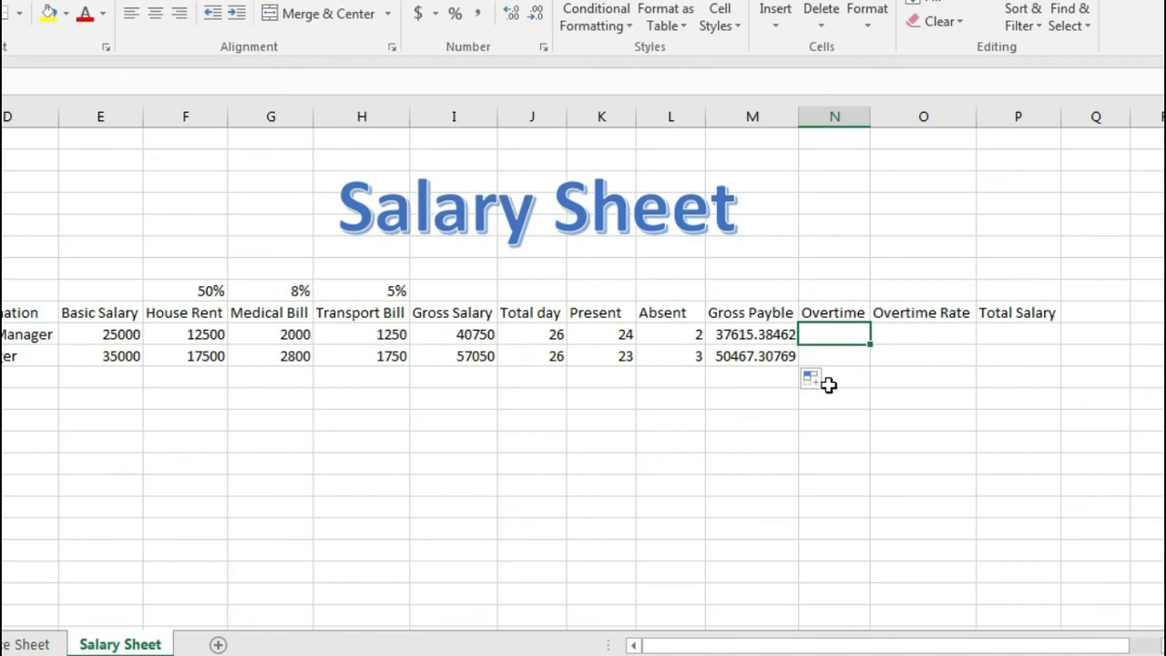
text(50)
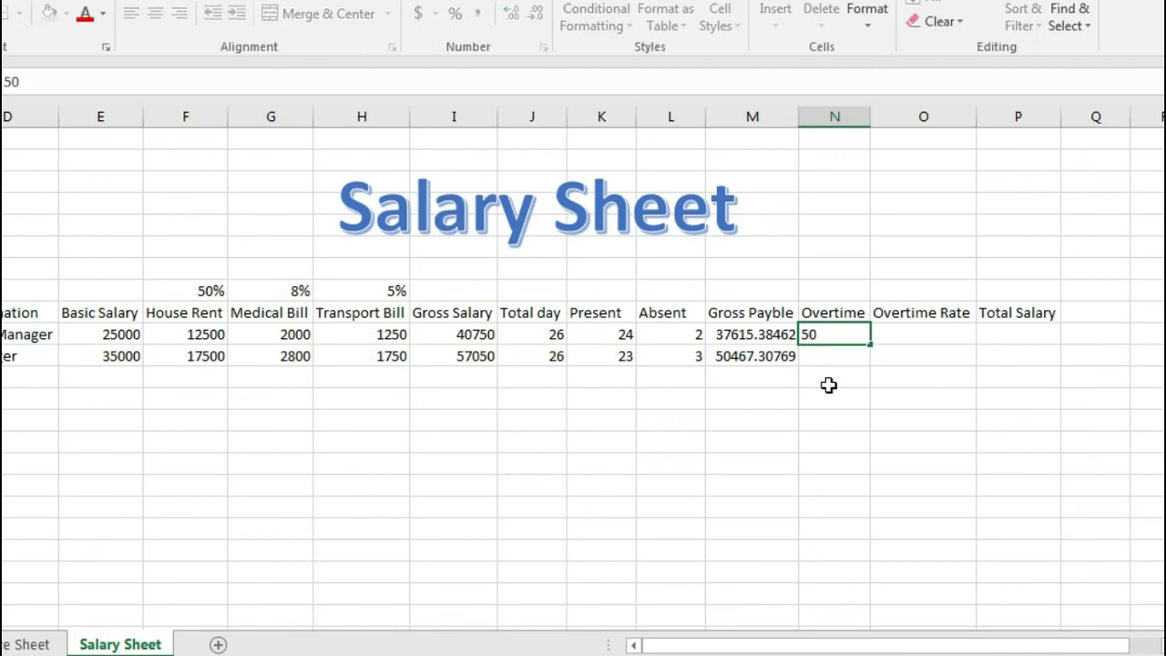
key(Return)
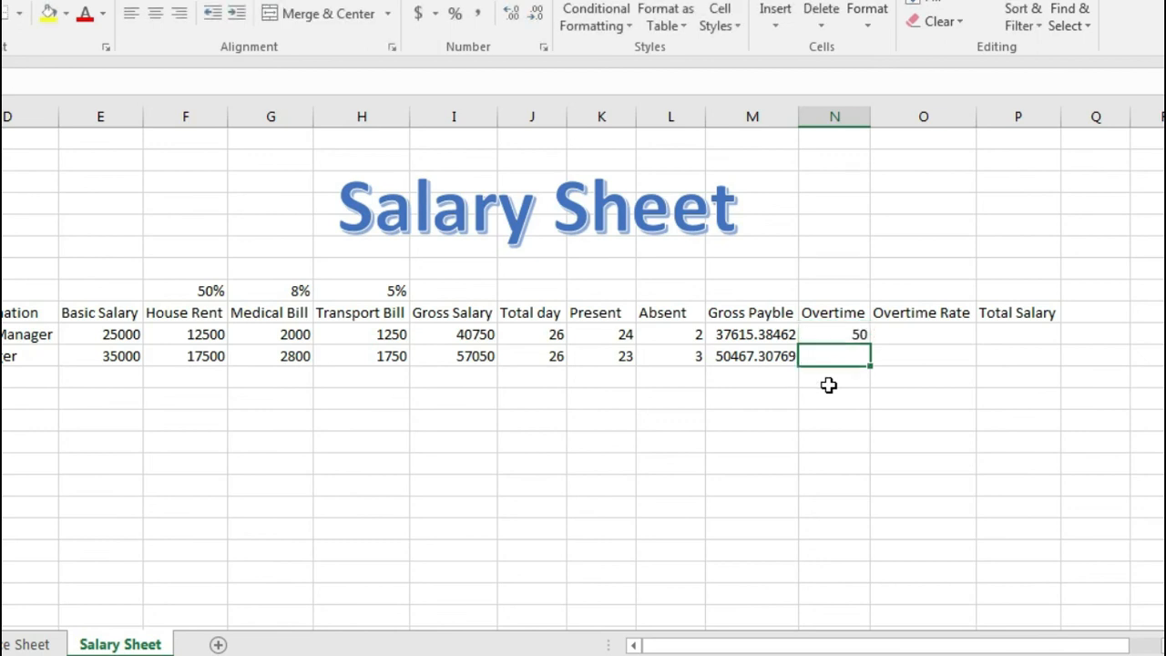
text(40)
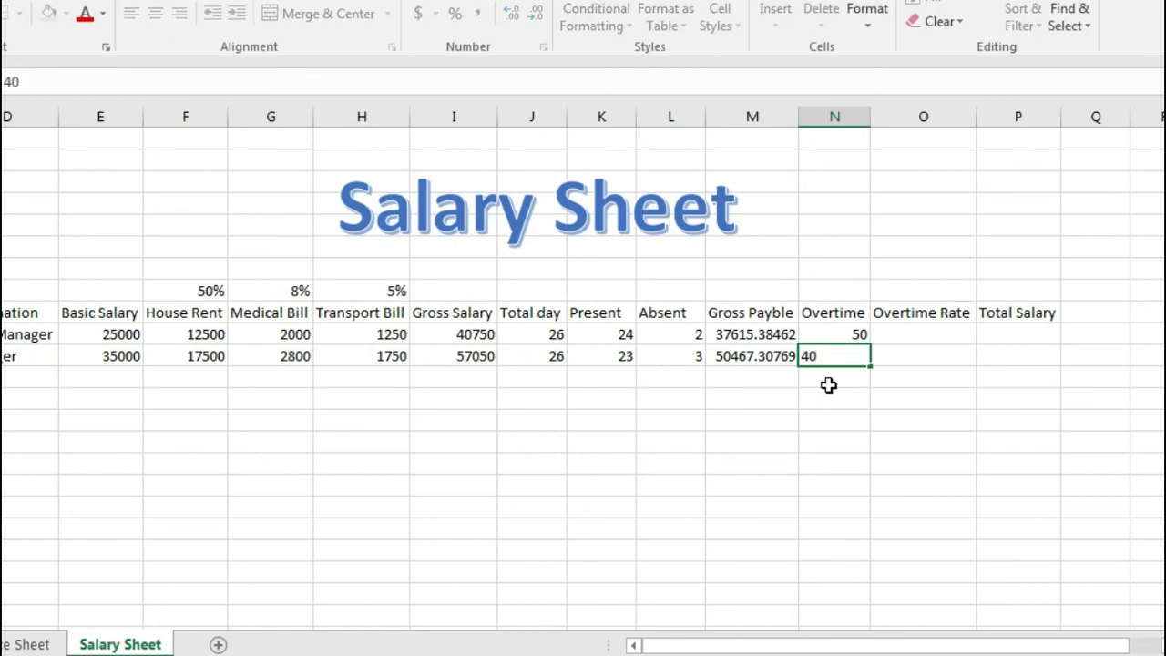
key(ctrl+Return)
key(Up)
key(Down)
key(Right)
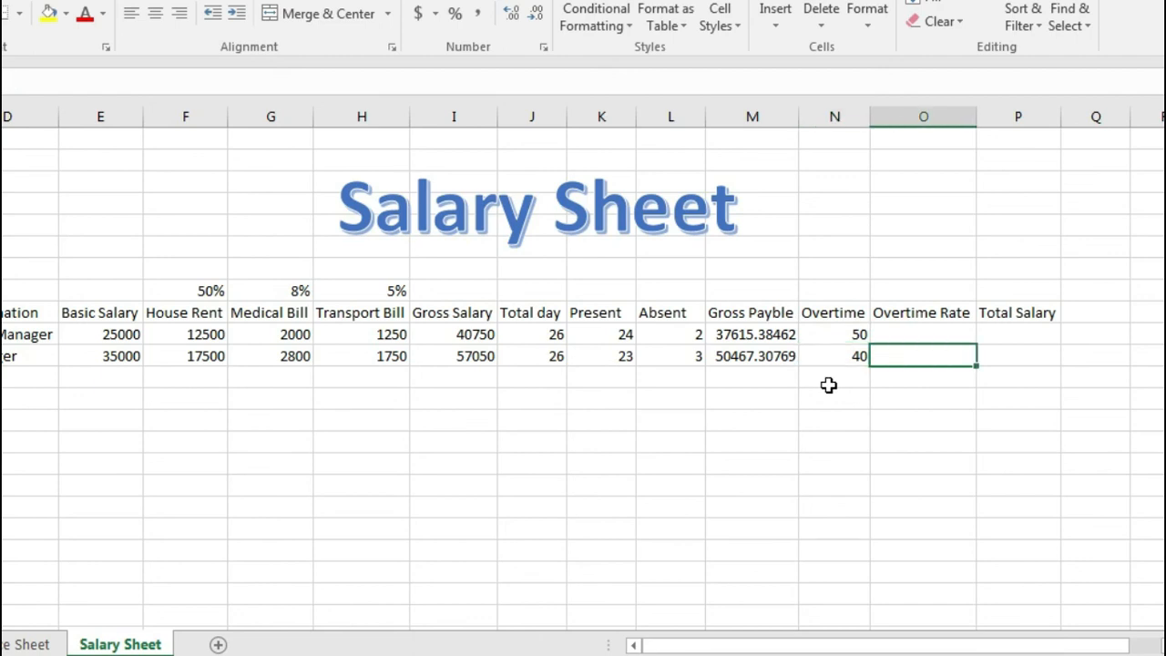
key(Up)
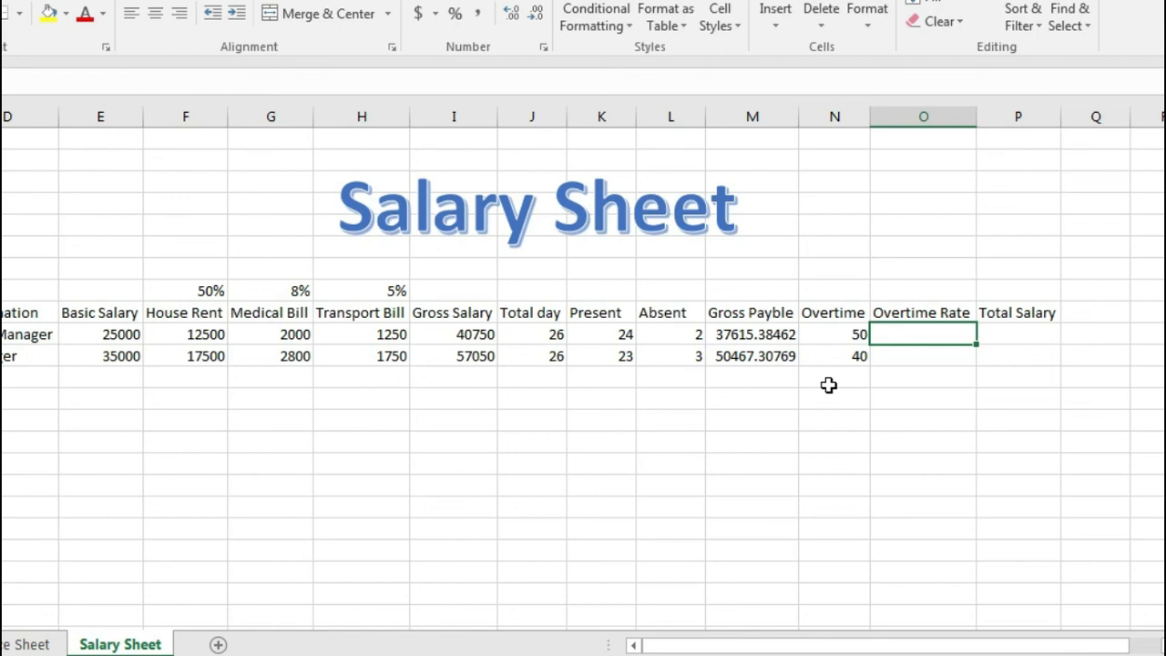
text(50)
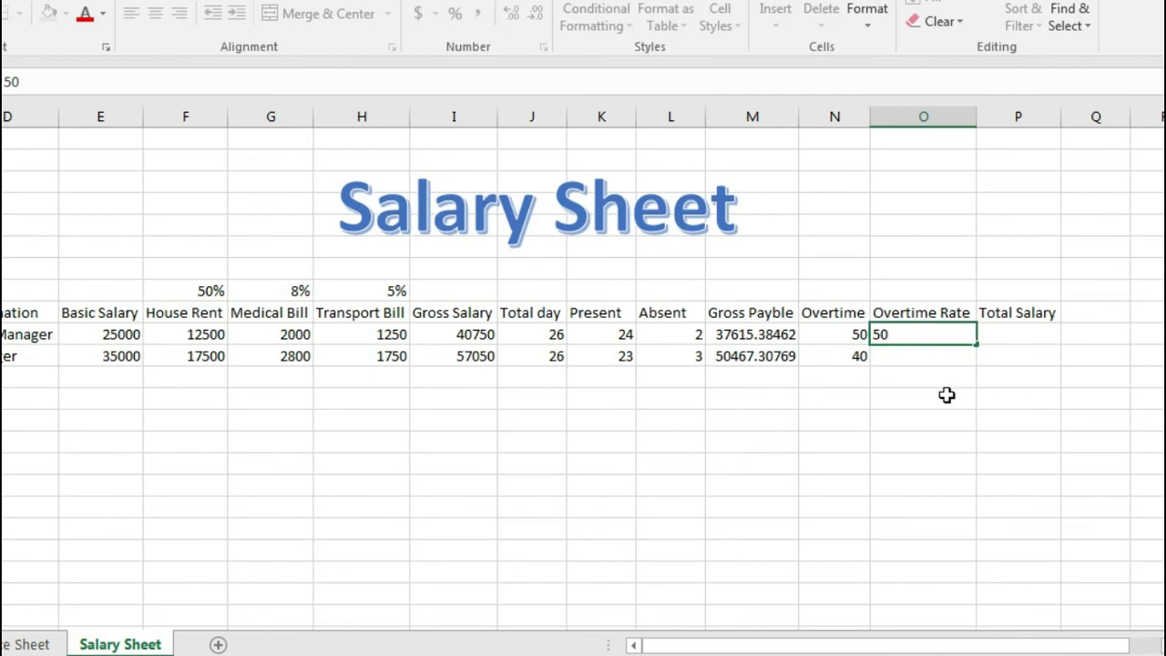
key(BackSpace)
key(BackSpace)
key(Return)
click(902, 330)
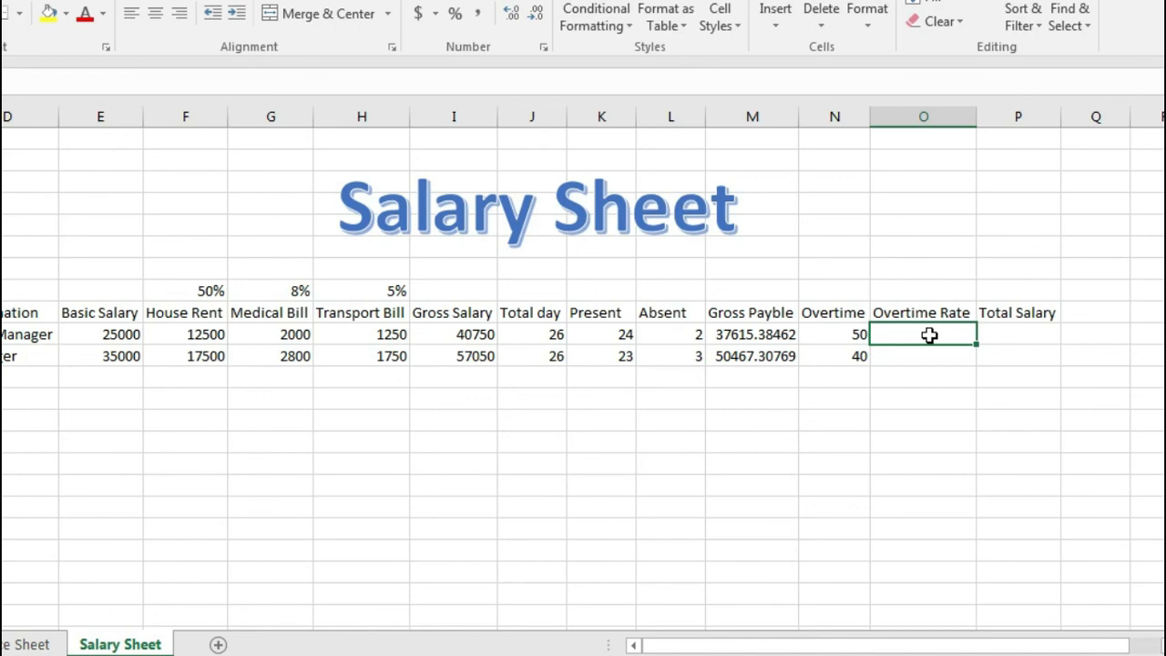
Step: Calculate the first employee's Overtime Rate with the formula =E10/J10/8*2
text(=)
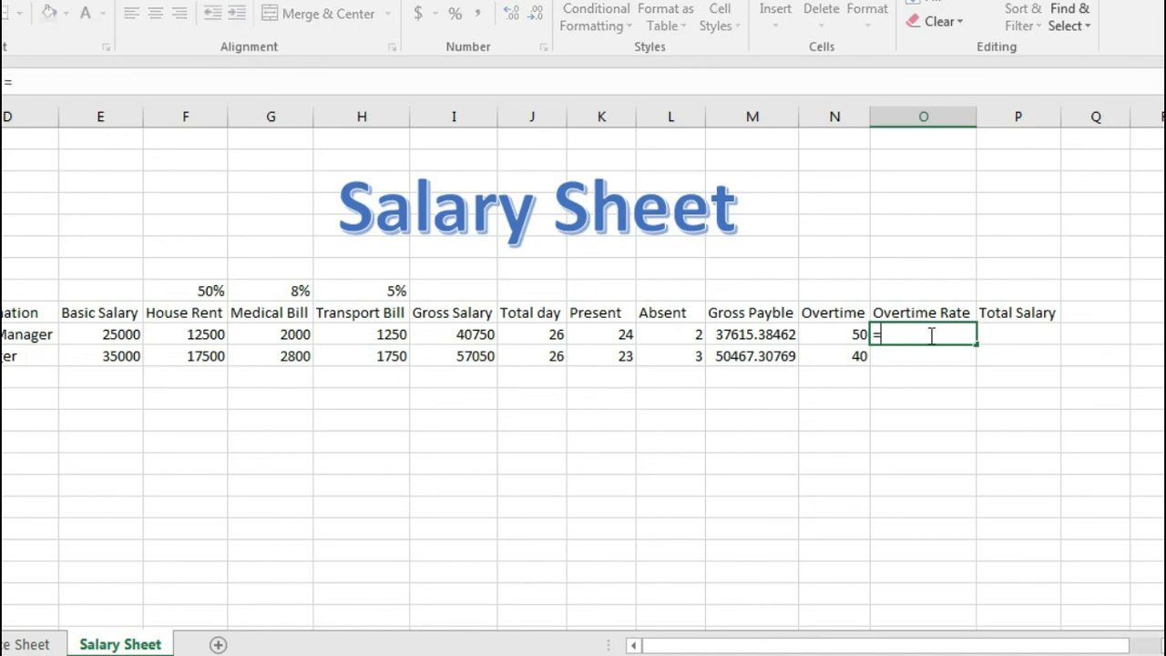
click(118, 334)
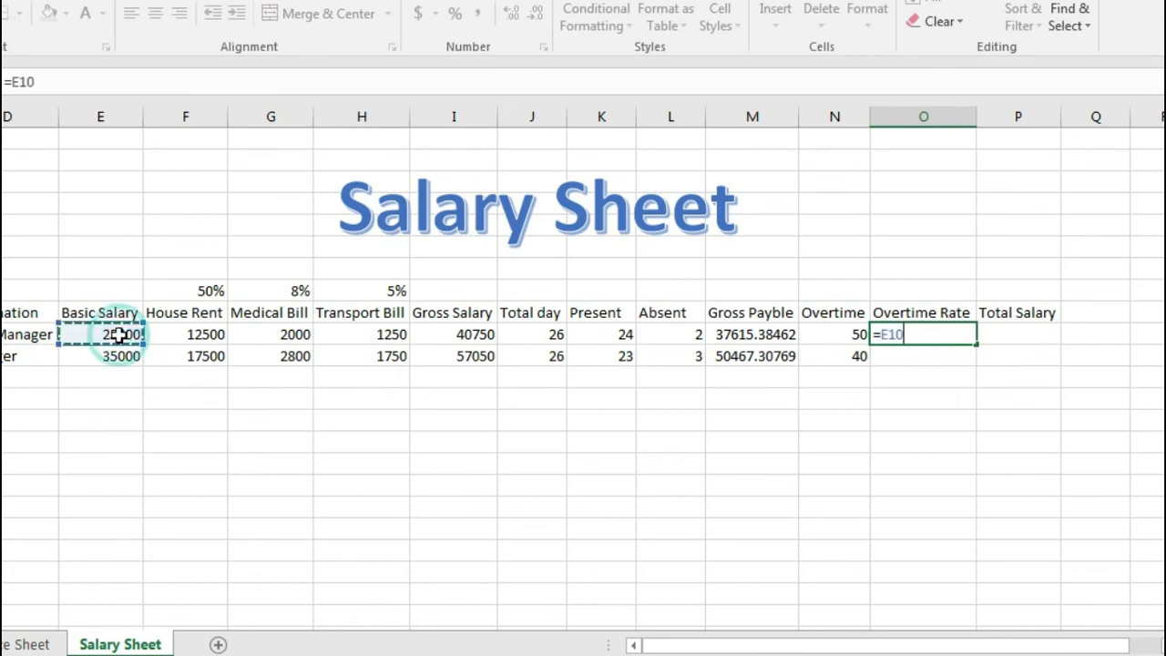
text(/)
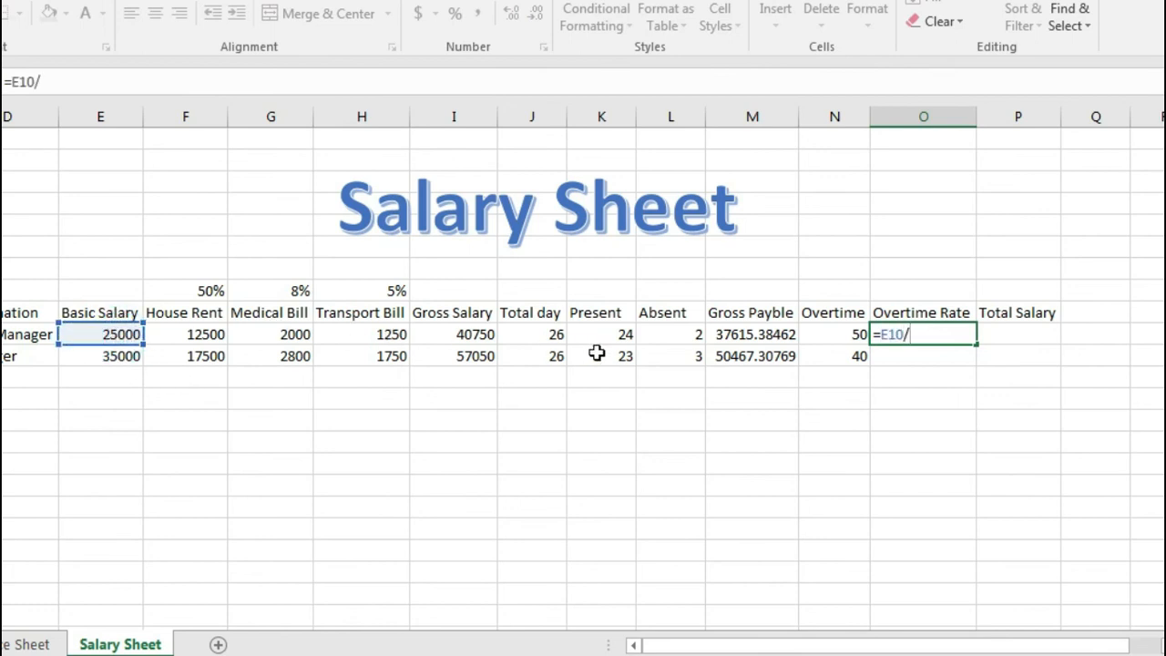
click(552, 335)
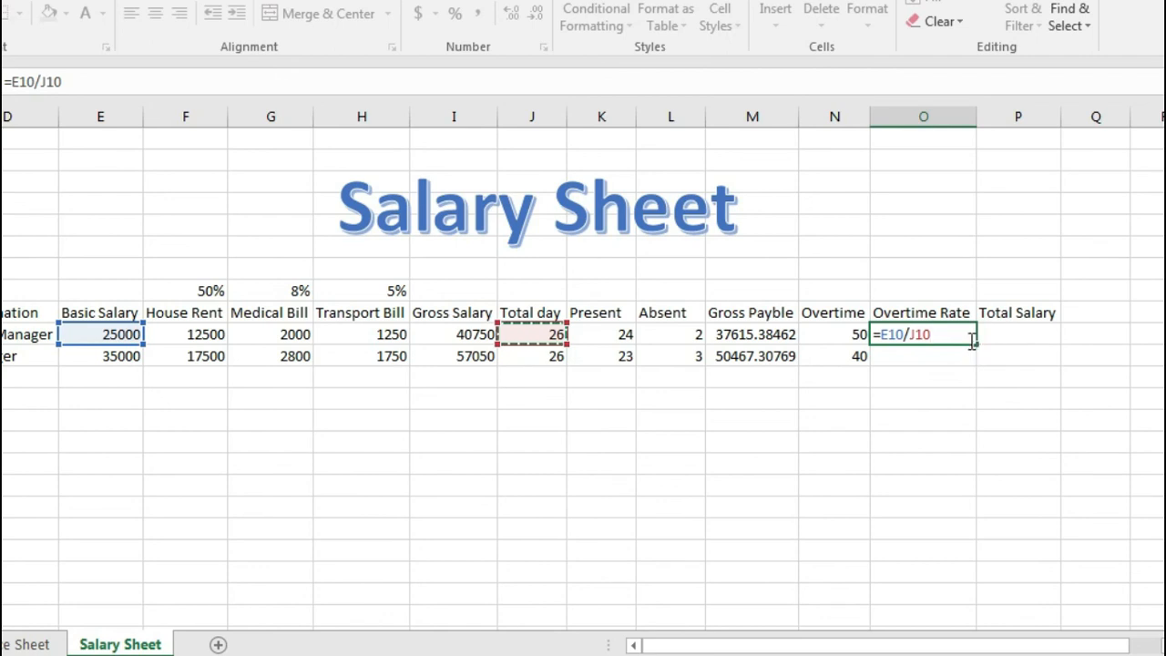
text(/8*2)
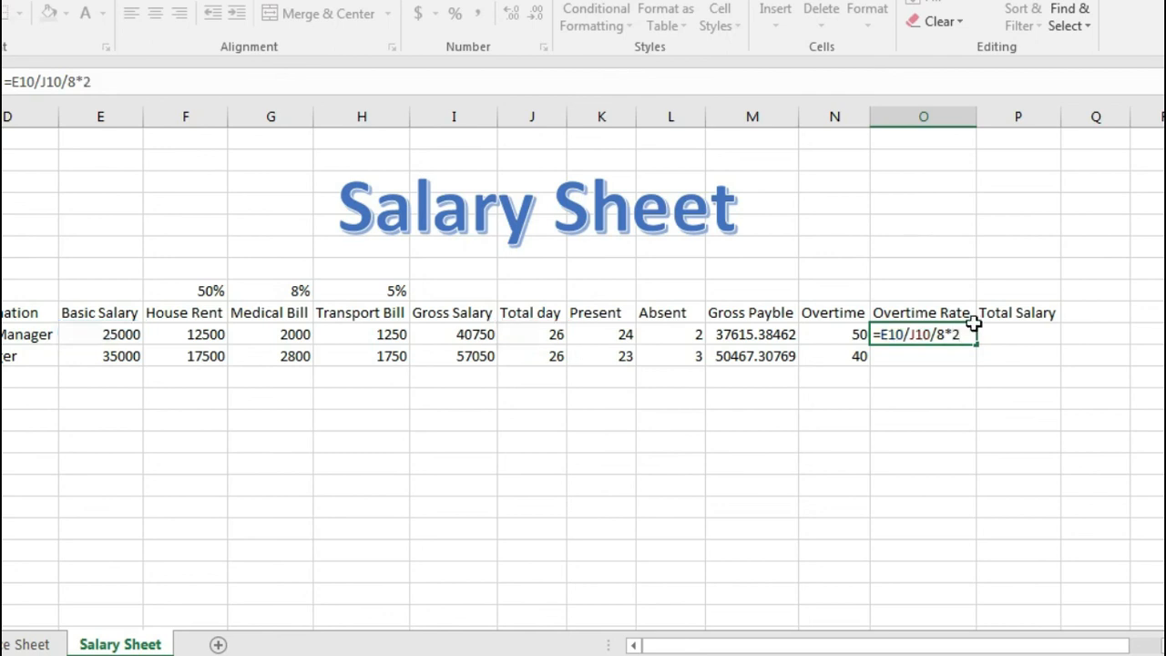
key(Return)
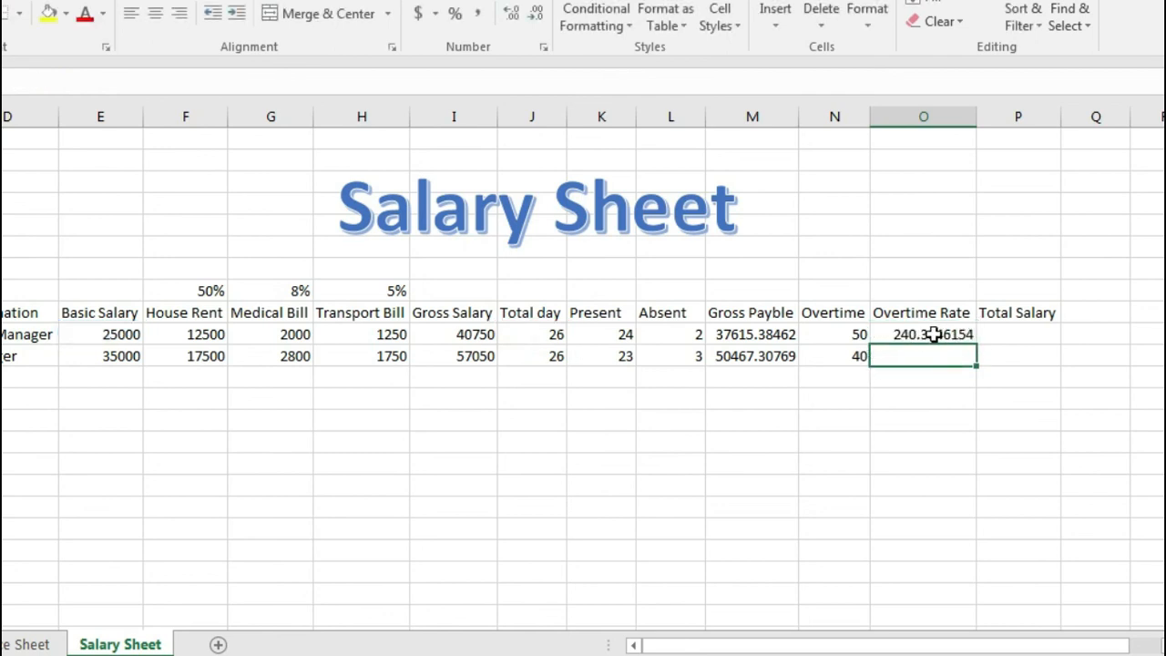
Step: Calculate the first employee's Total Salary with the formula =N10*O10+M10
click(1029, 335)
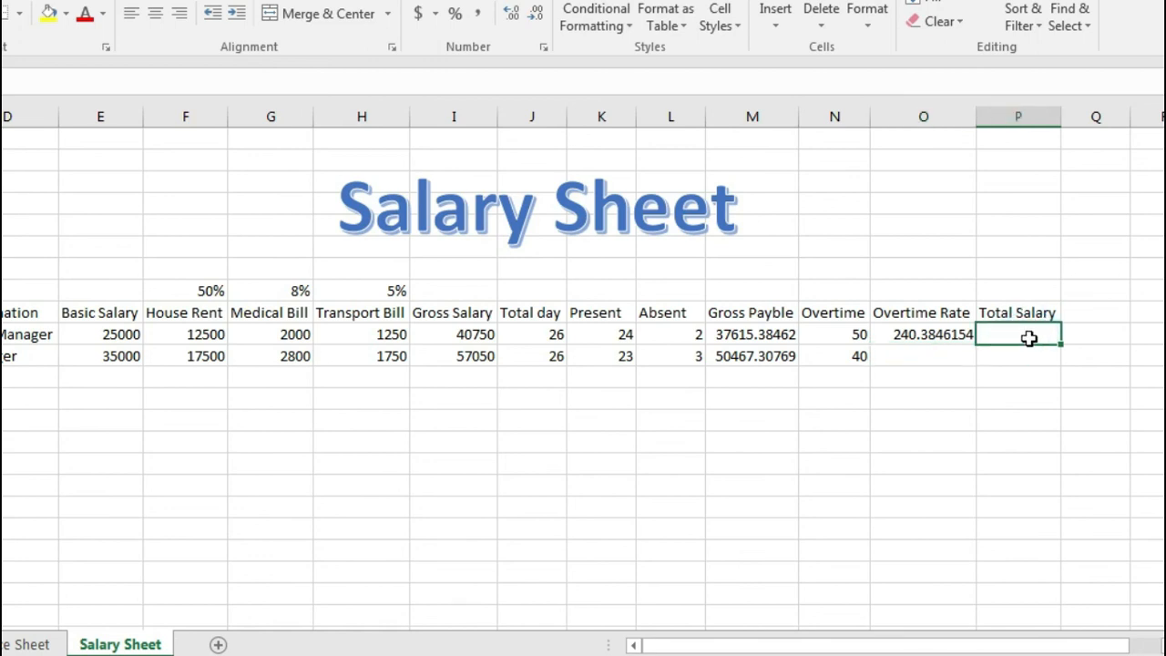
text(=)
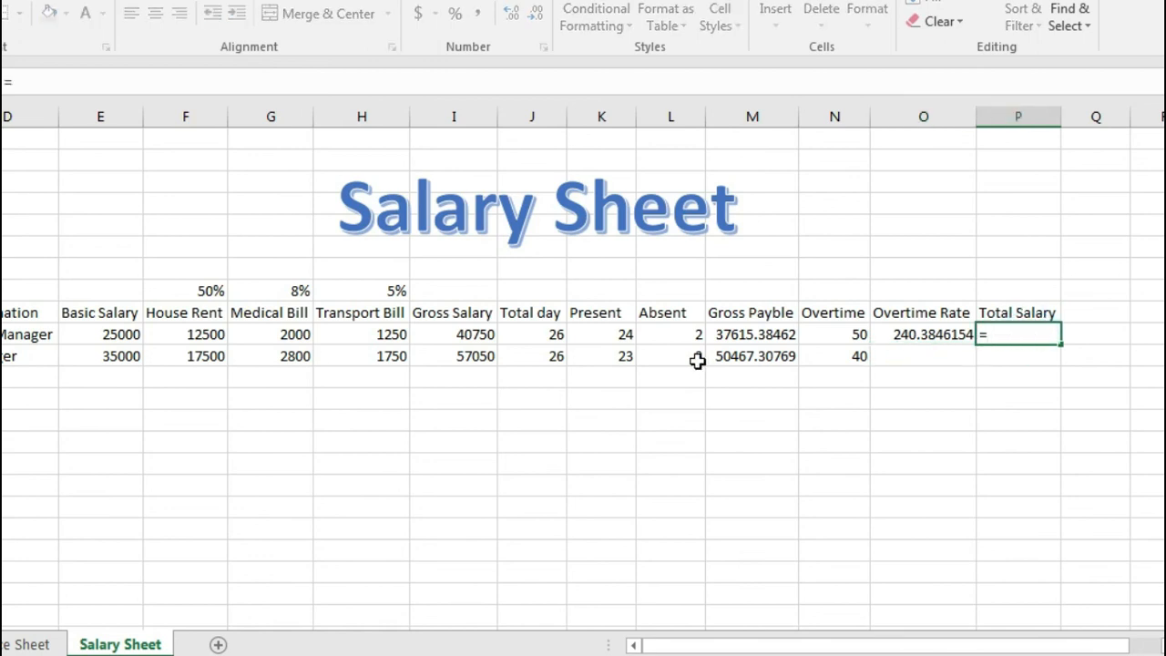
click(847, 338)
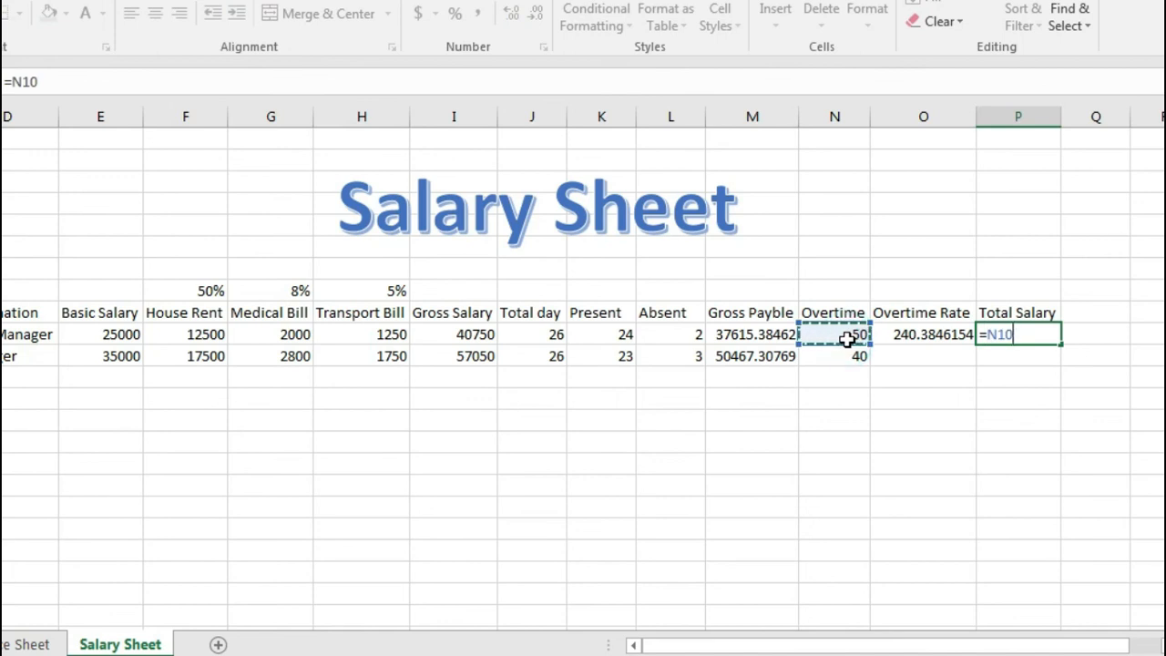
text(*)
click(900, 336)
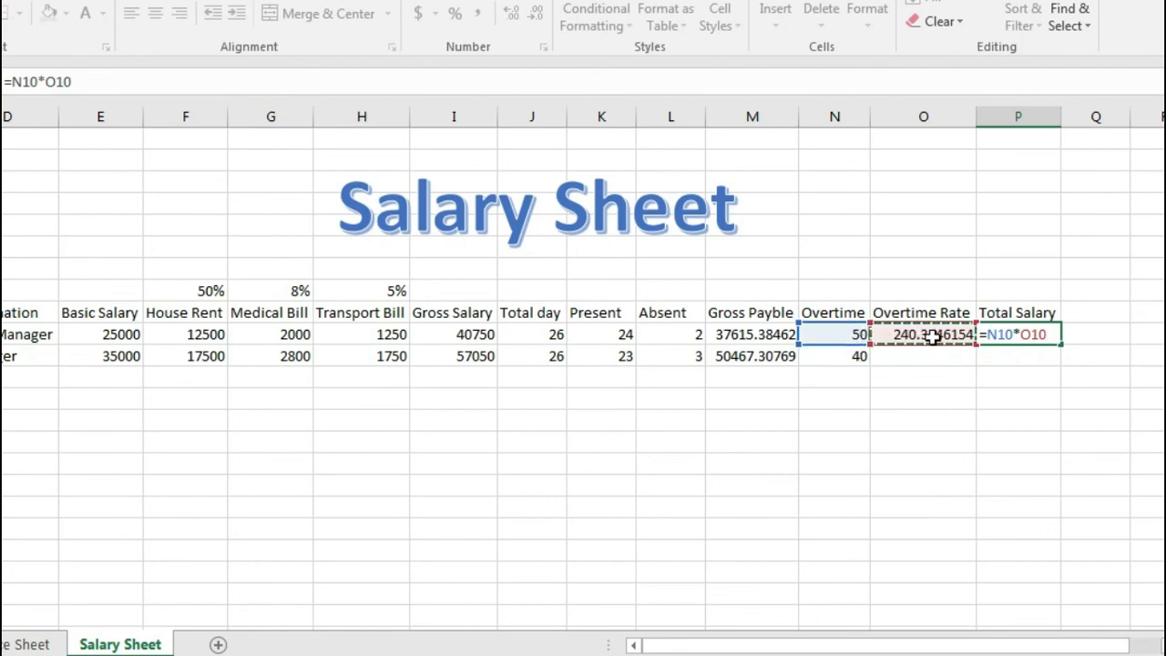
text(+)
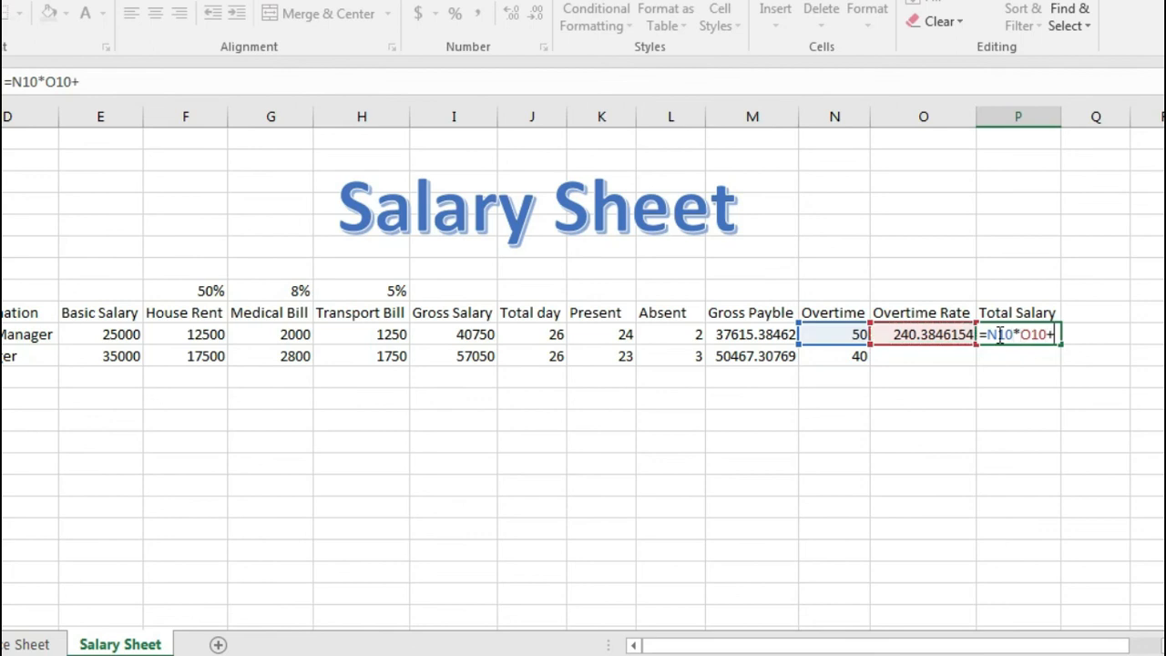
click(738, 338)
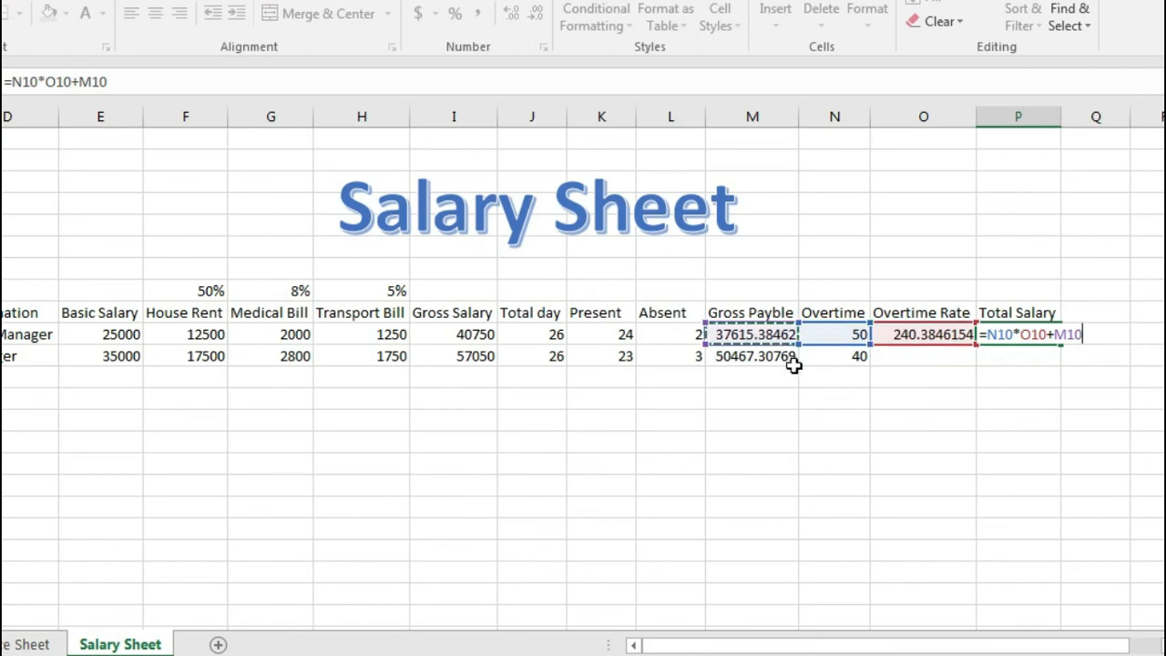
key(Return)
Step: Replace the first employee's Total Salary formula with =M10+N10*O10
click(1032, 336)
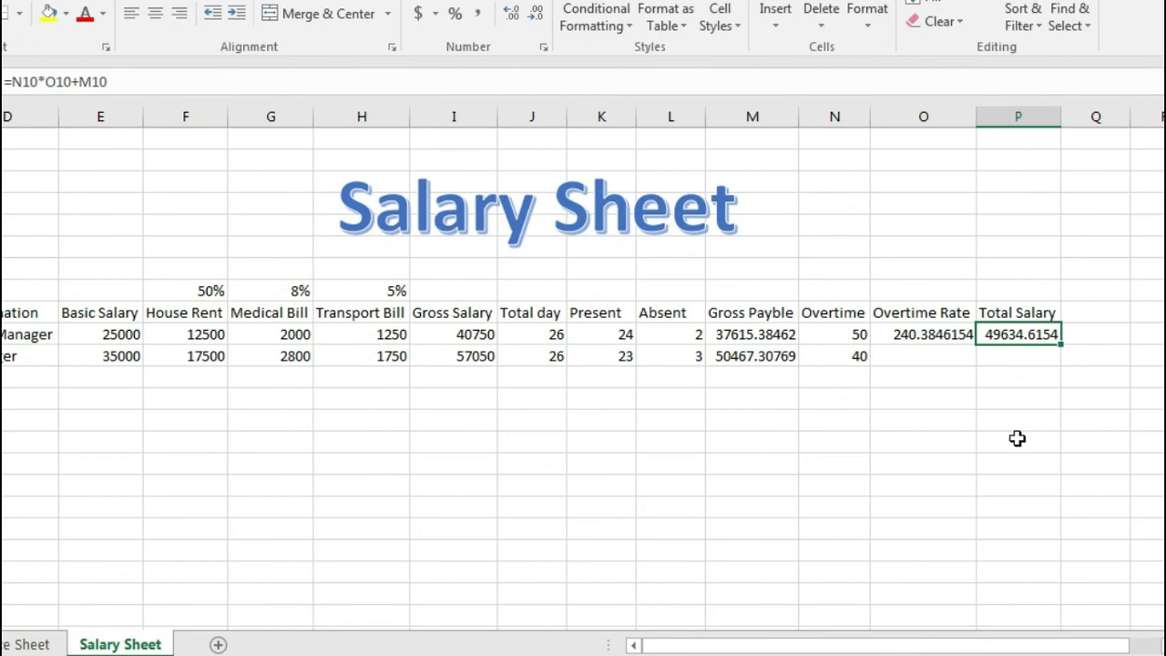
key(Delete)
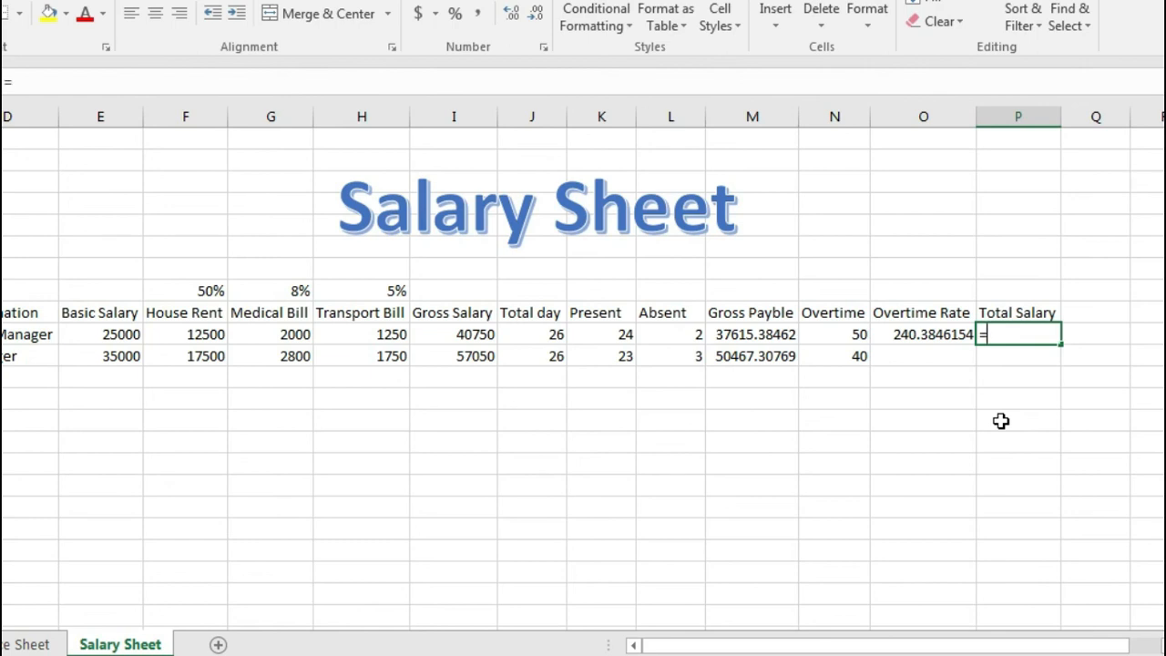
text(=)
click(742, 333)
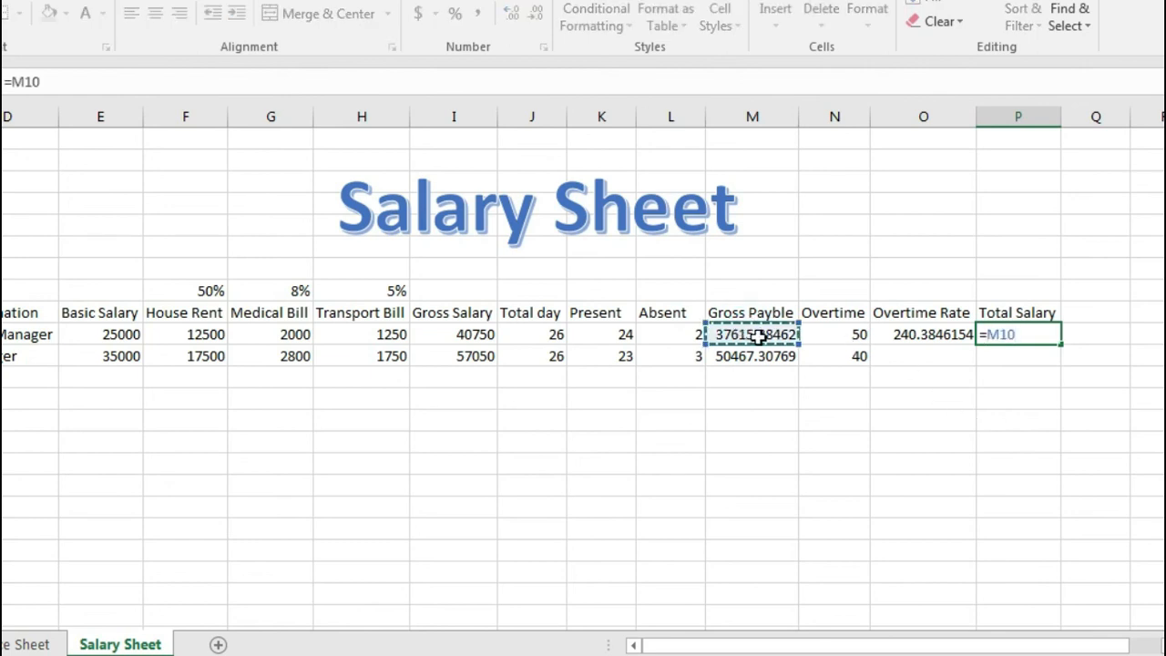
text(+)
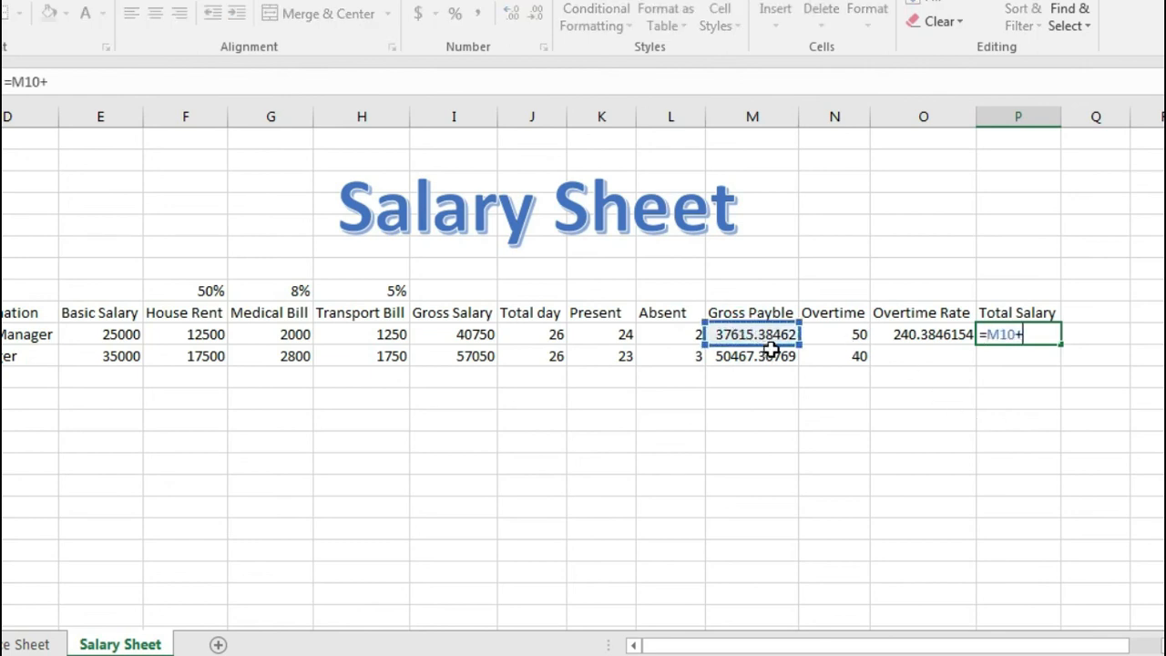
click(845, 335)
text(*)
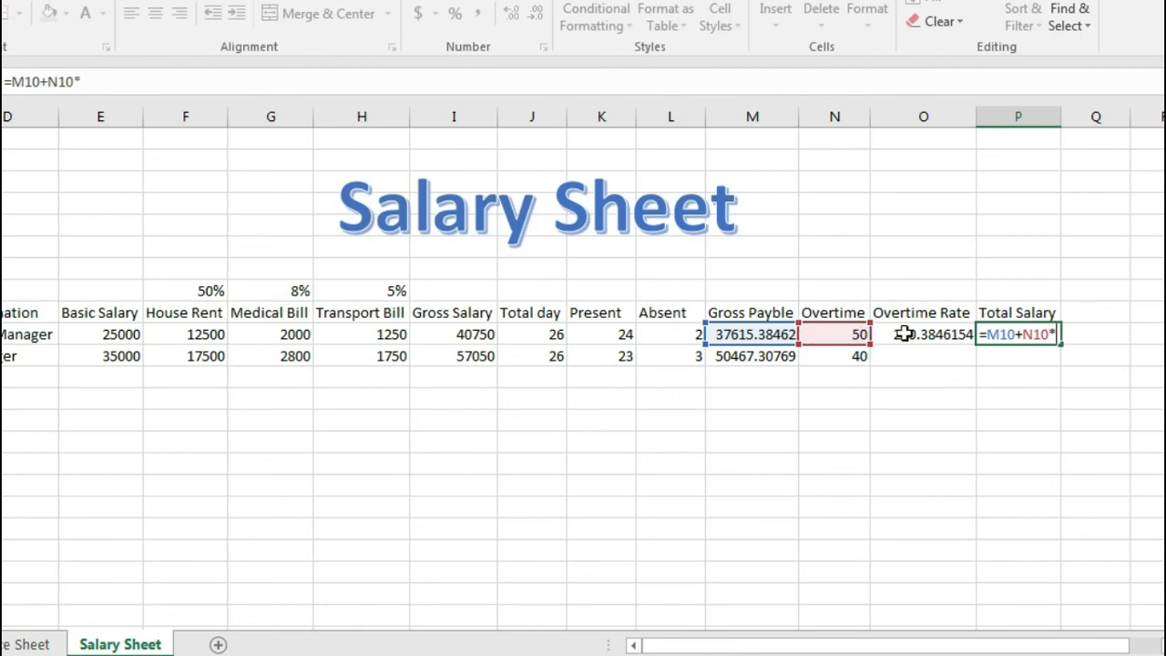
click(903, 334)
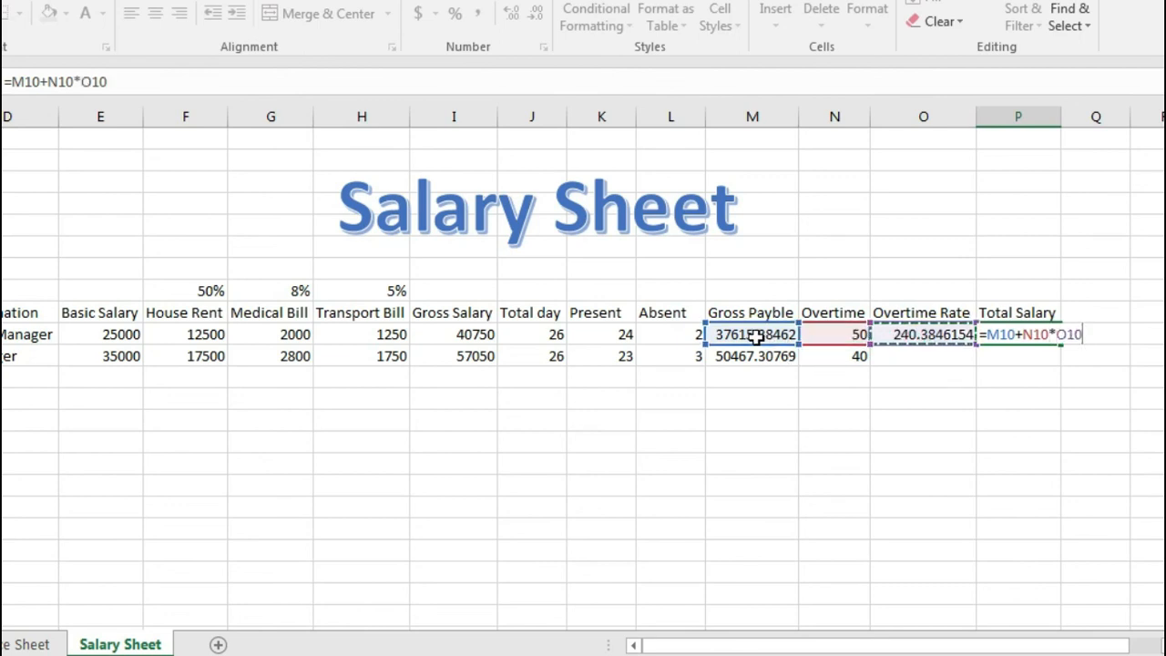
key(Return)
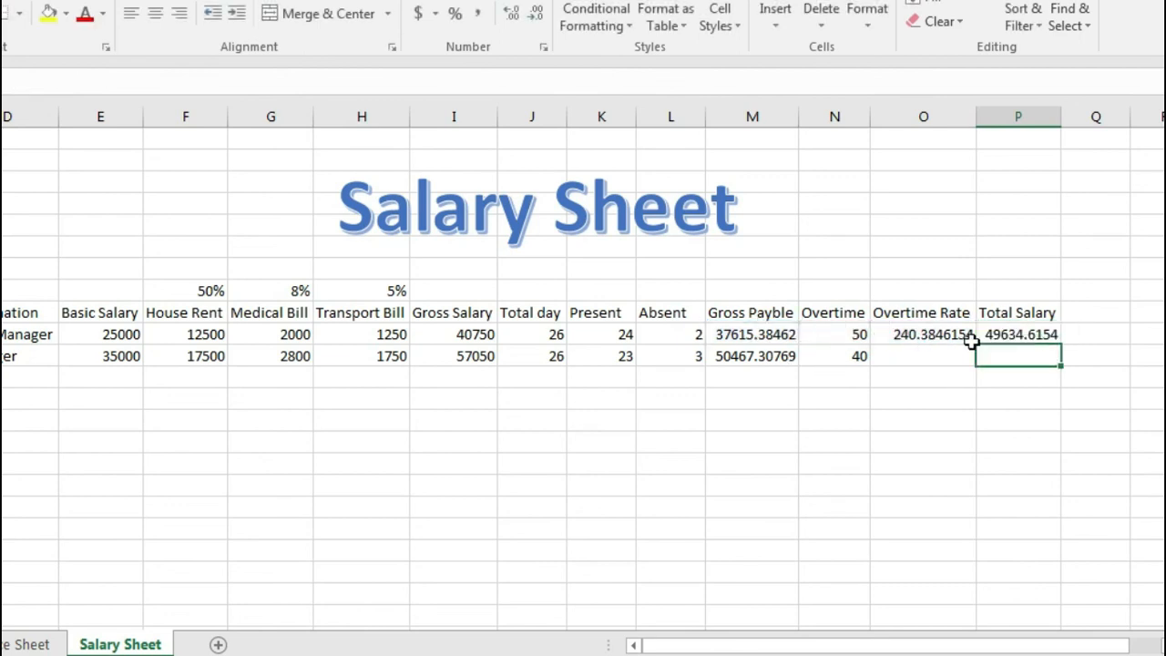
Step: Fill the Overtime Rate and Total Salary formulas down to the second employee's row
click(943, 335)
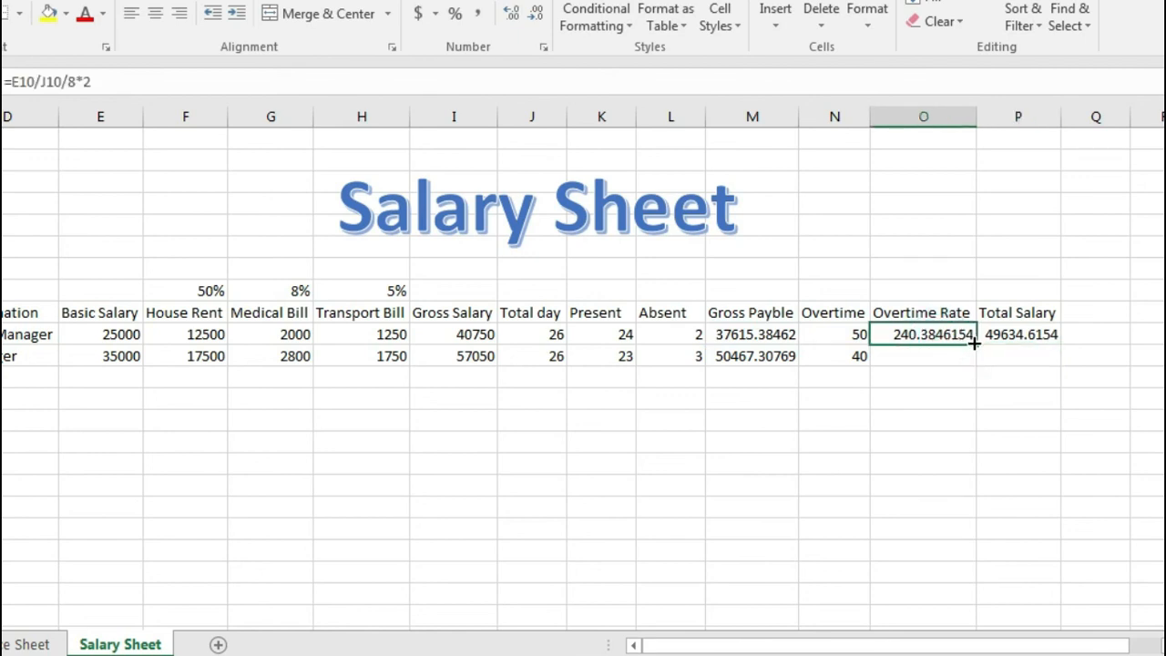
drag(974, 342, 976, 364)
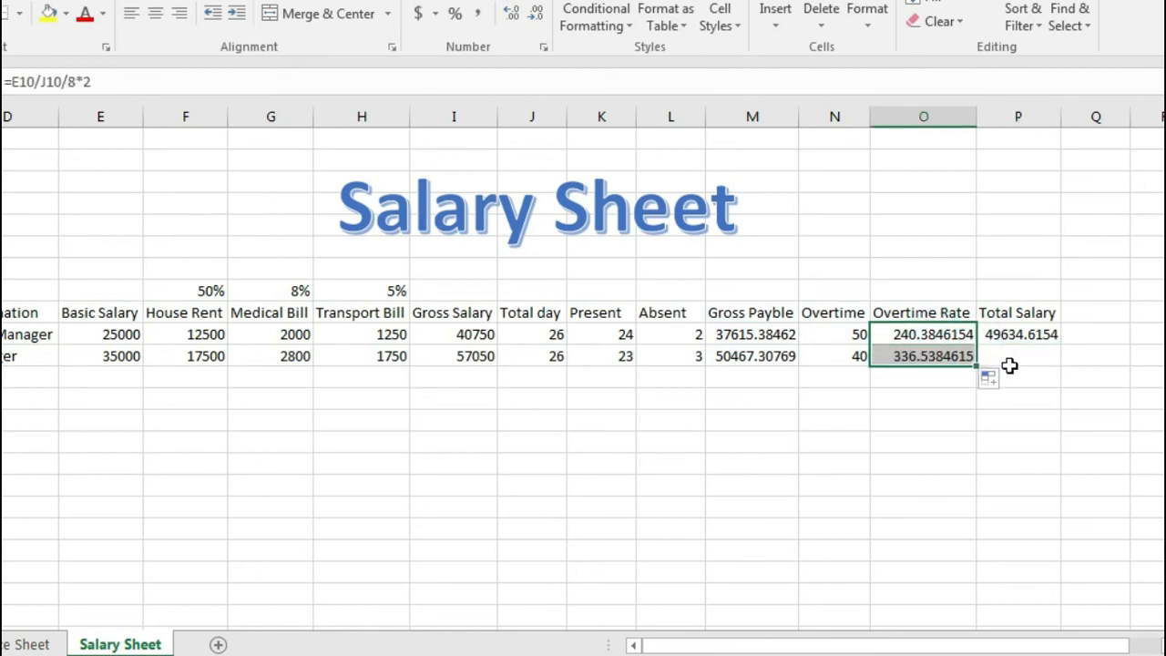
click(103, 362)
click(910, 359)
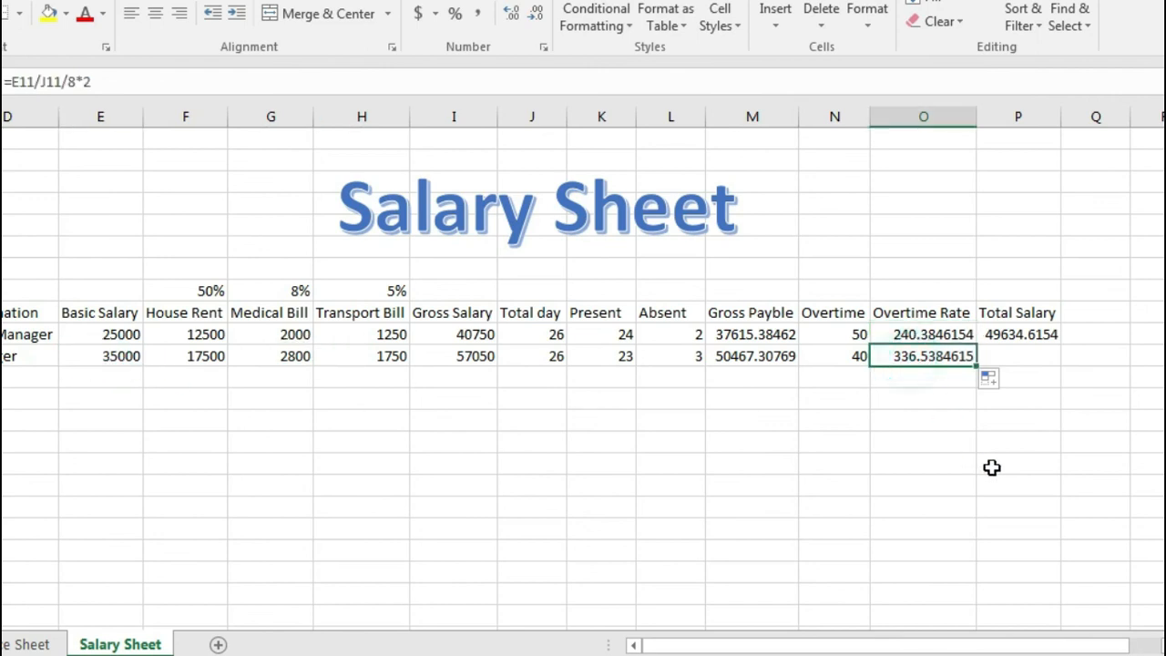
click(1039, 335)
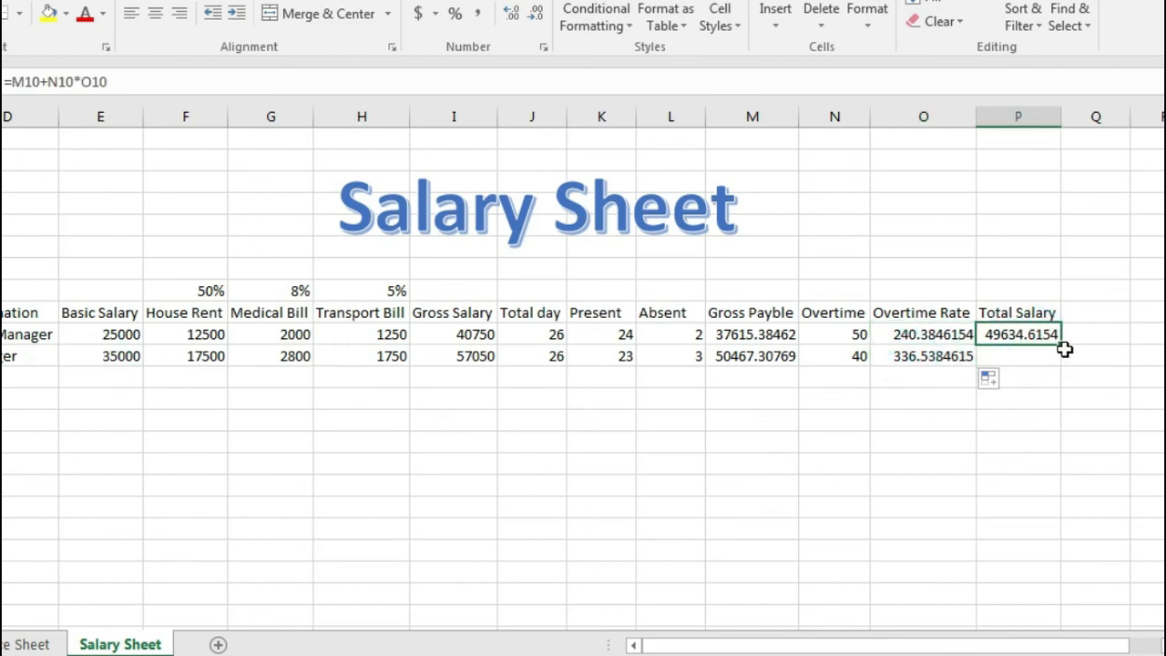
drag(1065, 348, 1062, 366)
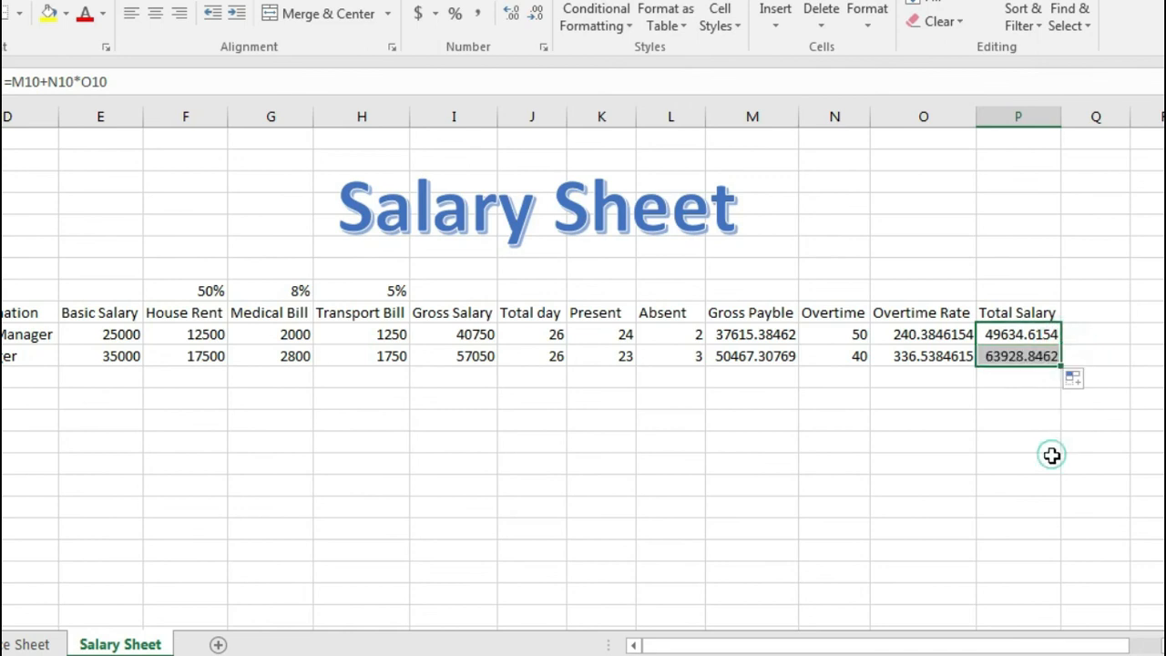
click(1051, 457)
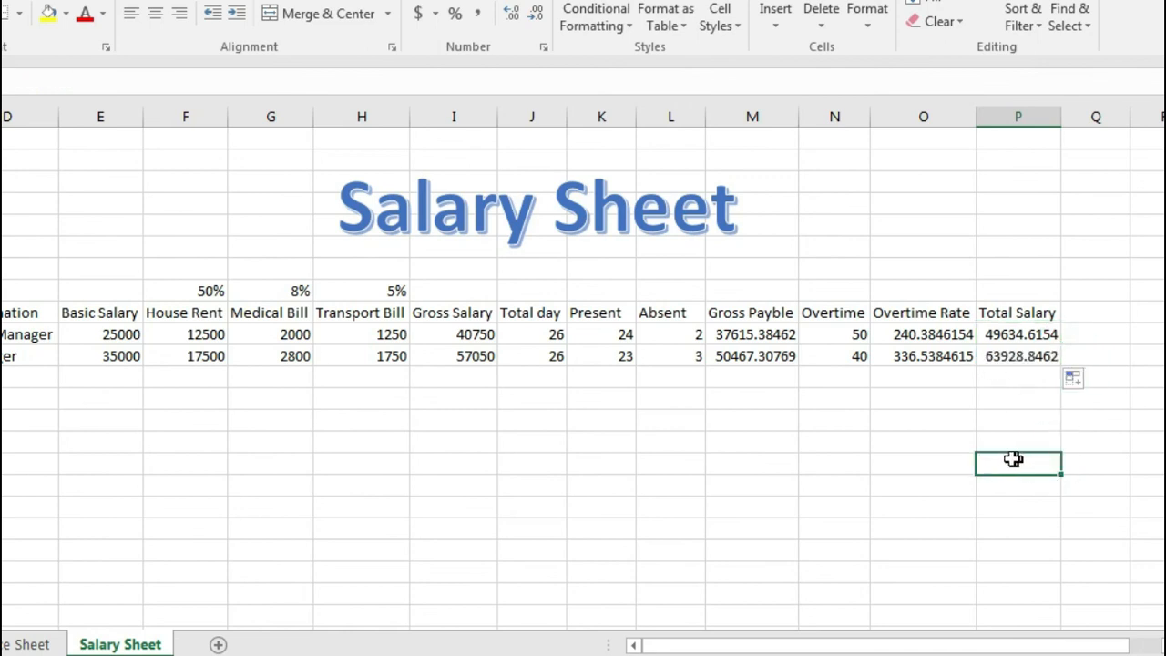
Step: Move the Salary Sheet WordArt title so it sits above the House Rent to Present columns
click(424, 239)
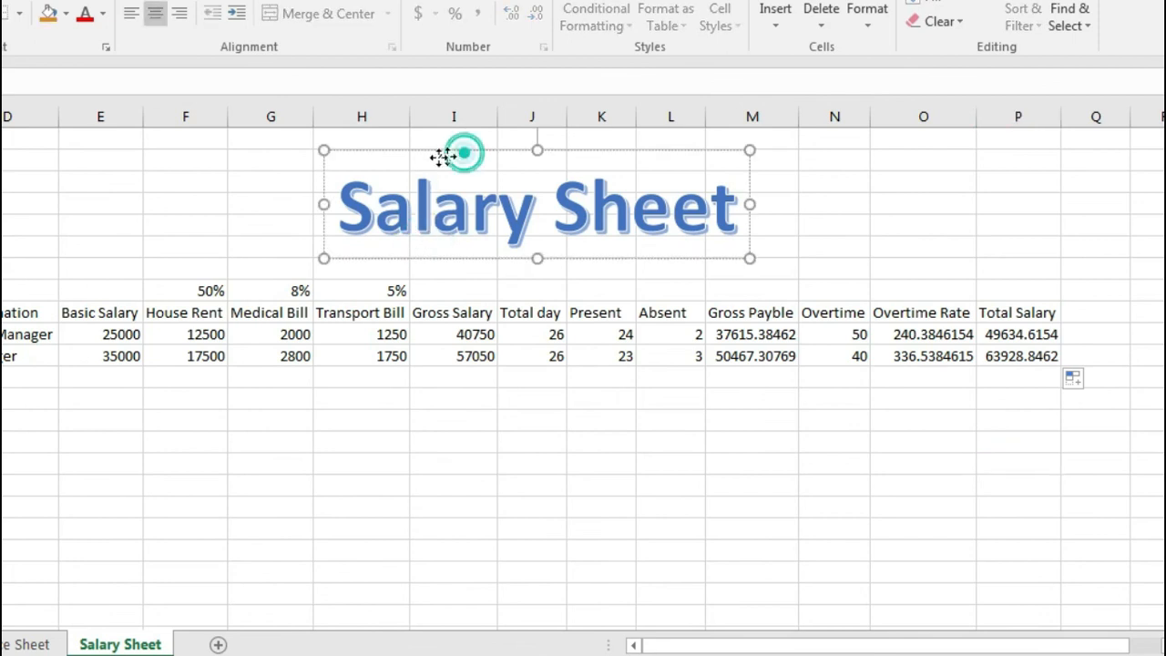
drag(463, 148, 331, 156)
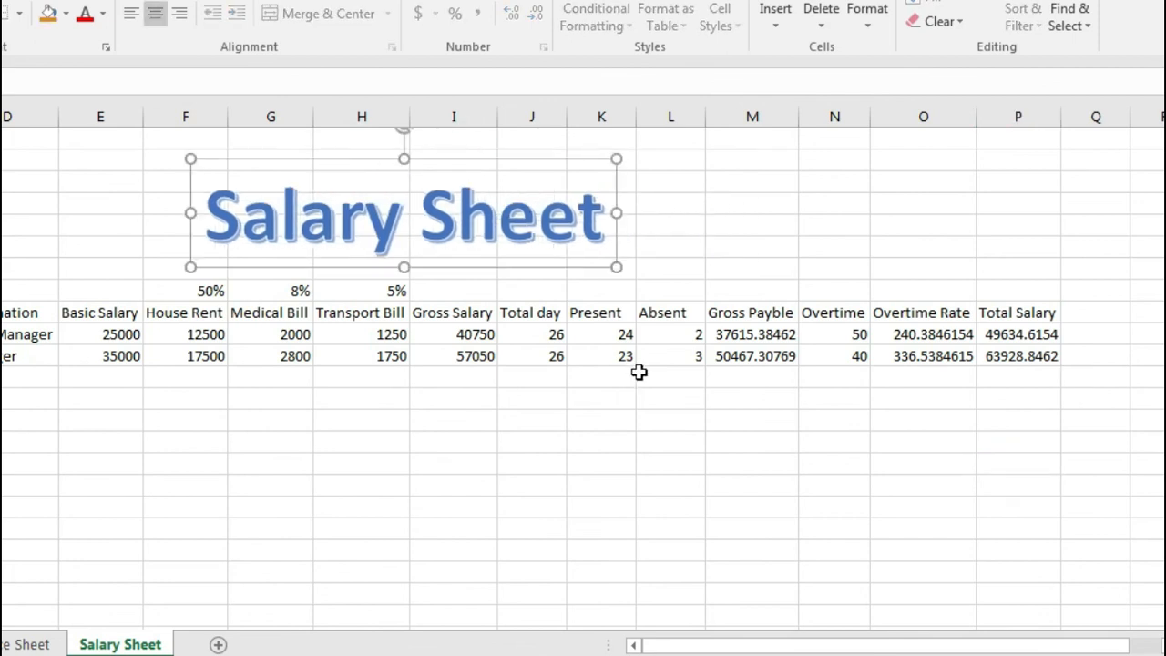